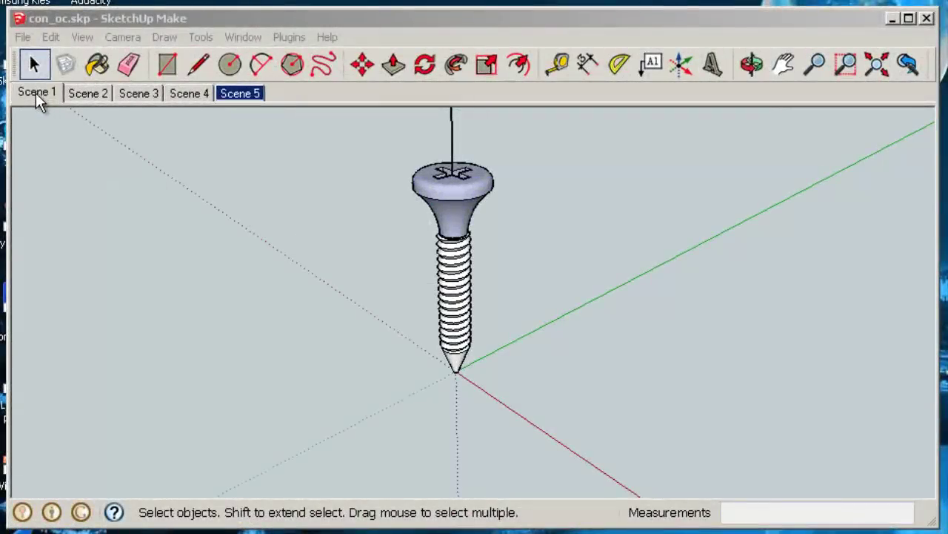
# - Review the finished screw through Scenes 1 to 5, ending on the full view, then open the File menu
pyautogui.click(35, 92)
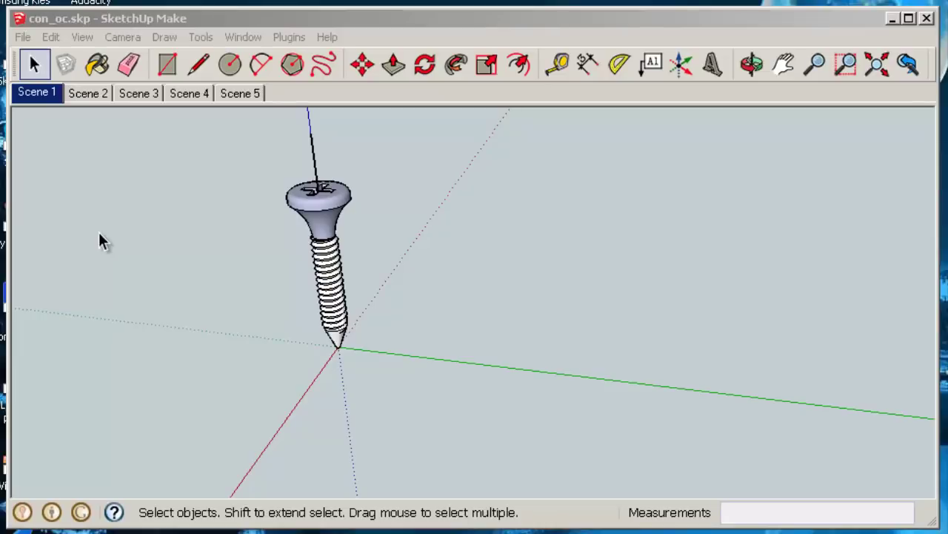
pyautogui.click(80, 96)
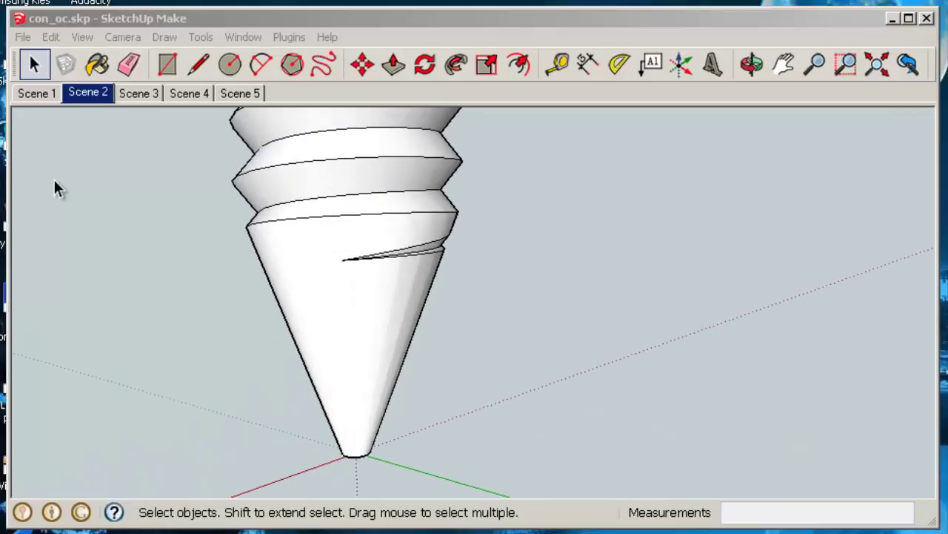
pyautogui.click(134, 93)
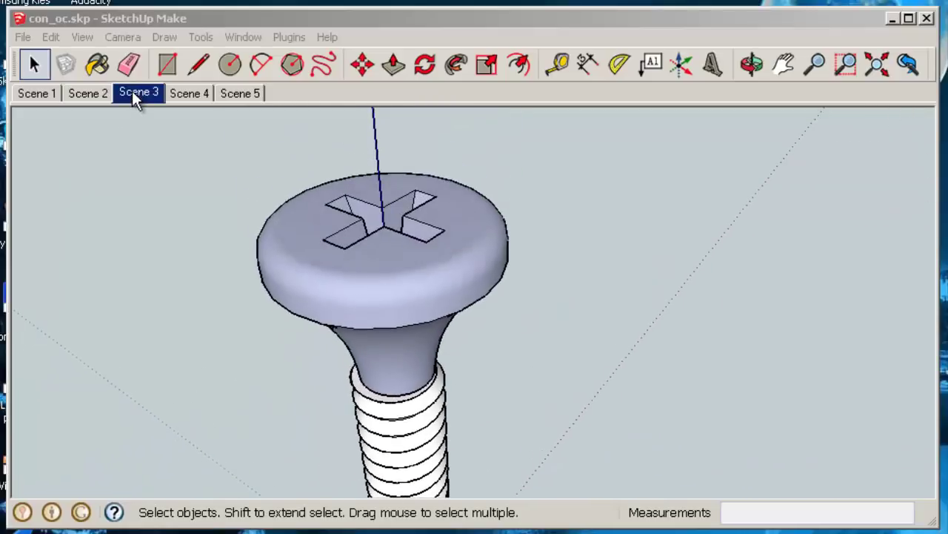
pyautogui.click(190, 94)
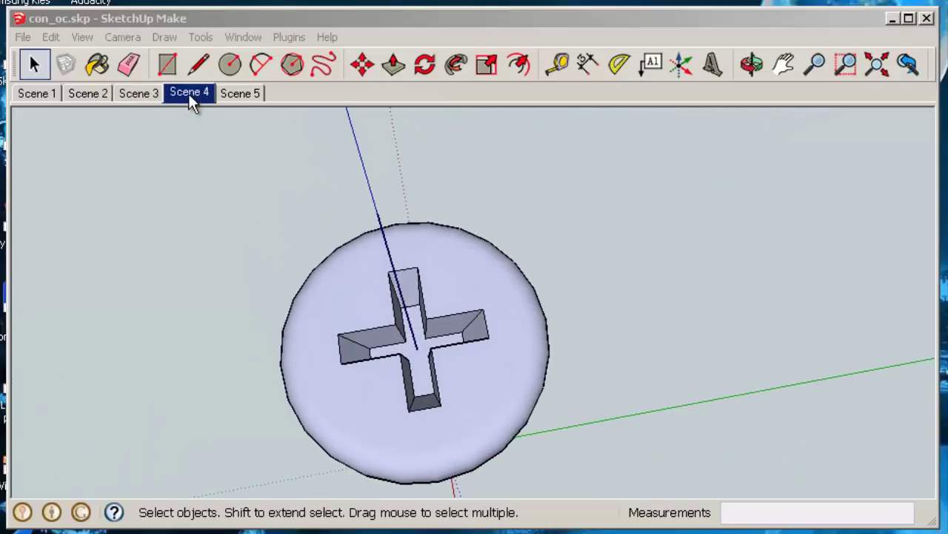
pyautogui.click(238, 93)
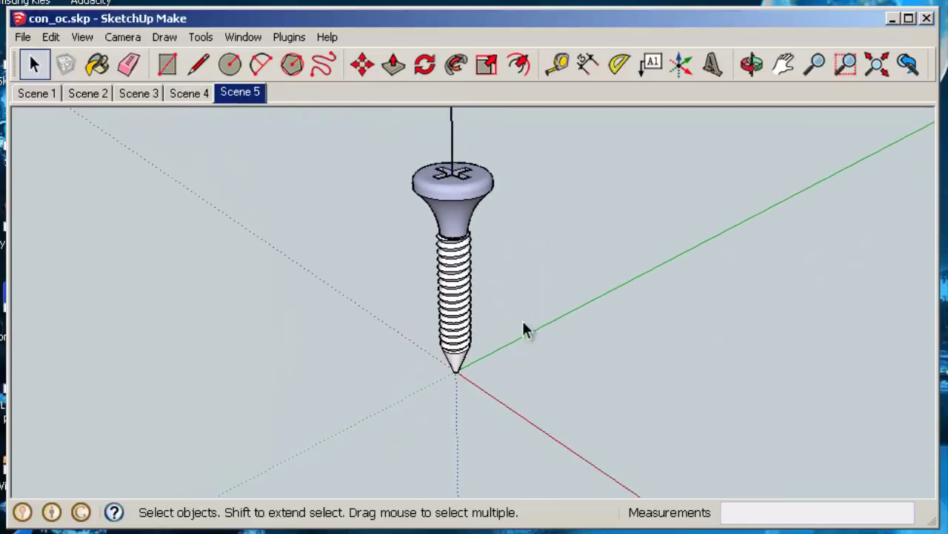
pyautogui.click(25, 38)
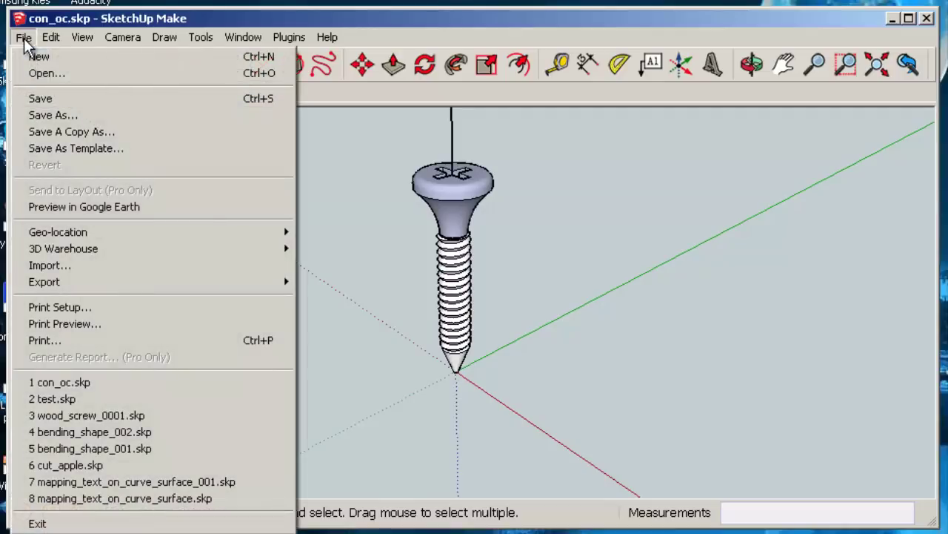
# - Start a new model and draw a 400 mm-radius circle centred on the origin
pyautogui.click(37, 58)
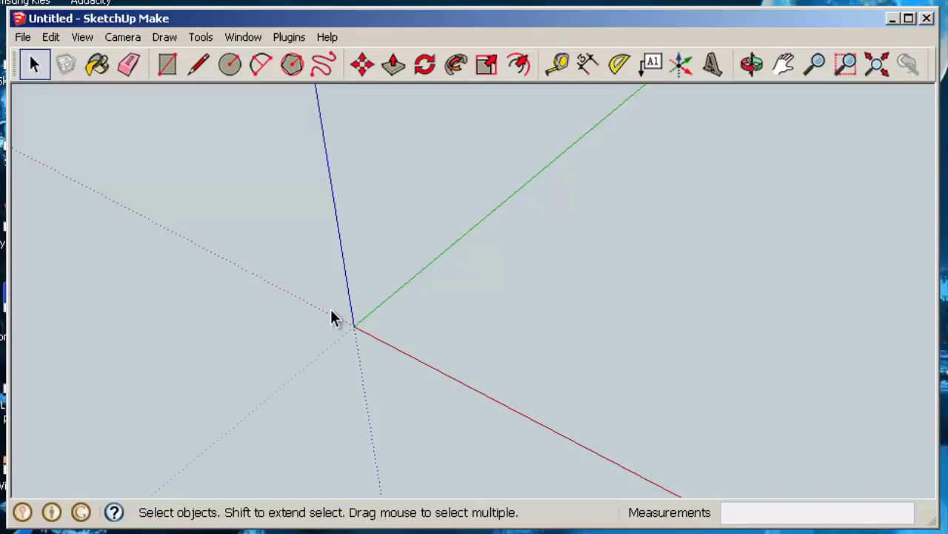
pyautogui.click(229, 65)
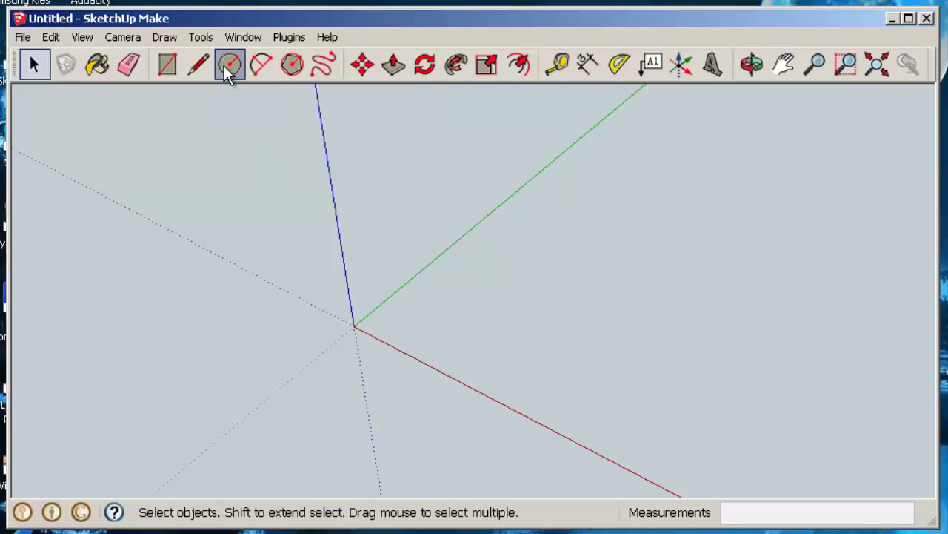
pyautogui.click(354, 326)
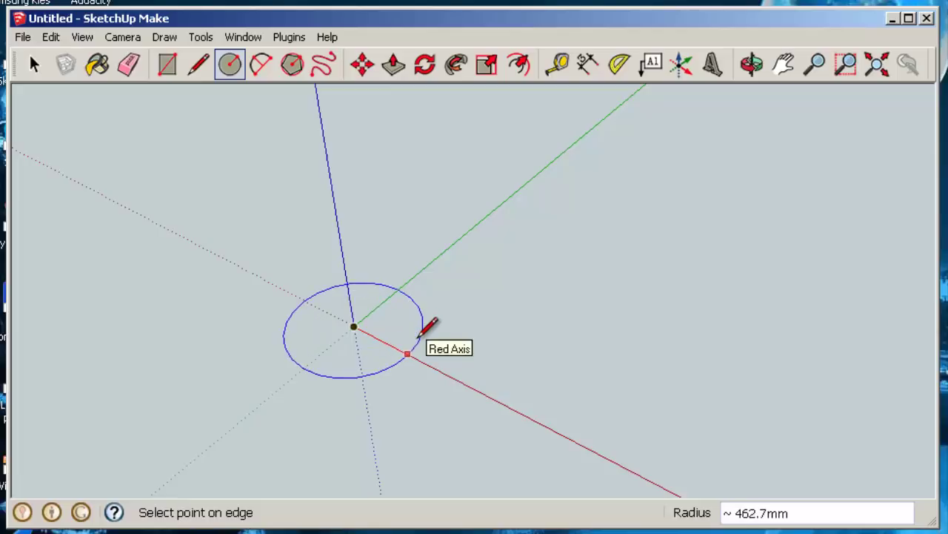
pyautogui.write('40')
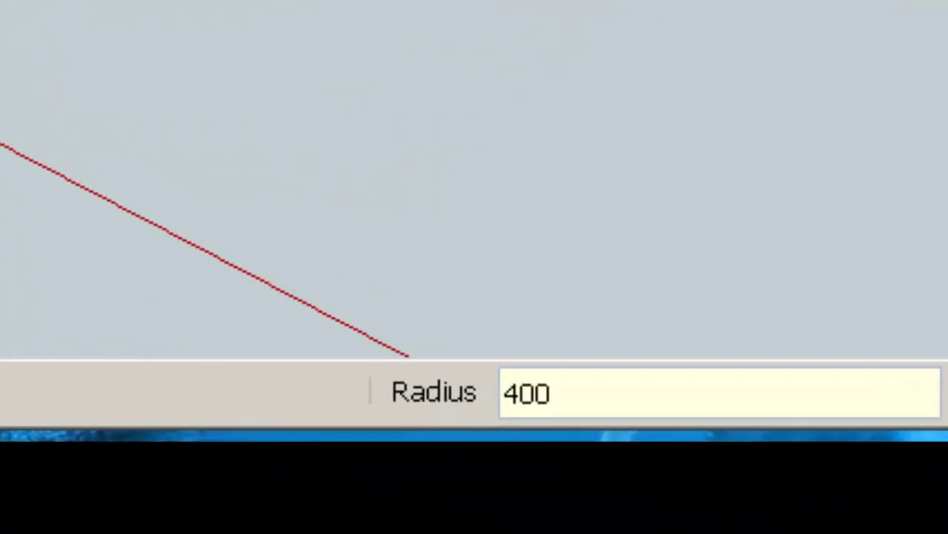
pyautogui.write('0')
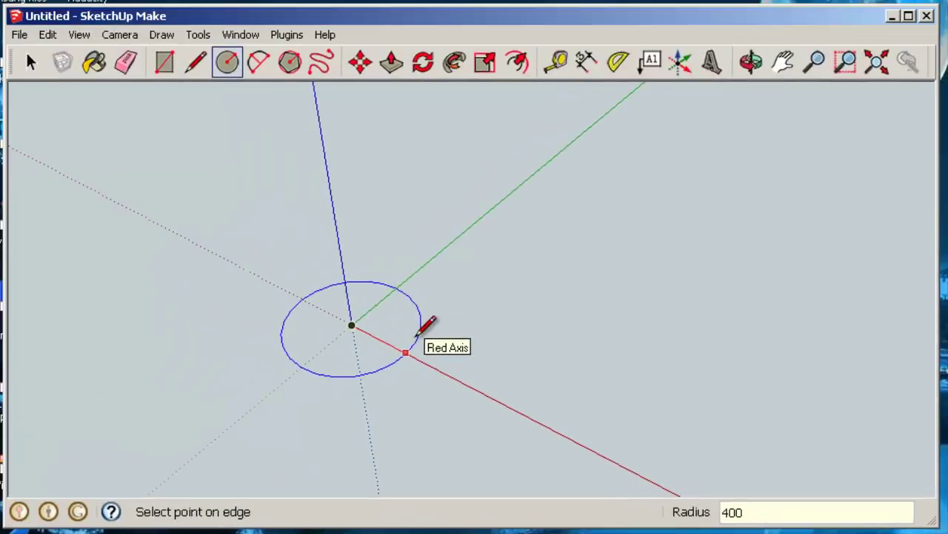
pyautogui.press('Return')
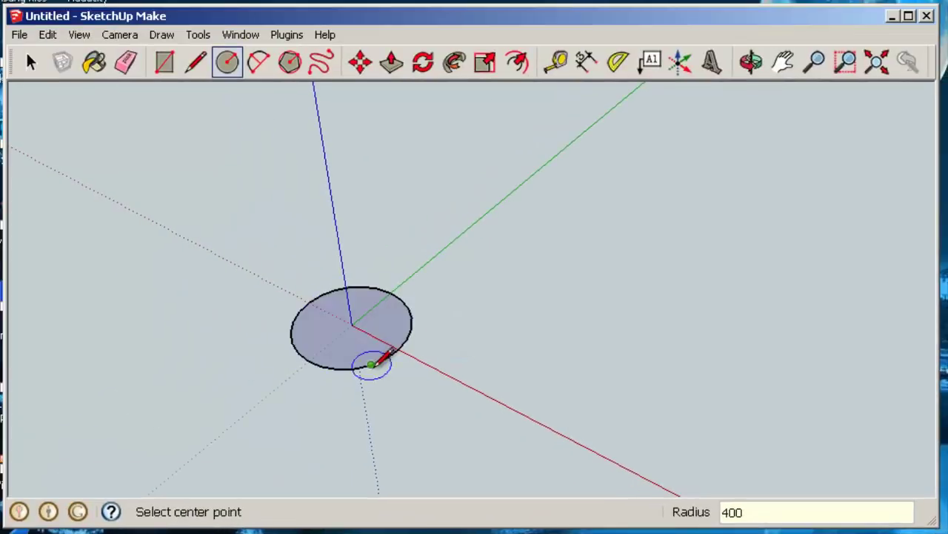
# - Check the circle's Entity Info to confirm it has 24 segments
pyautogui.click(37, 75)
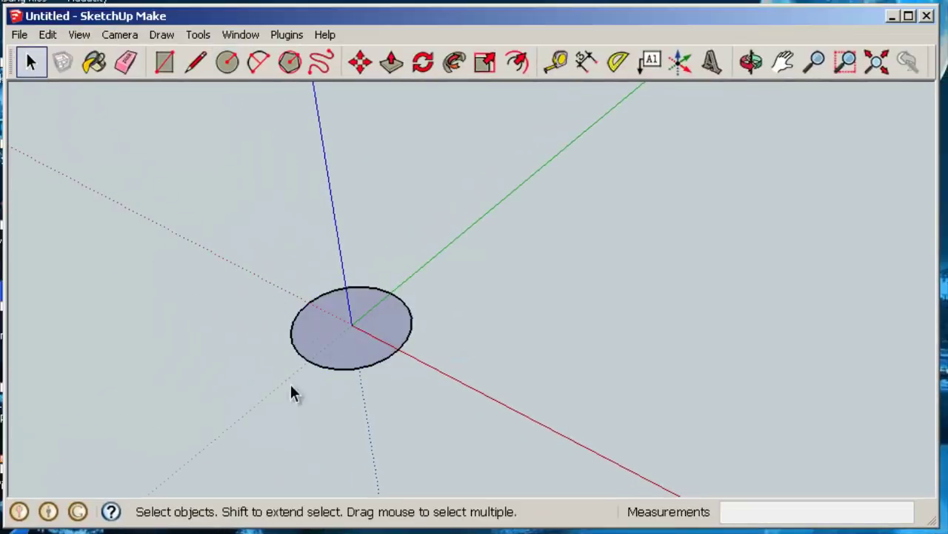
pyautogui.click(371, 367)
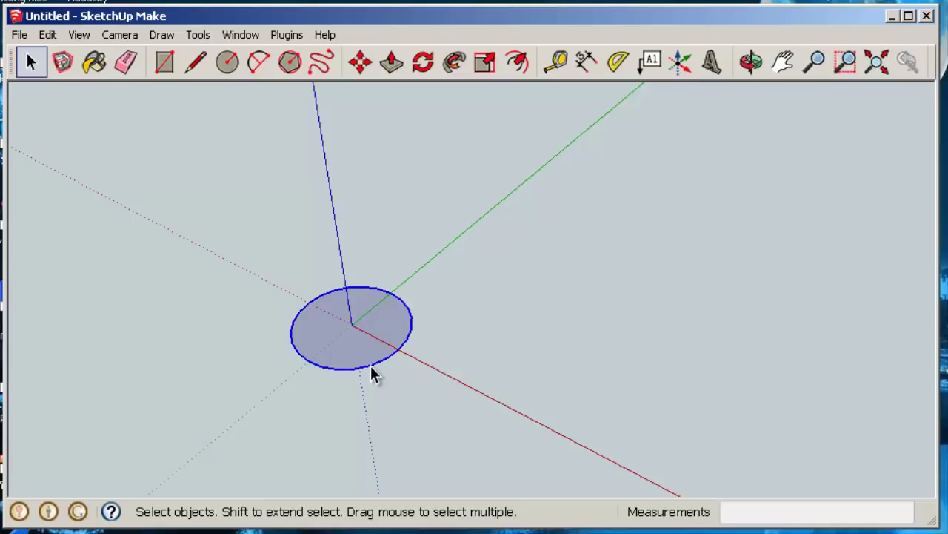
pyautogui.scroll(5, 374, 374)
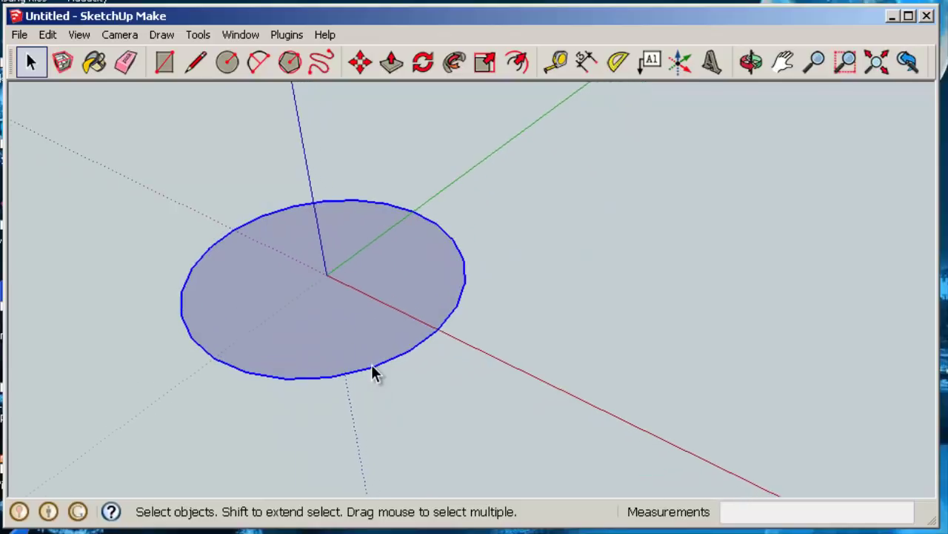
pyautogui.scroll(1, 373, 366)
pyautogui.rightClick(375, 368)
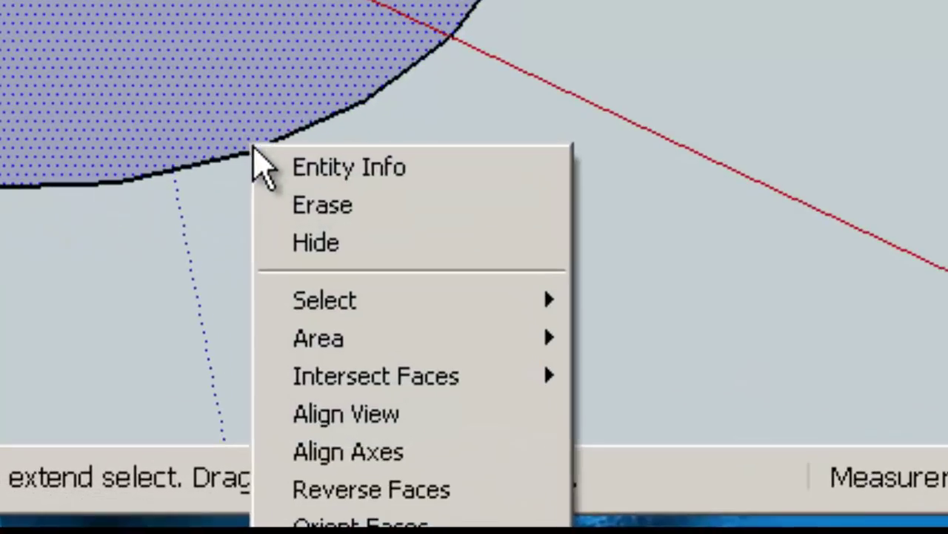
pyautogui.rightClick(366, 107)
pyautogui.click(461, 141)
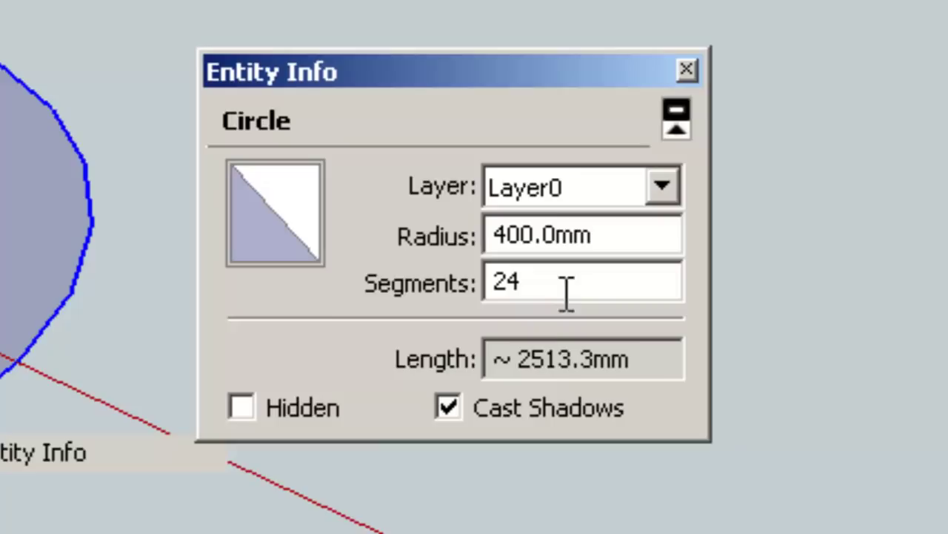
pyautogui.doubleClick(555, 282)
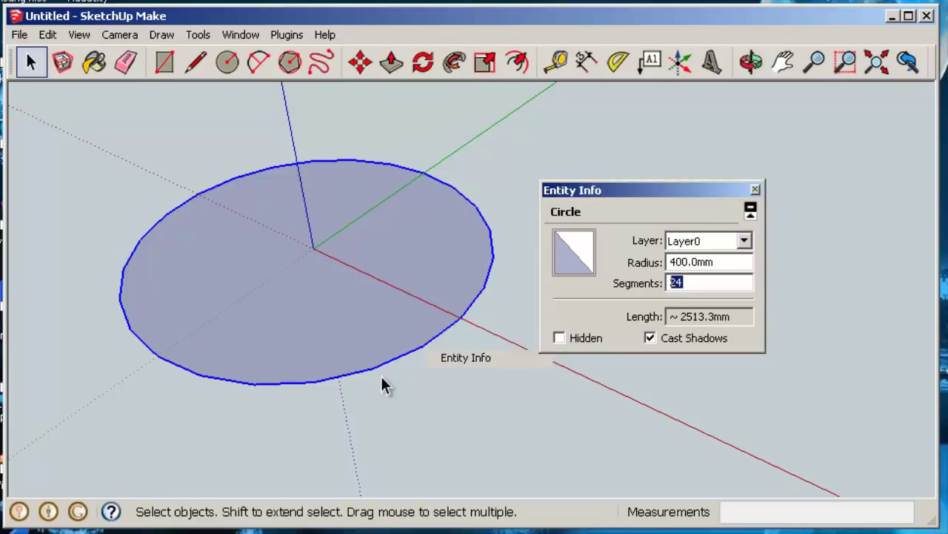
pyautogui.click(755, 190)
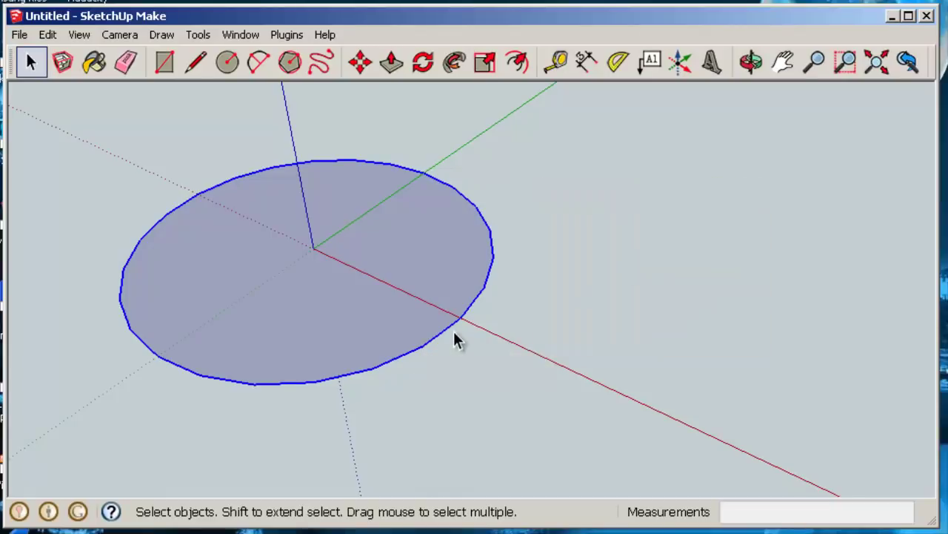
# - Select the circle and explode its curve into separate edges
pyautogui.scroll(3, 454, 334)
pyautogui.moveTo(494, 302); pyautogui.dragTo(352, 379)
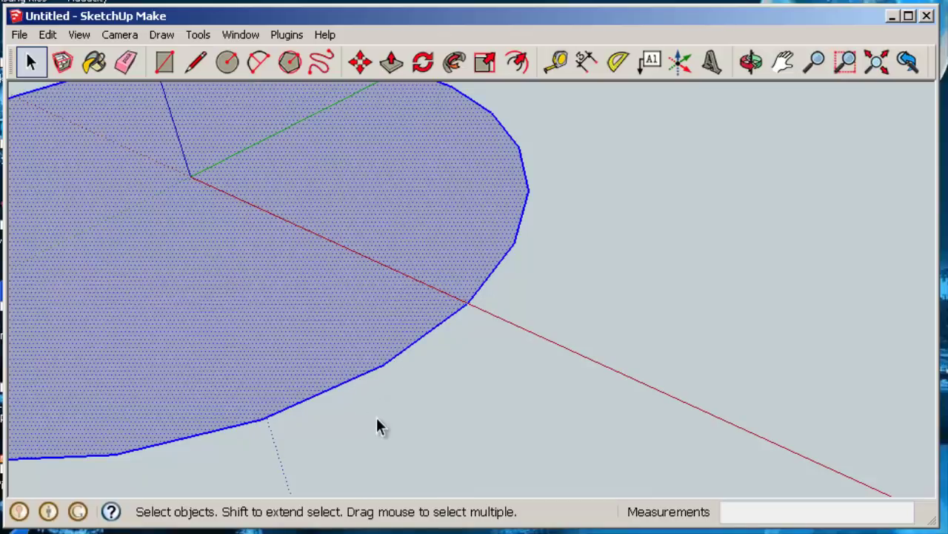
pyautogui.moveTo(226, 459); pyautogui.dragTo(548, 283, button='middle')
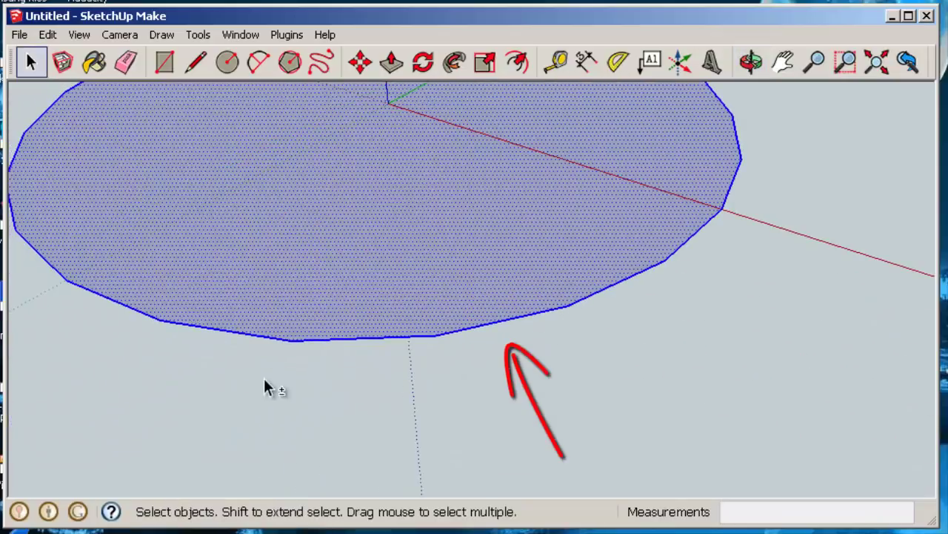
pyautogui.moveTo(269, 387); pyautogui.dragTo(545, 393, button='middle')
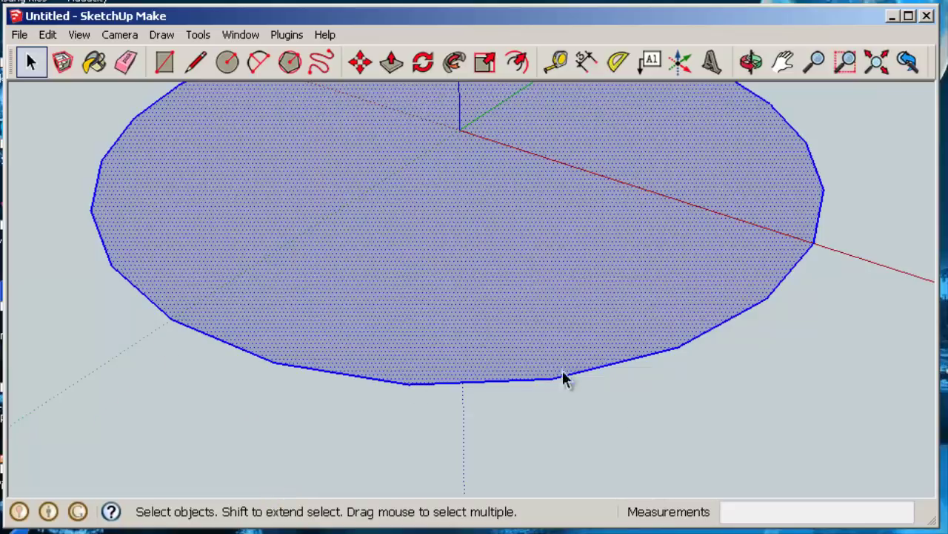
pyautogui.scroll(-3, 659, 429)
pyautogui.moveTo(659, 430); pyautogui.dragTo(546, 392, button='middle')
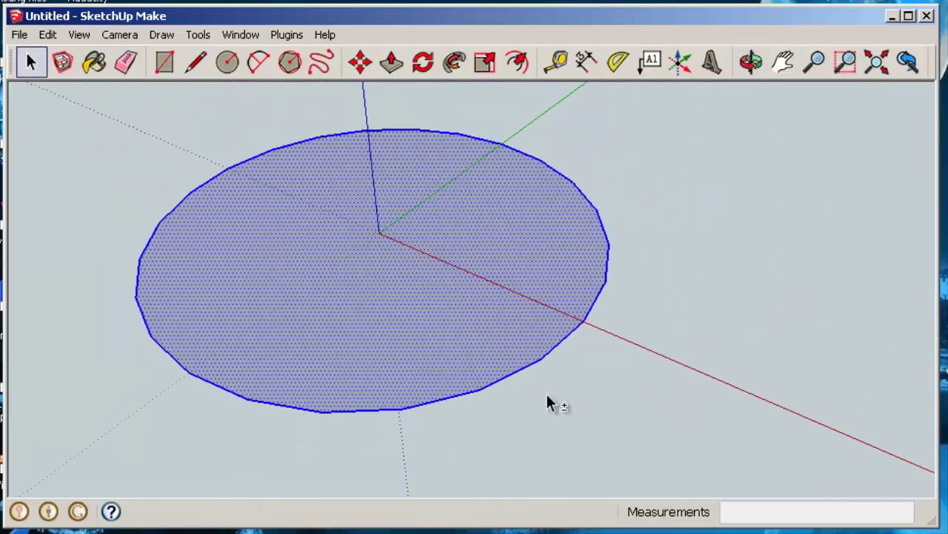
pyautogui.scroll(-3, 523, 381)
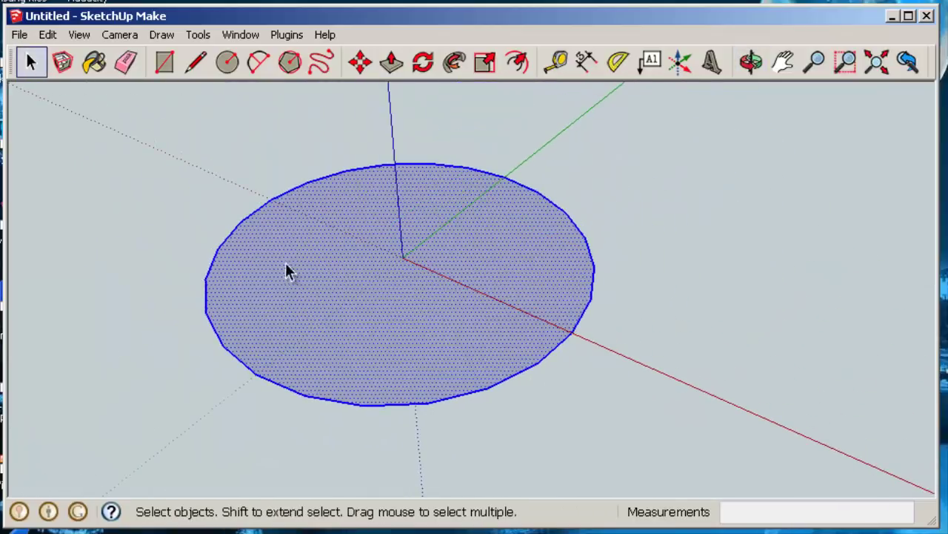
pyautogui.rightClick(452, 169)
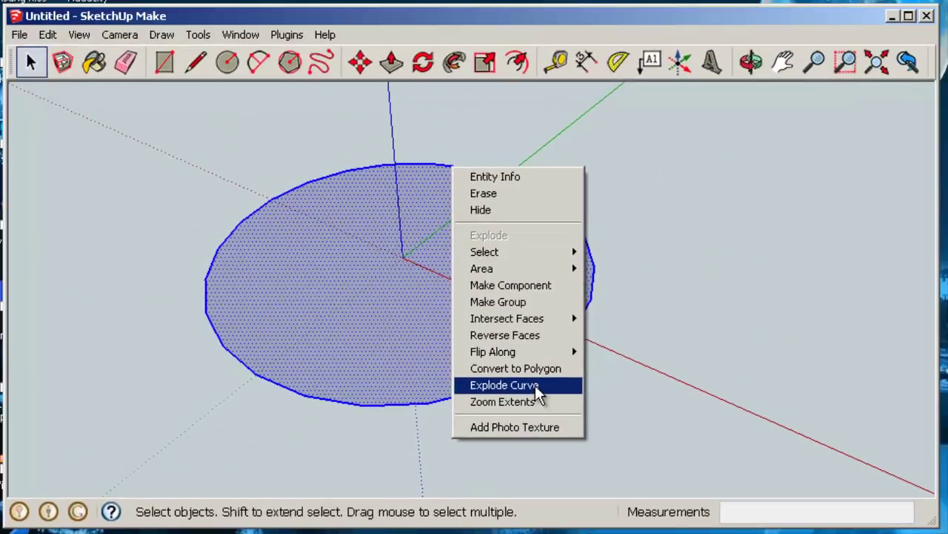
pyautogui.click(536, 393)
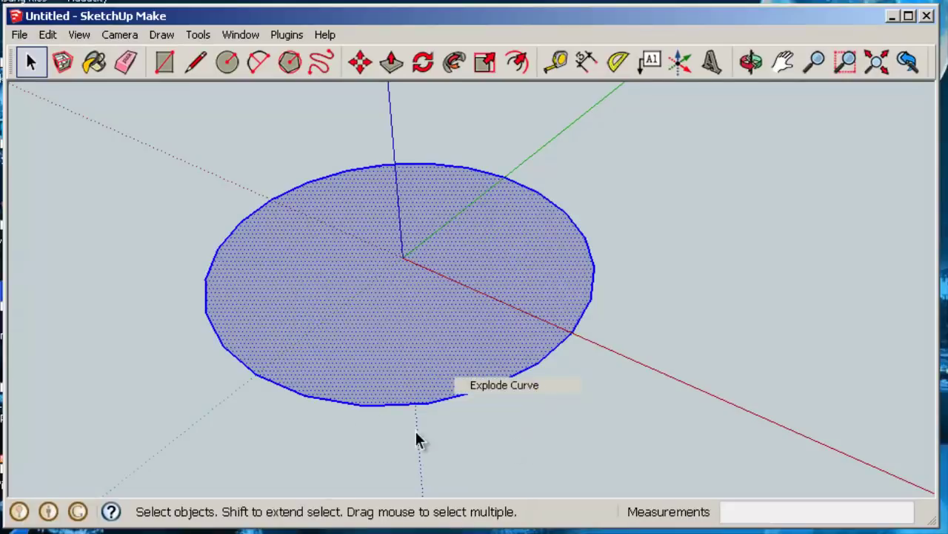
# - Try extruding the circle to 171.5 mm, then undo it back to a flat face
pyautogui.click(391, 61)
pyautogui.click(462, 357)
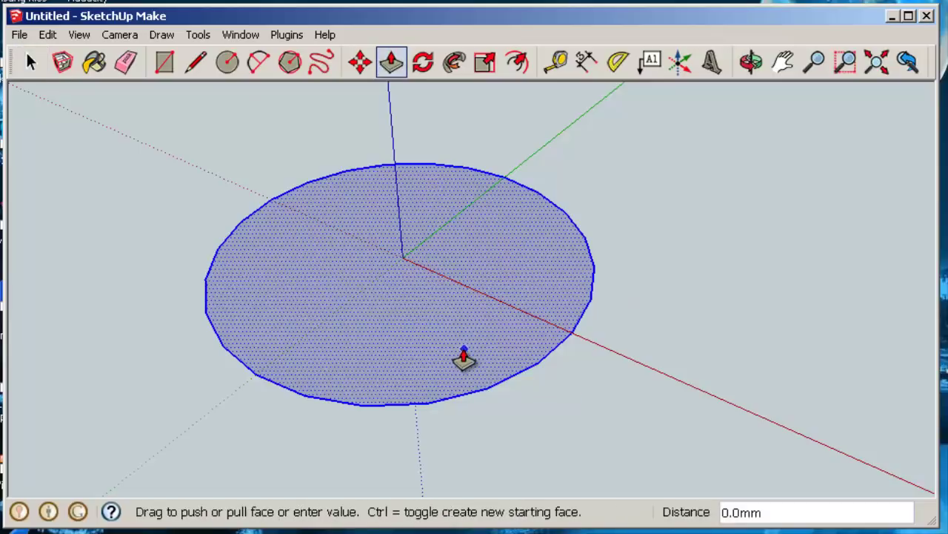
pyautogui.click(451, 298)
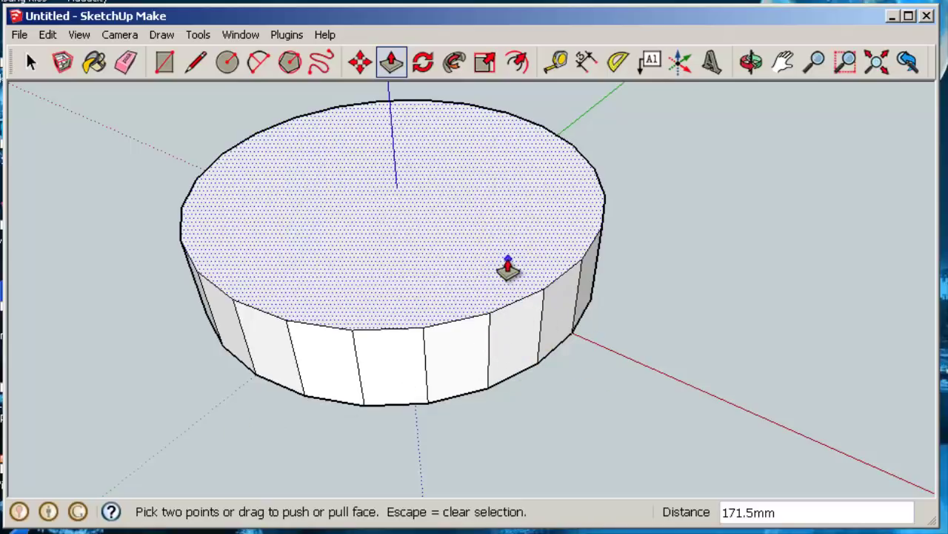
pyautogui.hotkey('ctrl', 'z')
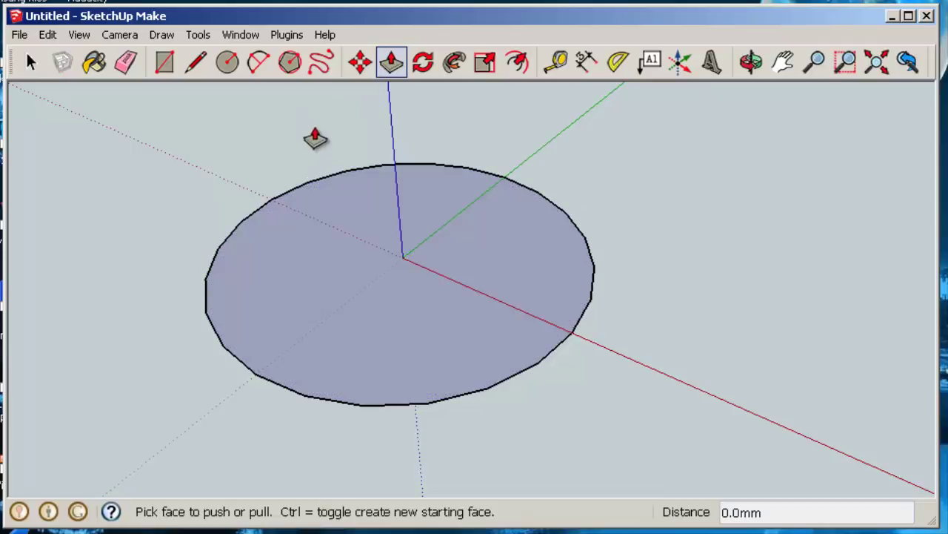
# - Pull the selected circle into a trial cylinder, then undo the extrusion
pyautogui.click(31, 62)
pyautogui.moveTo(130, 232); pyautogui.dragTo(676, 430)
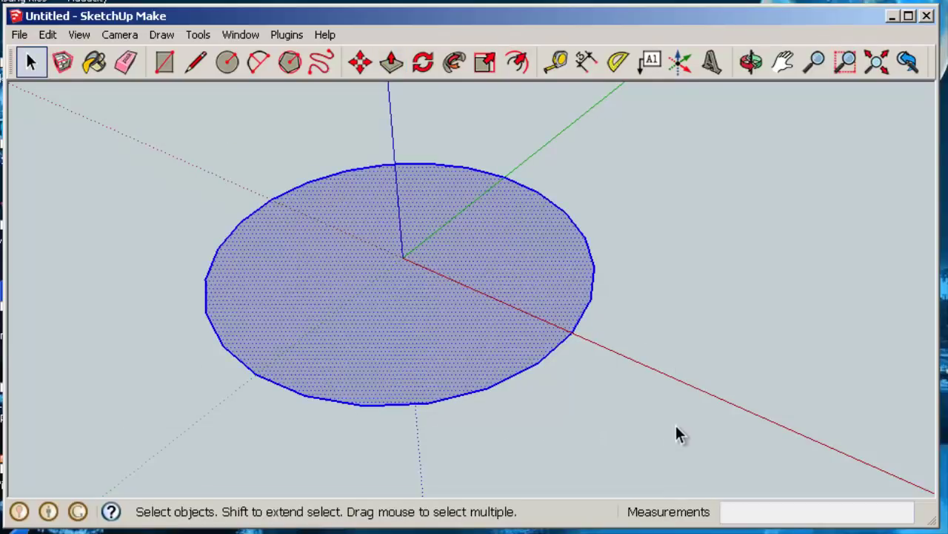
pyautogui.click(395, 66)
pyautogui.moveTo(501, 347); pyautogui.dragTo(501, 271)
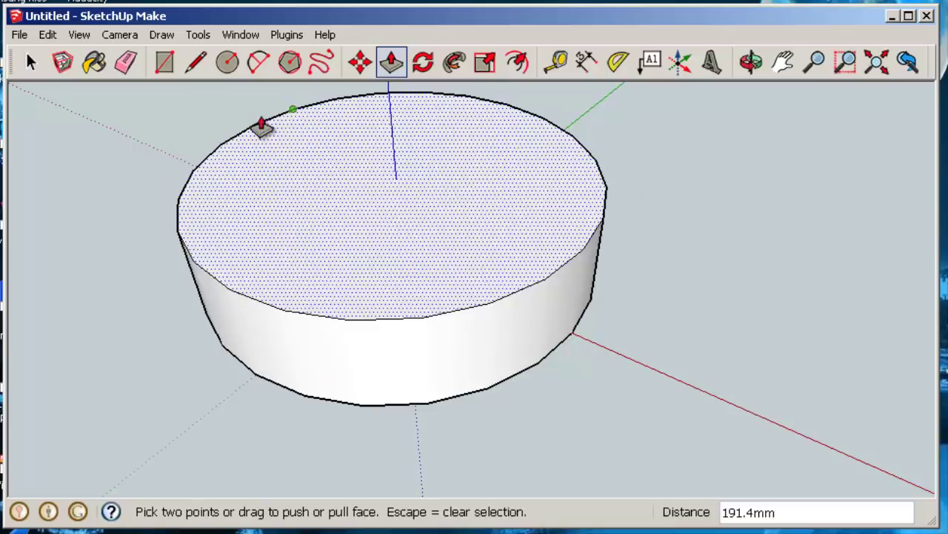
pyautogui.click(31, 65)
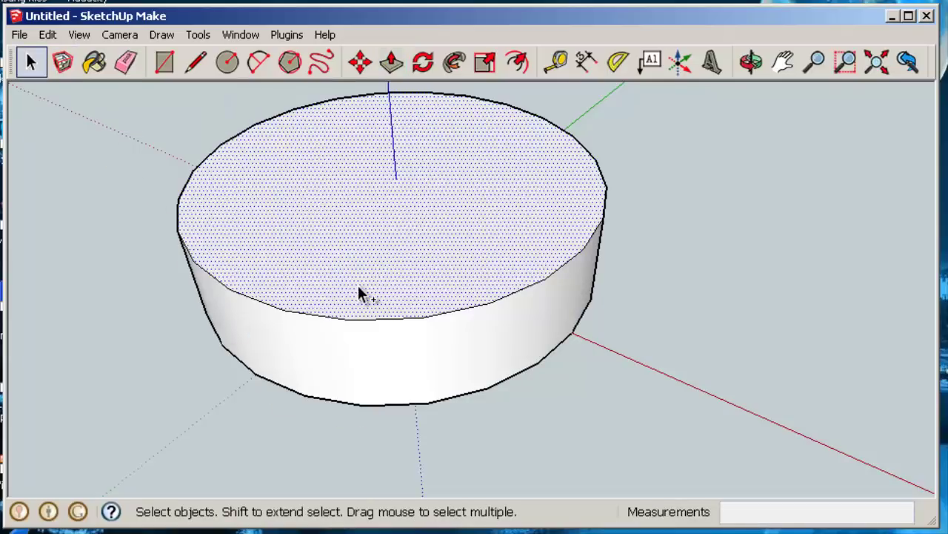
pyautogui.hotkey('ctrl', 'z')
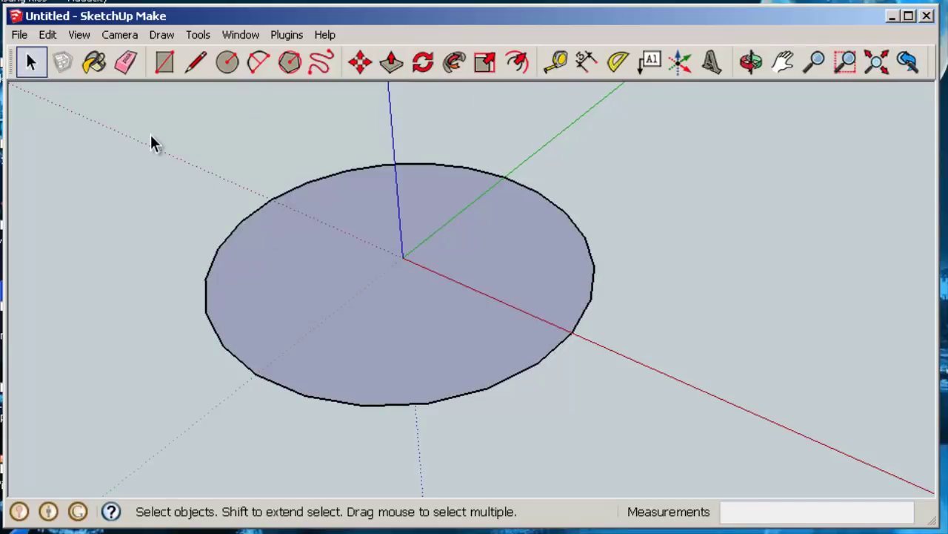
# - Explode the circle's outline and push/pull it up into a 150 mm cylinder
pyautogui.moveTo(143, 126); pyautogui.dragTo(649, 419)
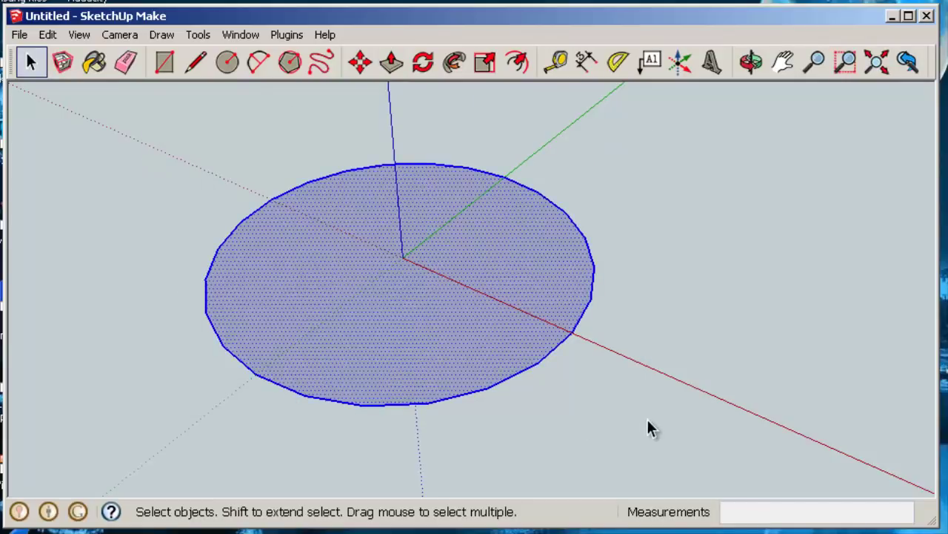
pyautogui.rightClick(439, 172)
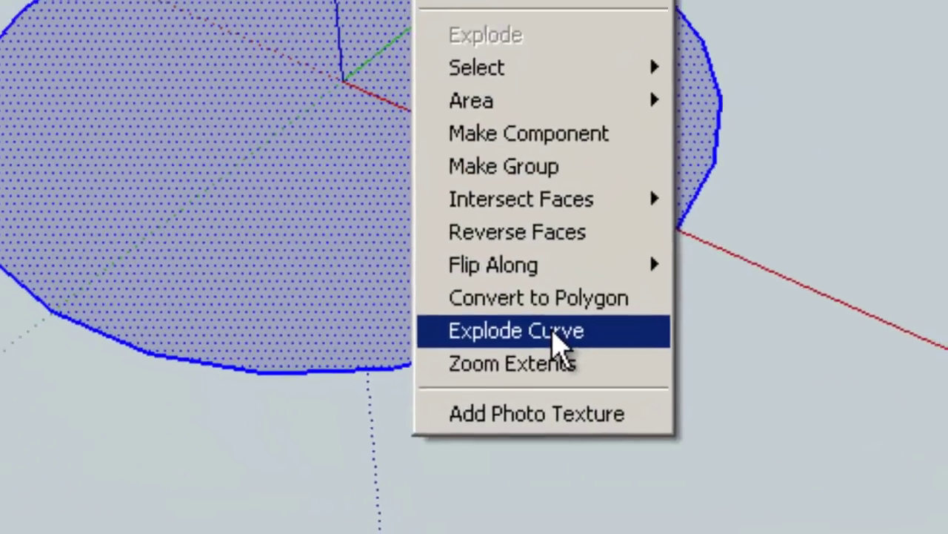
pyautogui.click(567, 314)
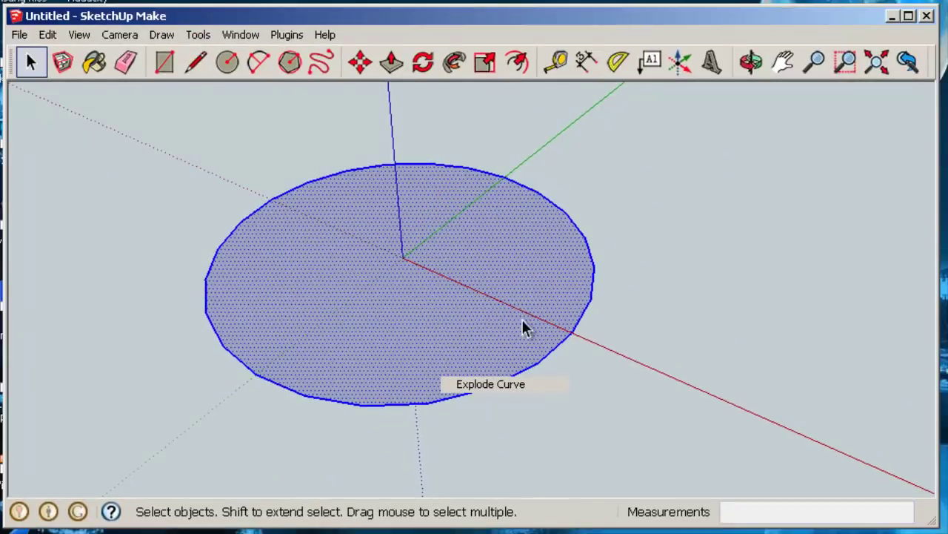
pyautogui.click(391, 62)
pyautogui.moveTo(452, 356); pyautogui.dragTo(447, 292)
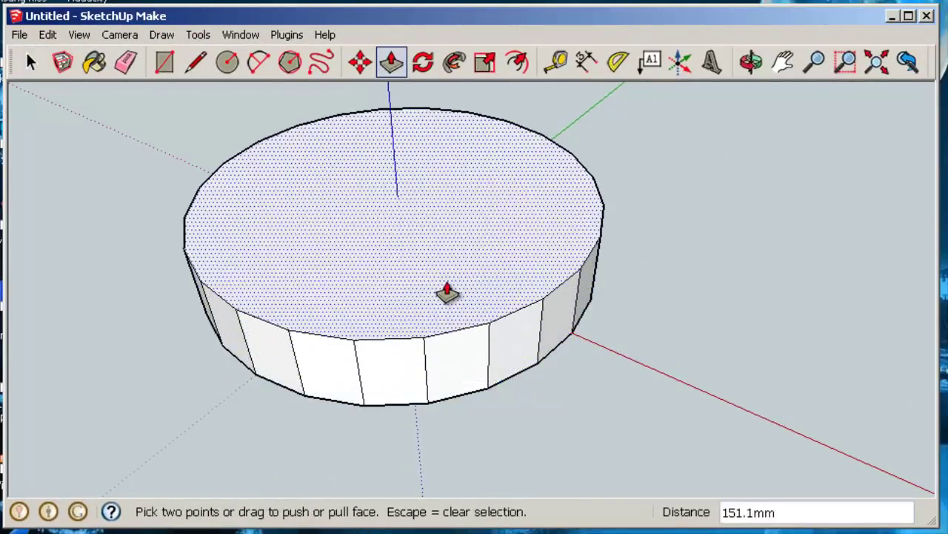
pyautogui.press('Return')
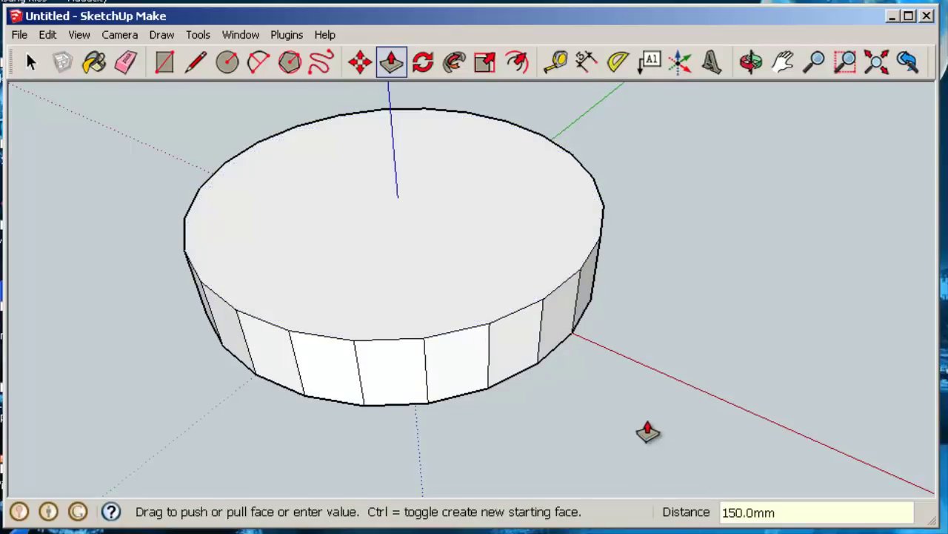
# - Orbit to a side view and select the cylinder's top circle edge
pyautogui.press('o')
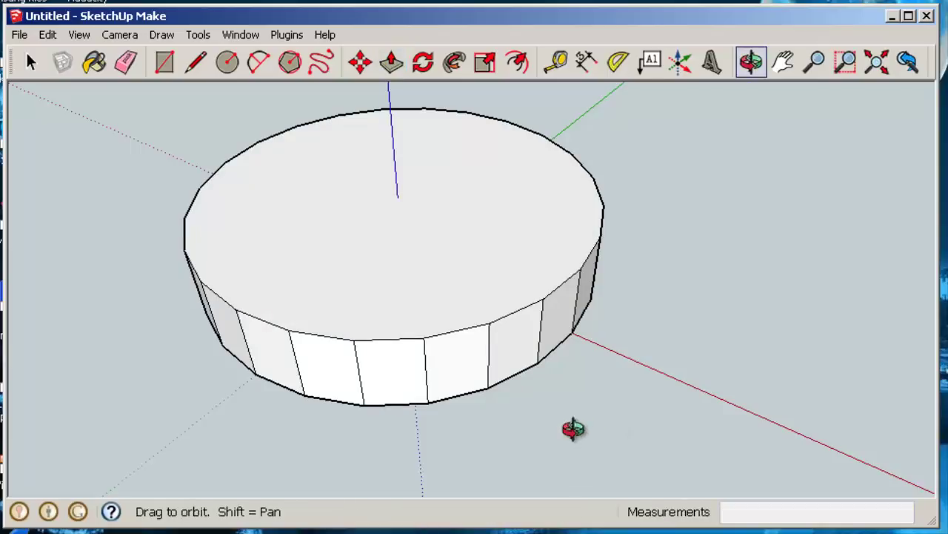
pyautogui.moveTo(572, 430); pyautogui.dragTo(604, 349)
pyautogui.moveTo(604, 348); pyautogui.dragTo(648, 355, button='middle')
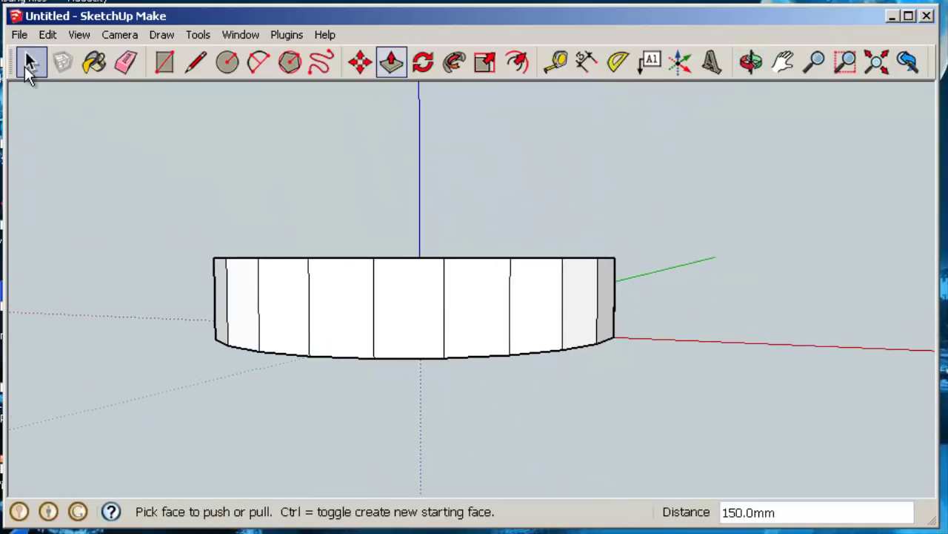
pyautogui.click(29, 63)
pyautogui.moveTo(140, 203); pyautogui.dragTo(686, 285)
pyautogui.moveTo(600, 286); pyautogui.dragTo(665, 321, button='middle')
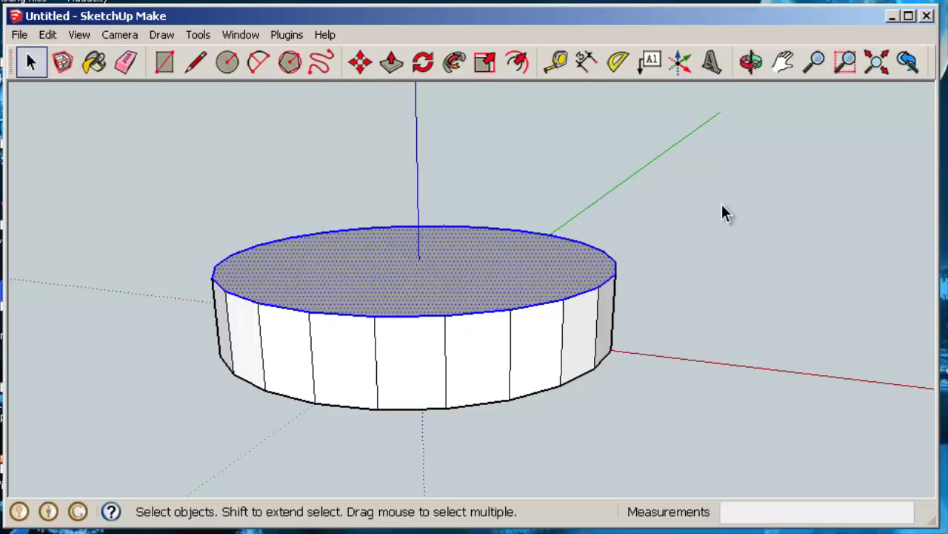
# - Delete the cylinder's top and side faces, leaving the base disc and 24 vertical edges
pyautogui.press('Delete')
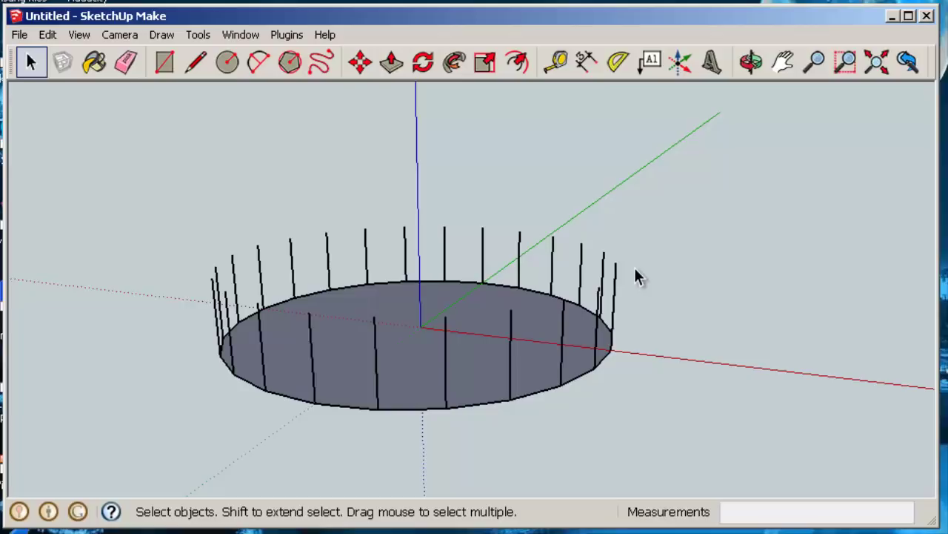
pyautogui.moveTo(662, 295); pyautogui.dragTo(647, 378, button='middle')
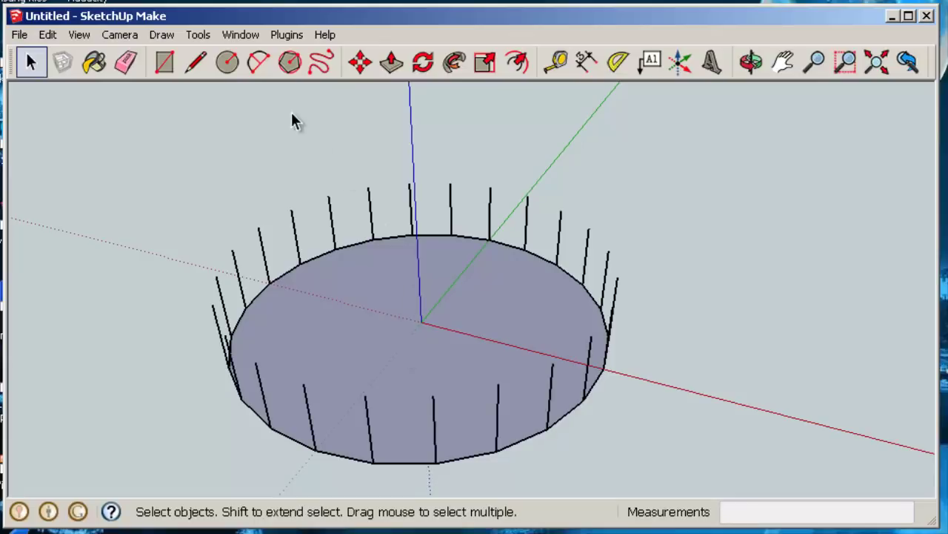
pyautogui.click(620, 63)
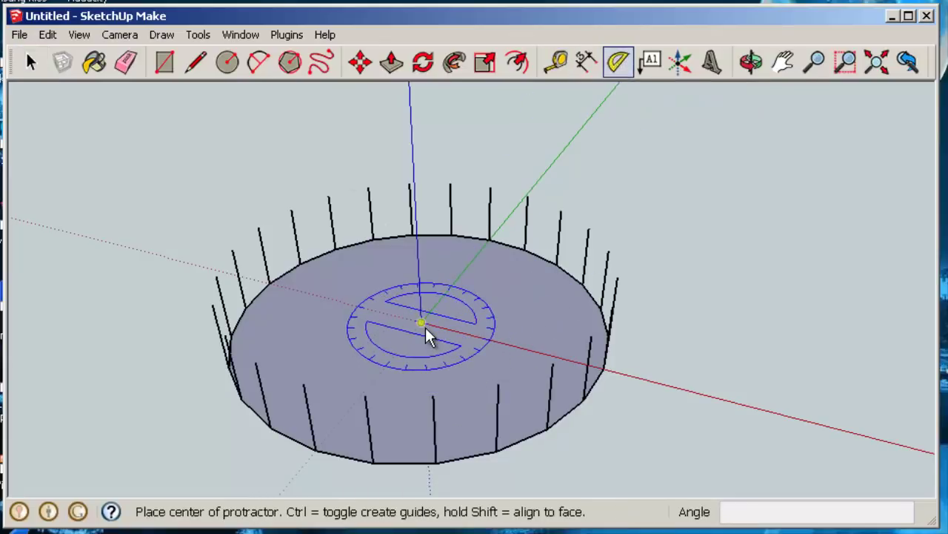
pyautogui.scroll(3, 426, 326)
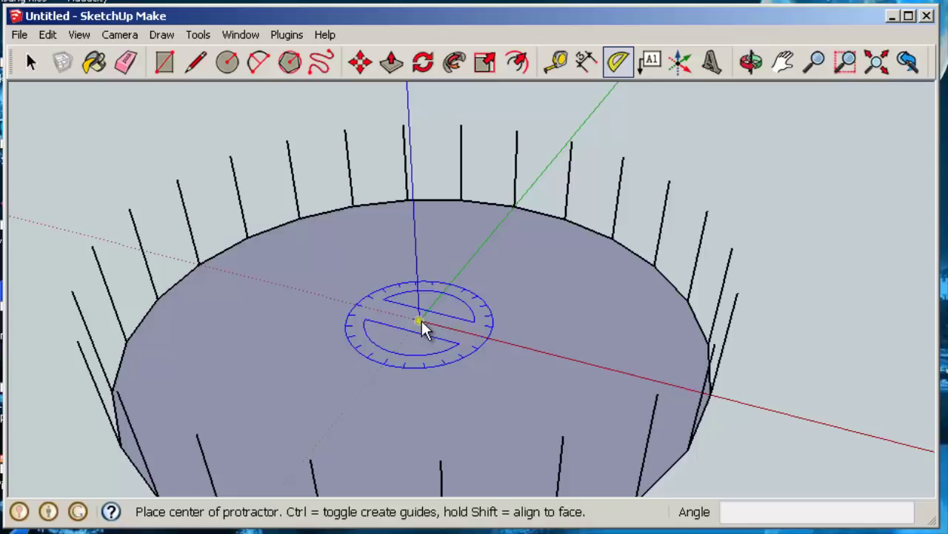
pyautogui.click(419, 320)
pyautogui.click(788, 413)
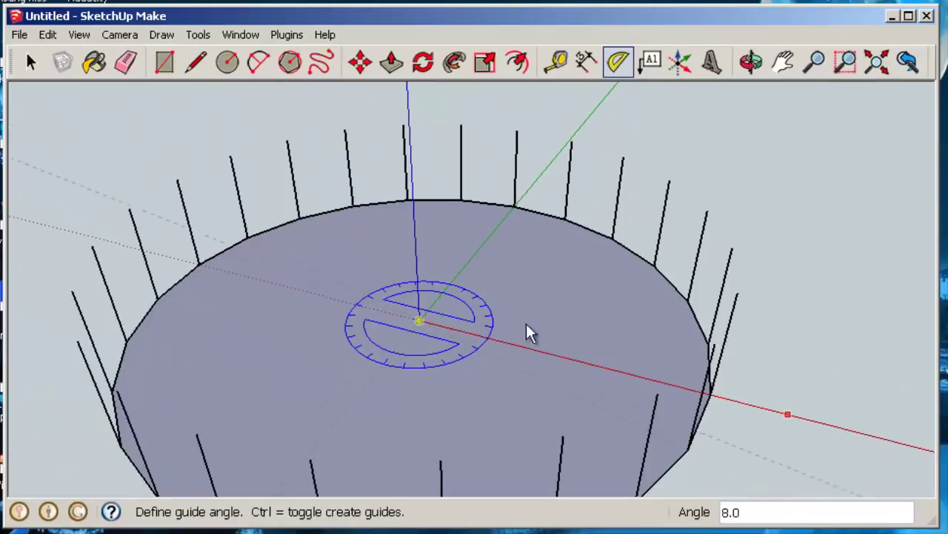
pyautogui.click(30, 64)
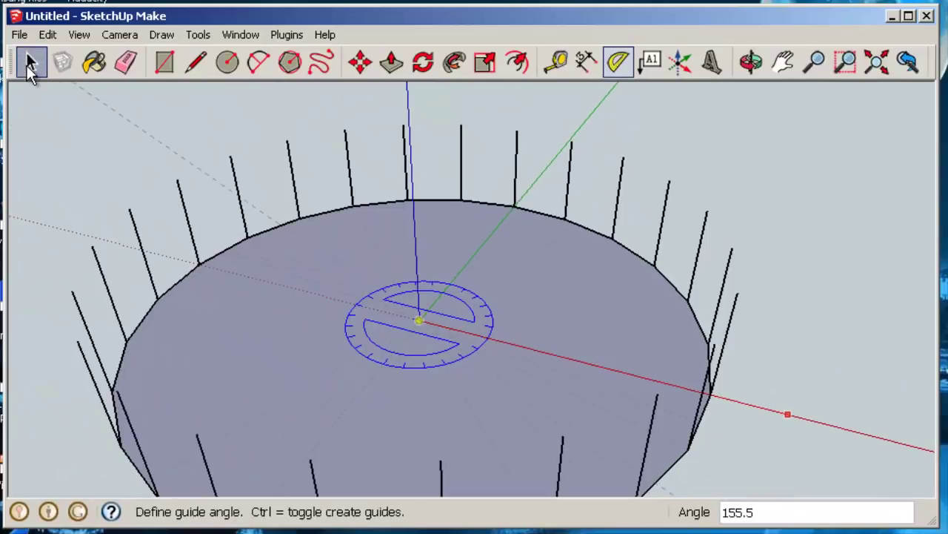
pyautogui.scroll(-3, 702, 326)
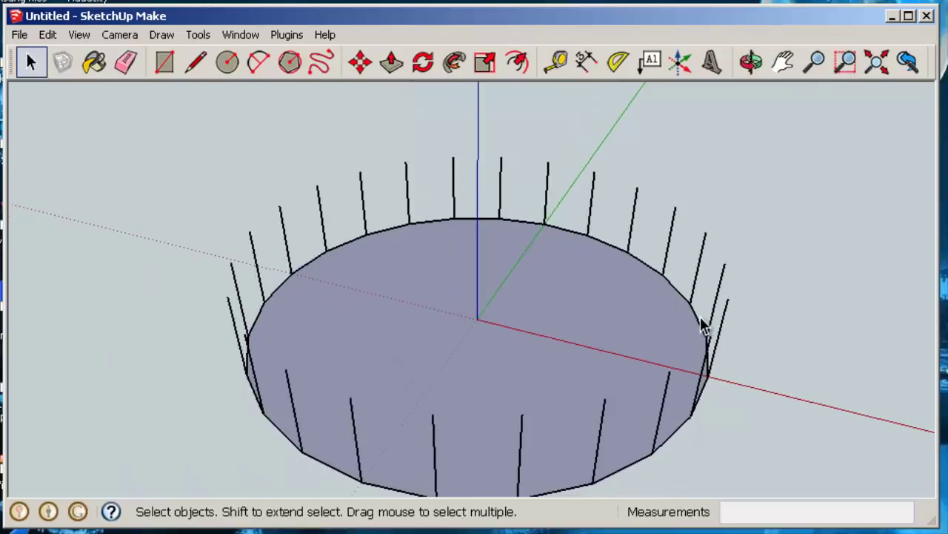
pyautogui.moveTo(724, 372); pyautogui.dragTo(716, 411, button='middle')
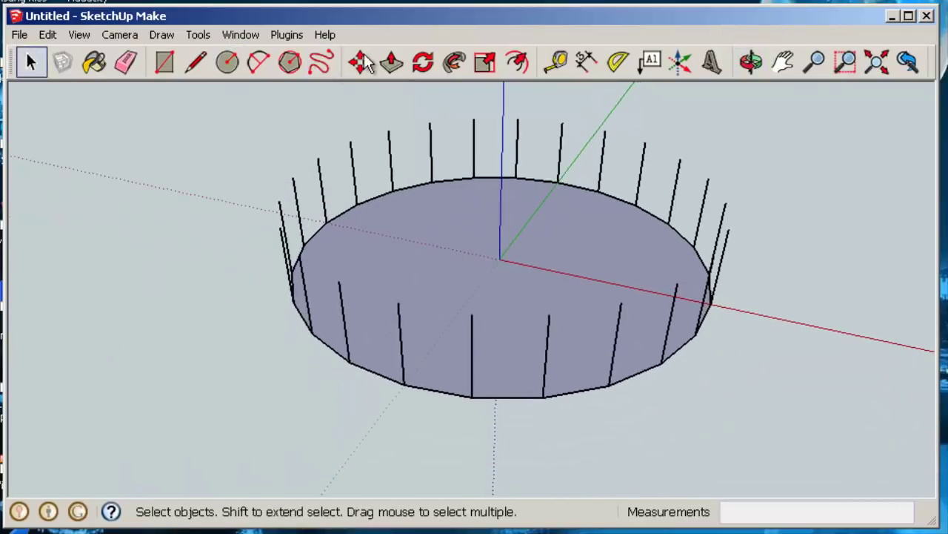
pyautogui.click(417, 271)
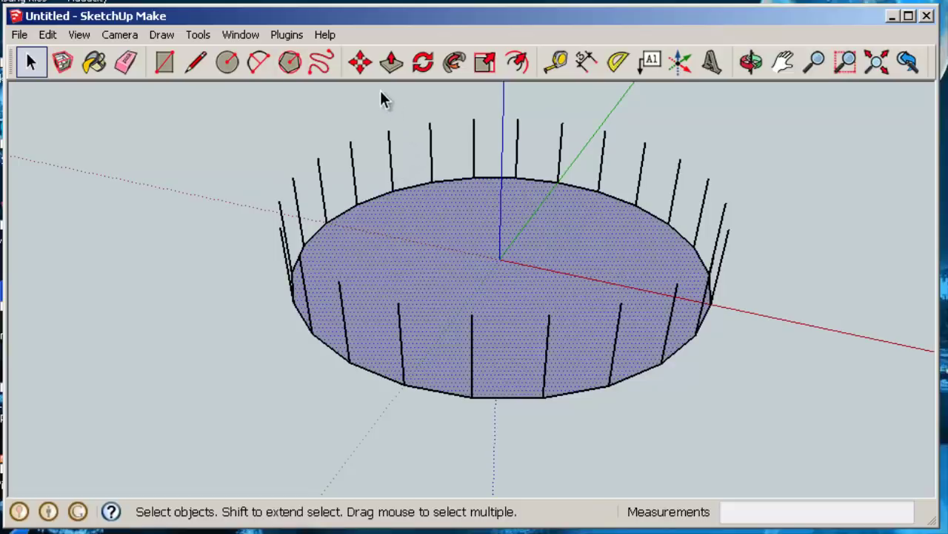
# - Rotate the ring of vertical edges 15° about the disc's centre
pyautogui.click(419, 64)
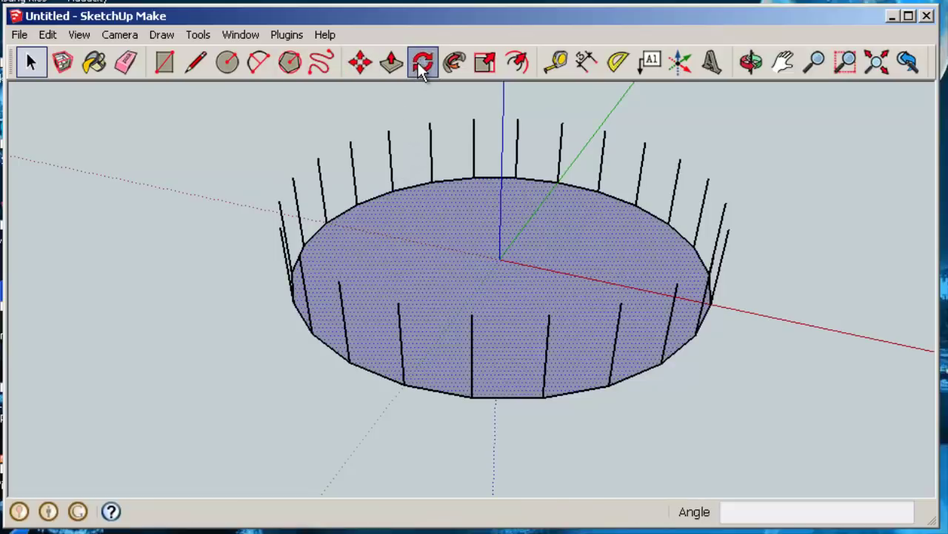
pyautogui.click(756, 315)
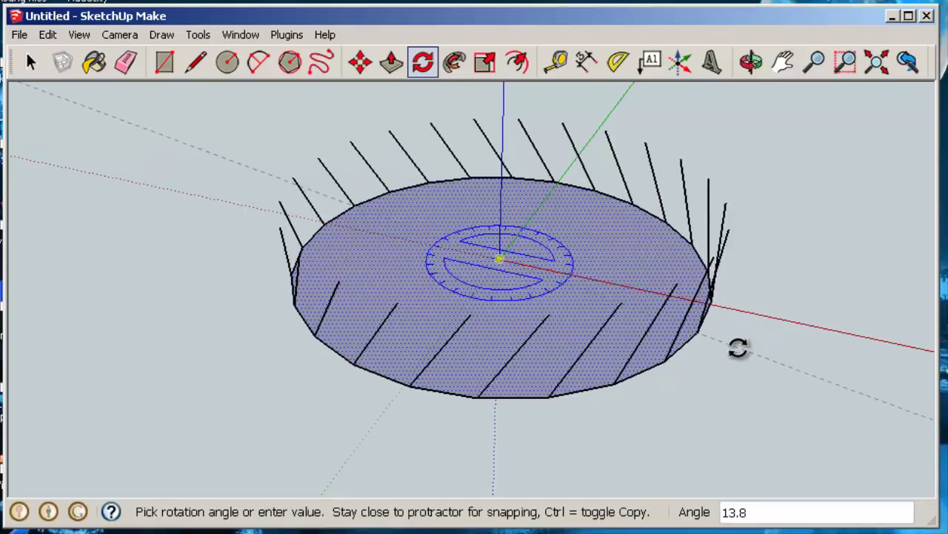
pyautogui.press('Return')
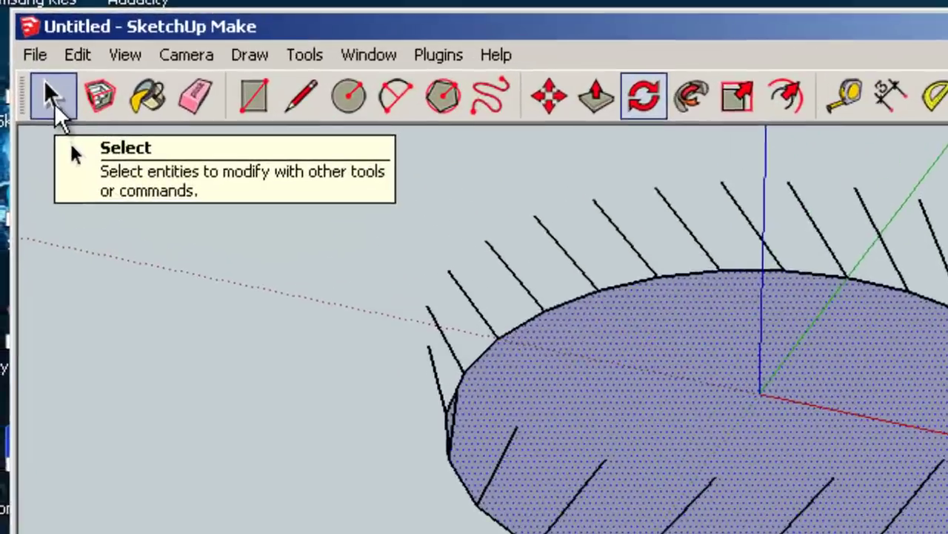
pyautogui.click(48, 34)
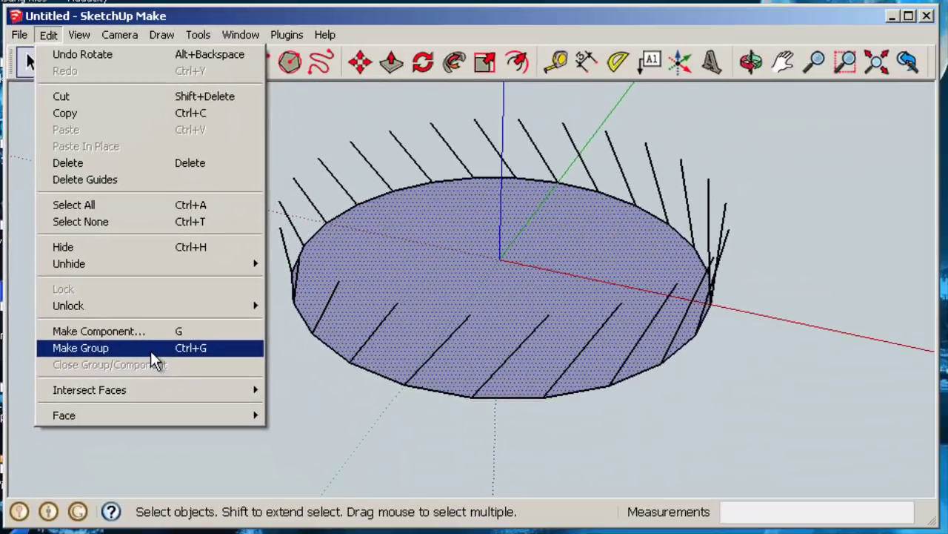
# - Group the slanted edges, erase the base disc, and select all remaining lines
pyautogui.click(150, 351)
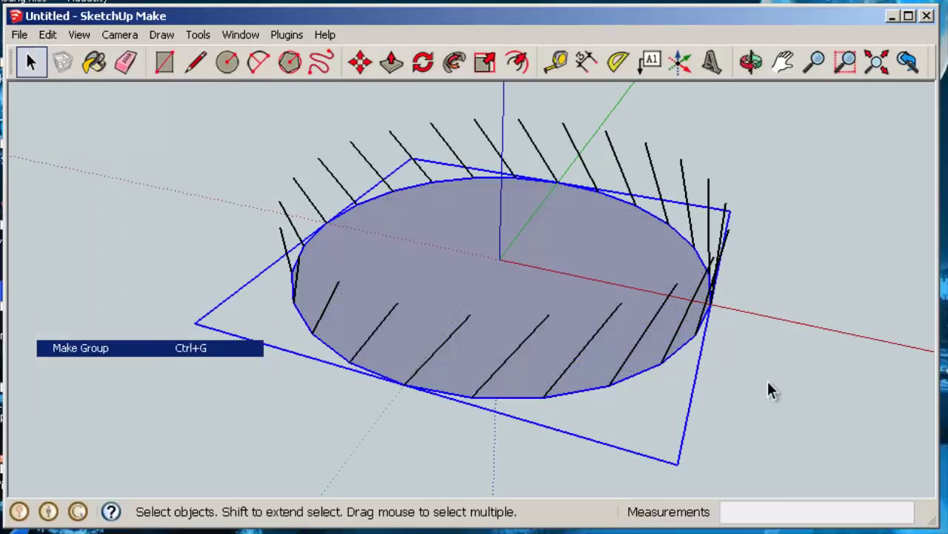
pyautogui.click(747, 387)
pyautogui.moveTo(805, 408)
pyautogui.mouseDown(button='middle')
pyautogui.moveTo(696, 353)
pyautogui.moveTo(597, 275)
pyautogui.moveTo(512, 269)
pyautogui.mouseUp(button='middle')
pyautogui.click(46, 37)
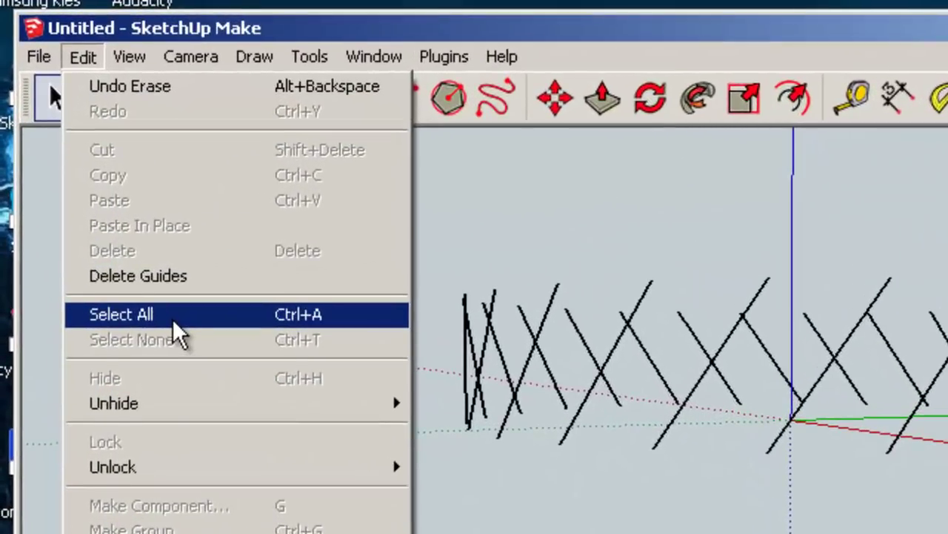
pyautogui.click(173, 315)
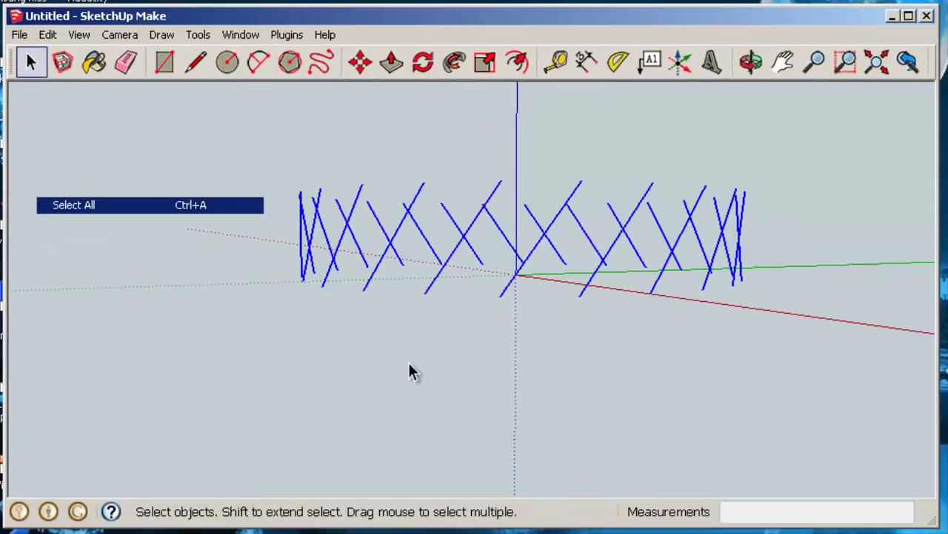
pyautogui.moveTo(475, 363); pyautogui.dragTo(474, 394, button='middle')
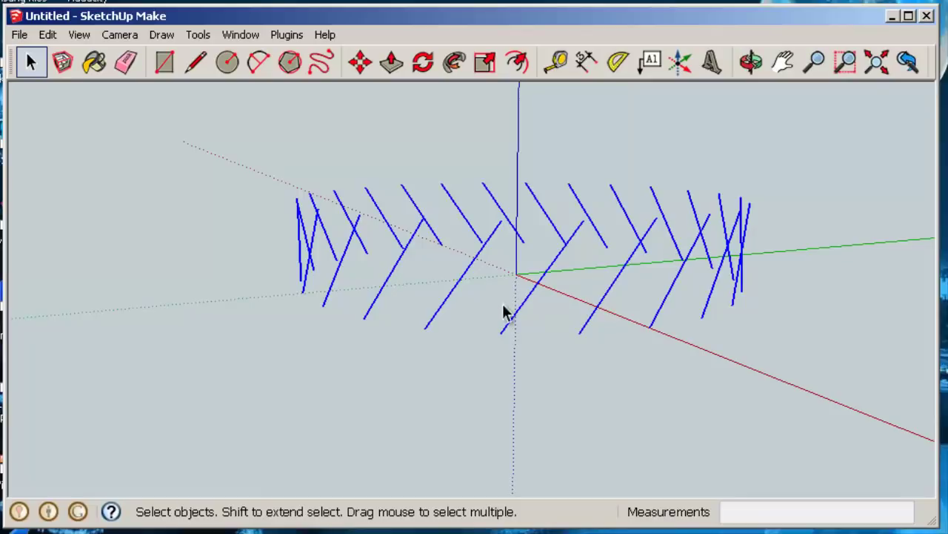
# - Copy the slanted lines 150 mm up the blue axis and array them 23 times
pyautogui.click(360, 61)
pyautogui.moveTo(474, 327); pyautogui.dragTo(517, 327, button='middle')
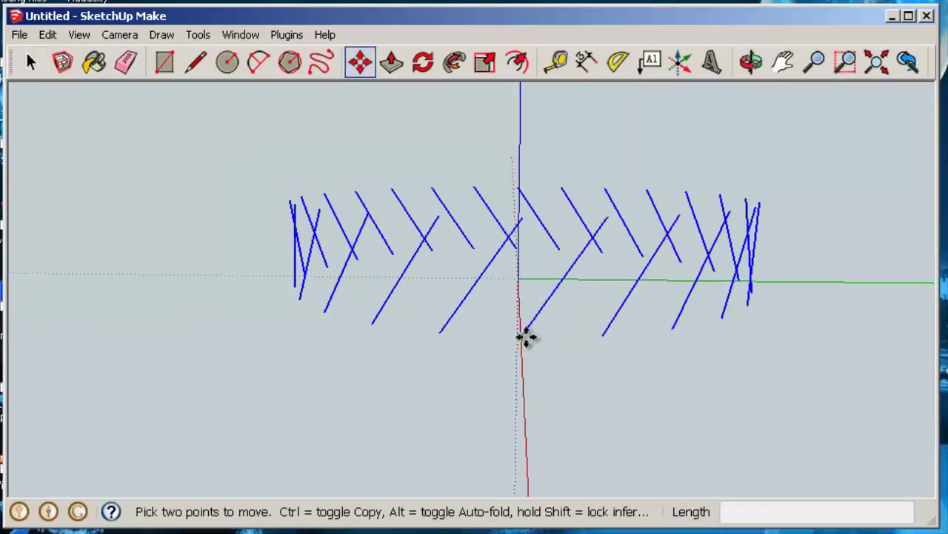
pyautogui.click(525, 338)
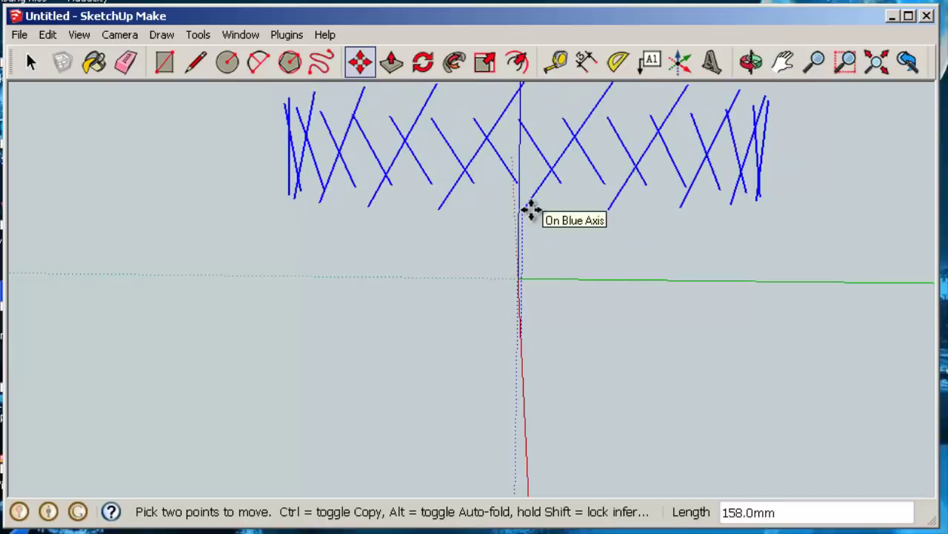
pyautogui.press('ctrl')
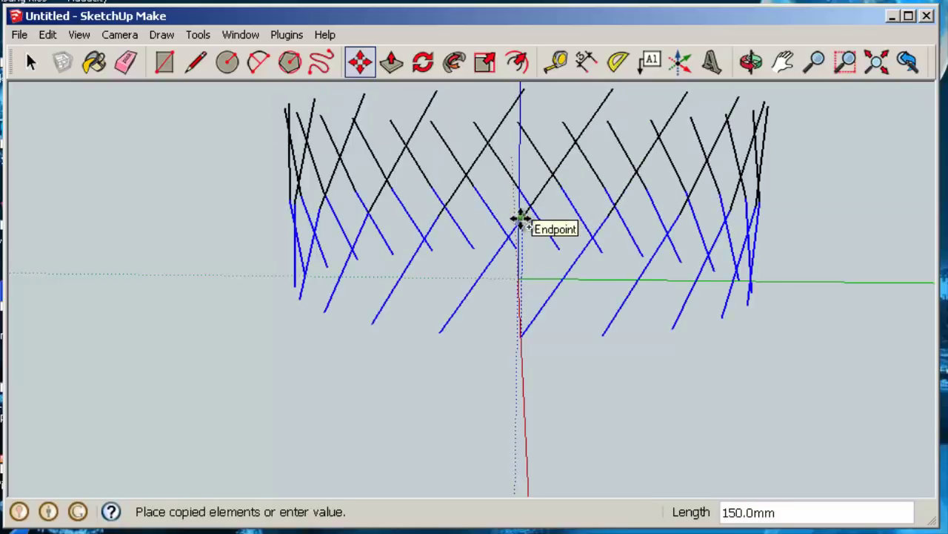
pyautogui.click(521, 220)
pyautogui.write('23x')
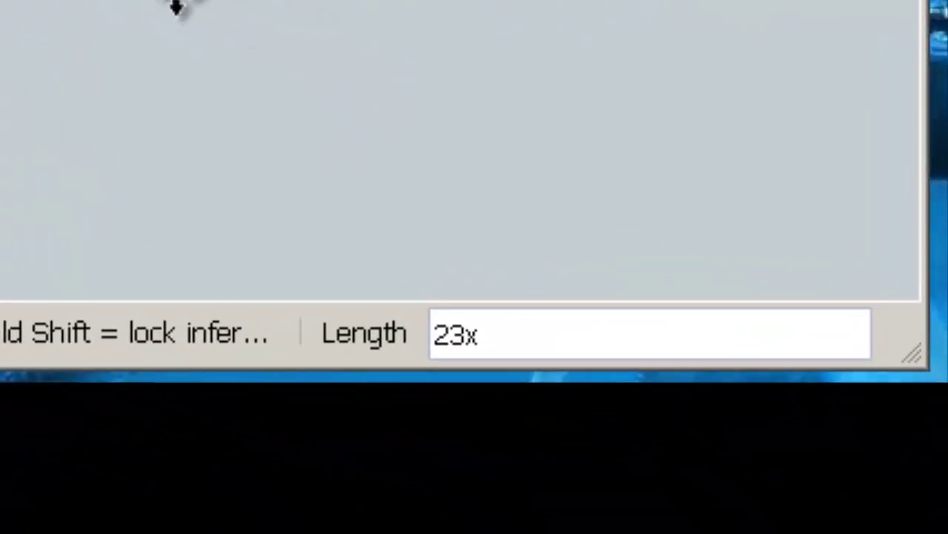
pyautogui.press('Return')
pyautogui.scroll(-2, 611, 360)
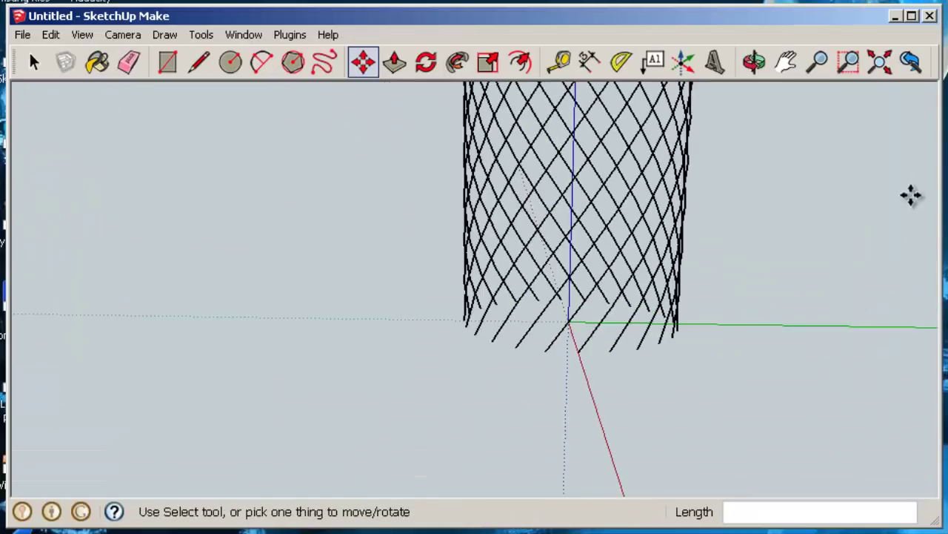
pyautogui.moveTo(911, 195)
pyautogui.mouseDown(button='middle')
pyautogui.moveTo(853, 334)
pyautogui.moveTo(808, 317)
pyautogui.moveTo(741, 346)
pyautogui.moveTo(546, 393)
pyautogui.mouseUp(button='middle')
pyautogui.scroll(-3, 807, 318)
pyautogui.scroll(-2, 547, 387)
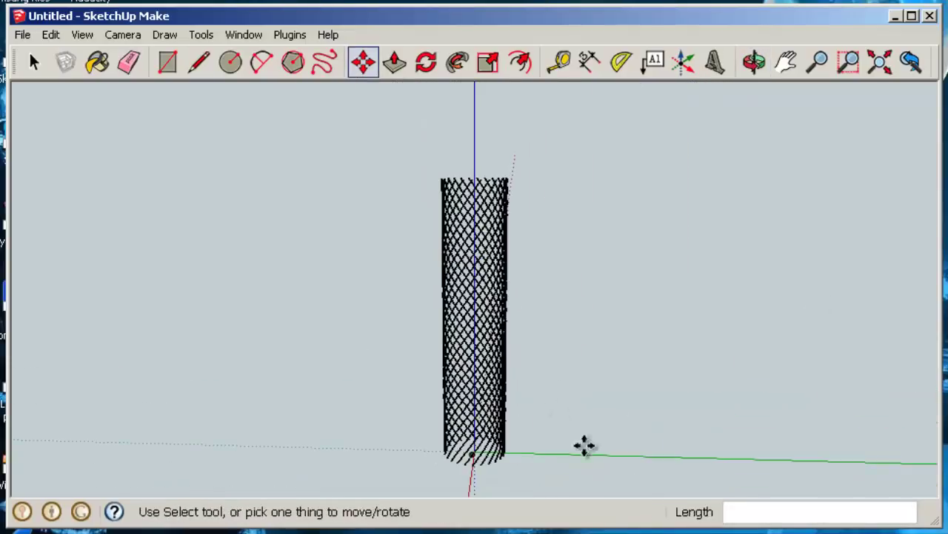
# - Select one helix edge and extend the selection to all connected edges
pyautogui.click(36, 62)
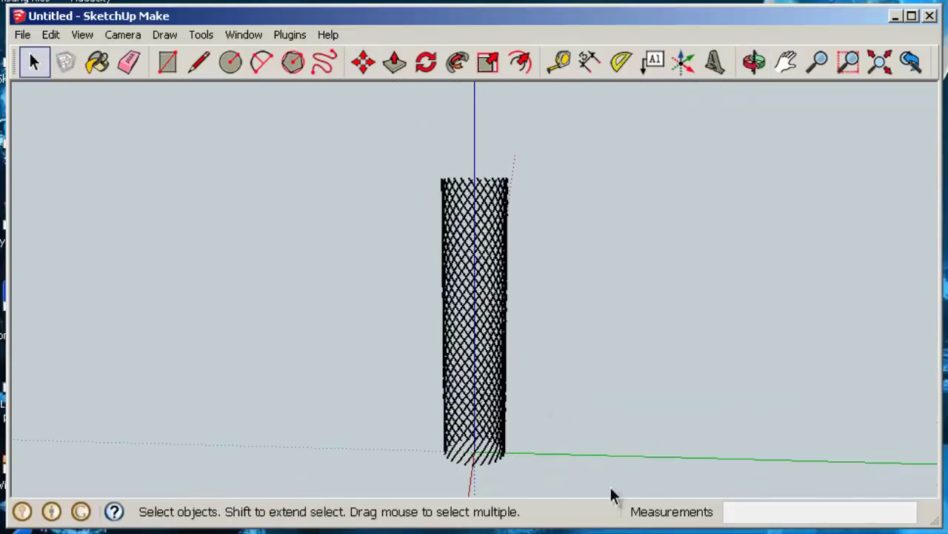
pyautogui.moveTo(612, 445); pyautogui.dragTo(543, 476, button='middle')
pyautogui.scroll(5, 492, 431)
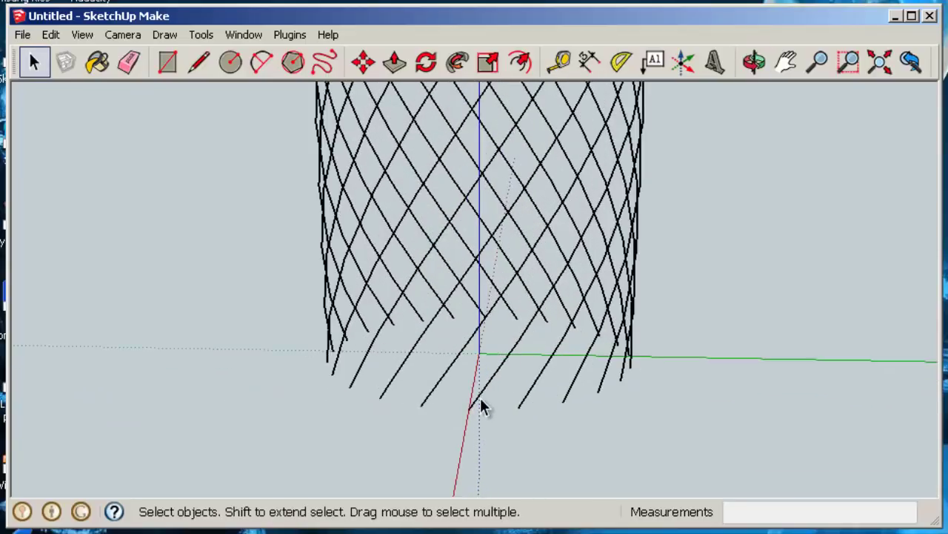
pyautogui.click(480, 398)
pyautogui.rightClick(482, 397)
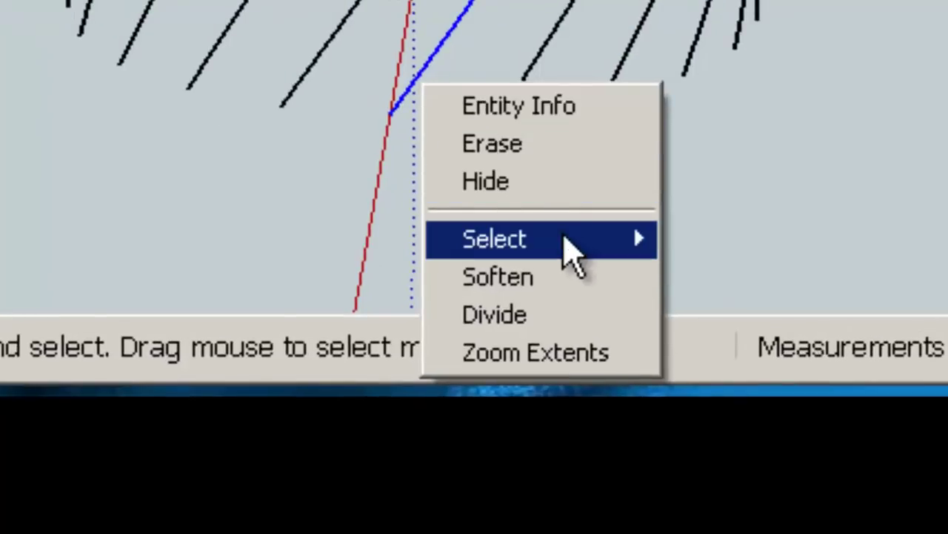
pyautogui.moveTo(571, 276)
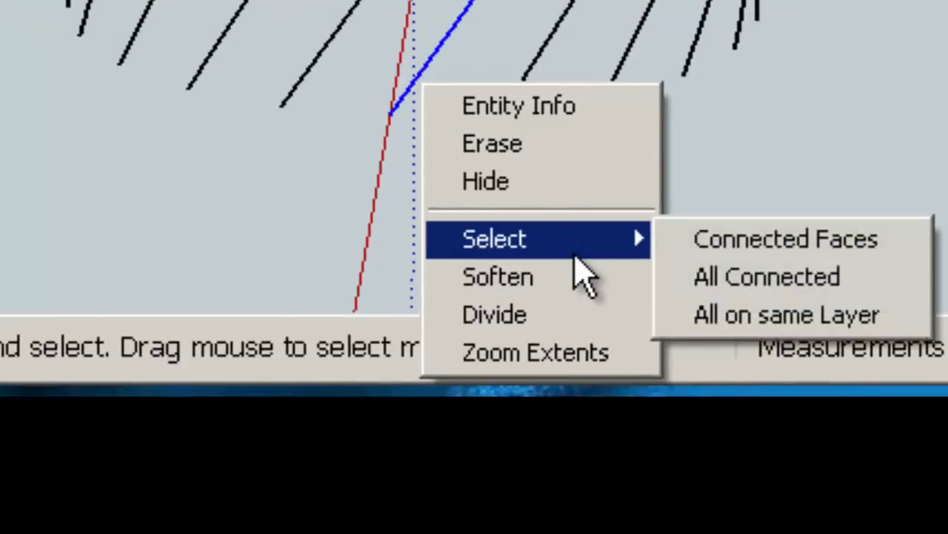
pyautogui.click(819, 285)
# - Orbit around the selected helix to inspect the coil from several angles
pyautogui.moveTo(648, 355); pyautogui.dragTo(626, 438, button='middle')
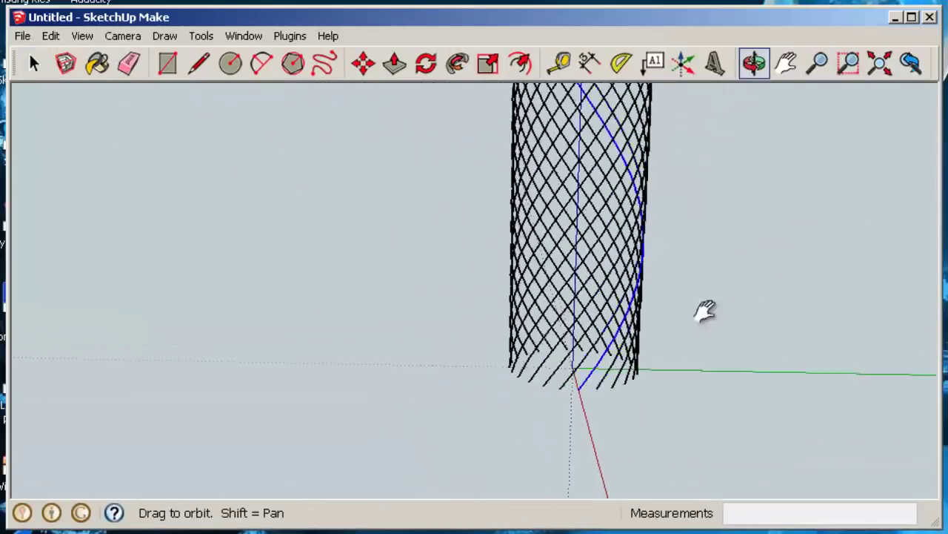
pyautogui.scroll(-2, 591, 289)
pyautogui.moveTo(604, 274); pyautogui.dragTo(633, 343, button='middle')
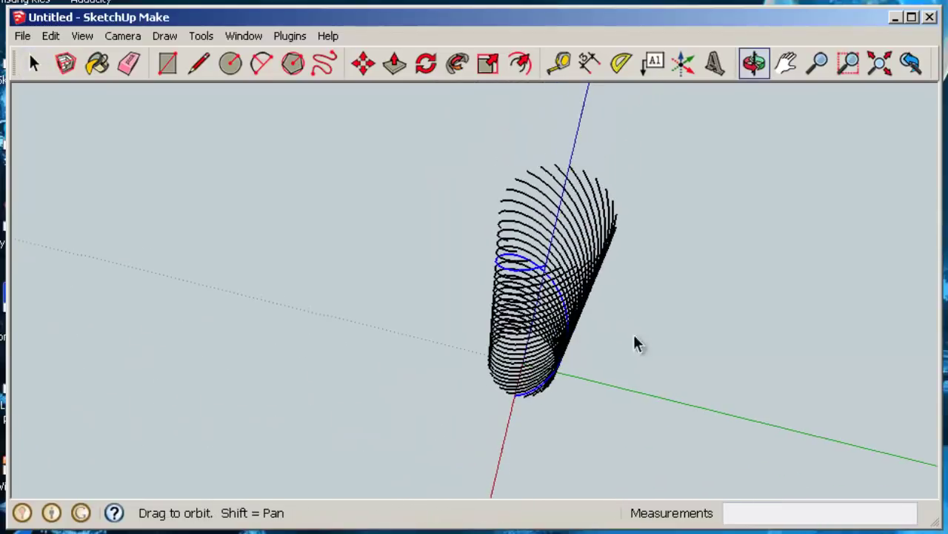
pyautogui.scroll(5, 543, 277)
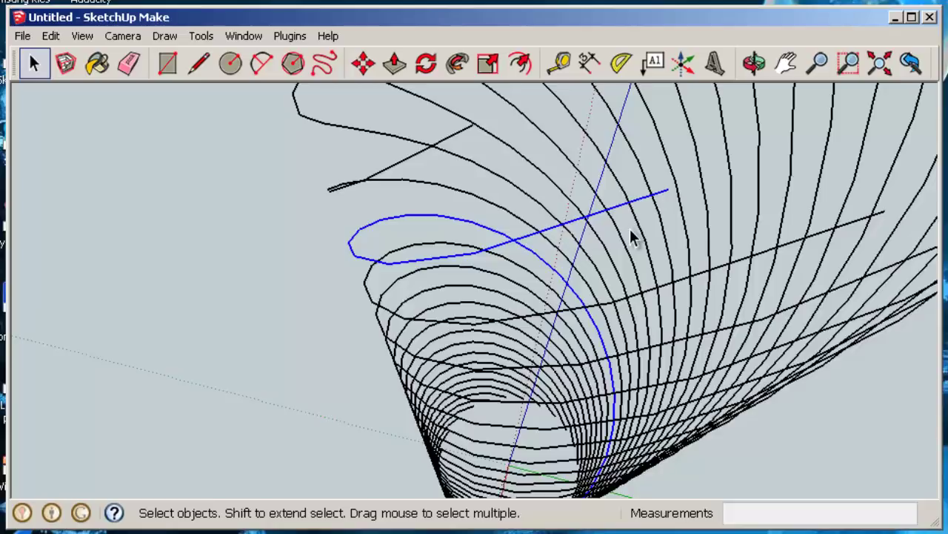
pyautogui.scroll(-2, 631, 236)
pyautogui.moveTo(677, 249); pyautogui.dragTo(595, 275, button='middle')
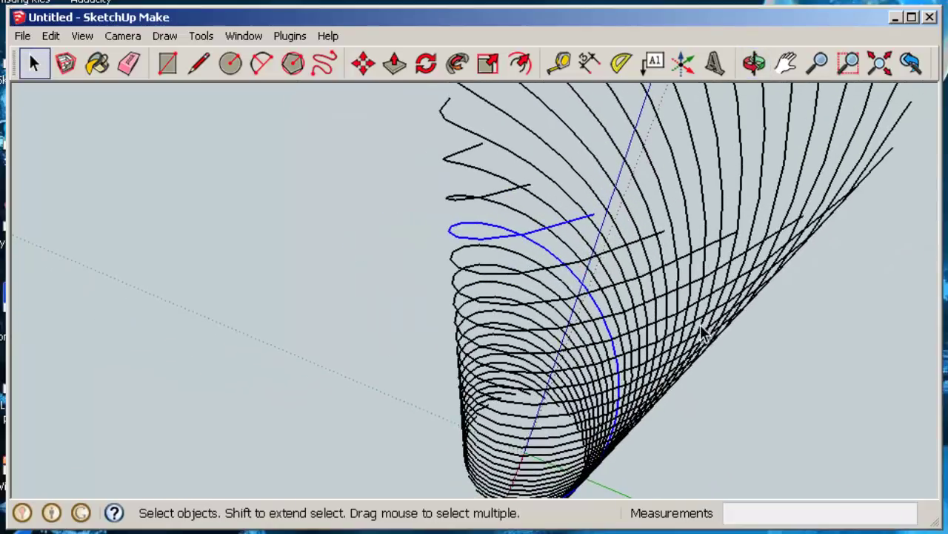
pyautogui.moveTo(704, 331); pyautogui.dragTo(636, 257, button='middle')
pyautogui.moveTo(561, 420); pyautogui.dragTo(664, 403, button='middle')
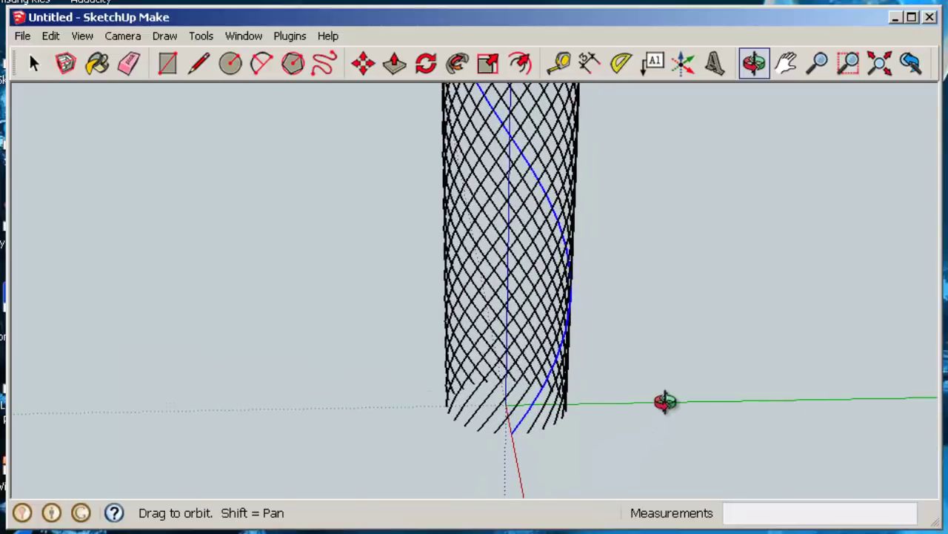
# - Make the selected helix curve into a group
pyautogui.click(50, 36)
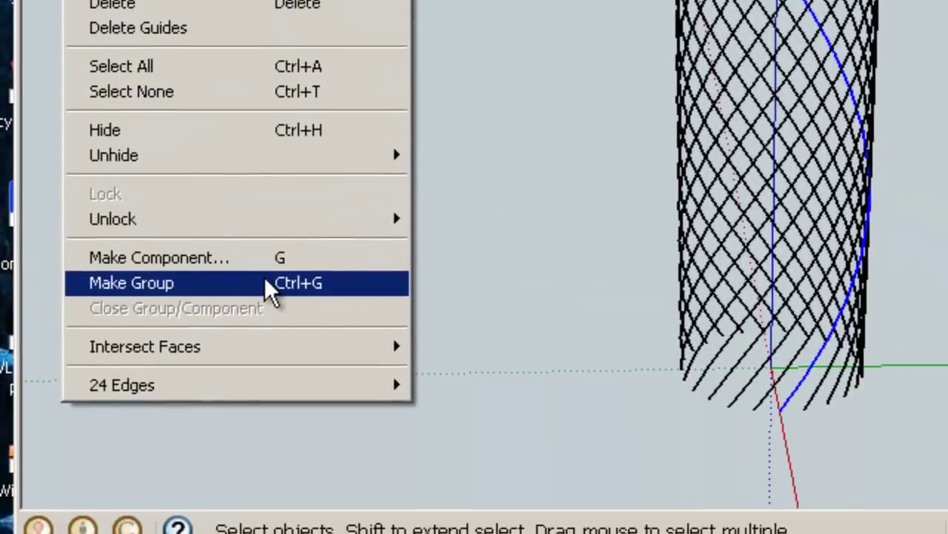
pyautogui.click(263, 480)
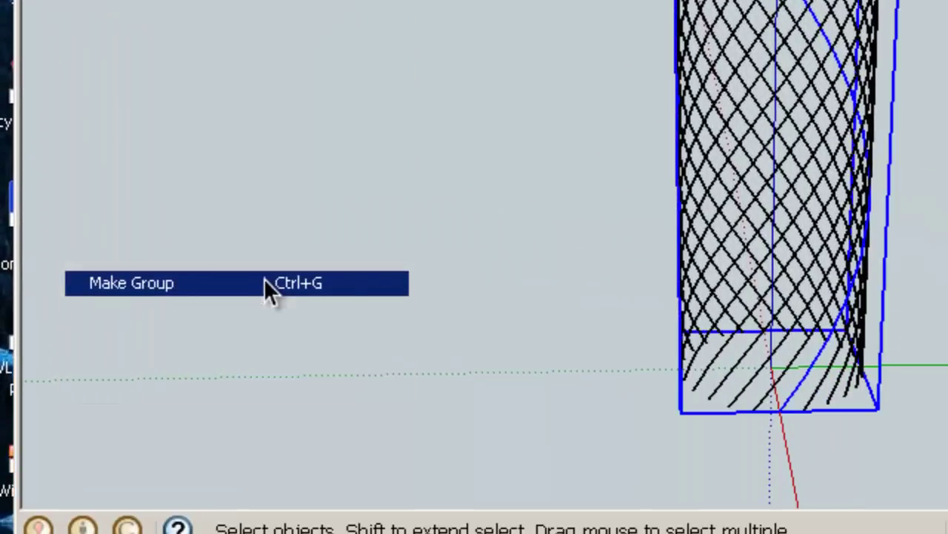
pyautogui.moveTo(812, 381); pyautogui.dragTo(821, 386, button='middle')
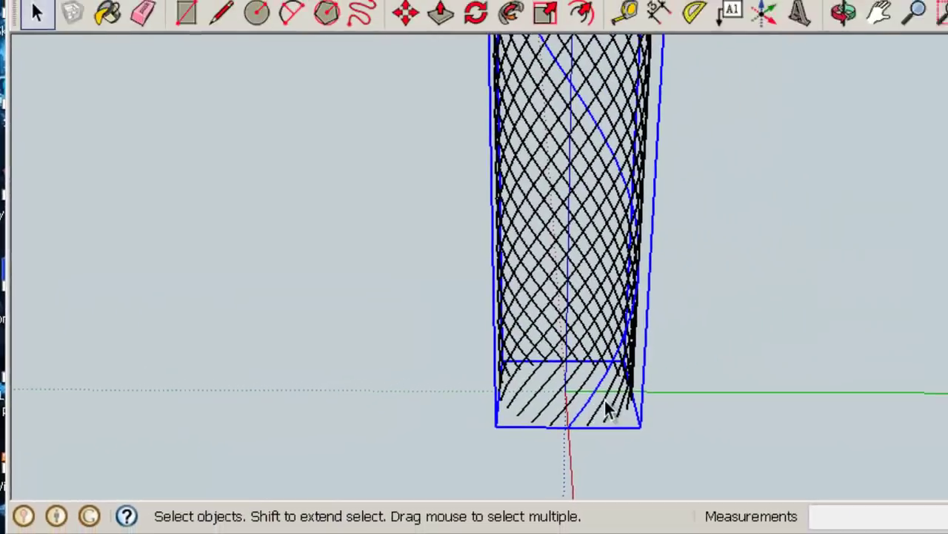
# - Select everything except the helix group and delete the other lattice lines
pyautogui.click(47, 35)
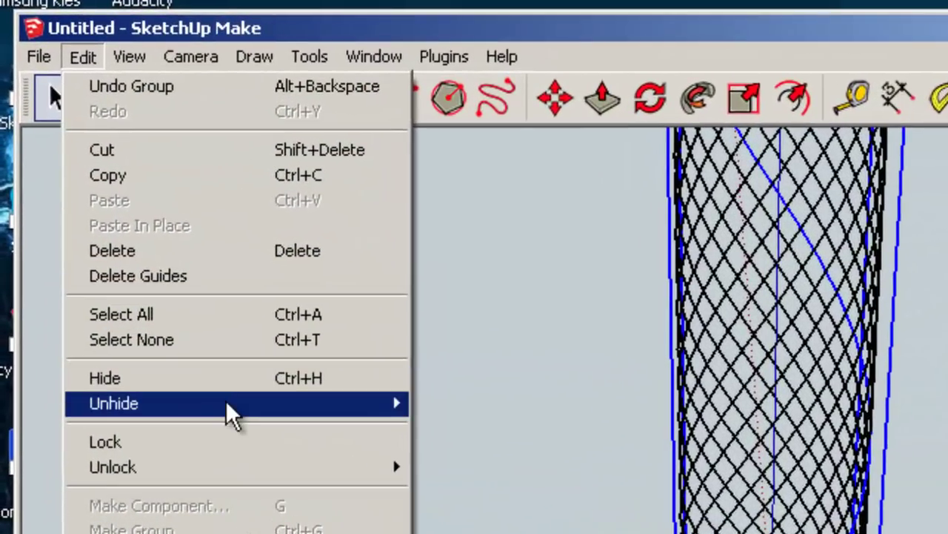
pyautogui.click(265, 326)
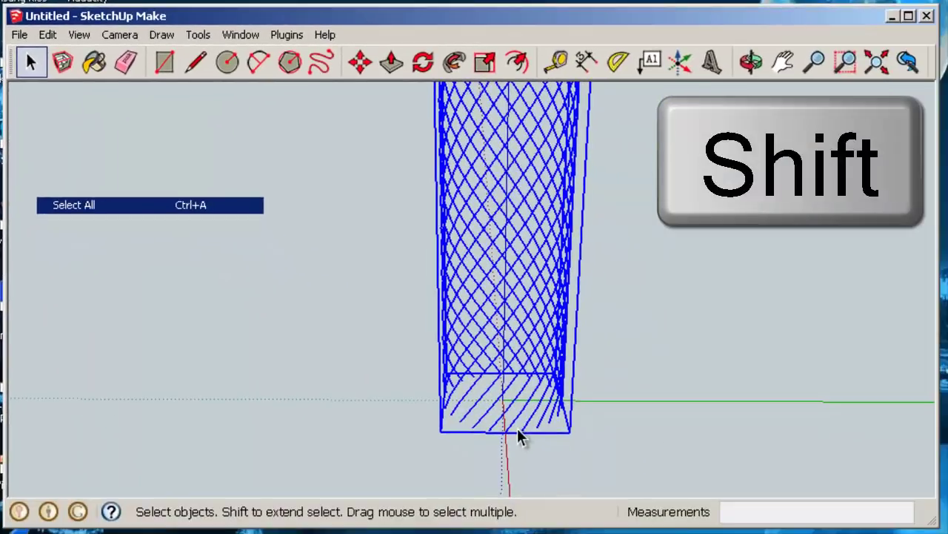
pyautogui.scroll(2, 518, 437)
pyautogui.keyDown('shift'); pyautogui.scroll(1, 518, 430); pyautogui.keyUp('shift')
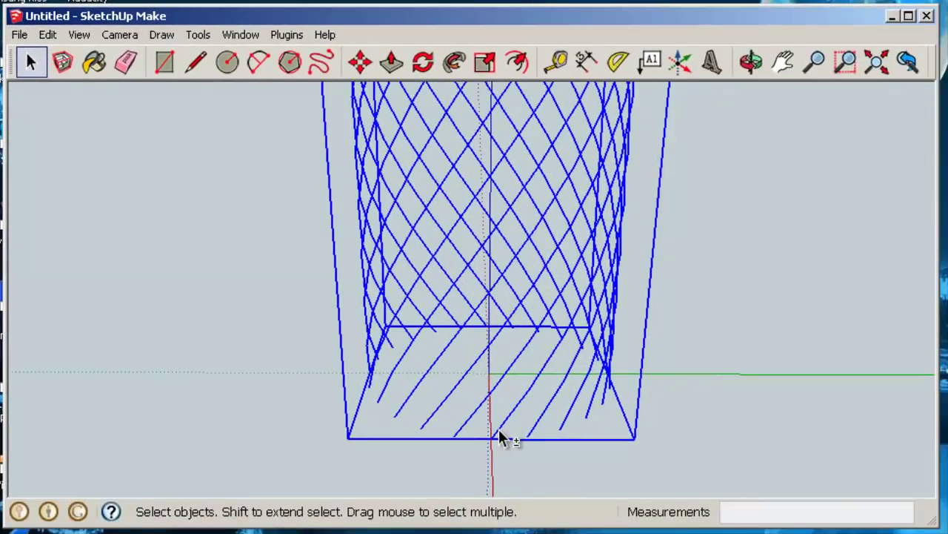
pyautogui.keyDown('shift'); pyautogui.click(499, 431); pyautogui.keyUp('shift')
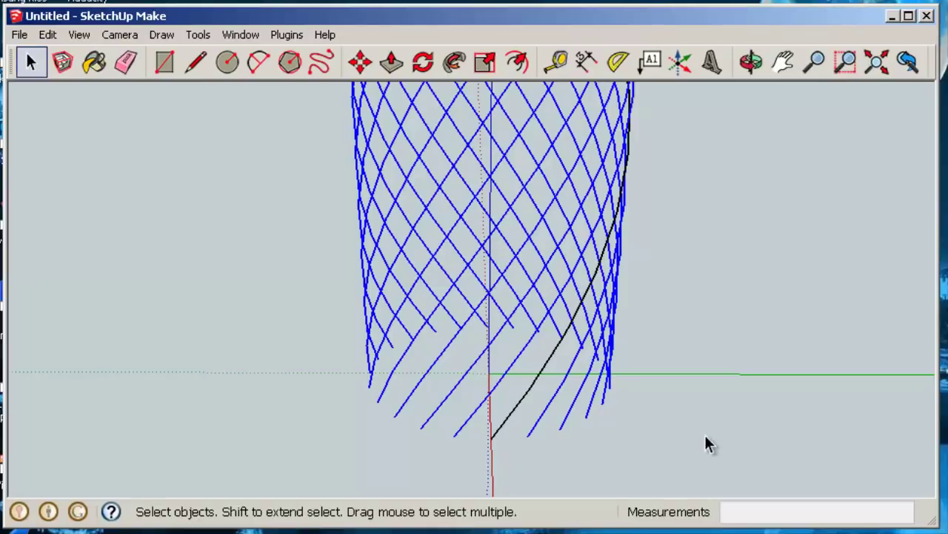
pyautogui.press('Delete')
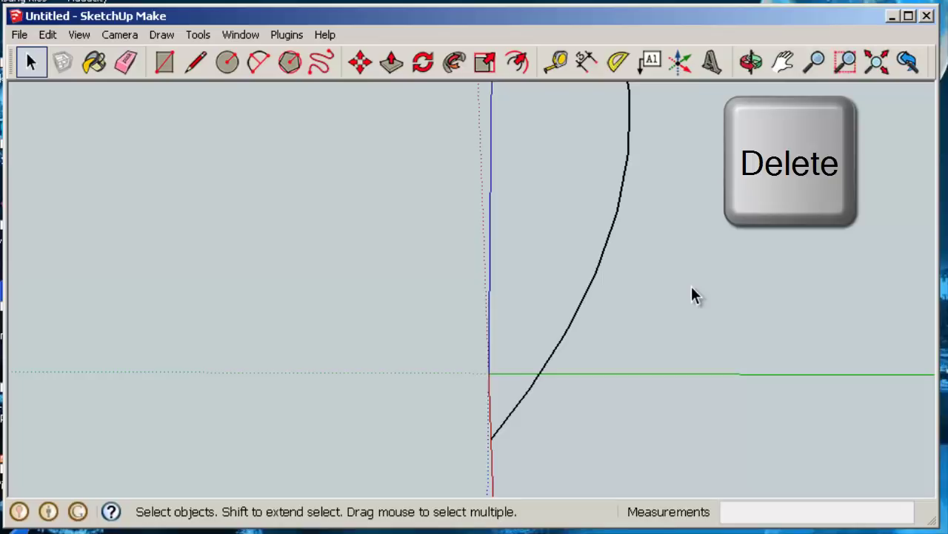
pyautogui.scroll(-3, 692, 286)
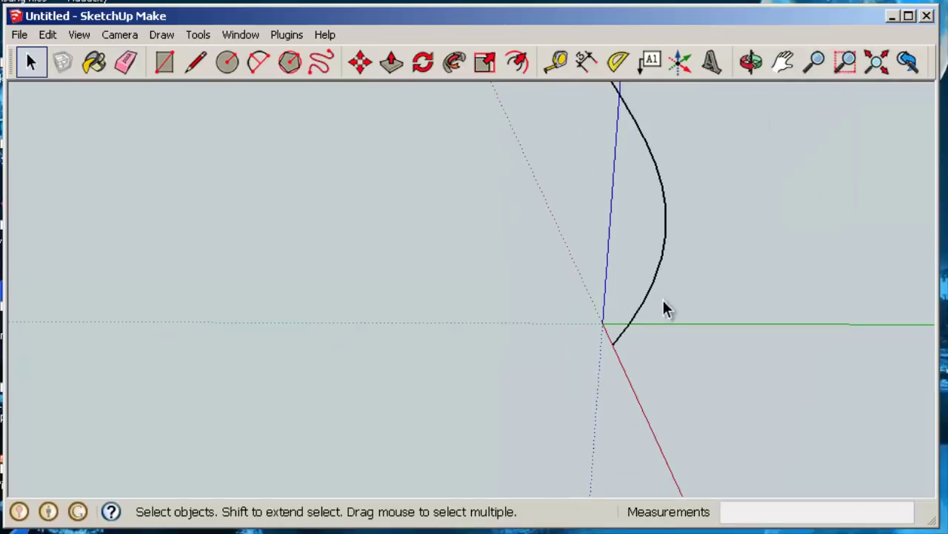
pyautogui.hotkey('ctrl', 'z')
pyautogui.scroll(-3, 714, 309)
pyautogui.moveTo(714, 310); pyautogui.dragTo(660, 299, button='middle')
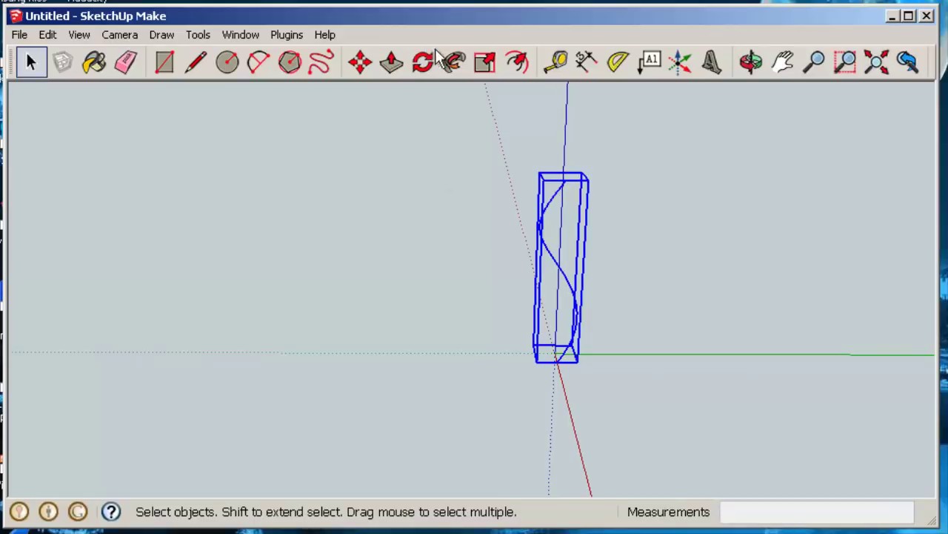
# - Squash the helix group vertically to Blue Scale 0.50, then to about 0.11
pyautogui.click(482, 65)
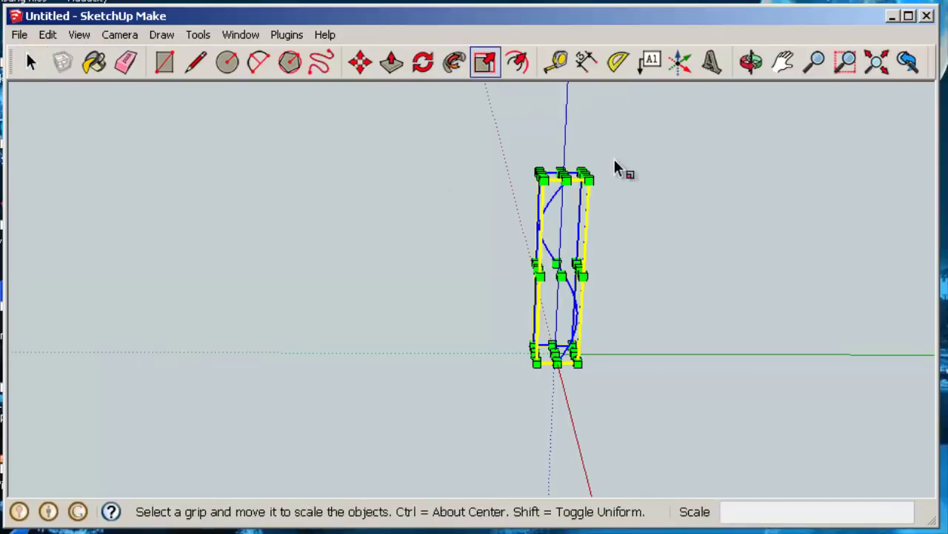
pyautogui.scroll(5, 582, 203)
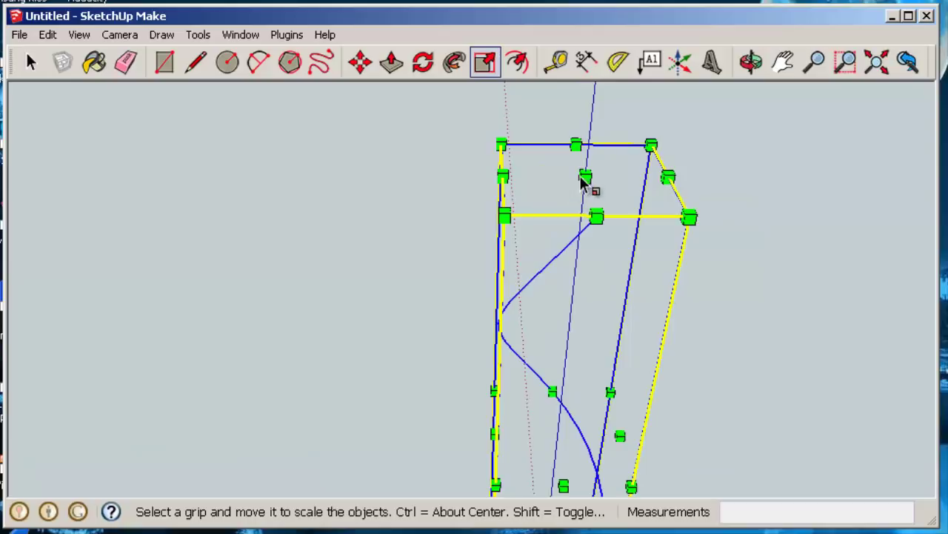
pyautogui.moveTo(585, 180); pyautogui.dragTo(540, 438)
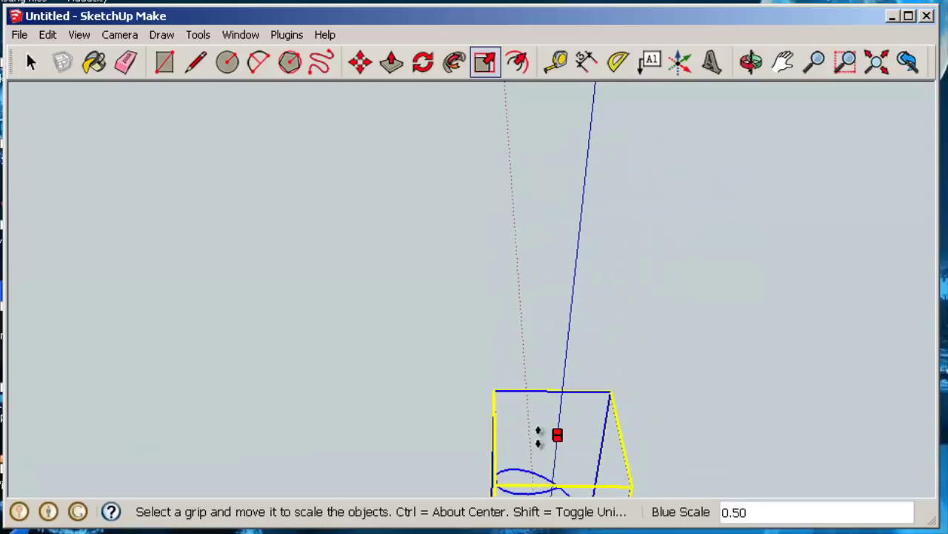
pyautogui.moveTo(725, 438); pyautogui.dragTo(574, 133, button='middle')
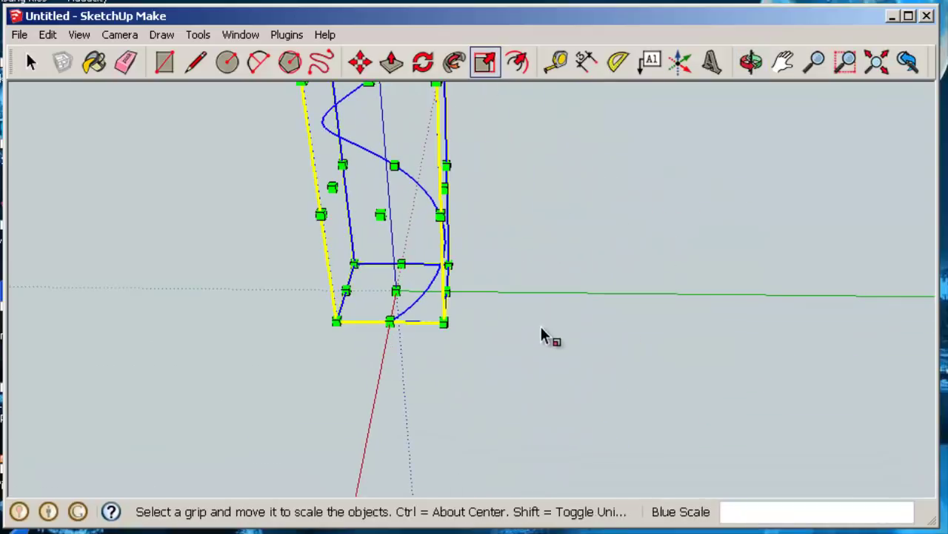
pyautogui.moveTo(546, 334); pyautogui.dragTo(618, 254, button='middle')
pyautogui.moveTo(441, 141); pyautogui.dragTo(445, 159, button='middle')
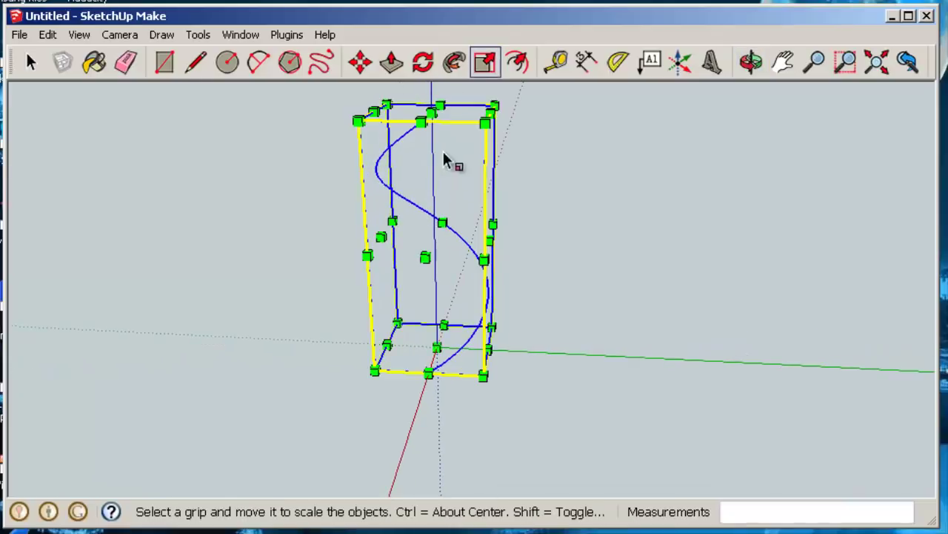
pyautogui.moveTo(434, 111); pyautogui.dragTo(445, 330)
# - Switch to the Right view and pan to recentre the flattened coil
pyautogui.press('F6')
pyautogui.middleClick(532, 277)
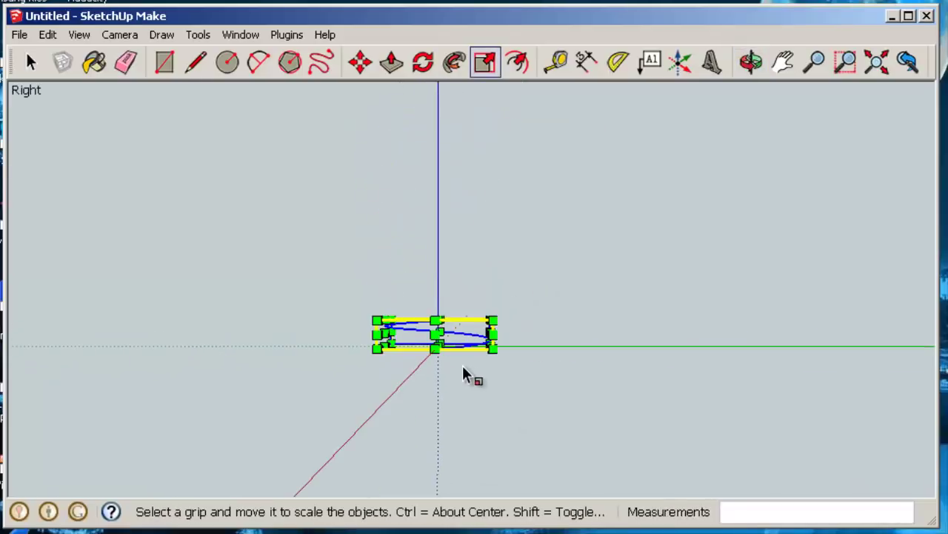
pyautogui.scroll(4, 454, 363)
pyautogui.keyDown('shift'); pyautogui.moveTo(627, 373); pyautogui.dragTo(540, 385, button='middle'); pyautogui.keyUp('shift')
pyautogui.press('s')
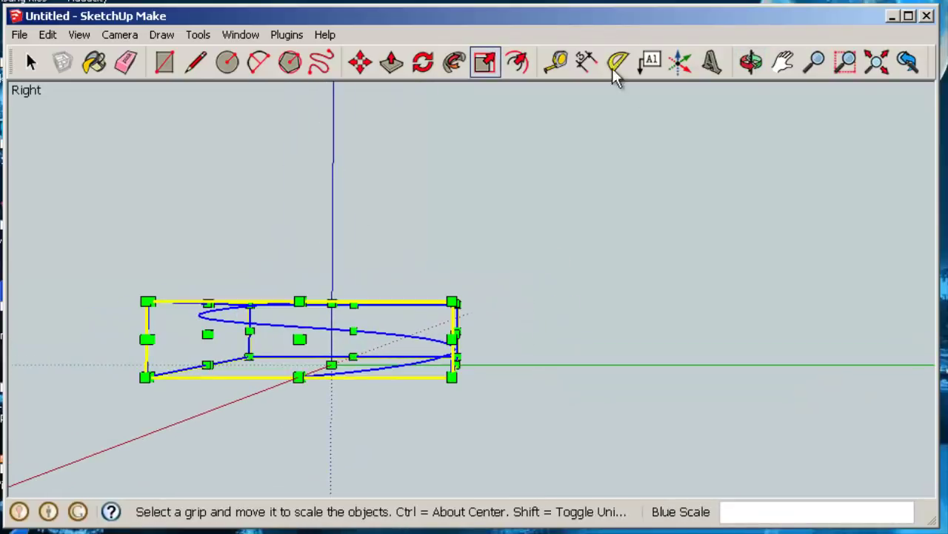
# - Place a Tape Measure guide line 200 mm from the green axis
pyautogui.click(555, 65)
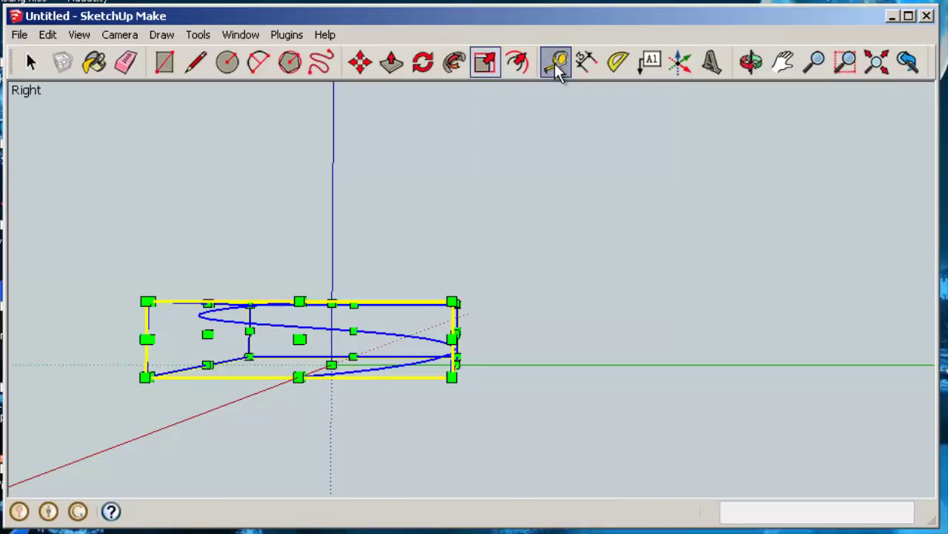
pyautogui.click(592, 364)
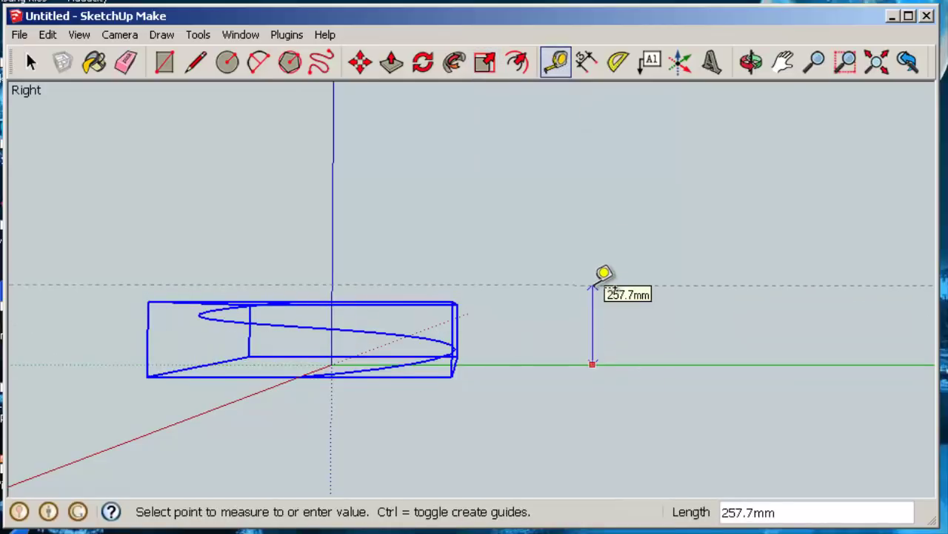
pyautogui.write('200')
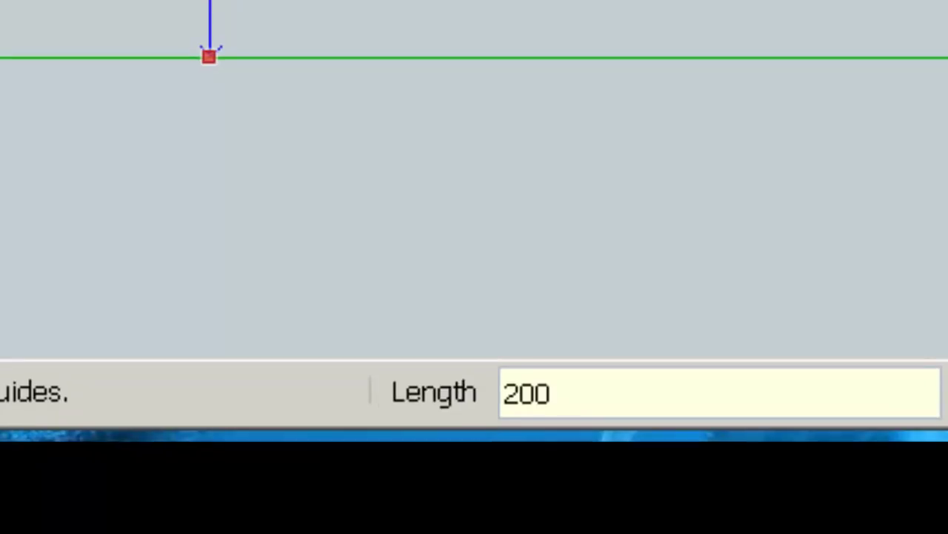
pyautogui.press('Return')
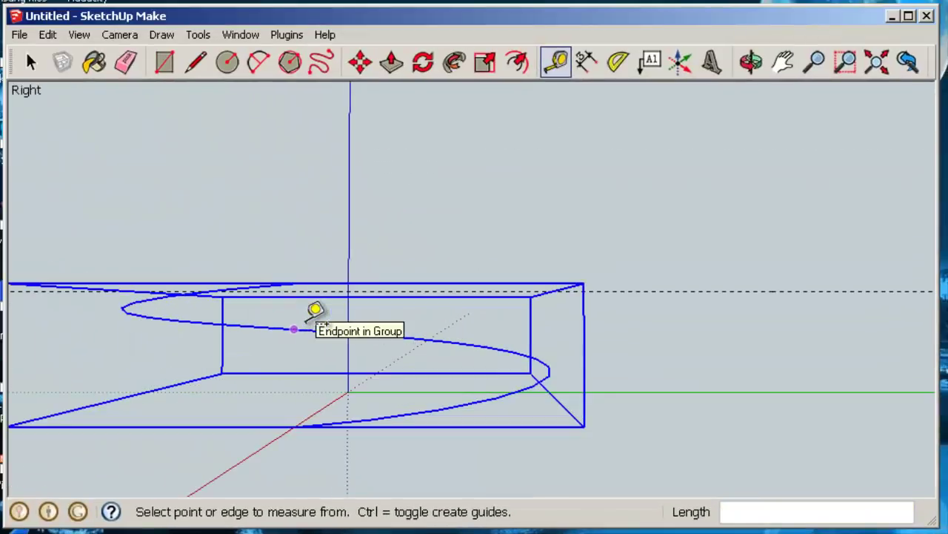
pyautogui.moveTo(315, 309); pyautogui.dragTo(371, 311, button='middle')
# - Stretch the helix group vertically so its top reaches the 200 mm guide
pyautogui.click(484, 61)
pyautogui.hotkey('ctrl', 'a')
pyautogui.scroll(3, 385, 320)
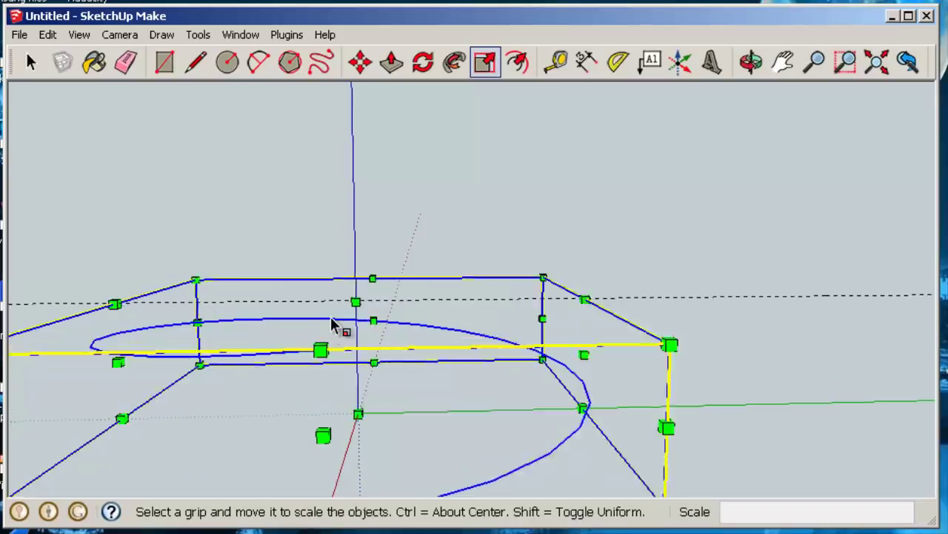
pyautogui.moveTo(383, 294)
pyautogui.mouseDown()
pyautogui.moveTo(383, 273)
pyautogui.moveTo(385, 292)
pyautogui.mouseUp()
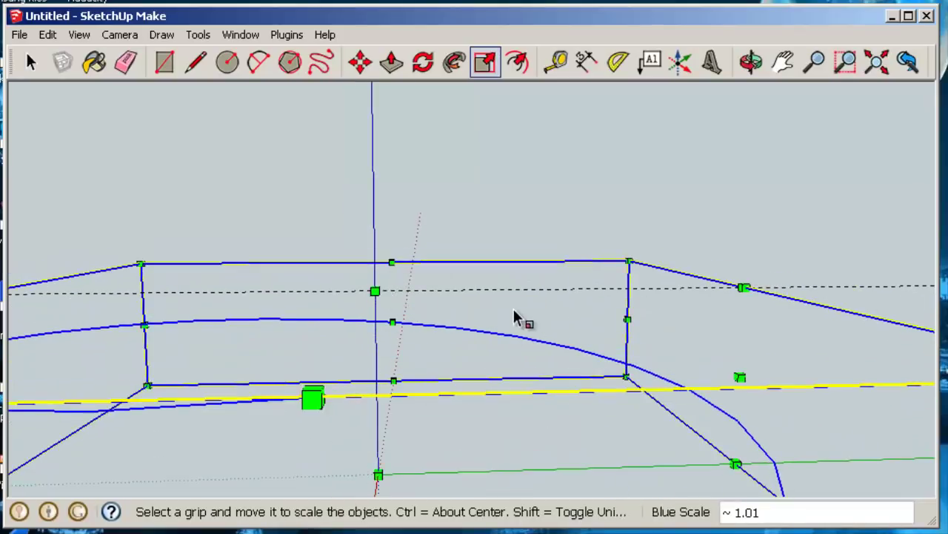
pyautogui.scroll(-5, 548, 348)
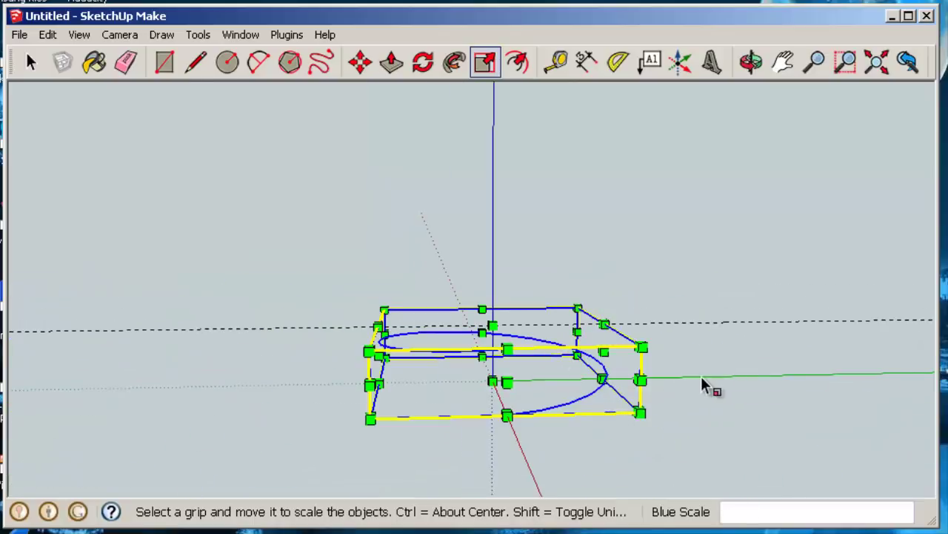
pyautogui.moveTo(701, 378); pyautogui.dragTo(598, 311, button='middle')
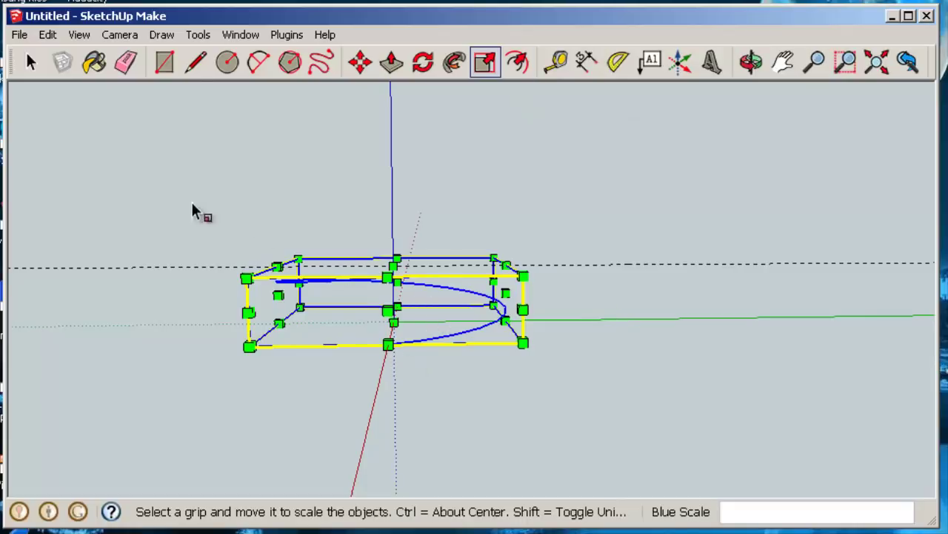
pyautogui.click(31, 62)
pyautogui.click(220, 159)
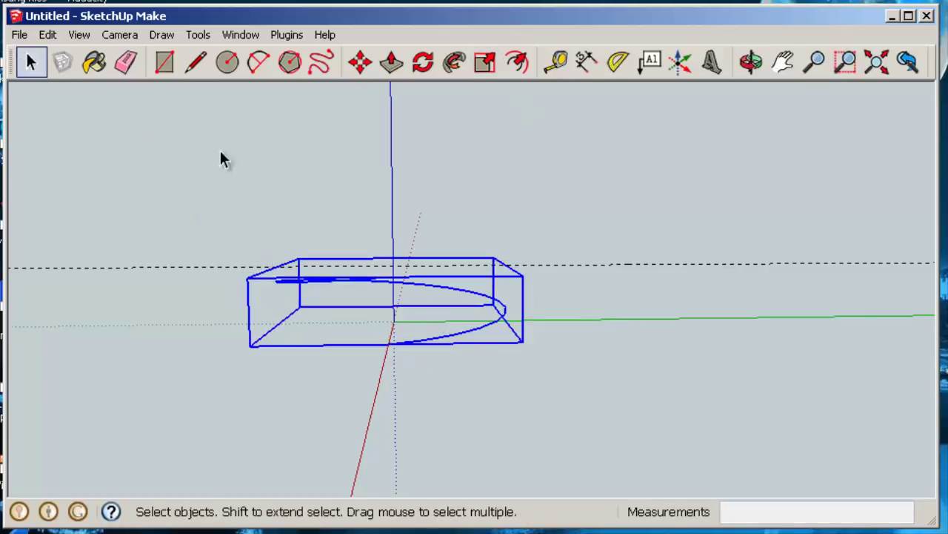
# - Explode the helix group into loose edges
pyautogui.click(47, 35)
pyautogui.moveTo(234, 419)
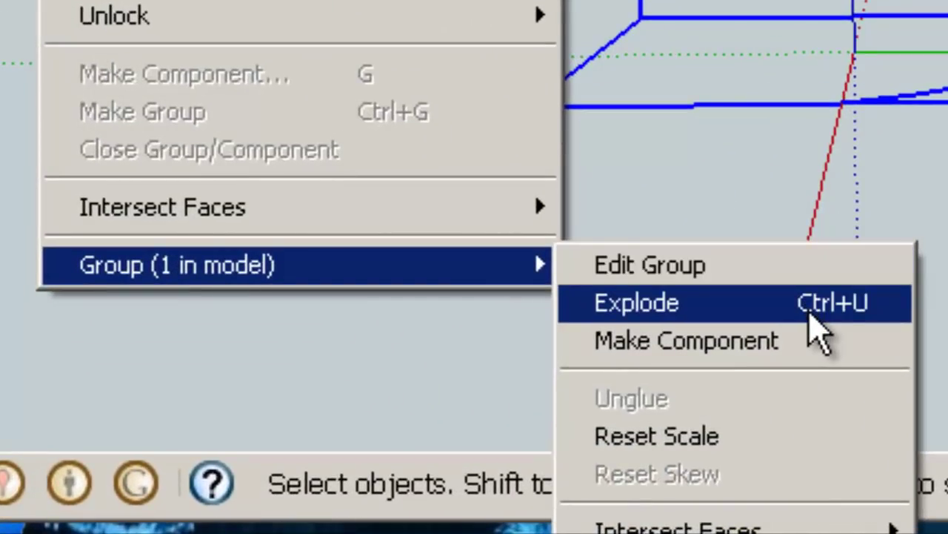
pyautogui.click(810, 312)
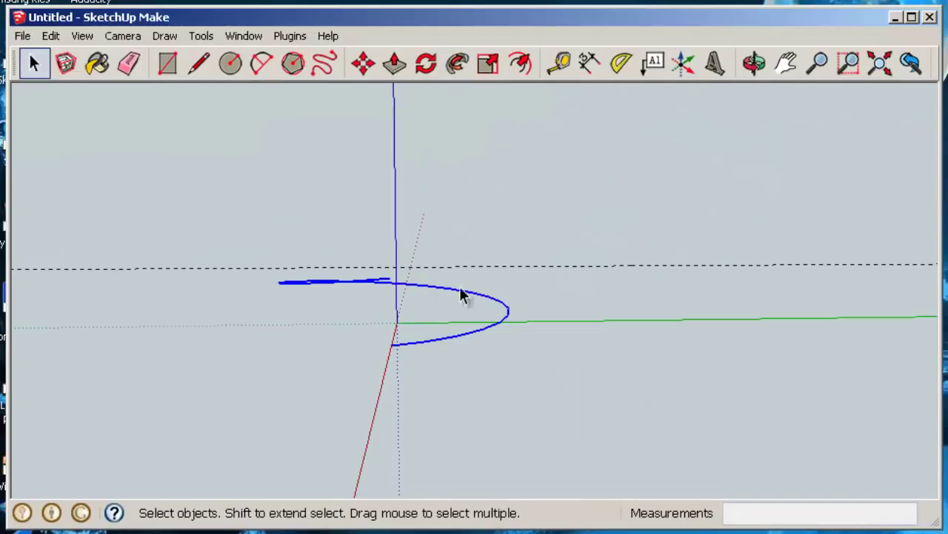
pyautogui.moveTo(511, 370); pyautogui.dragTo(515, 362, button='middle')
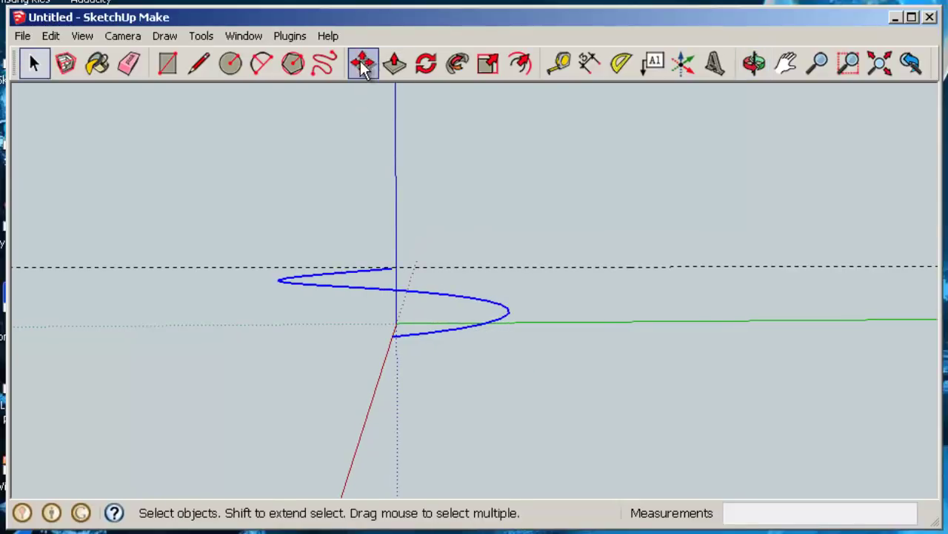
# - Copy the helix onto its own top endpoint and repeat it 19x upward
pyautogui.click(364, 64)
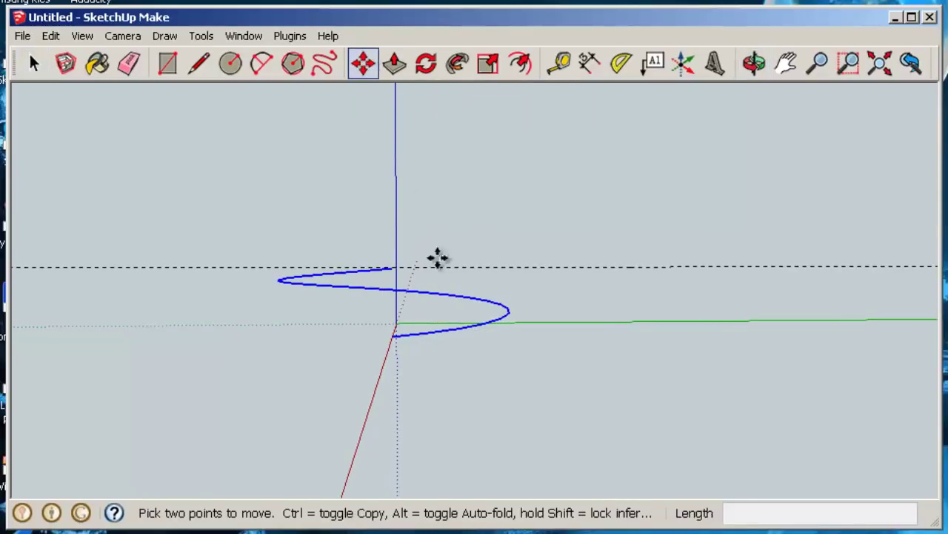
pyautogui.click(393, 336)
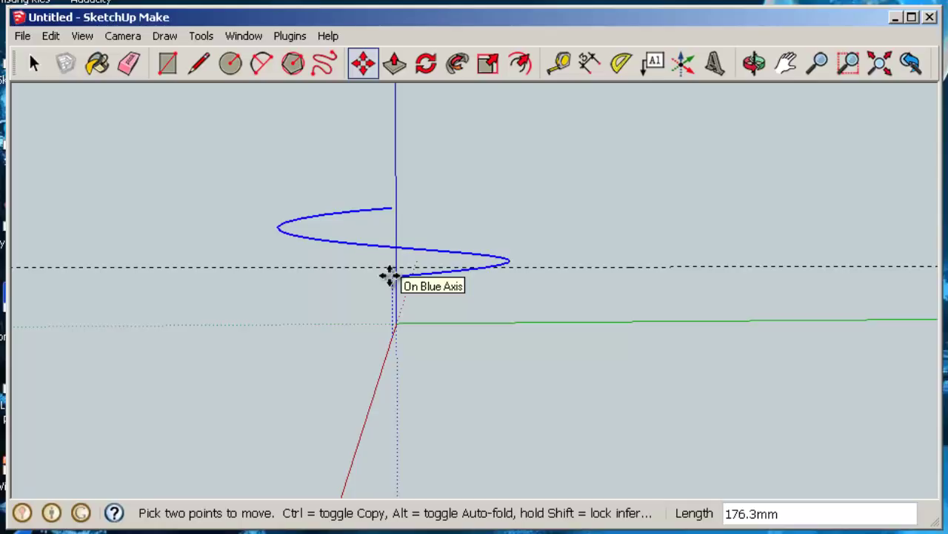
pyautogui.press('ctrl')
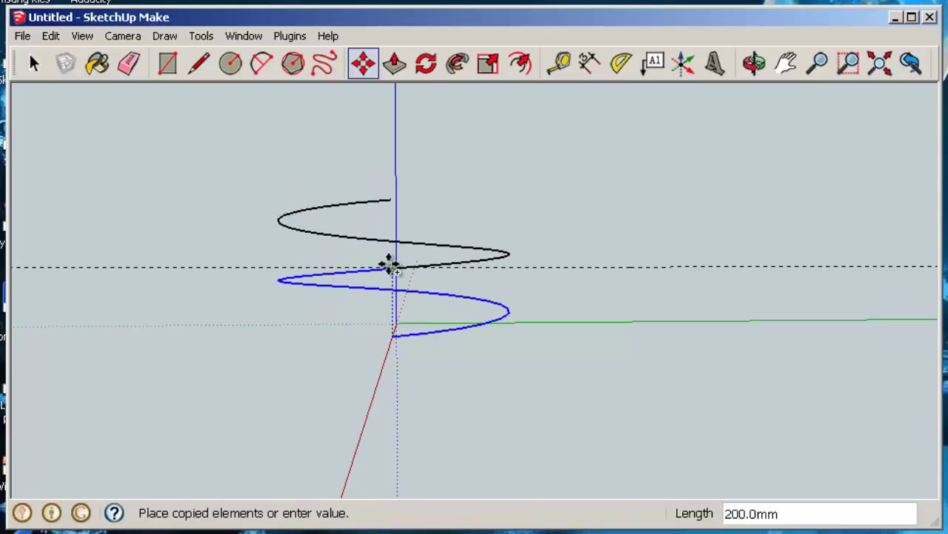
pyautogui.click(388, 266)
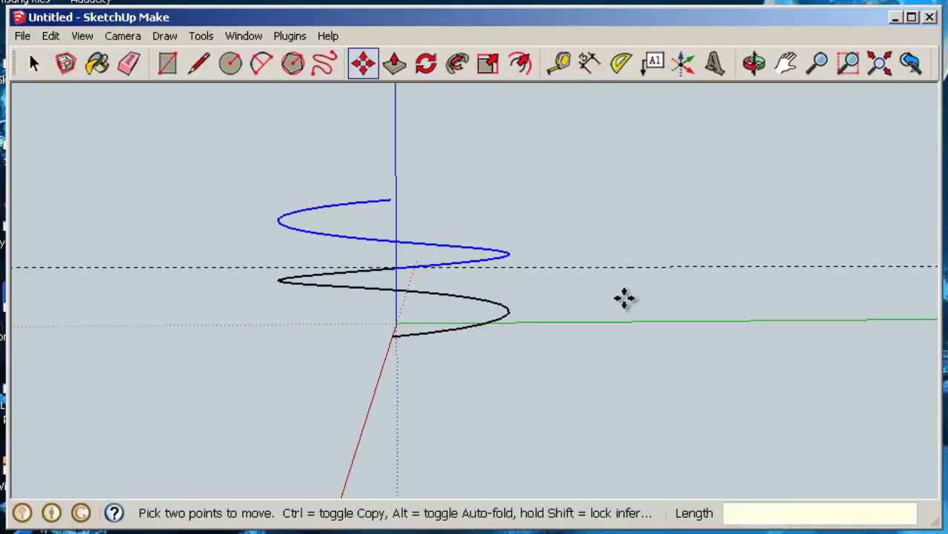
pyautogui.write('19')
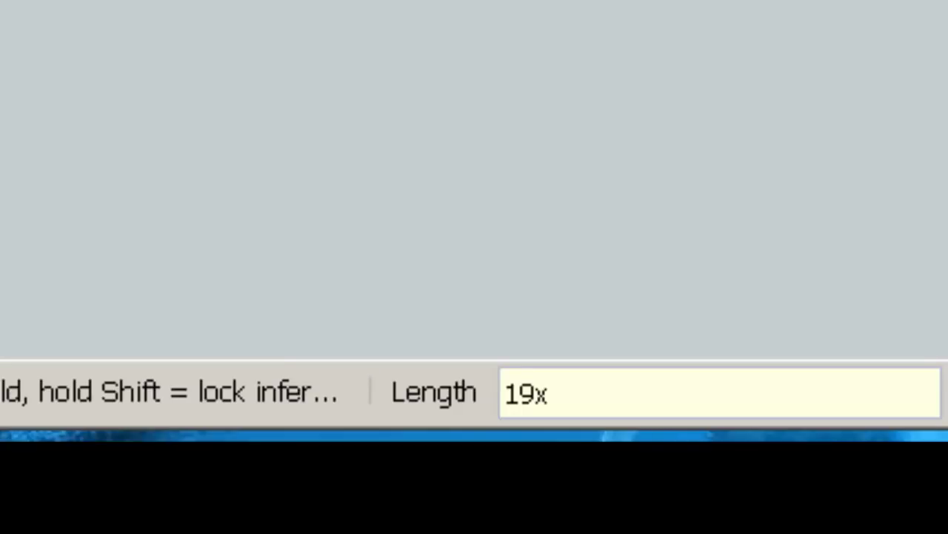
pyautogui.write('x')
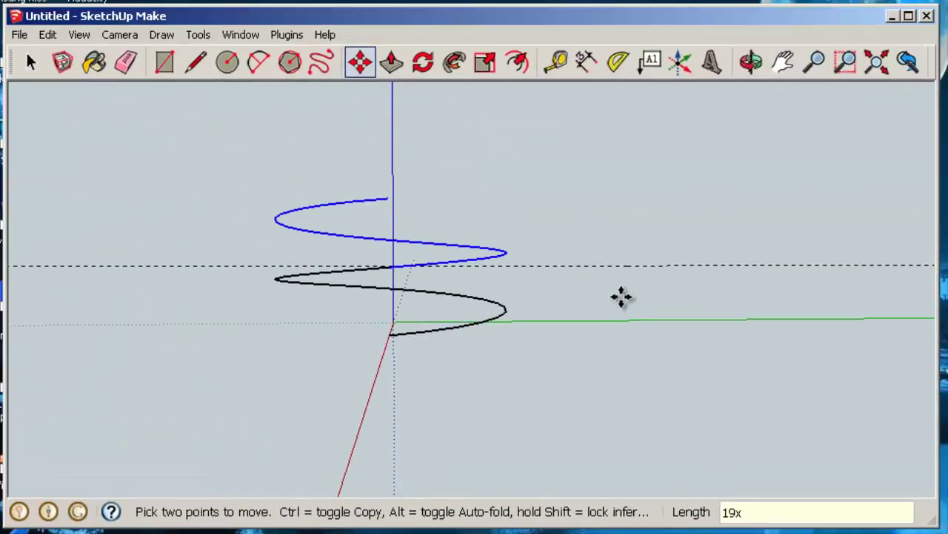
pyautogui.press('Return')
pyautogui.scroll(-5, 621, 293)
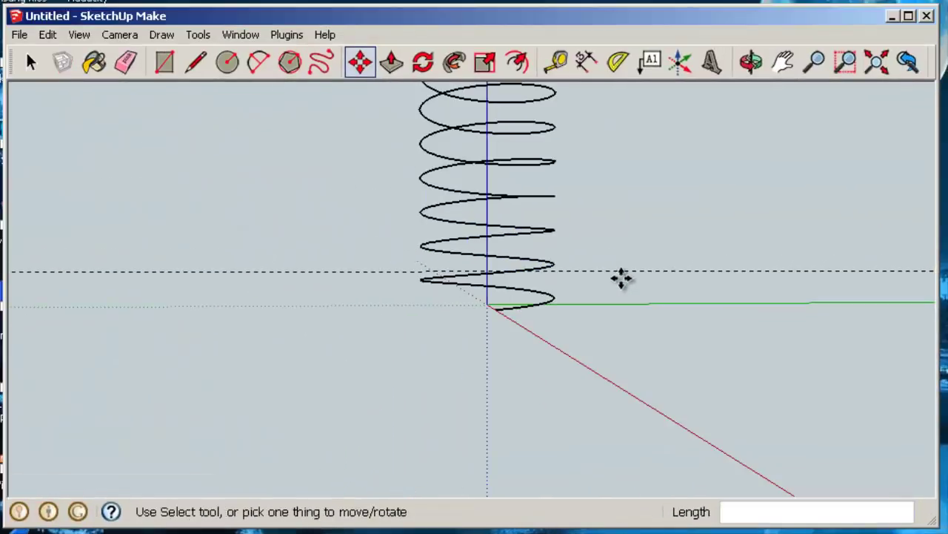
pyautogui.moveTo(742, 224); pyautogui.dragTo(712, 338, button='middle')
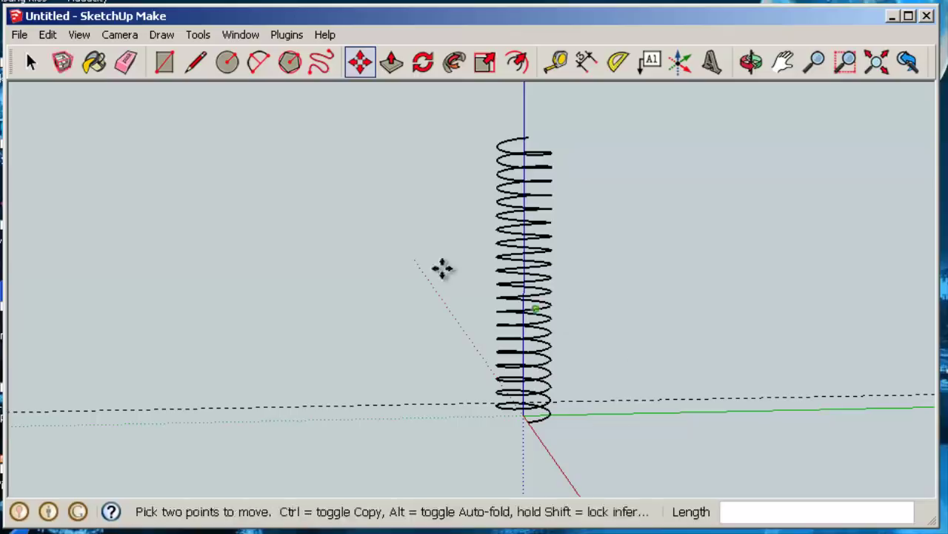
pyautogui.click(31, 62)
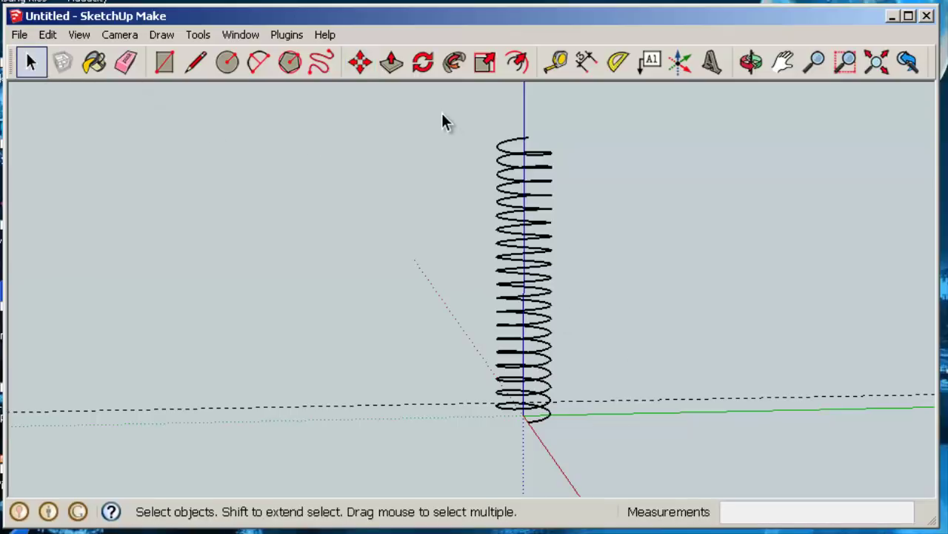
# - Window-select all stacked helix edges and combine them with Edit > Make Group
pyautogui.moveTo(439, 110); pyautogui.dragTo(606, 440)
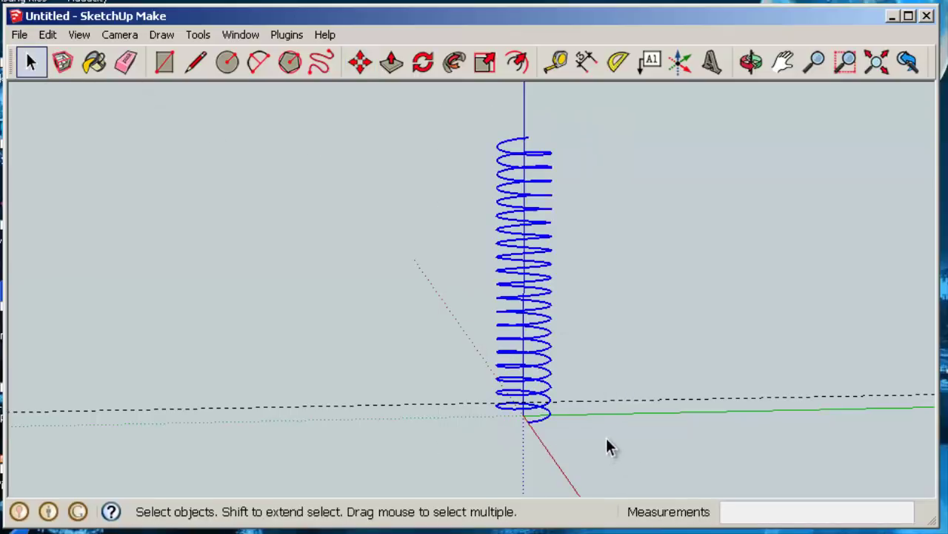
pyautogui.click(48, 37)
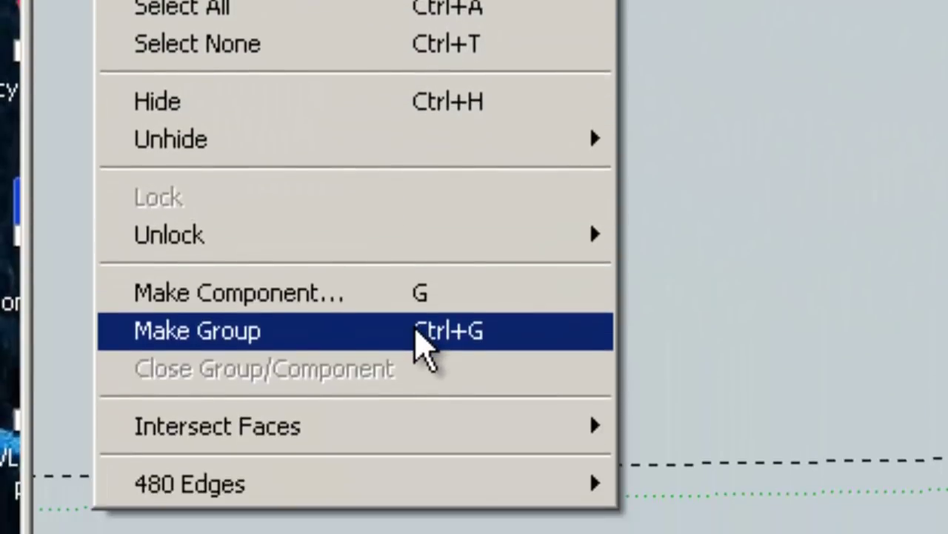
pyautogui.click(417, 332)
pyautogui.moveTo(641, 324); pyautogui.dragTo(625, 429)
pyautogui.press('space')
pyautogui.scroll(3, 531, 418)
pyautogui.scroll(4, 529, 411)
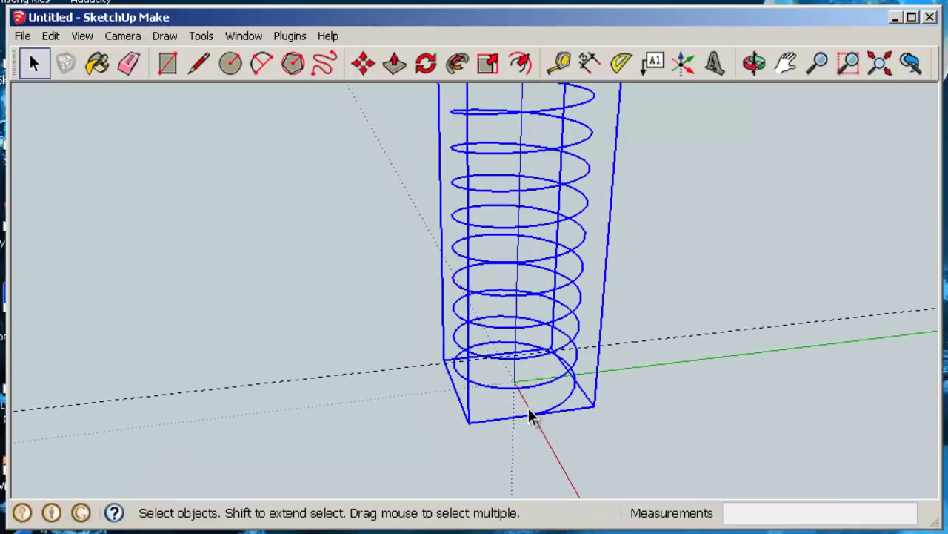
pyautogui.moveTo(561, 417); pyautogui.dragTo(656, 418, button='middle')
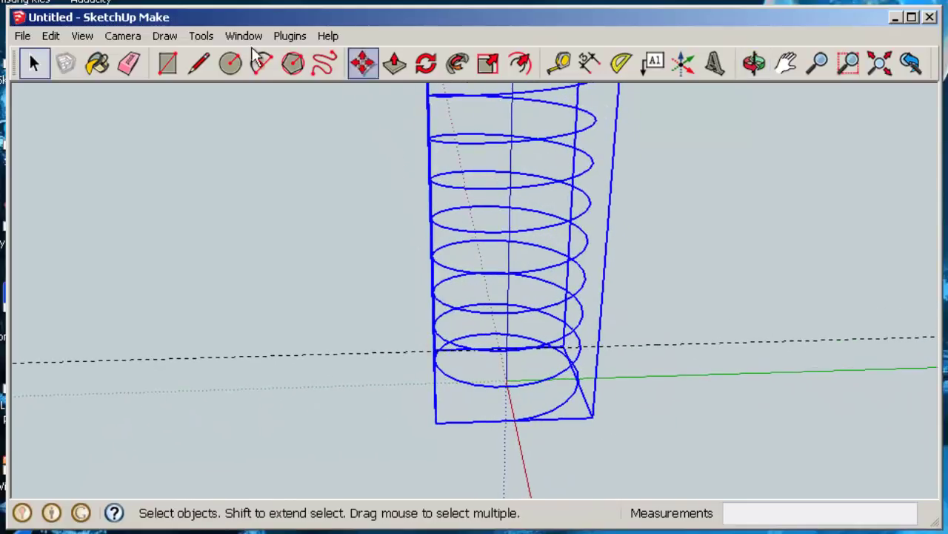
# - Draw a 400 mm circle centred on the axis origin as a base face
pyautogui.click(231, 63)
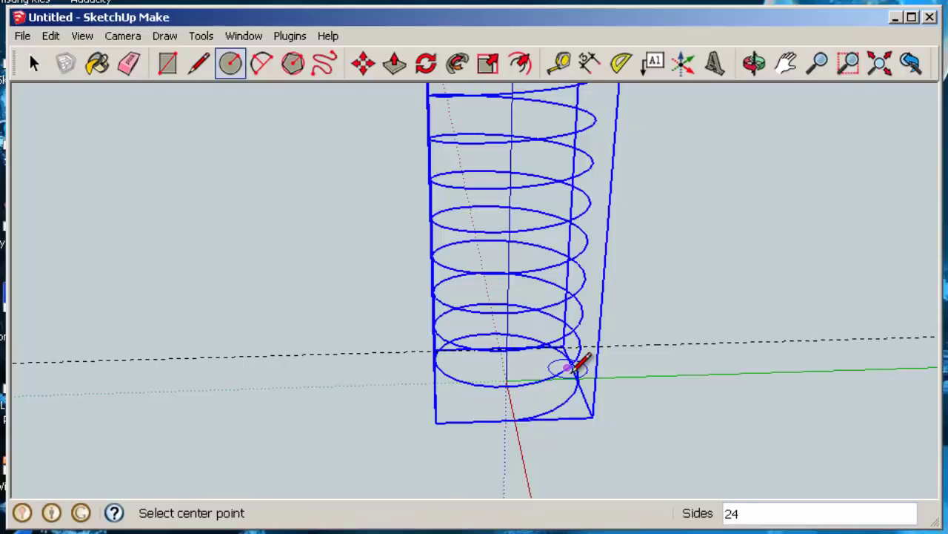
pyautogui.scroll(2, 563, 371)
pyautogui.click(484, 382)
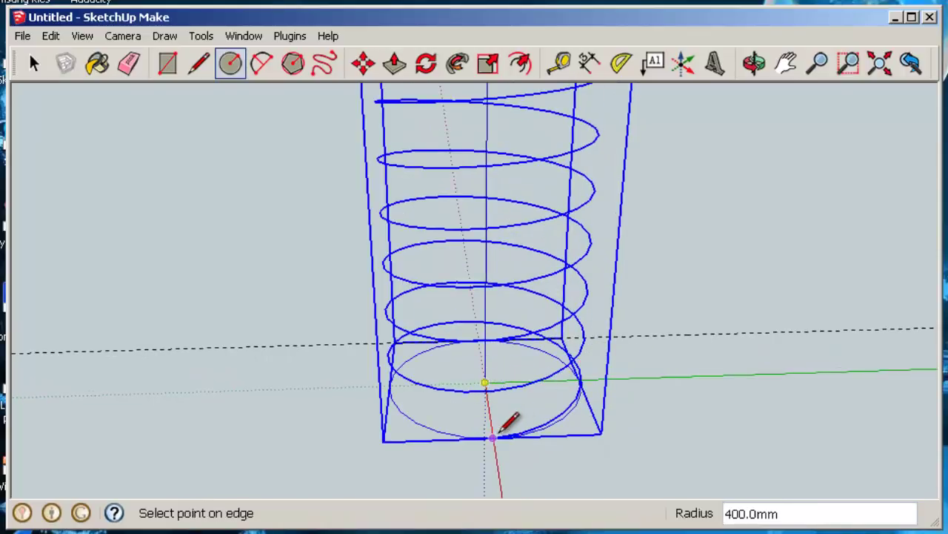
pyautogui.click(492, 438)
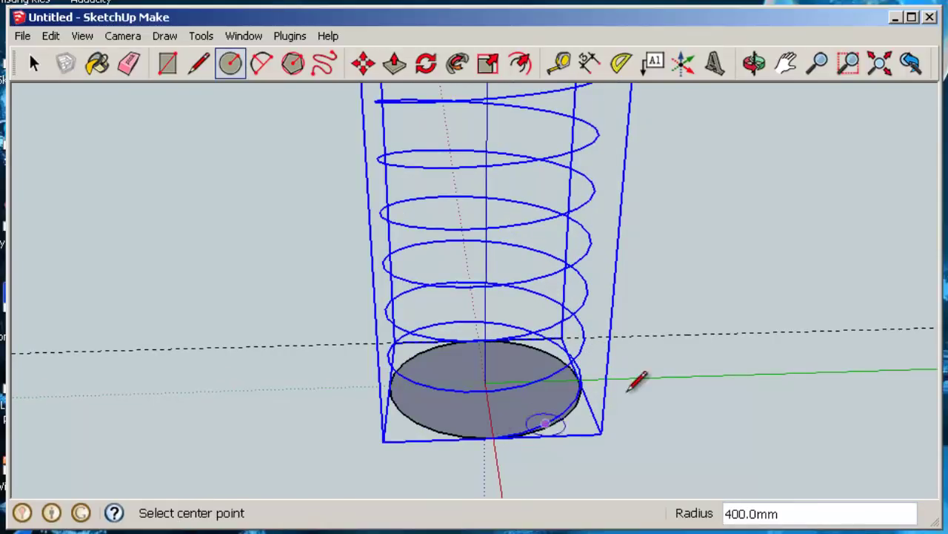
pyautogui.click(34, 63)
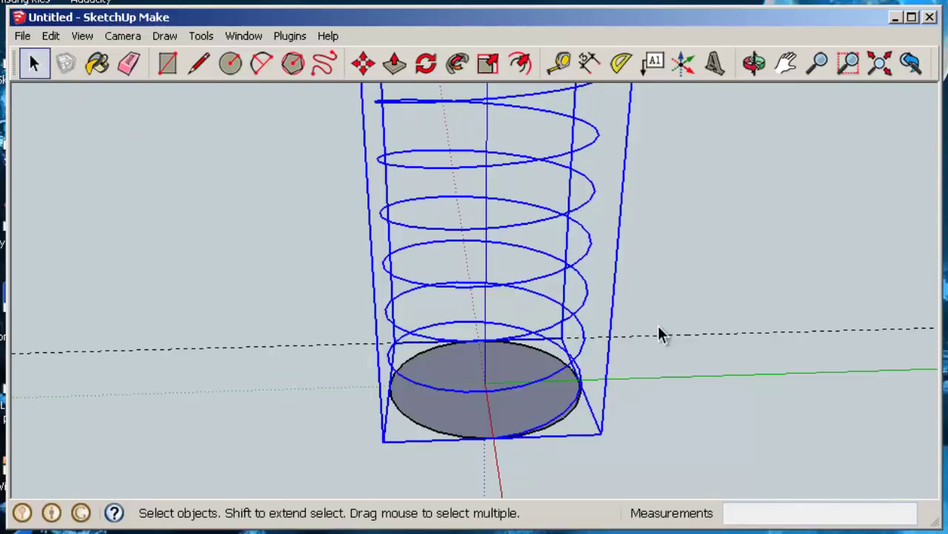
pyautogui.scroll(-6, 658, 333)
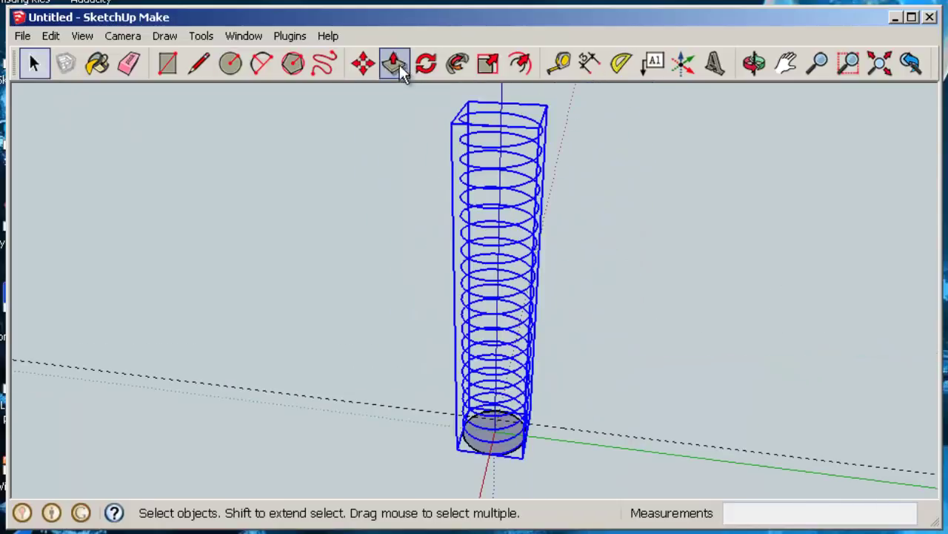
# - Extrude the base circle upward into a cylinder filling the coil
pyautogui.click(396, 67)
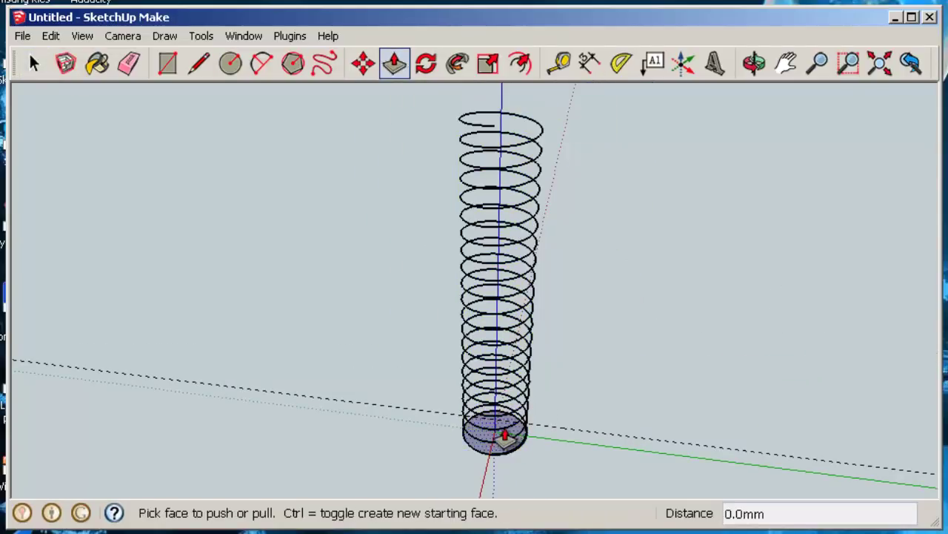
pyautogui.moveTo(488, 441); pyautogui.dragTo(489, 124)
pyautogui.moveTo(555, 134); pyautogui.dragTo(533, 250, button='middle')
pyautogui.scroll(2, 552, 244)
pyautogui.scroll(3, 552, 244)
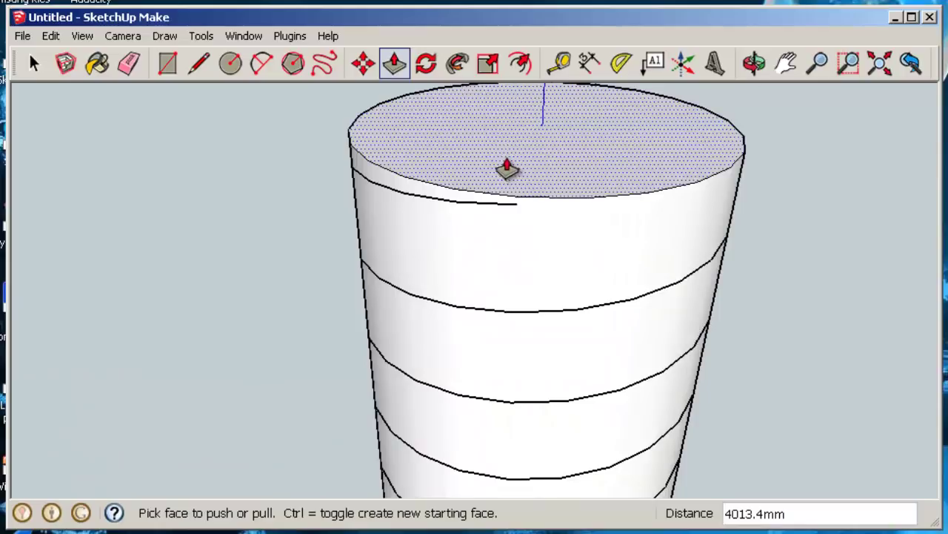
# - Push the shaft's top face down 13.4 mm into the shaft
pyautogui.moveTo(501, 162); pyautogui.dragTo(514, 212)
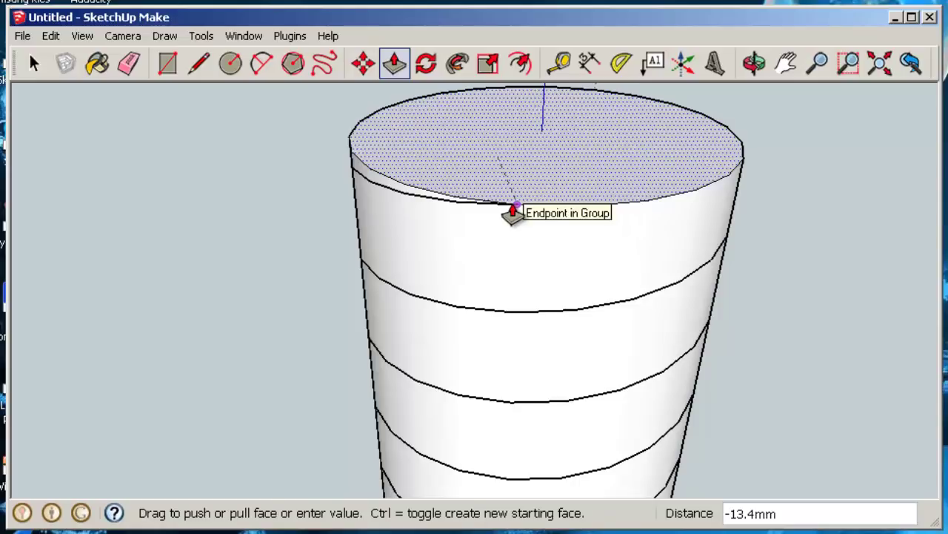
pyautogui.moveTo(514, 212); pyautogui.dragTo(513, 211)
pyautogui.scroll(-5, 587, 295)
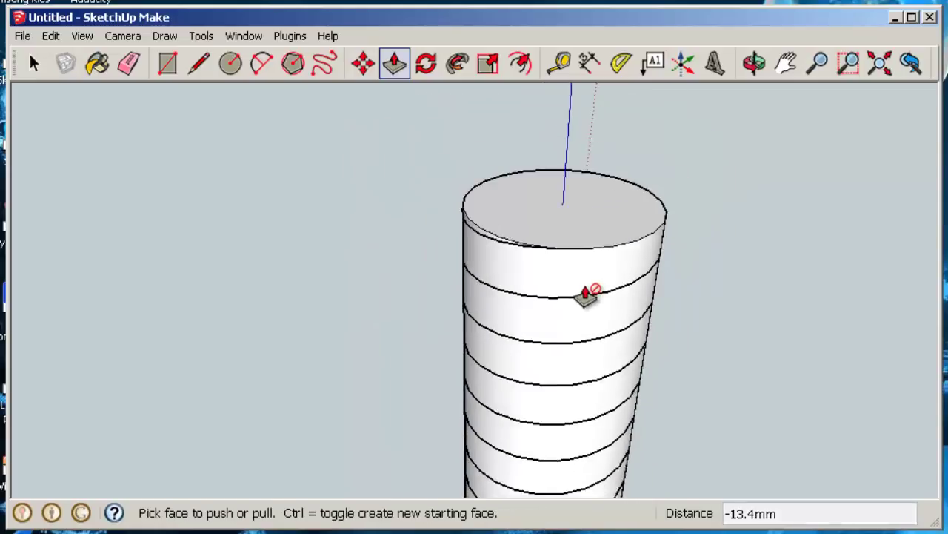
pyautogui.moveTo(587, 294); pyautogui.dragTo(595, 240, button='middle')
pyautogui.scroll(-3, 592, 243)
pyautogui.scroll(-3, 593, 243)
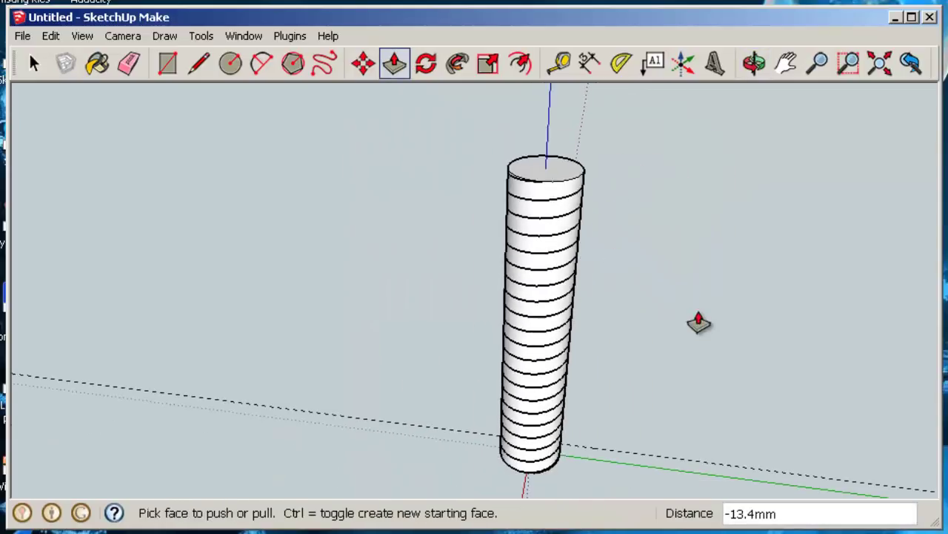
pyautogui.moveTo(628, 355); pyautogui.dragTo(738, 234, button='middle')
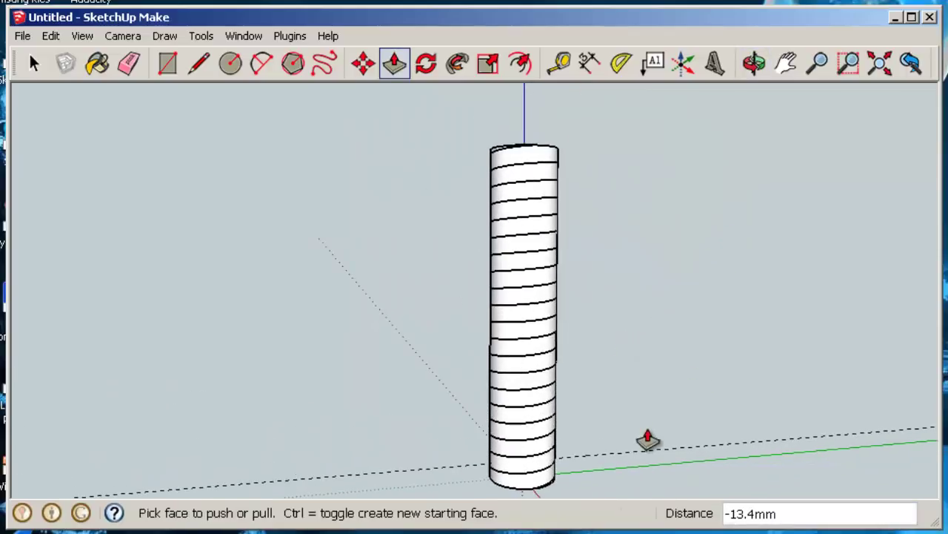
pyautogui.moveTo(644, 441); pyautogui.dragTo(543, 335, button='middle')
pyautogui.scroll(4, 542, 335)
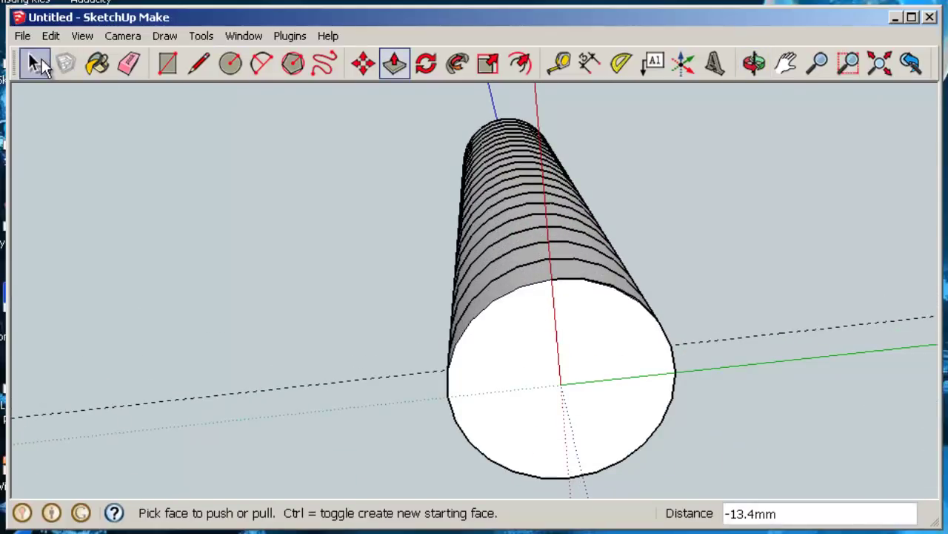
pyautogui.click(34, 64)
# - Explode the threaded shaft group into loose geometry
pyautogui.click(599, 273)
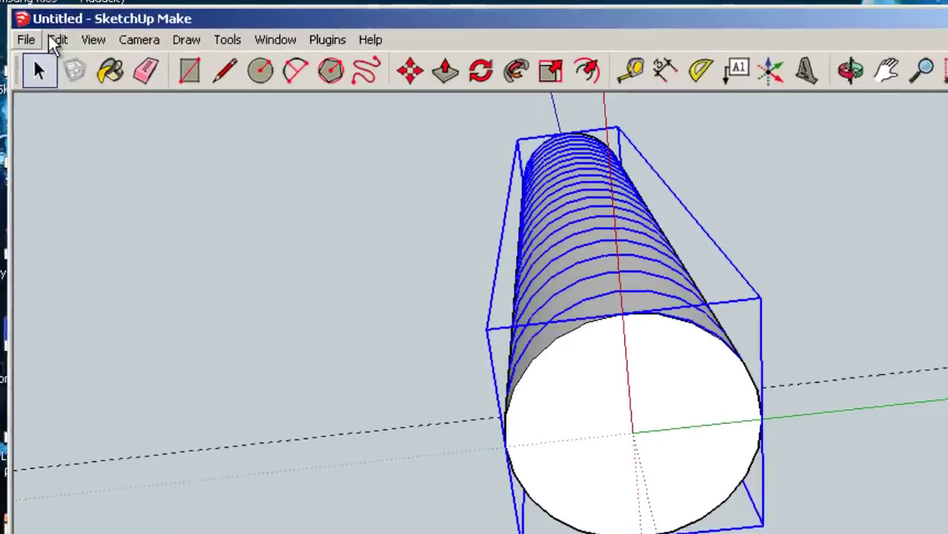
pyautogui.click(51, 36)
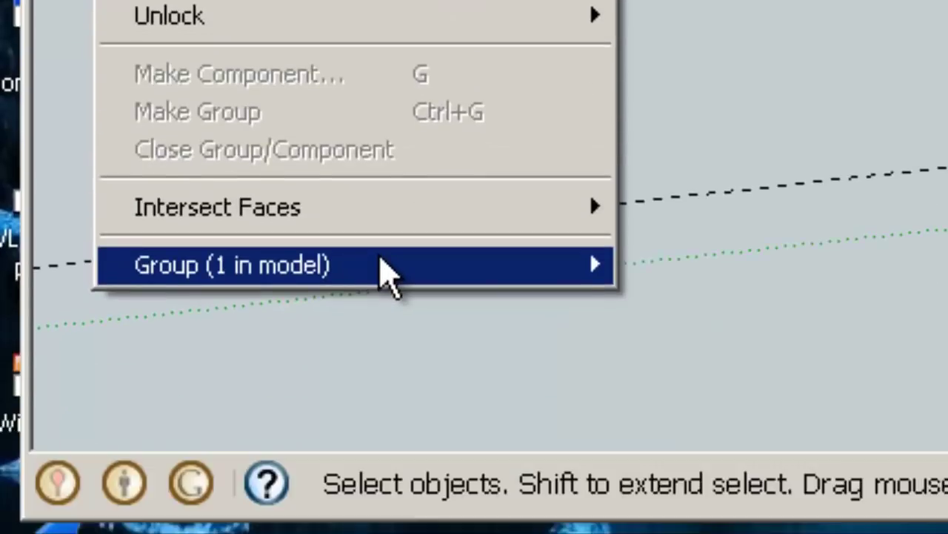
pyautogui.moveTo(385, 278)
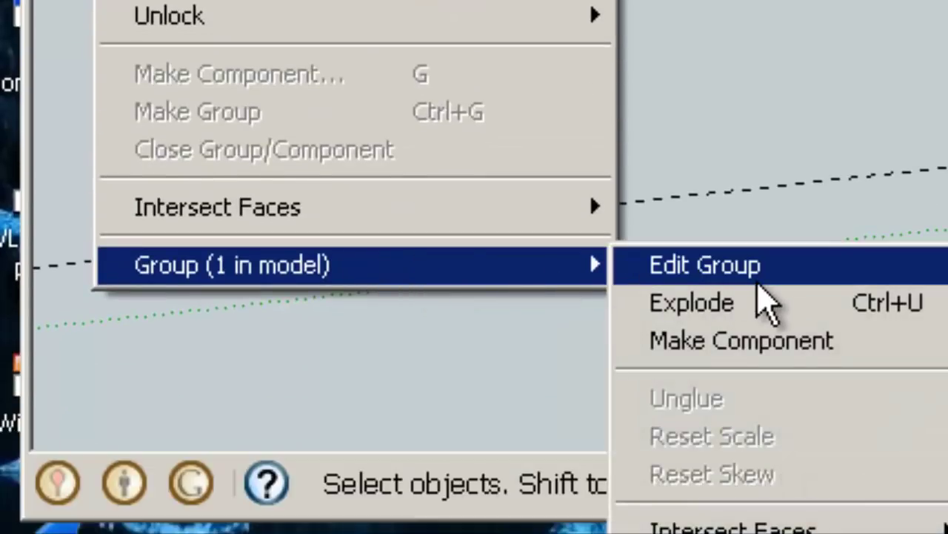
pyautogui.click(764, 310)
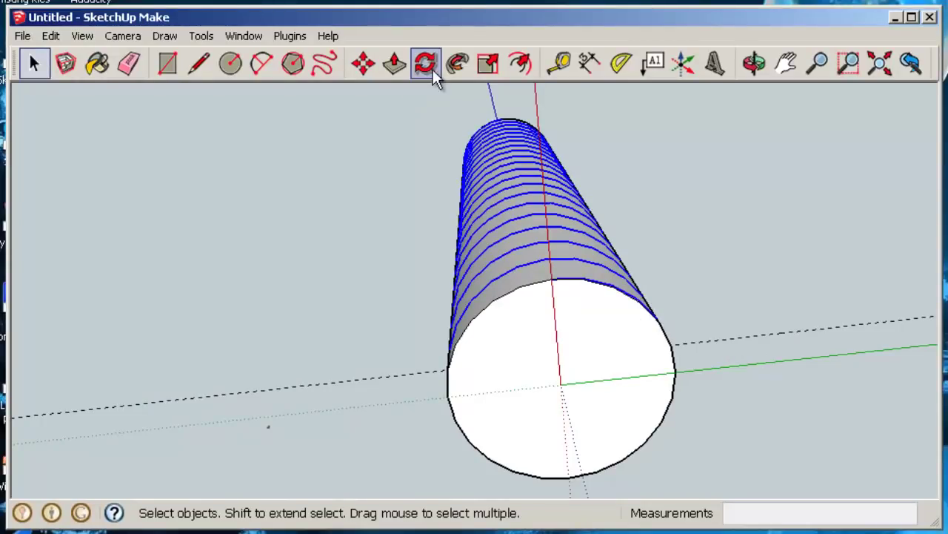
# - Rotate a copy of the thread 180° about the end-face centre
pyautogui.click(433, 65)
pyautogui.press('ctrl')
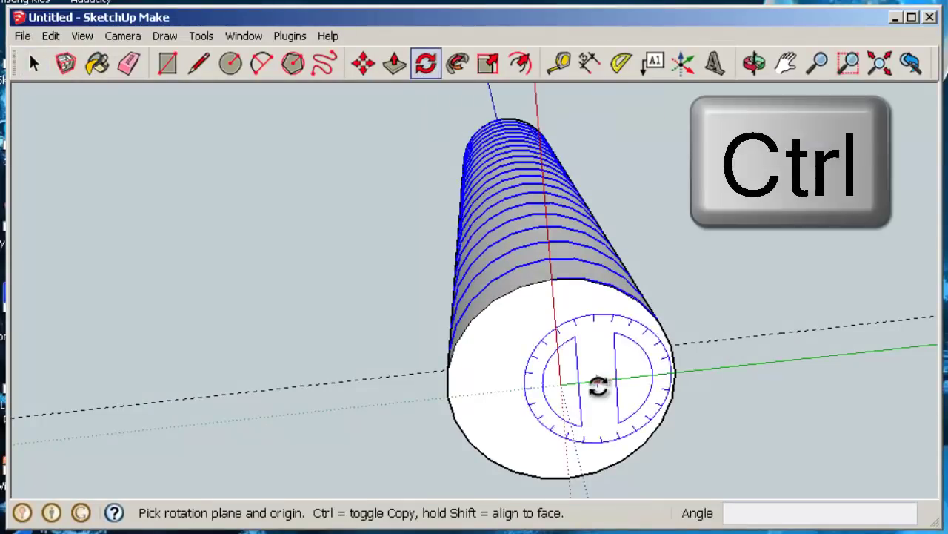
pyautogui.moveTo(563, 382); pyautogui.dragTo(561, 296)
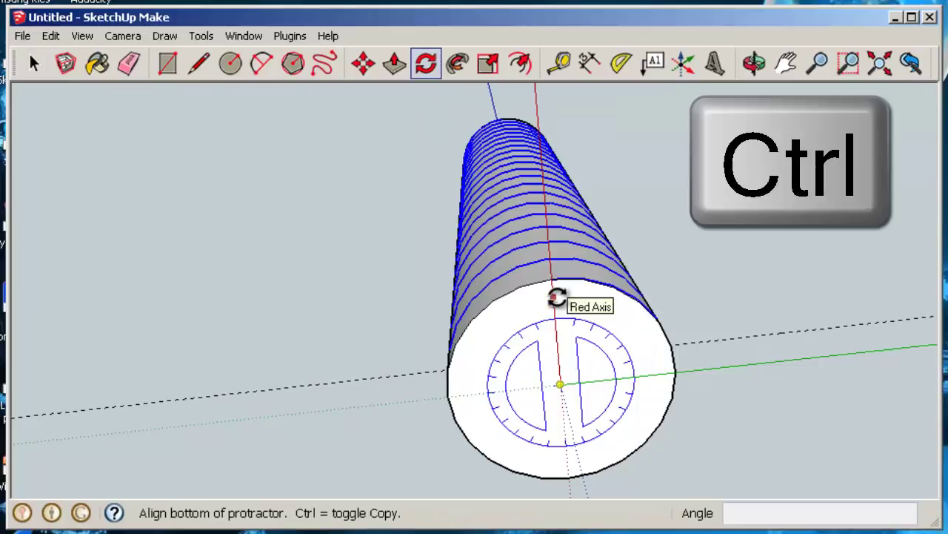
pyautogui.click(557, 297)
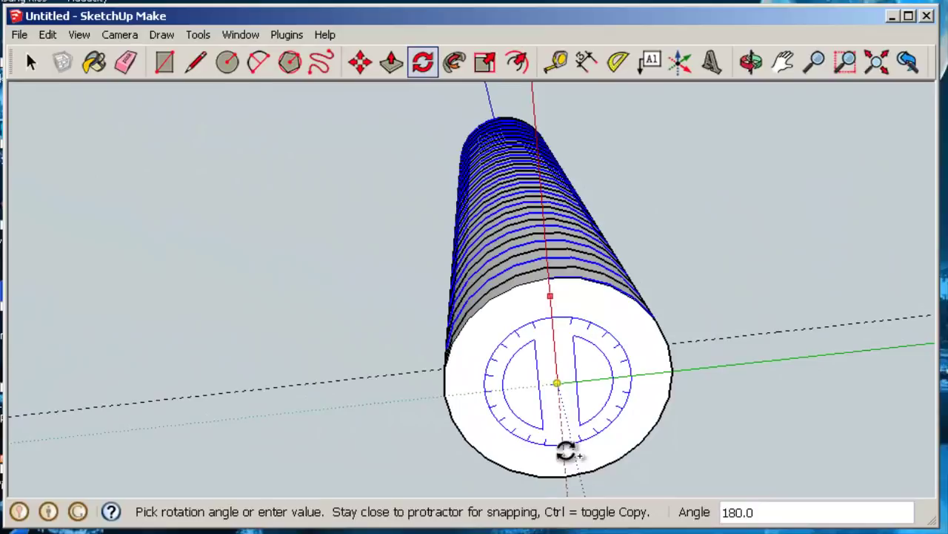
pyautogui.click(565, 452)
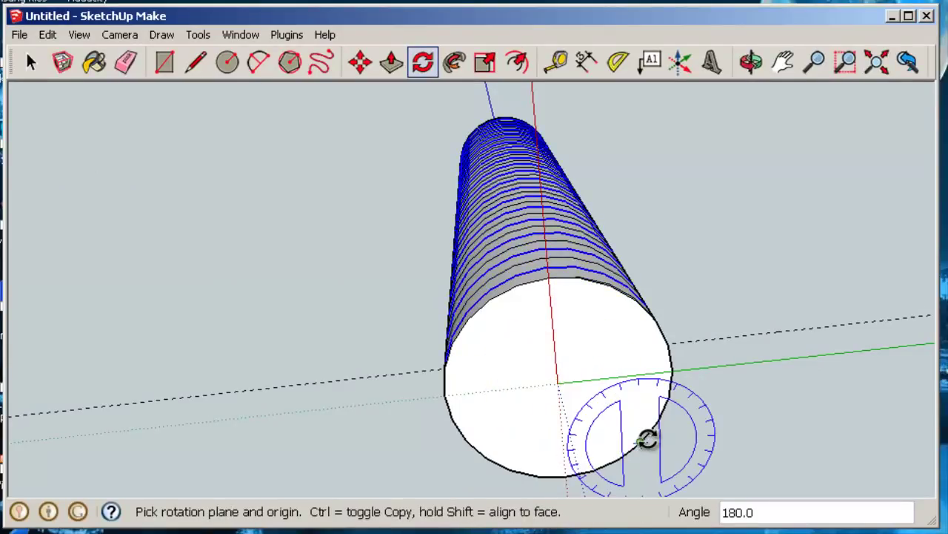
pyautogui.moveTo(565, 452); pyautogui.dragTo(521, 464, button='middle')
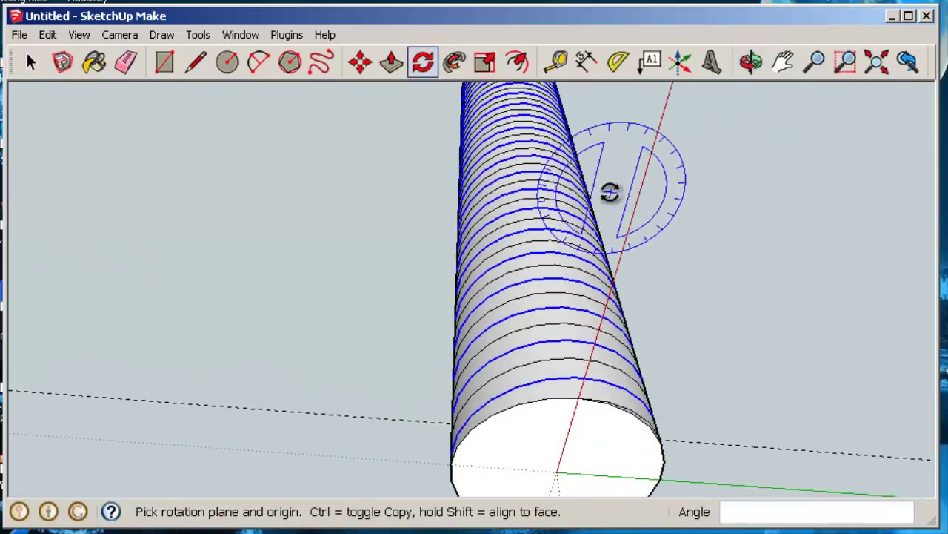
pyautogui.moveTo(609, 192); pyautogui.dragTo(590, 247, button='middle')
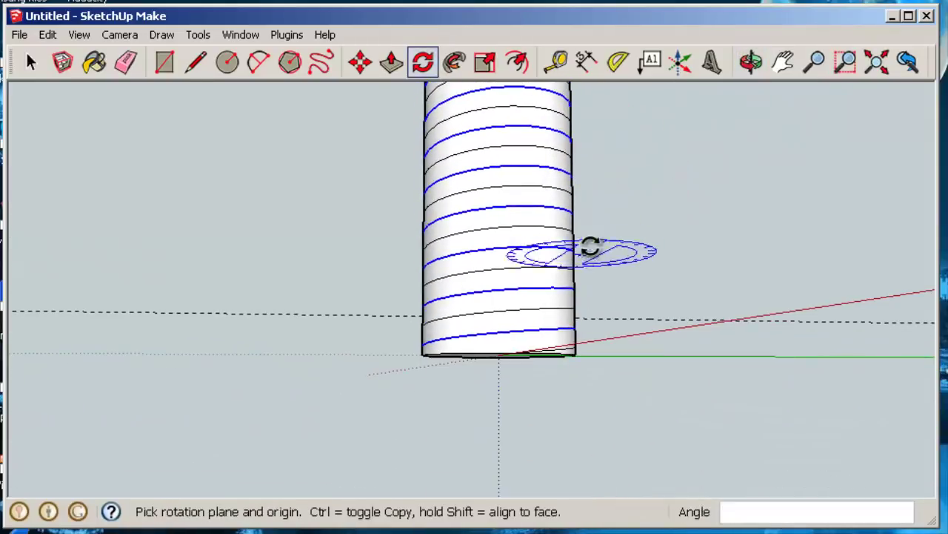
pyautogui.scroll(-5, 591, 247)
pyautogui.moveTo(684, 201); pyautogui.dragTo(582, 493, button='middle')
pyautogui.moveTo(608, 402); pyautogui.dragTo(497, 392, button='middle')
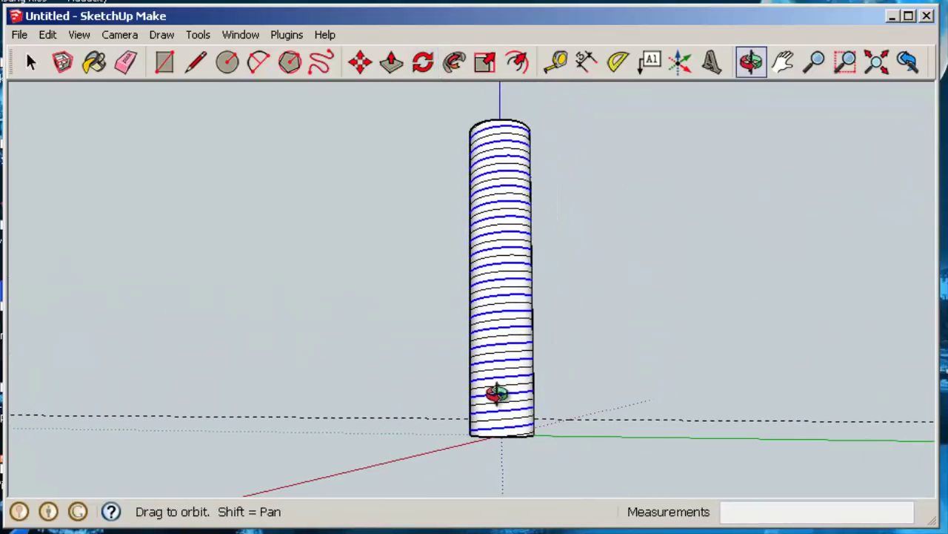
pyautogui.scroll(2, 585, 391)
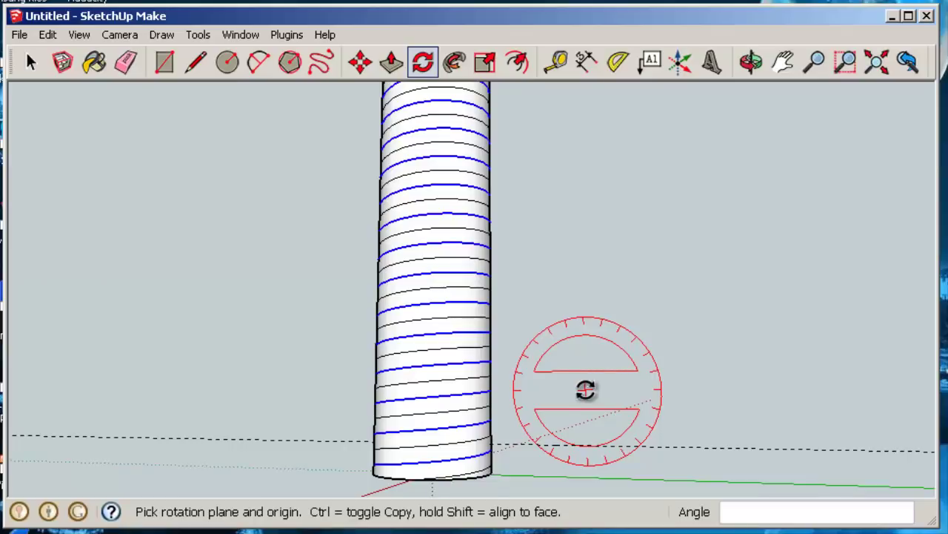
pyautogui.scroll(-3, 586, 390)
pyautogui.moveTo(588, 387); pyautogui.dragTo(643, 401, button='middle')
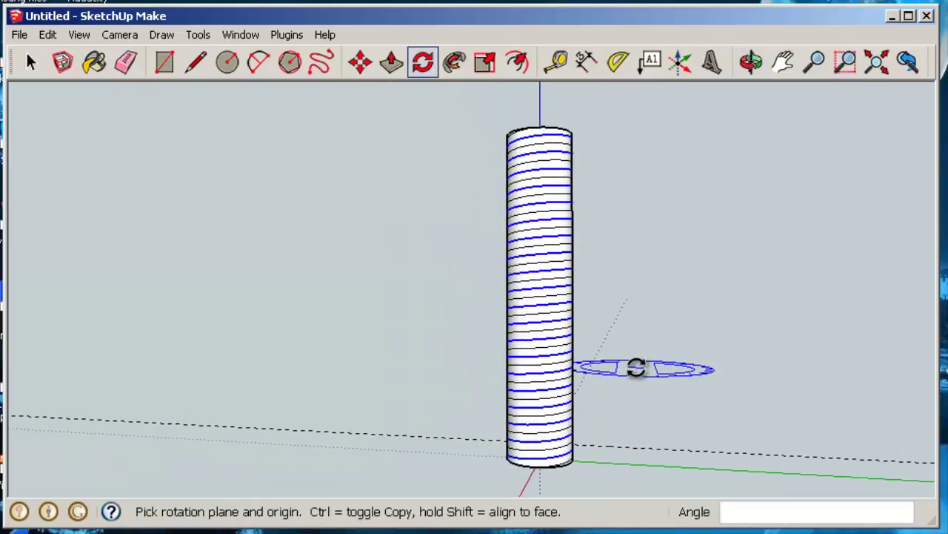
# - Scale the rotated shaft copy by 0.8,0.8 across both horizontal directions
pyautogui.click(488, 61)
pyautogui.moveTo(676, 332); pyautogui.dragTo(631, 284, button='middle')
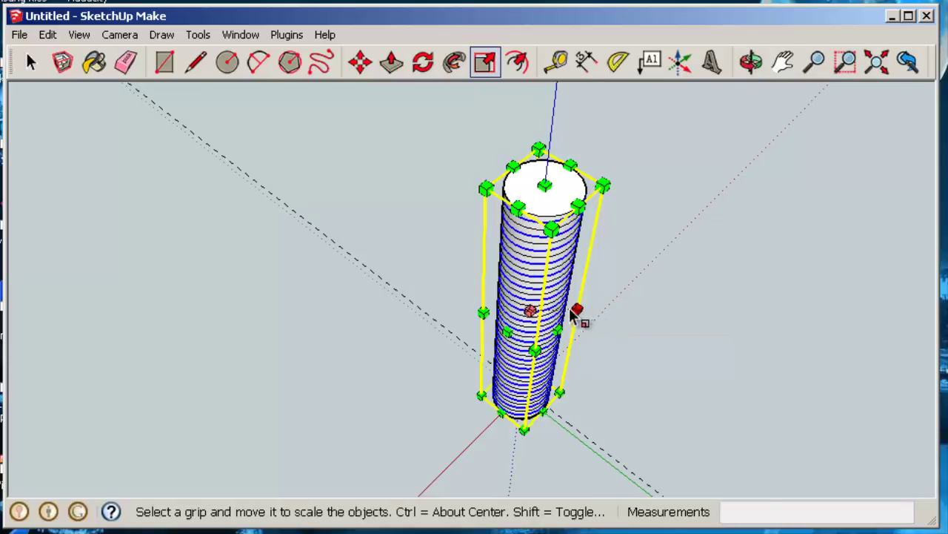
pyautogui.moveTo(573, 314)
pyautogui.mouseDown()
pyautogui.moveTo(606, 318)
pyautogui.moveTo(563, 322)
pyautogui.moveTo(606, 320)
pyautogui.moveTo(580, 320)
pyautogui.mouseUp()
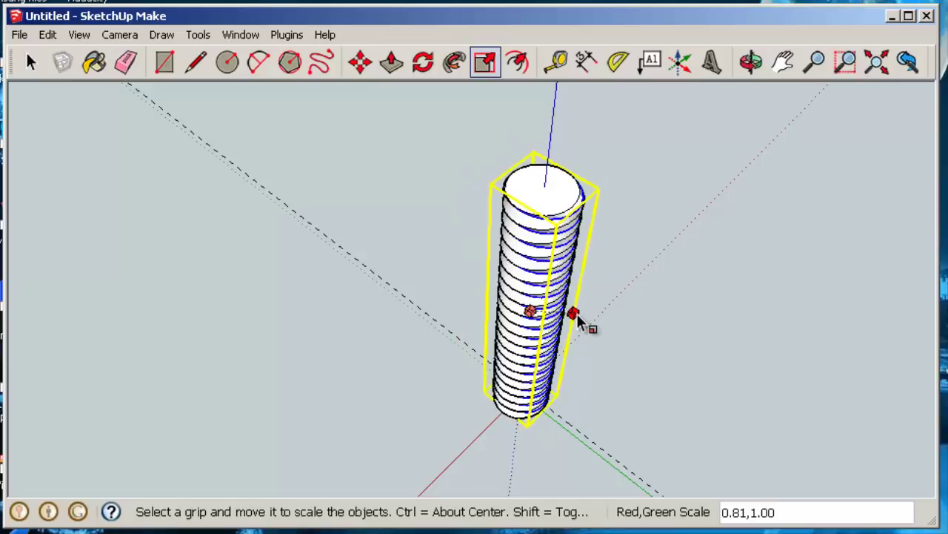
pyautogui.moveTo(578, 321); pyautogui.dragTo(578, 320)
pyautogui.write('0.8')
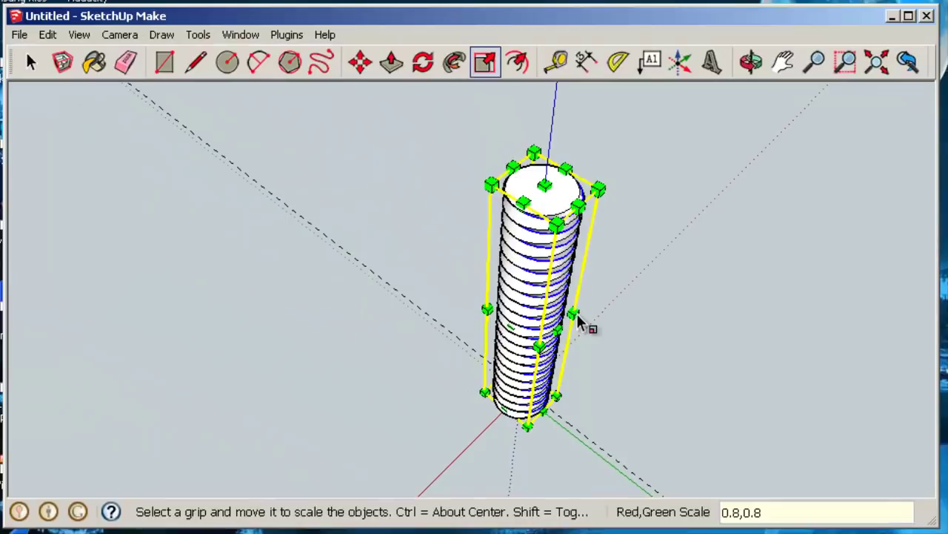
pyautogui.press('Return')
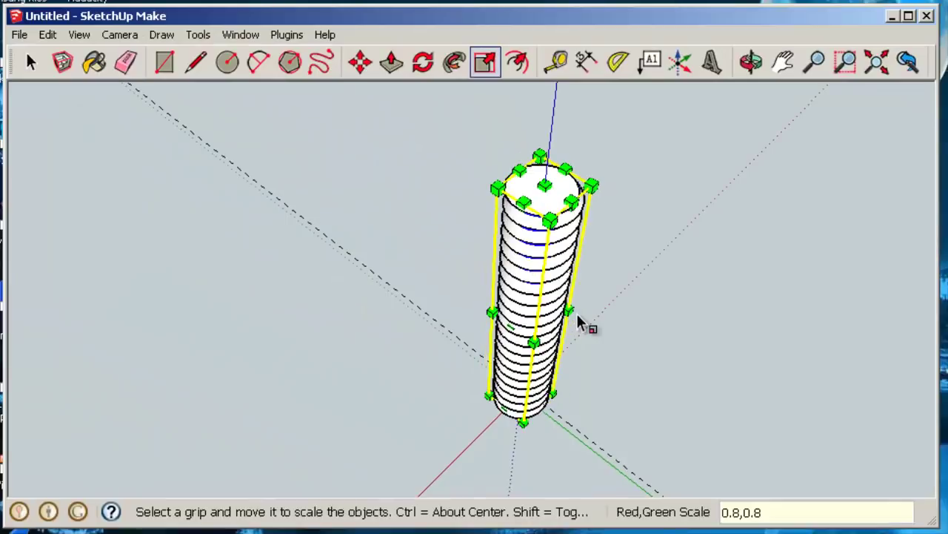
pyautogui.moveTo(624, 210)
pyautogui.mouseDown(button='middle')
pyautogui.moveTo(600, 271)
pyautogui.moveTo(518, 313)
pyautogui.moveTo(669, 331)
pyautogui.moveTo(641, 129)
pyautogui.moveTo(618, 202)
pyautogui.mouseUp(button='middle')
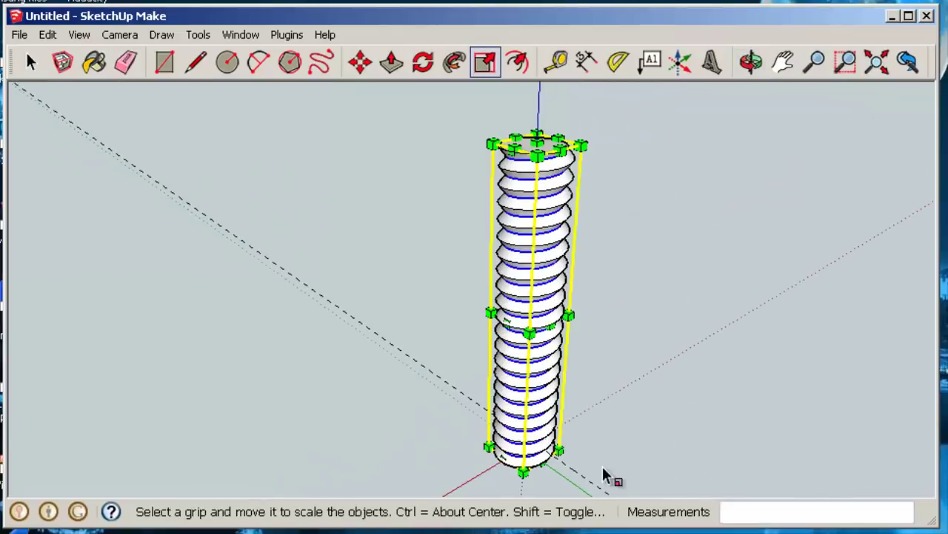
pyautogui.moveTo(603, 475); pyautogui.dragTo(615, 206, button='middle')
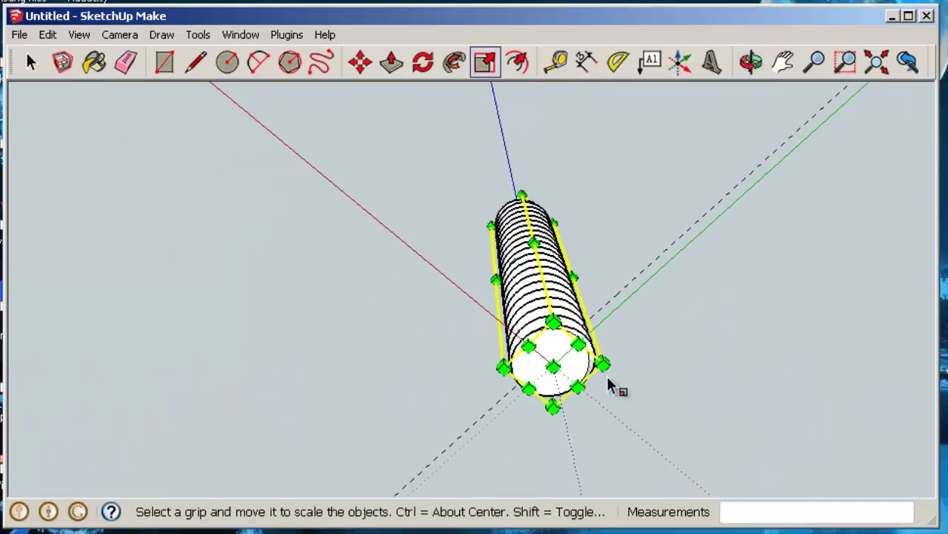
pyautogui.scroll(2, 604, 361)
pyautogui.scroll(2, 610, 386)
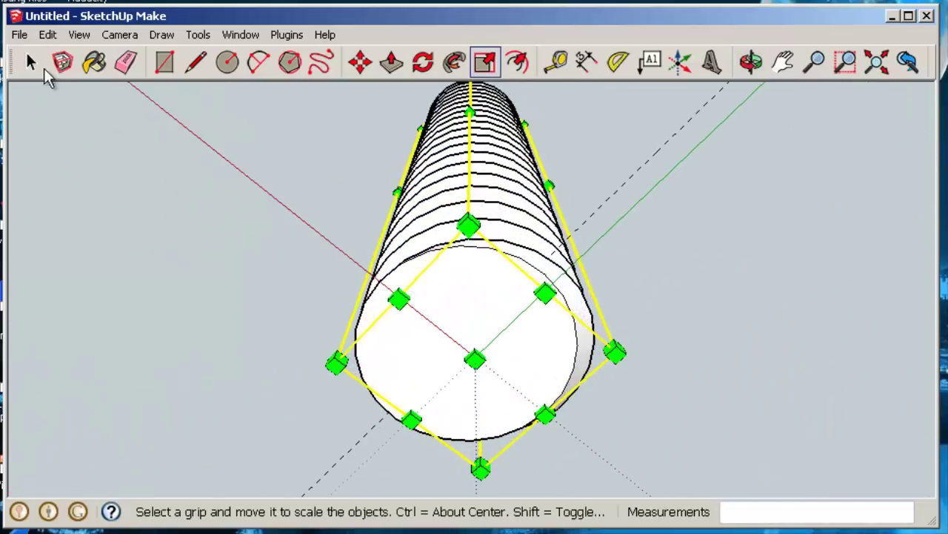
pyautogui.click(31, 63)
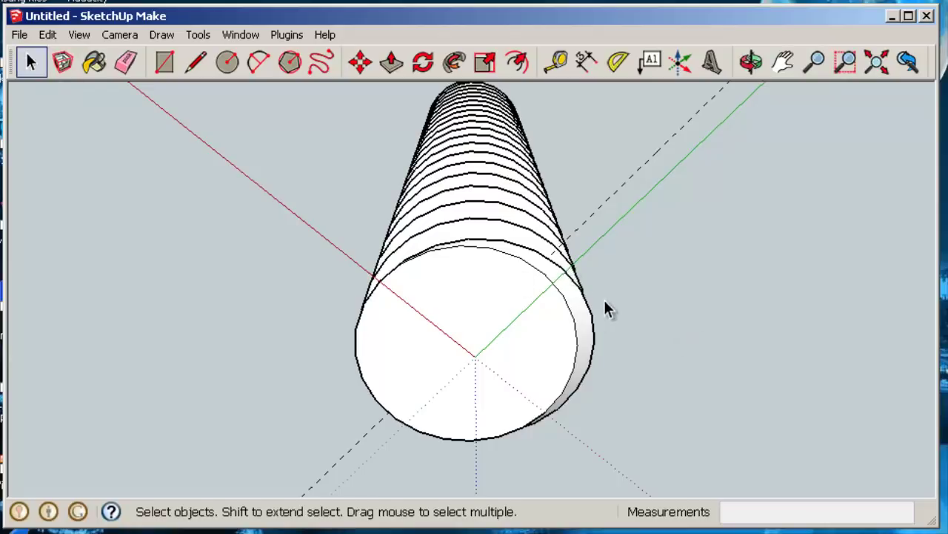
pyautogui.scroll(-3, 604, 302)
# - Select all the threaded shaft geometry and group it
pyautogui.moveTo(404, 122); pyautogui.dragTo(657, 402)
pyautogui.press('o')
pyautogui.moveTo(684, 294); pyautogui.dragTo(511, 290)
pyautogui.press('space')
pyautogui.hotkey('ctrl', 'g')
pyautogui.press('o')
pyautogui.press('space')
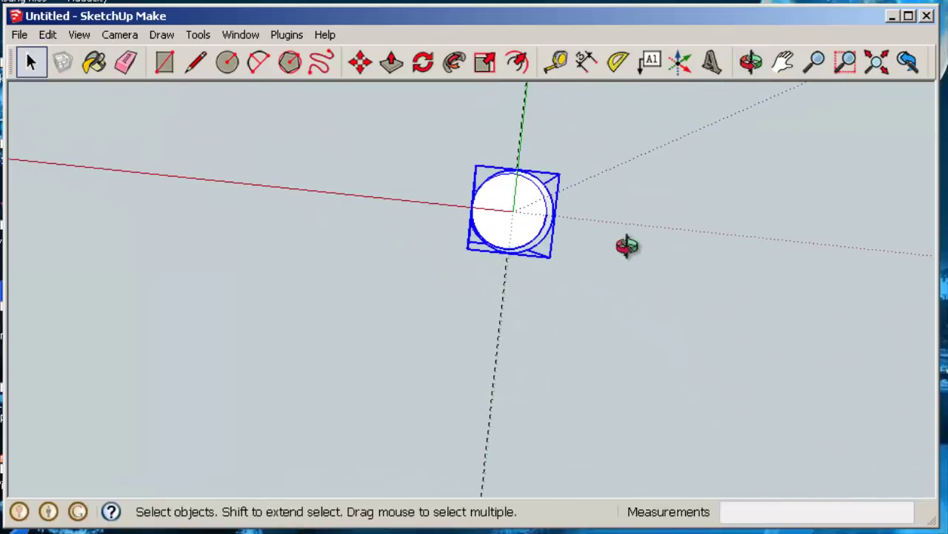
pyautogui.moveTo(627, 246); pyautogui.dragTo(652, 383, button='middle')
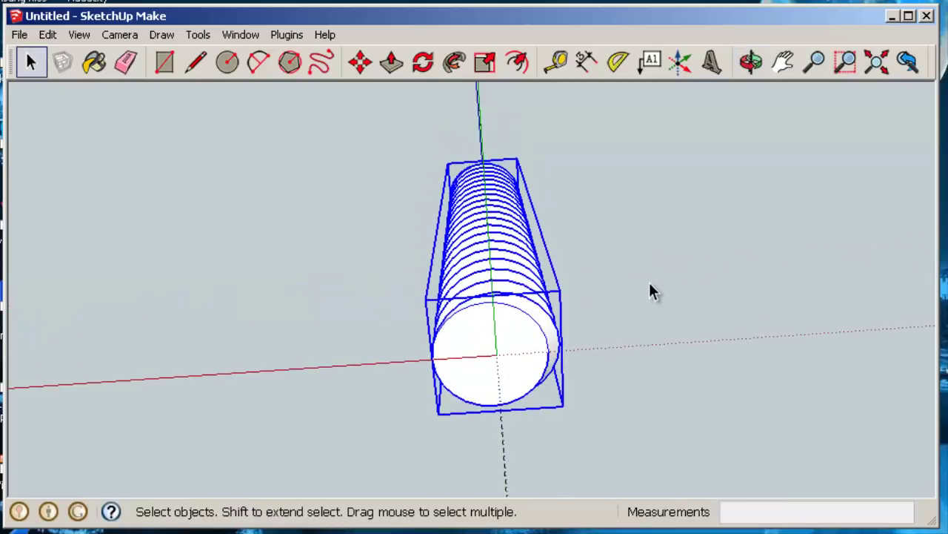
# - Draw a 40 mm radius circle centred on the shaft's end face
pyautogui.press('m')
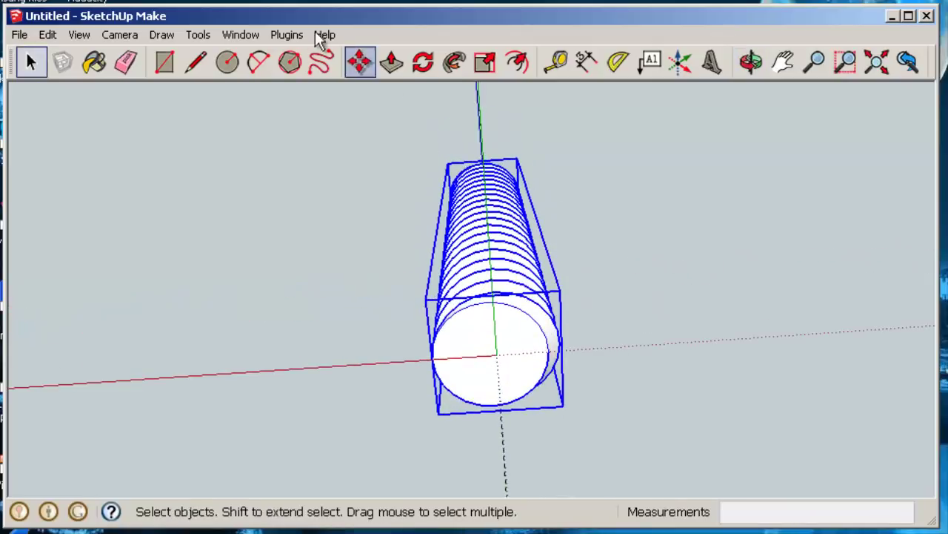
pyautogui.click(226, 63)
pyautogui.scroll(5, 593, 349)
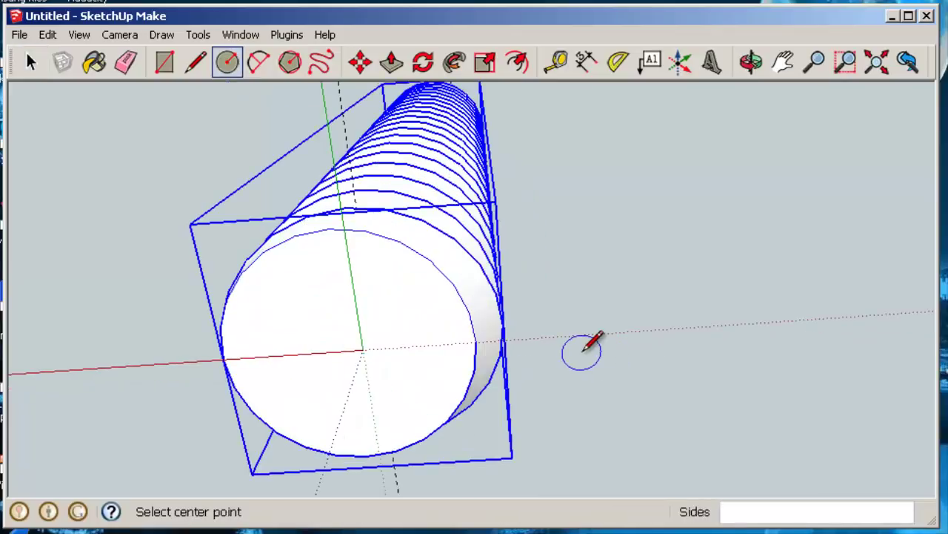
pyautogui.moveTo(583, 347); pyautogui.dragTo(645, 331, button='middle')
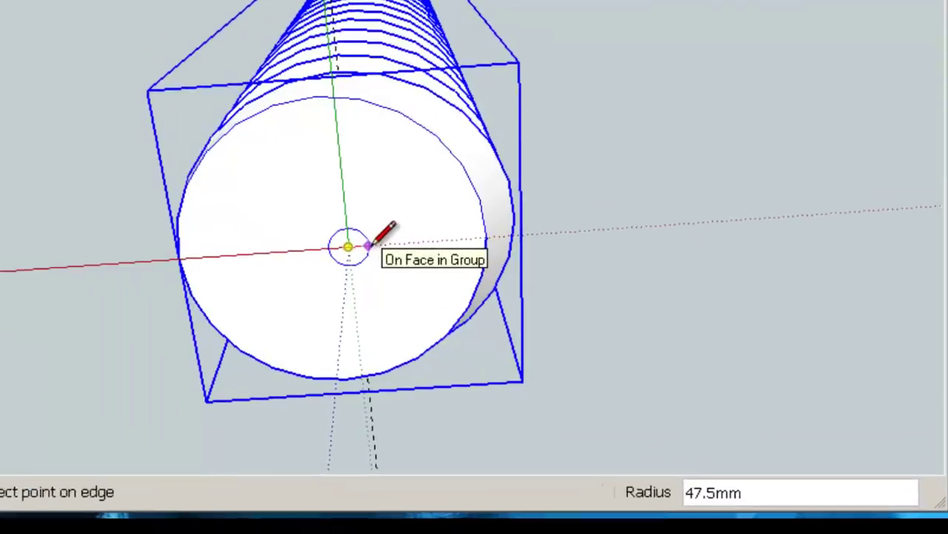
pyautogui.write('4')
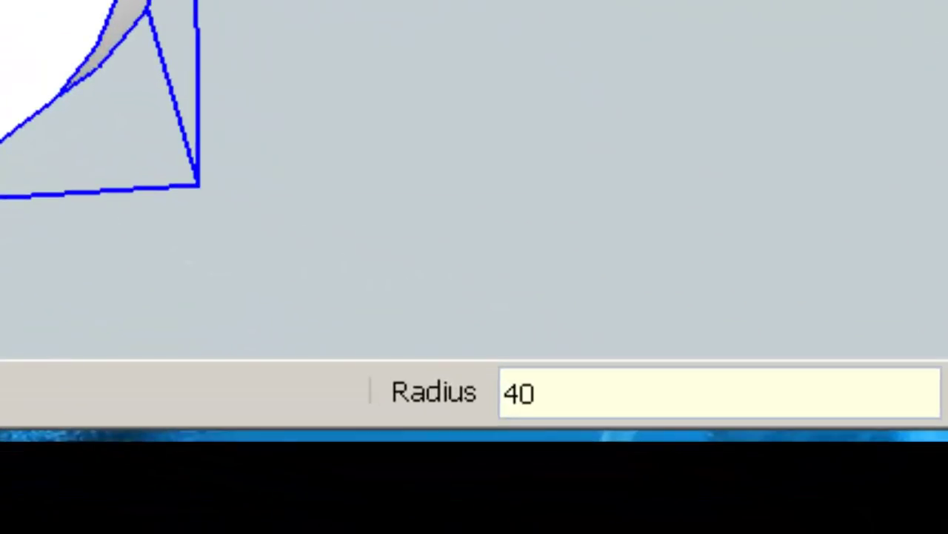
pyautogui.write('0')
pyautogui.press('Return')
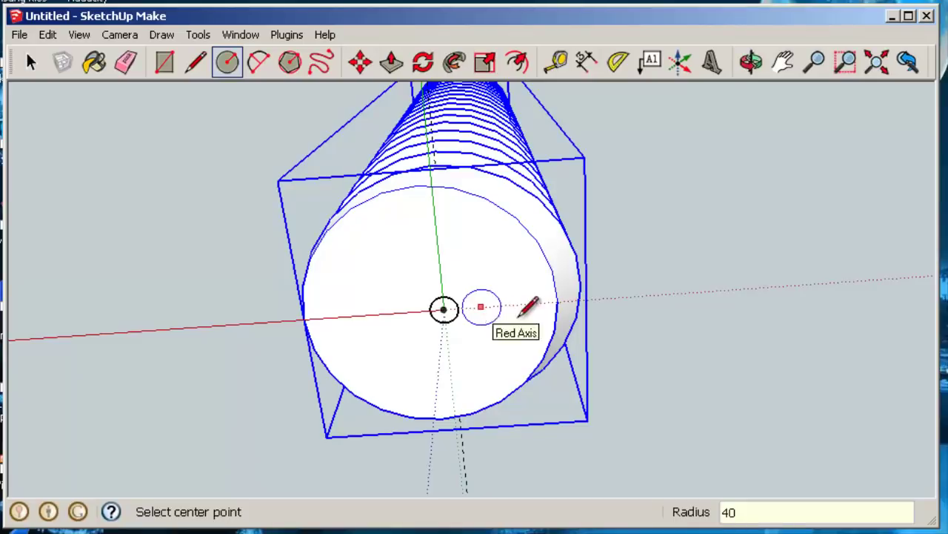
pyautogui.click(35, 65)
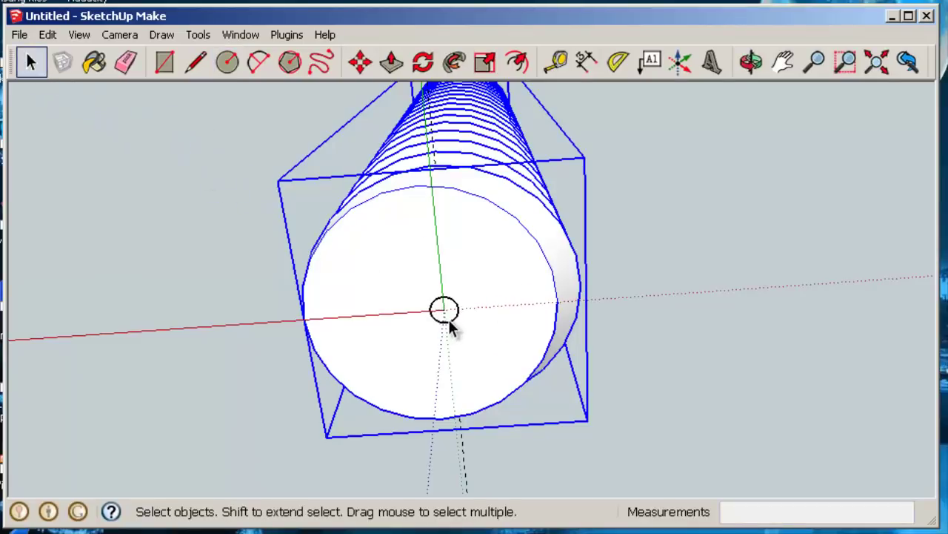
# - Select the small centre circle's face and edge
pyautogui.click(449, 320)
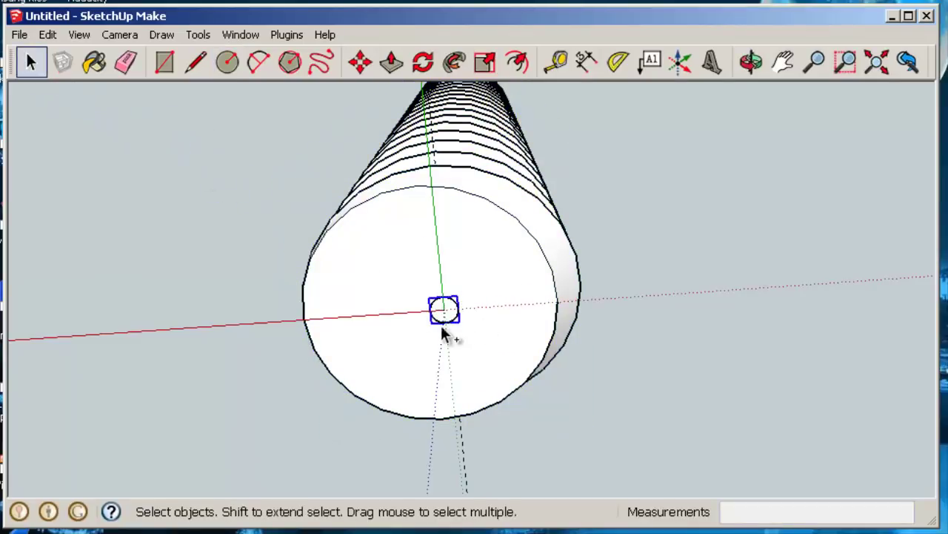
pyautogui.scroll(5, 450, 320)
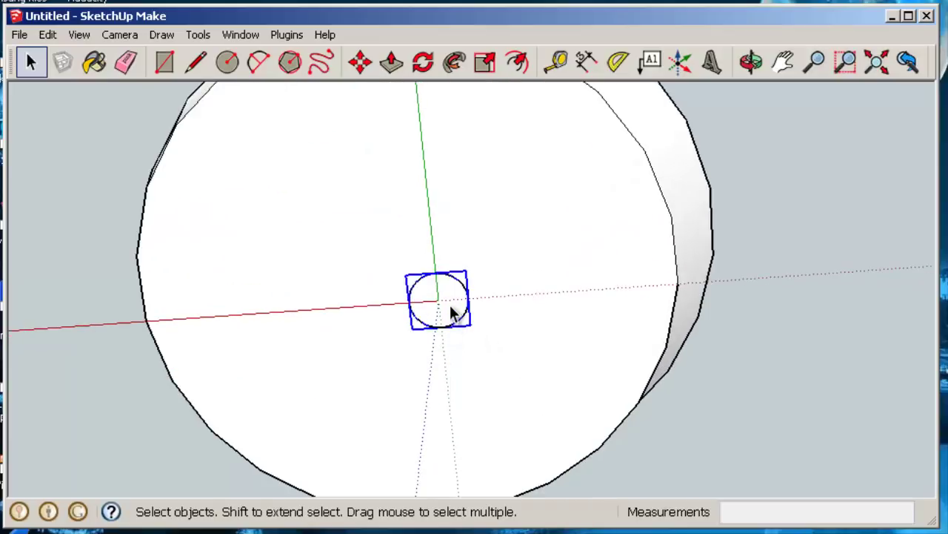
pyautogui.moveTo(468, 328); pyautogui.dragTo(538, 337, button='middle')
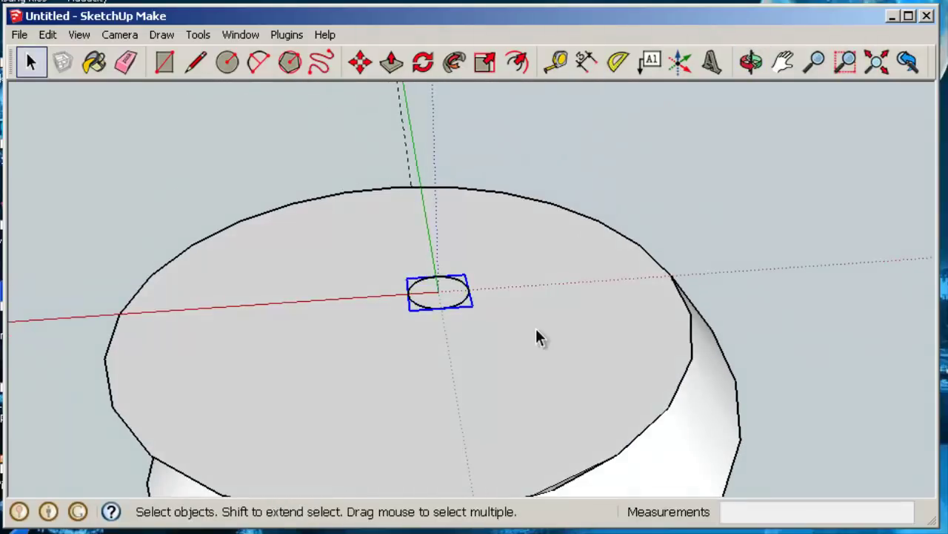
pyautogui.doubleClick(455, 299)
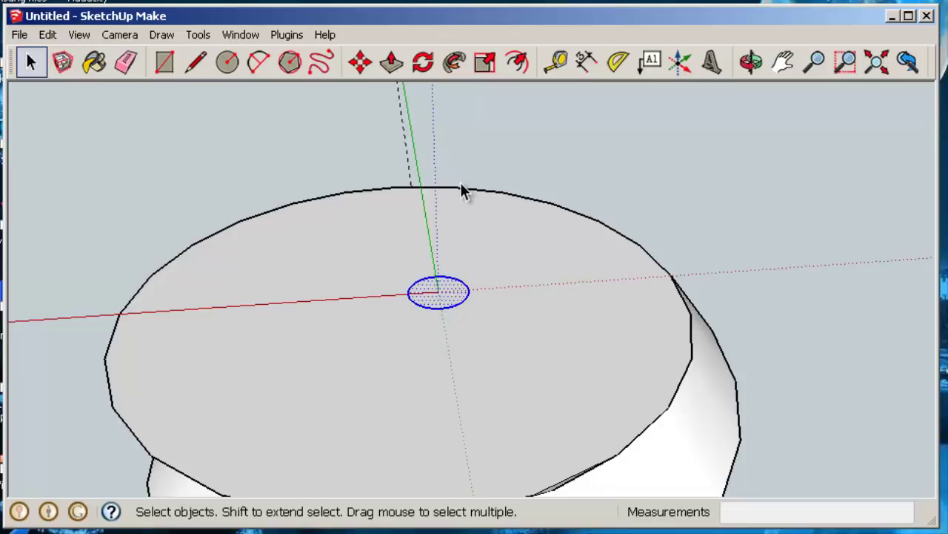
# - Pull the 40 mm circle face up into a post about 200 mm tall
pyautogui.click(392, 63)
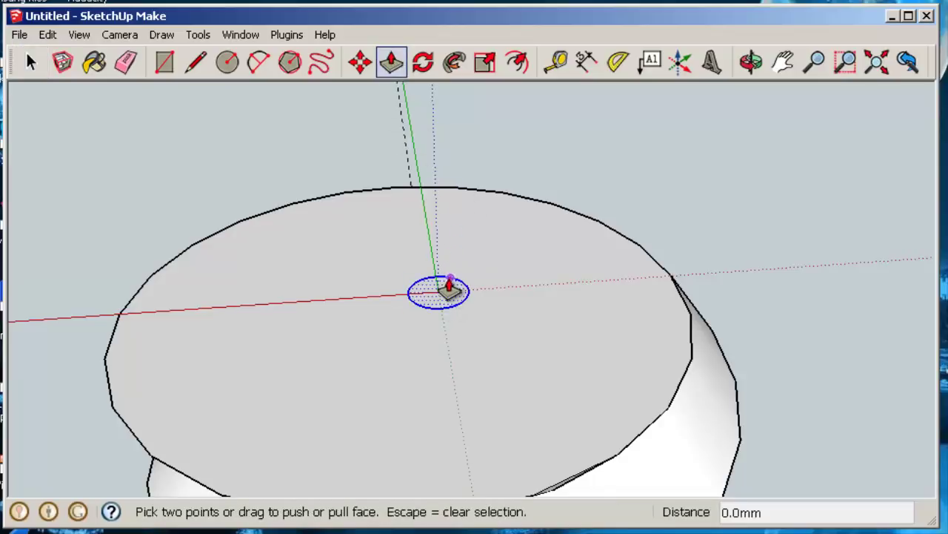
pyautogui.moveTo(449, 289); pyautogui.dragTo(425, 124)
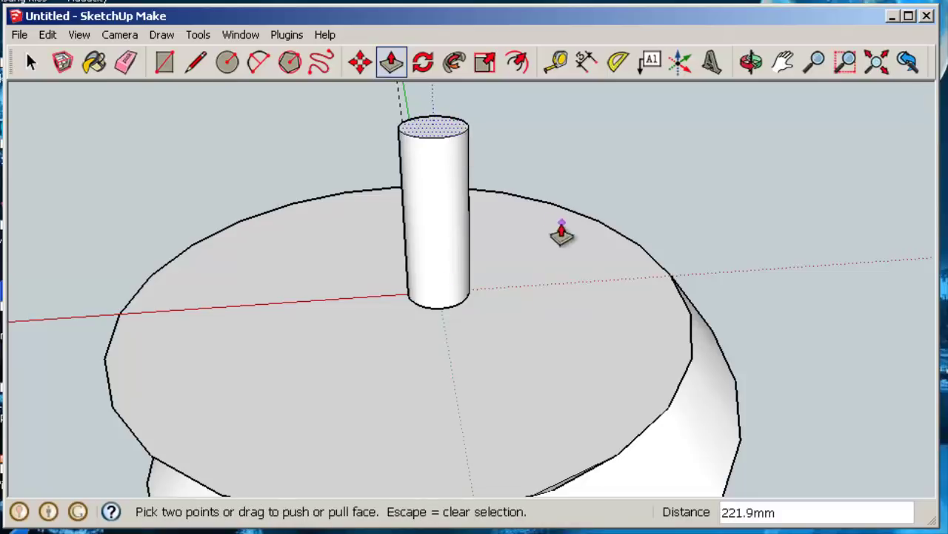
pyautogui.moveTo(562, 233); pyautogui.dragTo(588, 357, button='middle')
pyautogui.moveTo(490, 295); pyautogui.dragTo(641, 250)
pyautogui.keyDown('shift'); pyautogui.moveTo(641, 239); pyautogui.dragTo(555, 304, button='middle'); pyautogui.keyUp('shift')
pyautogui.scroll(-3, 615, 322)
pyautogui.scroll(-1, 556, 304)
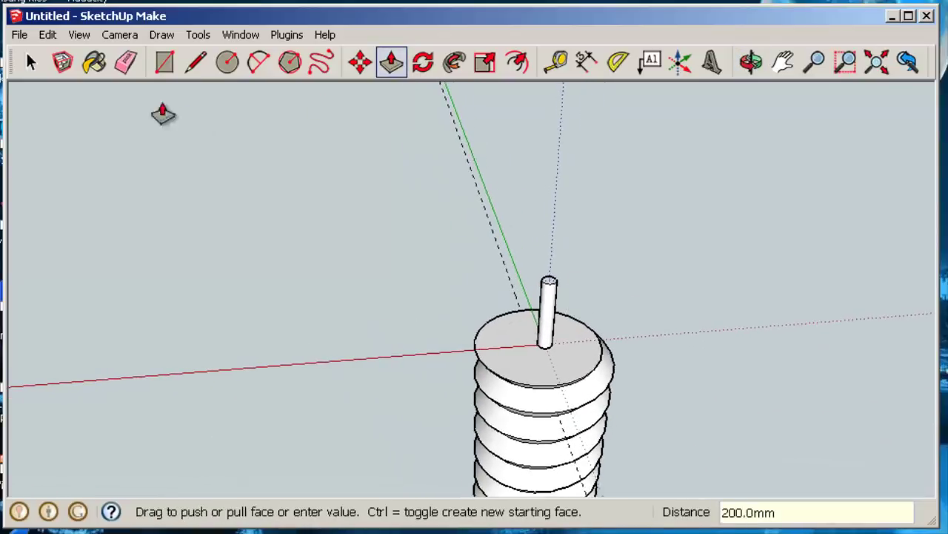
pyautogui.click(31, 63)
pyautogui.moveTo(648, 328); pyautogui.dragTo(575, 283, button='middle')
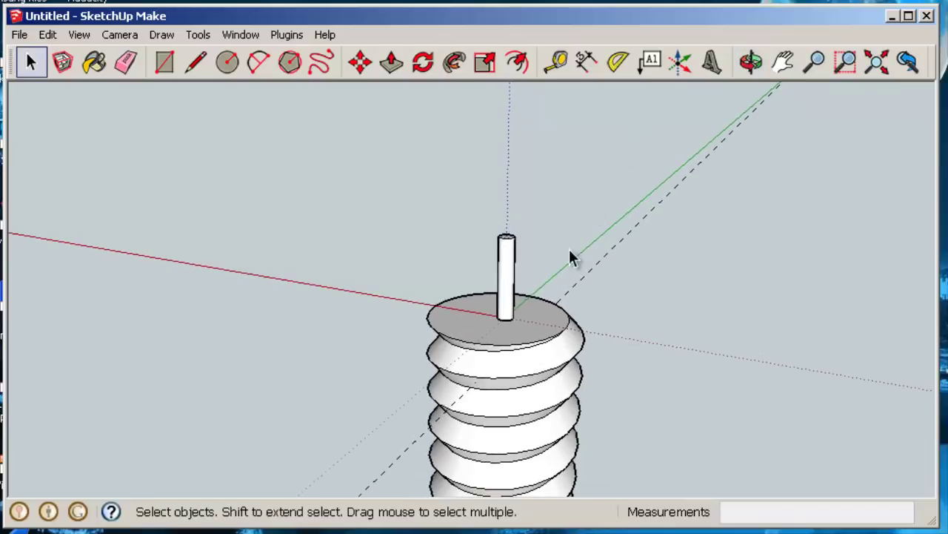
pyautogui.scroll(2, 526, 248)
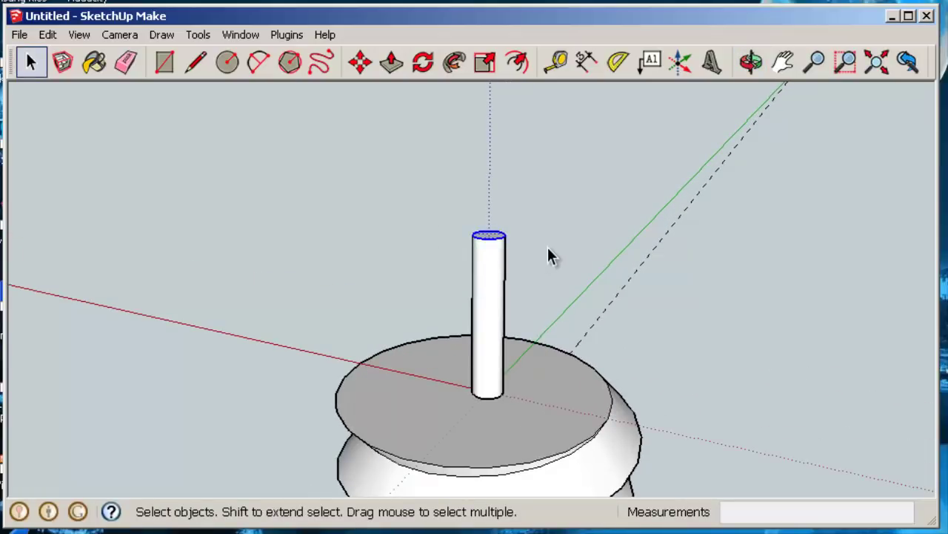
# - Scale the post's top face about its centre to about 2.18, forming an inverted cone
pyautogui.click(483, 66)
pyautogui.press('ctrl')
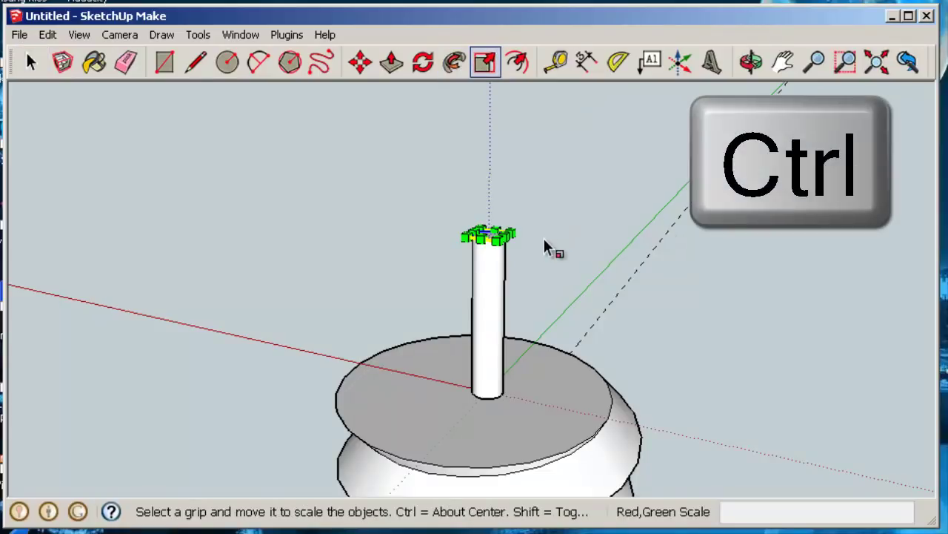
pyautogui.moveTo(546, 247); pyautogui.dragTo(547, 326, button='middle')
pyautogui.scroll(5, 519, 256)
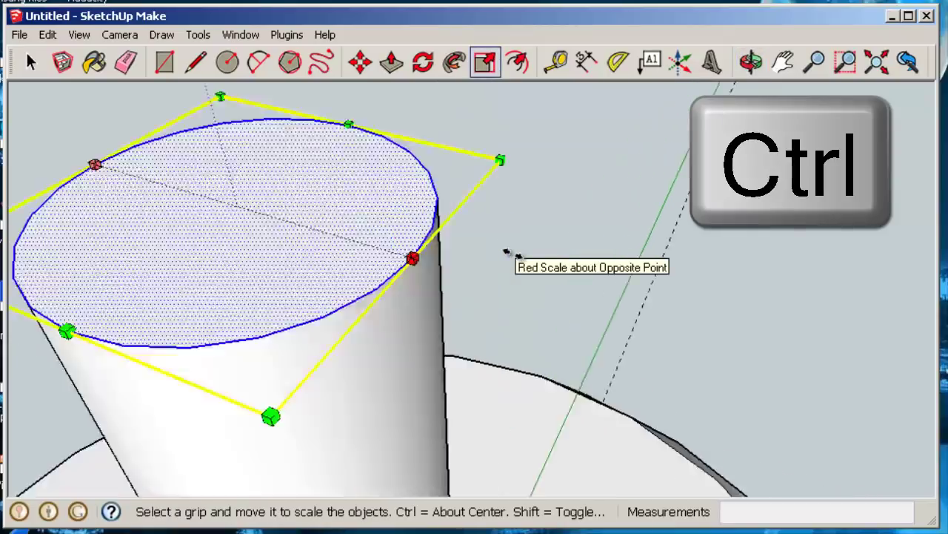
pyautogui.scroll(-4, 538, 233)
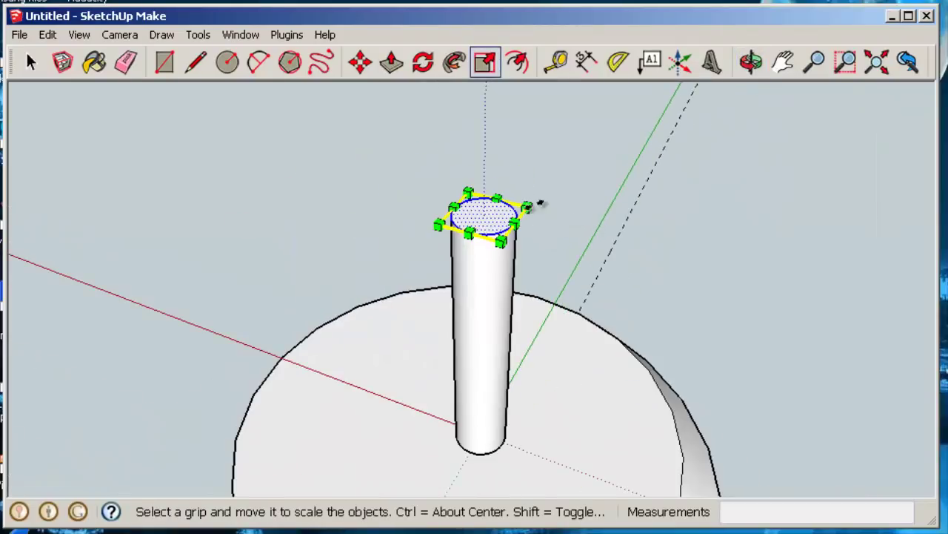
pyautogui.moveTo(529, 204); pyautogui.dragTo(756, 240)
pyautogui.scroll(-6, 749, 328)
pyautogui.keyDown('shift'); pyautogui.moveTo(775, 371); pyautogui.dragTo(620, 271, button='middle'); pyautogui.keyUp('shift')
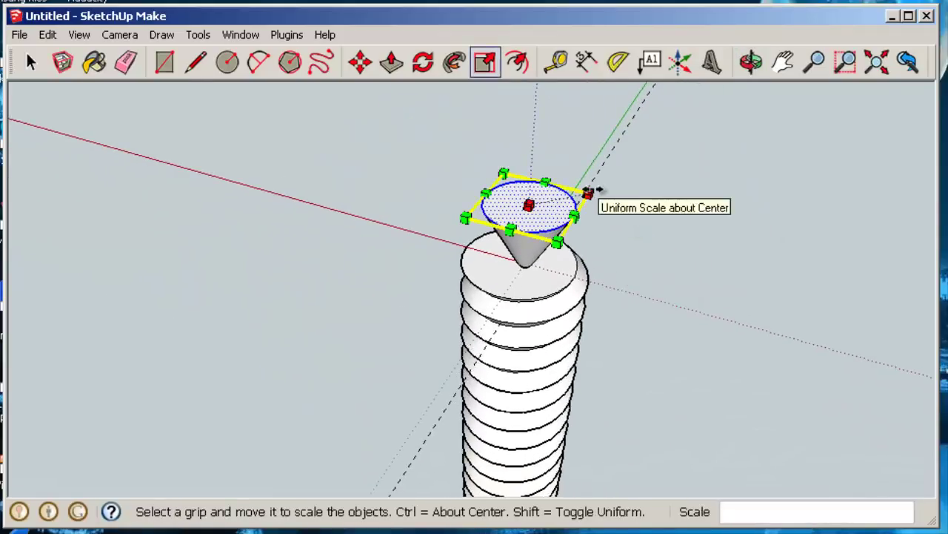
pyautogui.keyDown('ctrl'); pyautogui.moveTo(588, 191); pyautogui.dragTo(657, 183); pyautogui.keyUp('ctrl')
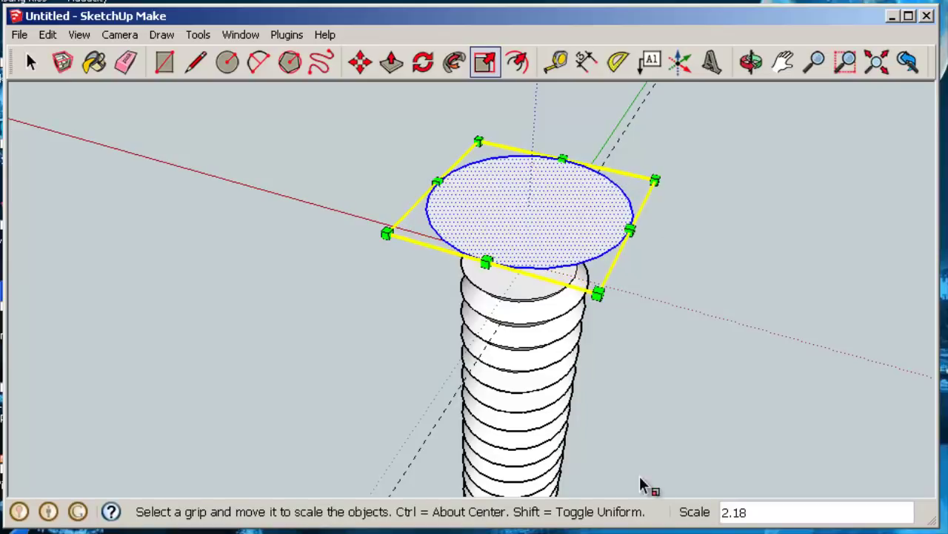
pyautogui.moveTo(676, 412); pyautogui.dragTo(634, 268, button='middle')
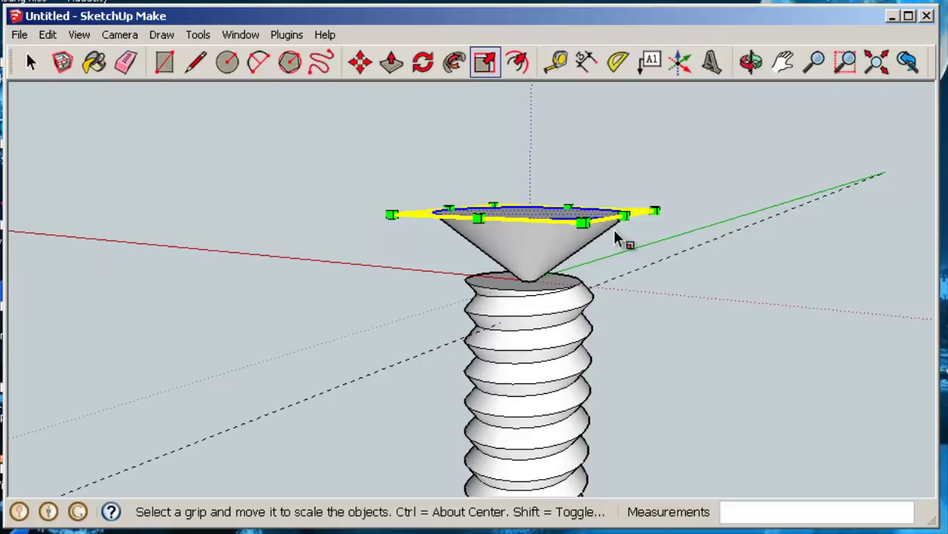
pyautogui.click(31, 63)
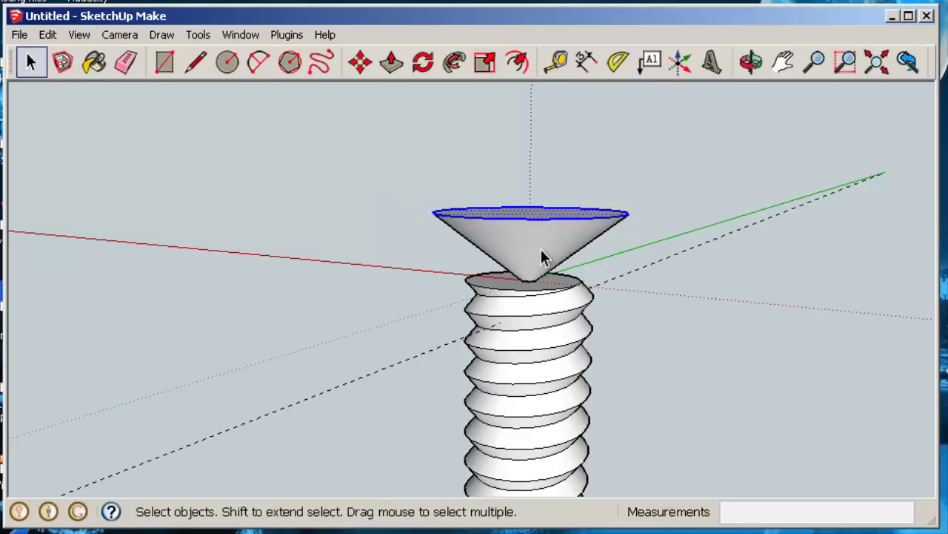
pyautogui.moveTo(541, 249); pyautogui.dragTo(541, 286, button='middle')
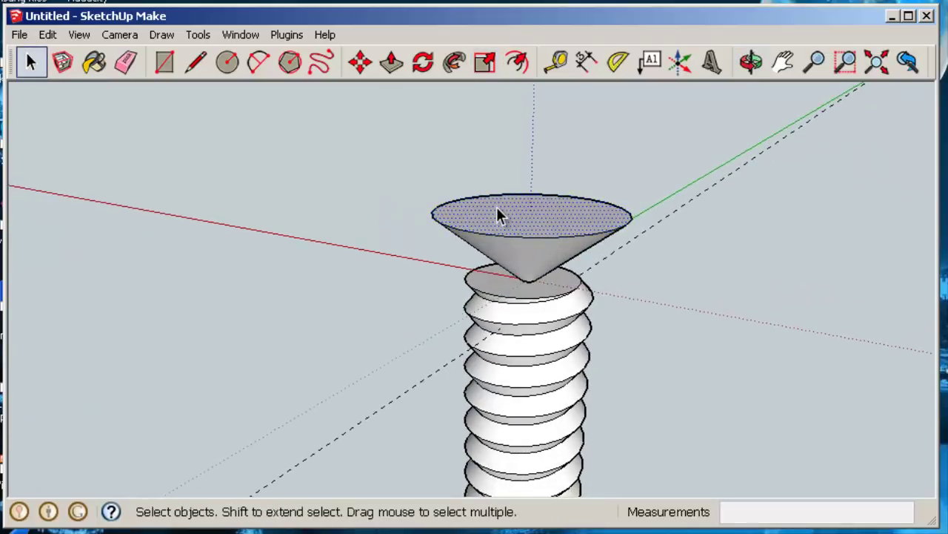
# - Window-select the whole inverted cone and make it a separate group
pyautogui.click(639, 257)
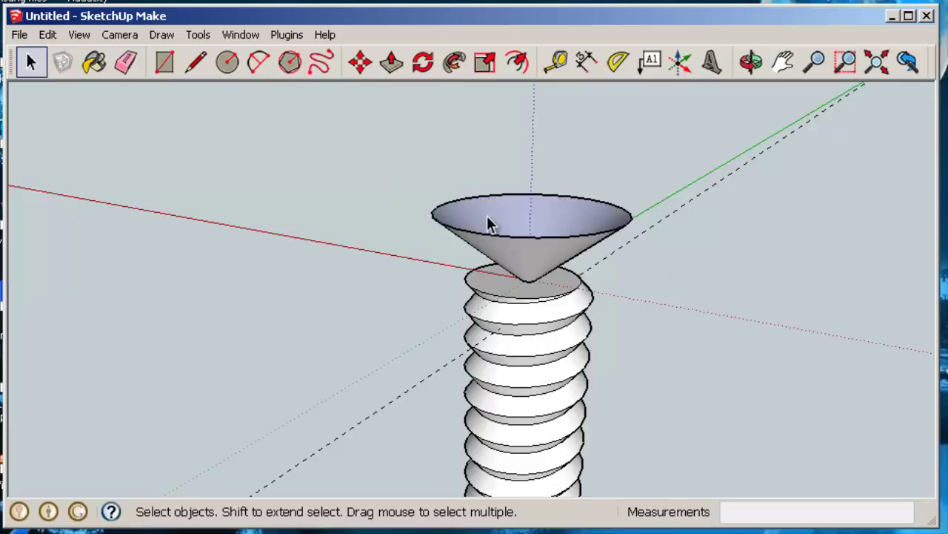
pyautogui.moveTo(642, 305); pyautogui.dragTo(593, 256, button='middle')
pyautogui.moveTo(360, 148)
pyautogui.mouseDown()
pyautogui.moveTo(710, 281)
pyautogui.moveTo(712, 305)
pyautogui.mouseUp()
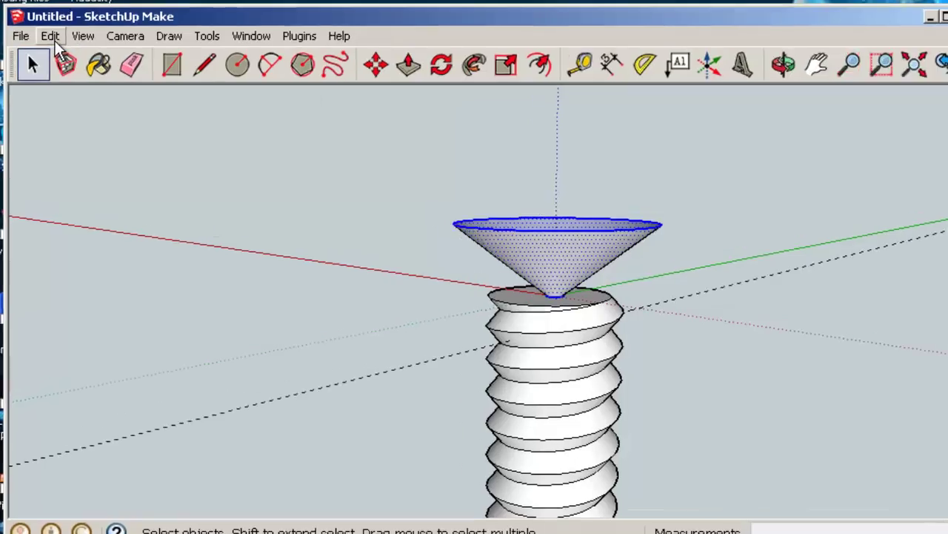
pyautogui.click(48, 35)
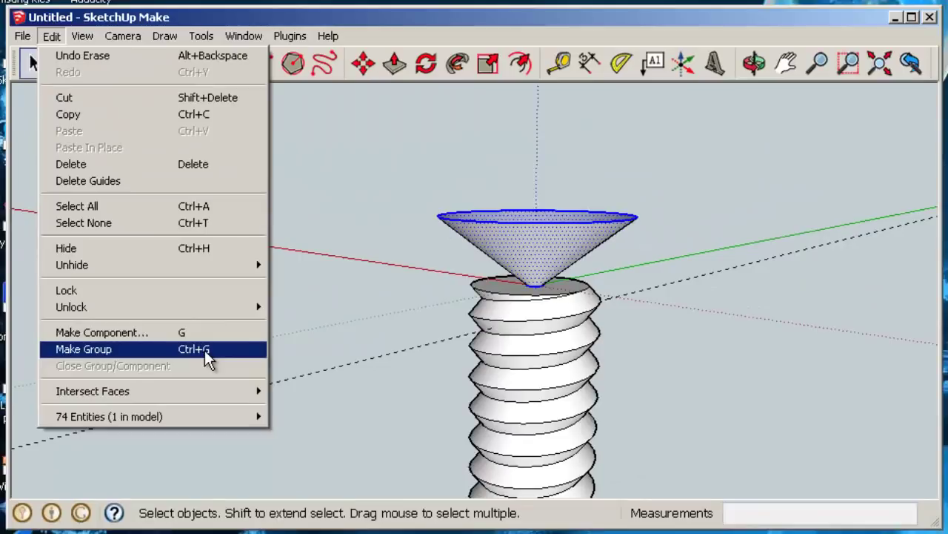
pyautogui.click(473, 337)
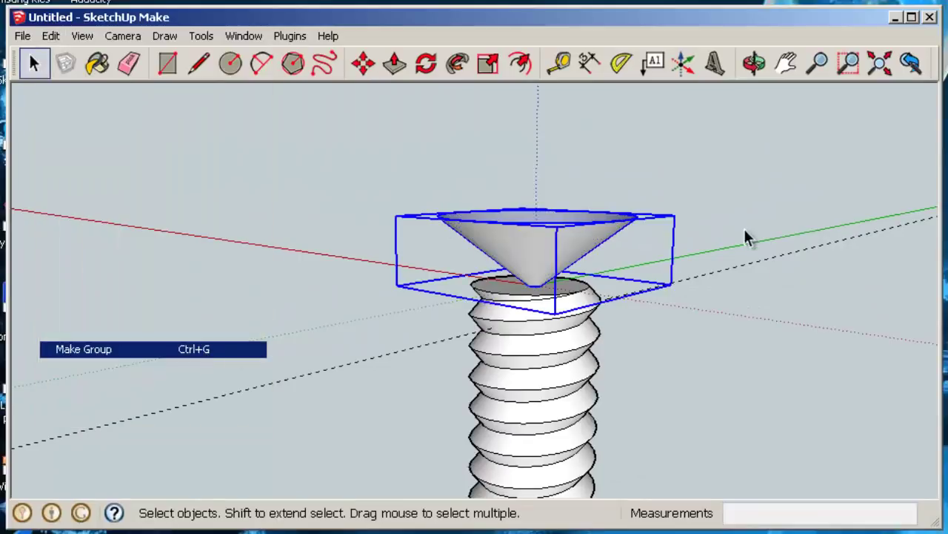
pyautogui.click(489, 65)
pyautogui.moveTo(677, 256); pyautogui.dragTo(676, 276, button='middle')
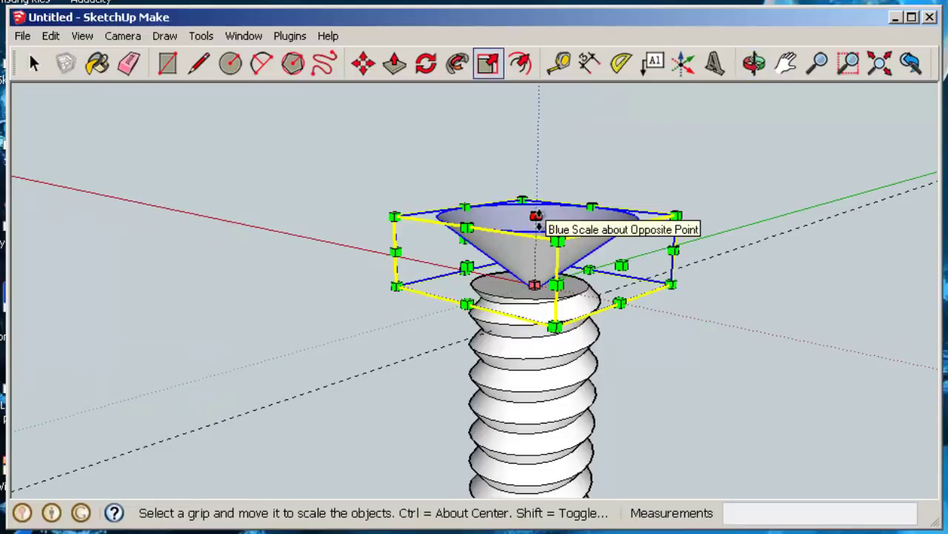
# - Scale the cone group to -2.50 on the blue axis, flipping and stretching it down the shaft
pyautogui.moveTo(536, 216); pyautogui.dragTo(535, 445)
pyautogui.moveTo(797, 433); pyautogui.dragTo(738, 224, button='middle')
pyautogui.moveTo(650, 259); pyautogui.dragTo(678, 386, button='middle')
pyautogui.moveTo(648, 276); pyautogui.dragTo(634, 323, button='middle')
pyautogui.moveTo(598, 358)
pyautogui.mouseDown(button='middle')
pyautogui.moveTo(623, 354)
pyautogui.moveTo(637, 225)
pyautogui.moveTo(654, 174)
pyautogui.moveTo(620, 371)
pyautogui.moveTo(617, 355)
pyautogui.mouseUp(button='middle')
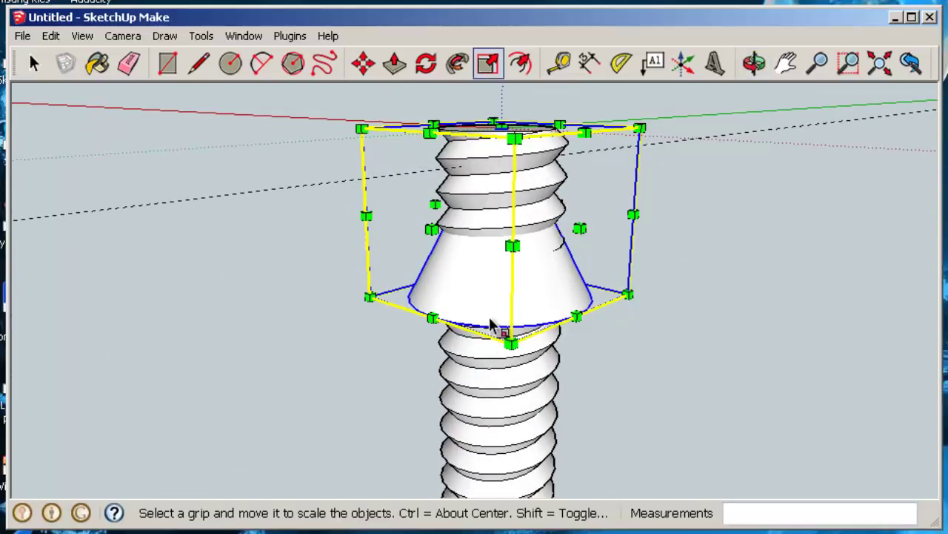
# - Switch the model's face style to X-ray
pyautogui.click(83, 36)
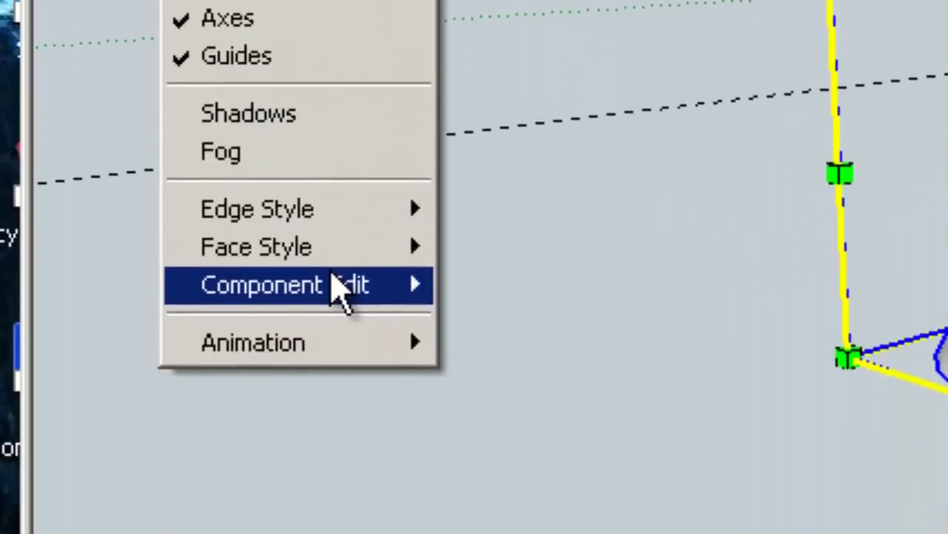
pyautogui.moveTo(334, 256)
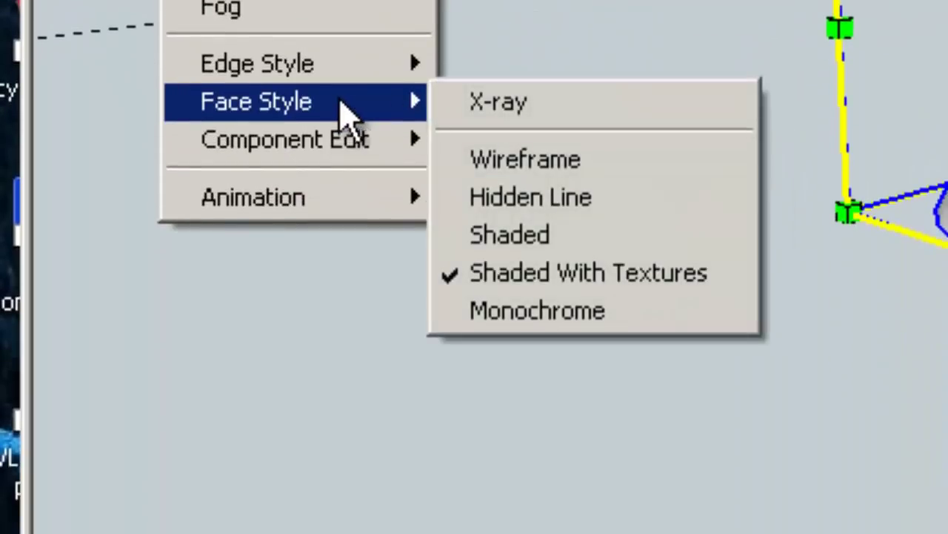
pyautogui.click(481, 257)
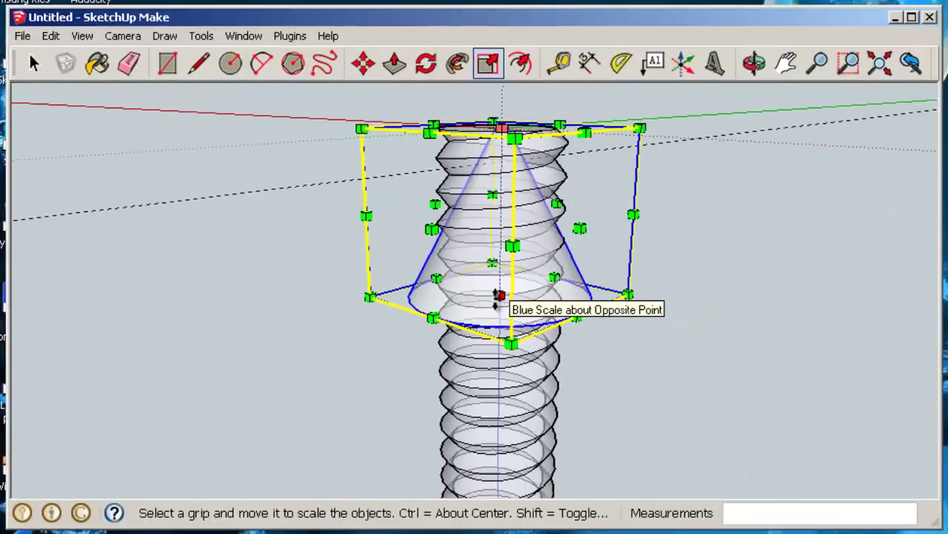
# - Stretch the cone vertically by about 1.16 along the blue axis
pyautogui.moveTo(499, 295); pyautogui.dragTo(501, 337)
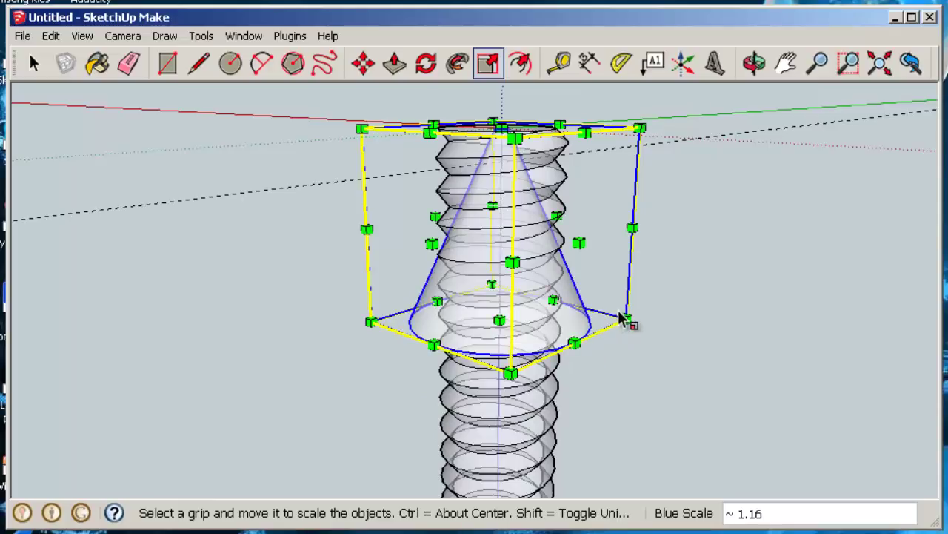
pyautogui.scroll(-2, 626, 319)
pyautogui.moveTo(699, 372); pyautogui.dragTo(652, 334, button='middle')
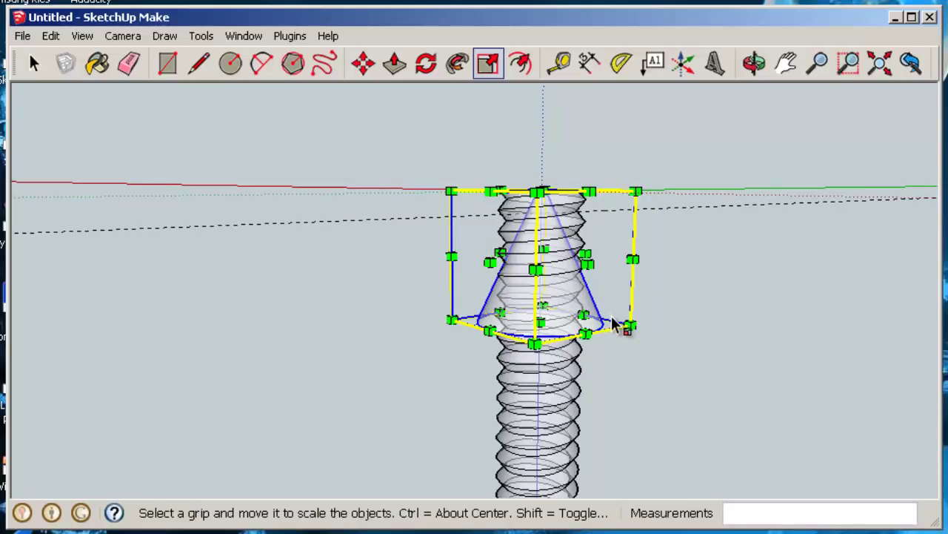
# - Explode the threaded shaft group into loose geometry
pyautogui.press('space')
pyautogui.scroll(3, 592, 330)
pyautogui.click(578, 337)
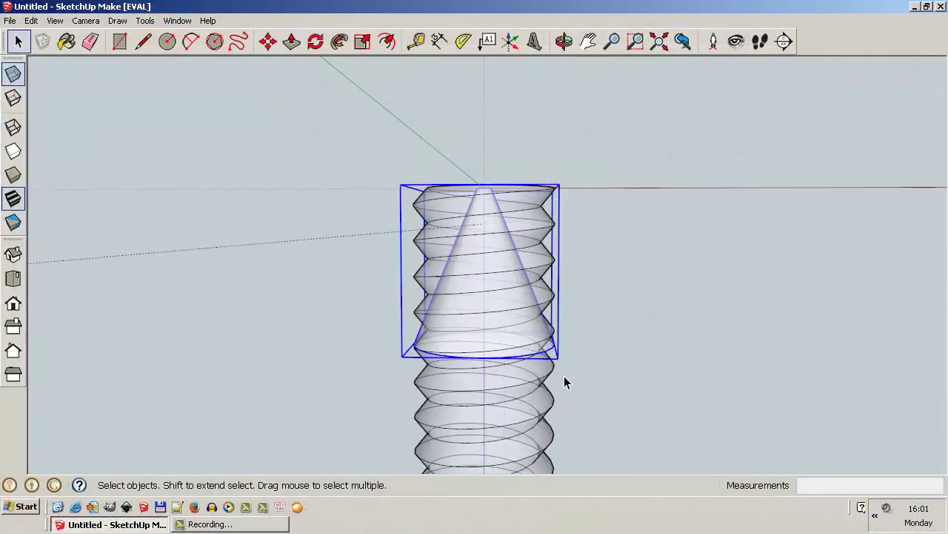
pyautogui.click(539, 388)
pyautogui.rightClick(533, 378)
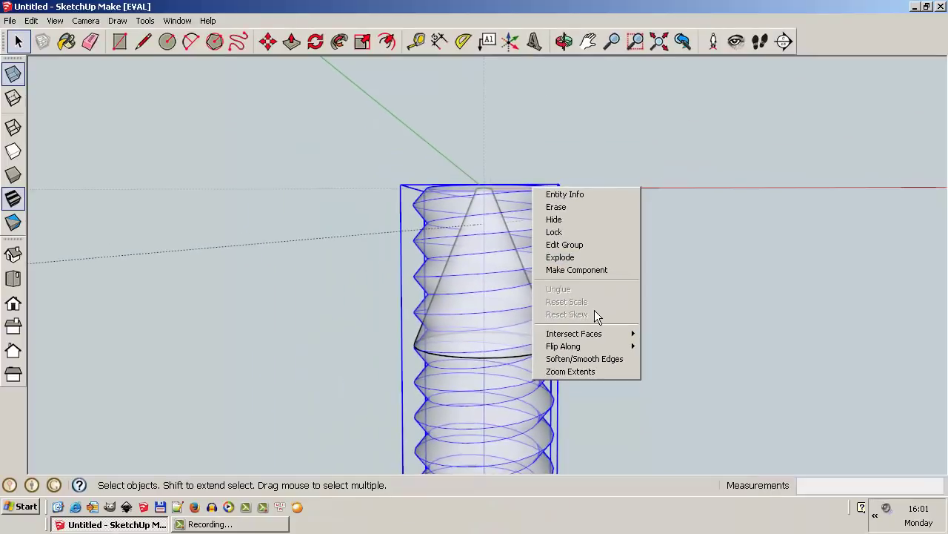
pyautogui.click(594, 261)
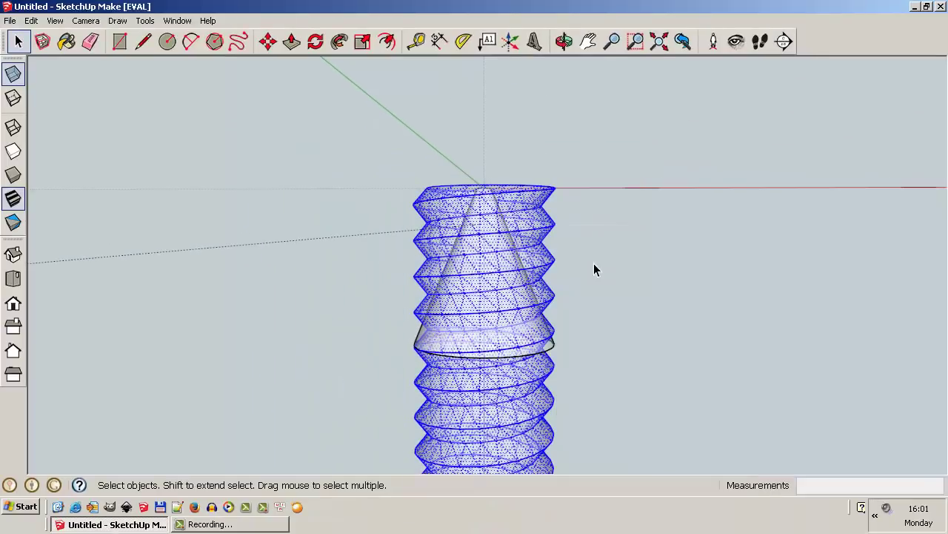
# - Explode the cone group into loose geometry
pyautogui.click(552, 357)
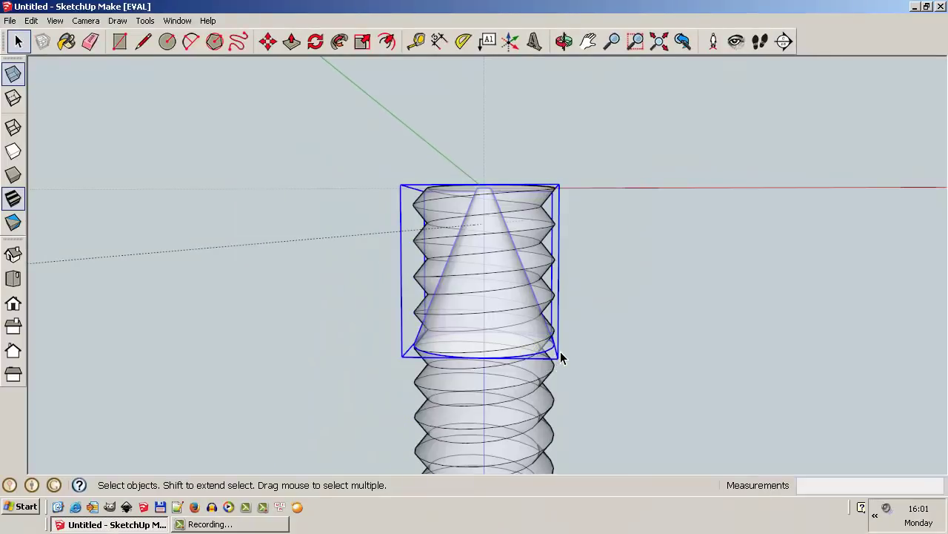
pyautogui.rightClick(558, 358)
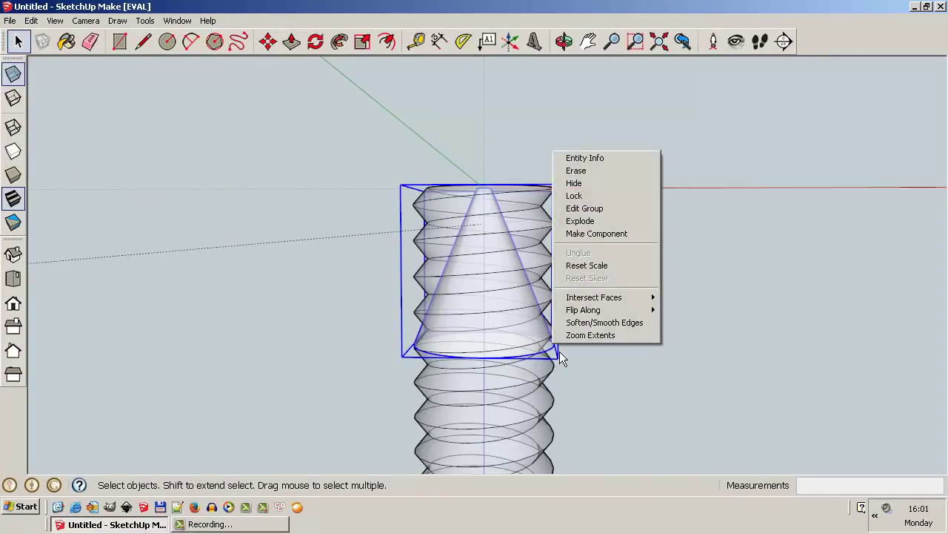
pyautogui.click(612, 224)
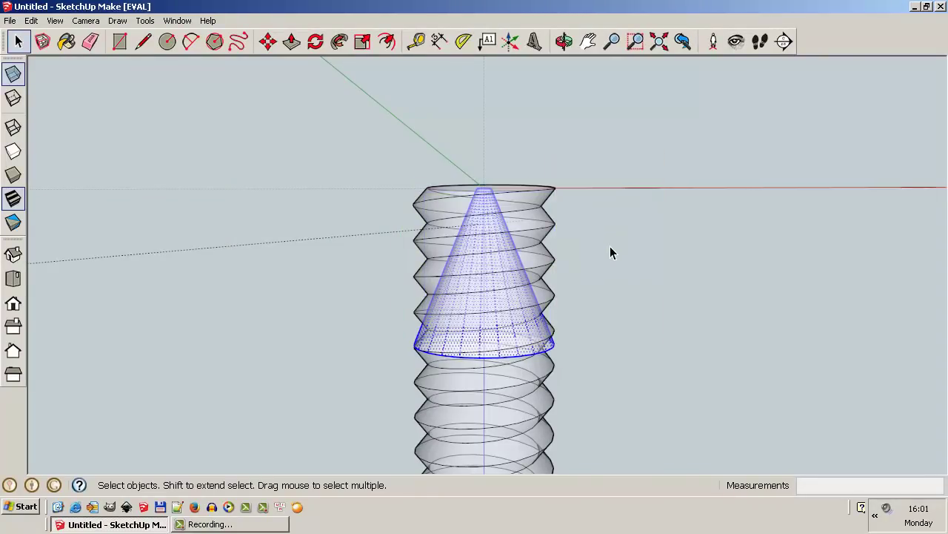
# - Intersect the cone's faces with the whole model
pyautogui.rightClick(559, 348)
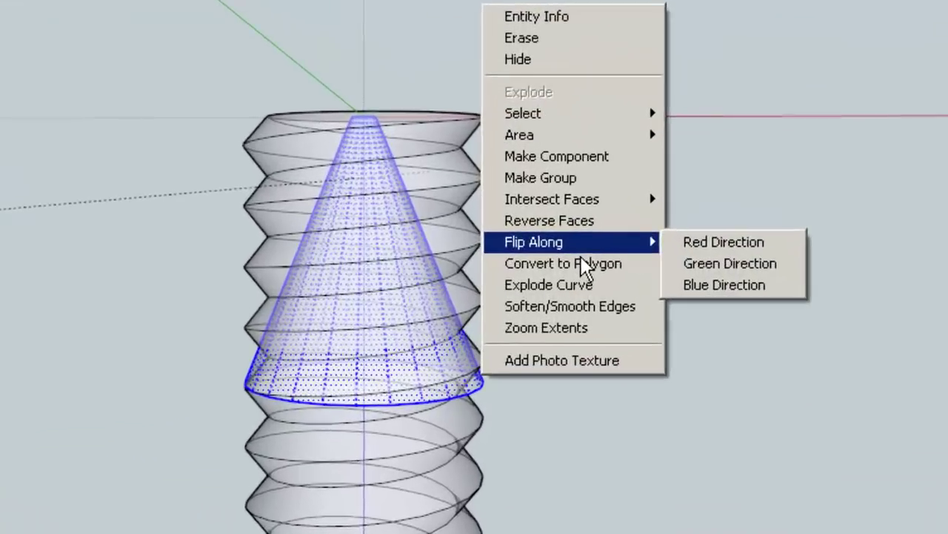
pyautogui.moveTo(589, 204)
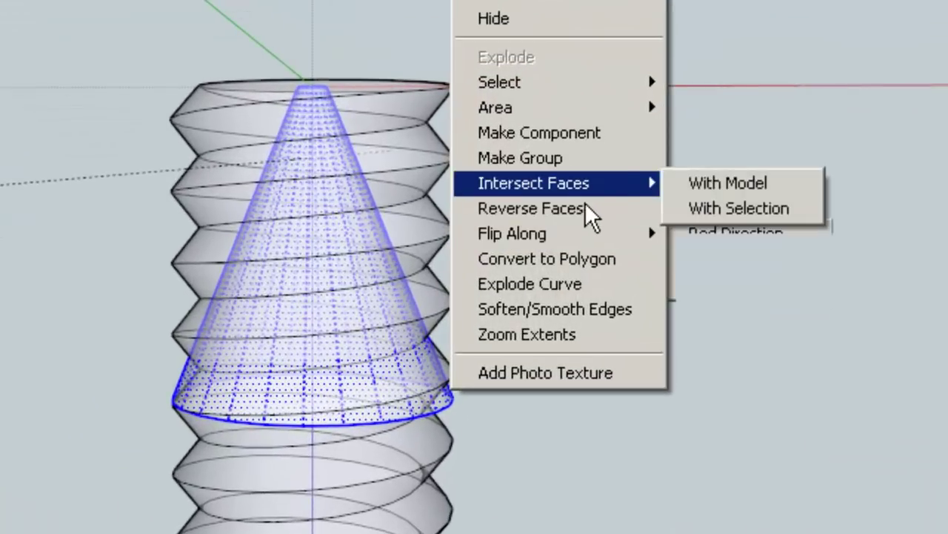
pyautogui.click(729, 204)
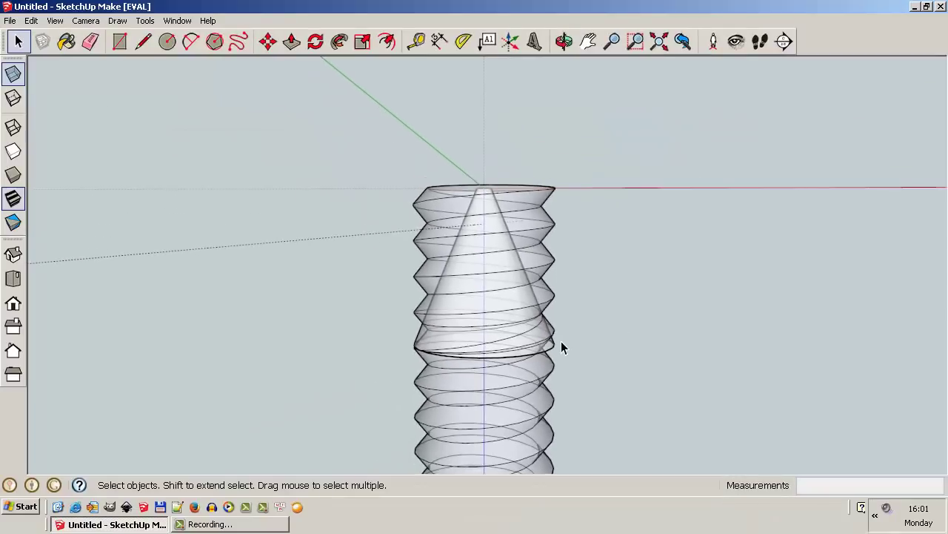
# - Select the thread band at the cone's base, turn X-ray off, and group the band
pyautogui.scroll(2, 532, 352)
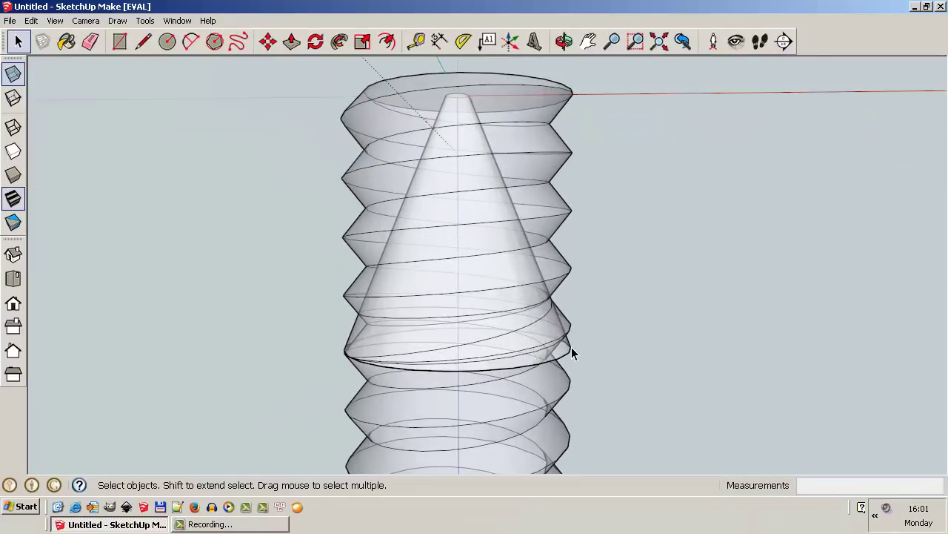
pyautogui.click(563, 361)
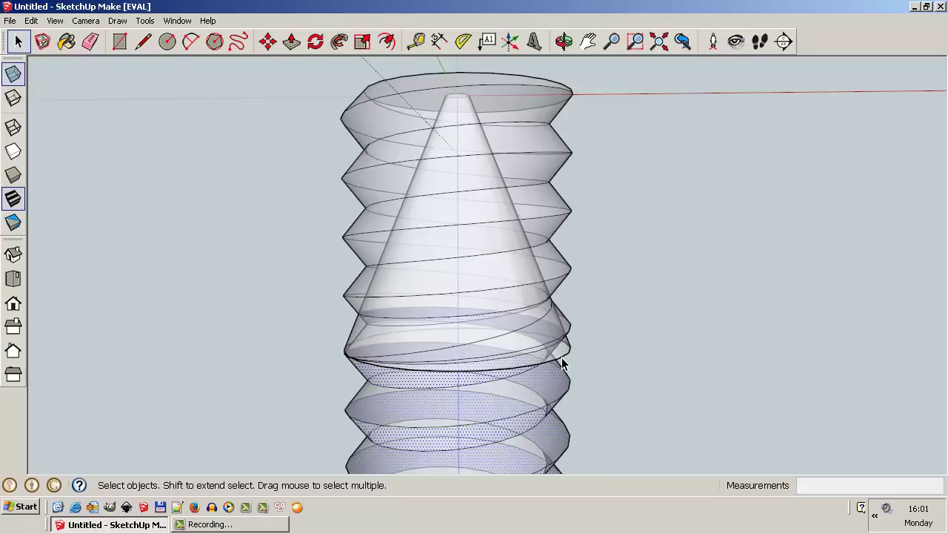
pyautogui.click(561, 362)
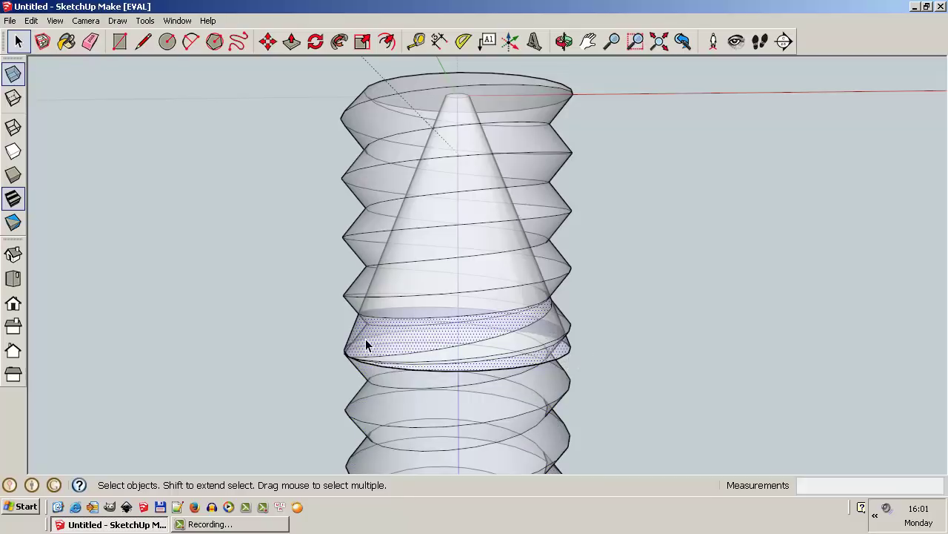
pyautogui.click(15, 77)
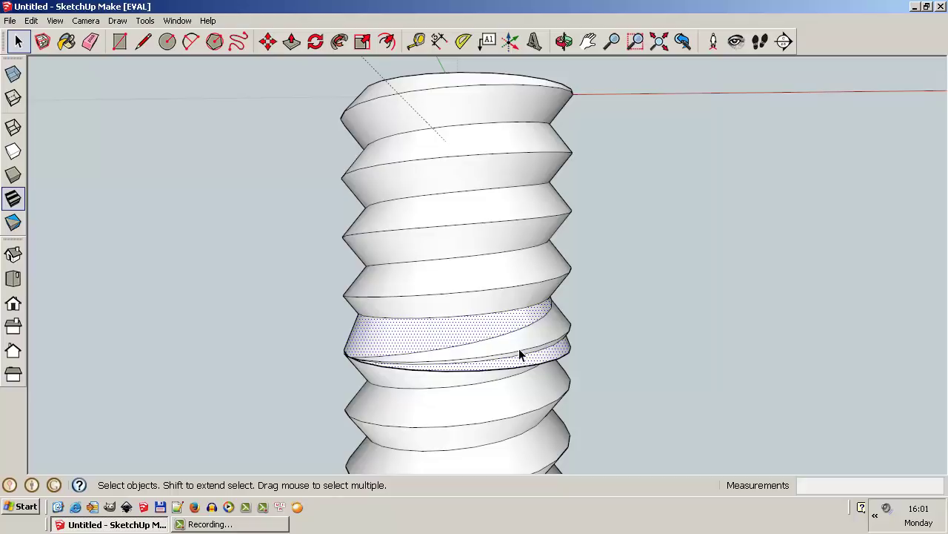
pyautogui.click(31, 20)
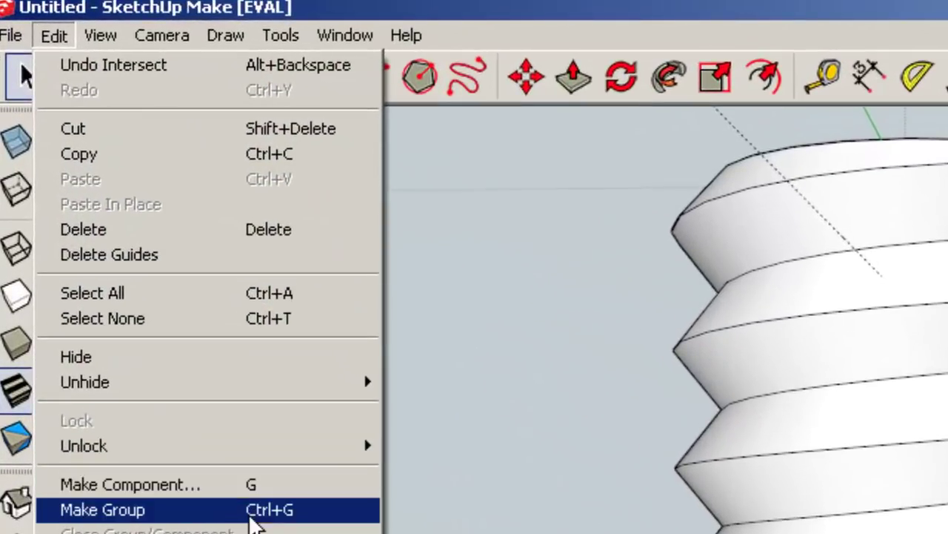
pyautogui.click(111, 509)
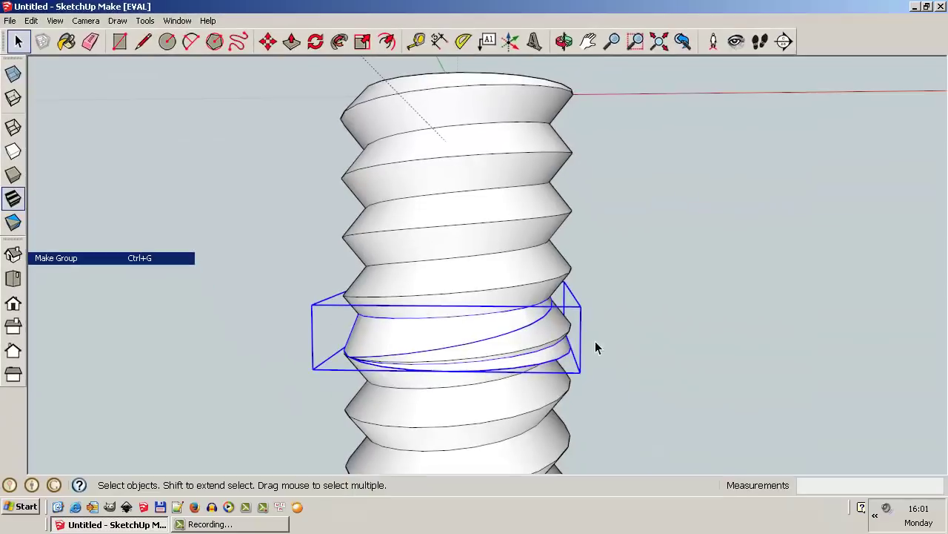
# - Erase the band group, then group and erase the thread wrapped around the cone
pyautogui.rightClick(549, 363)
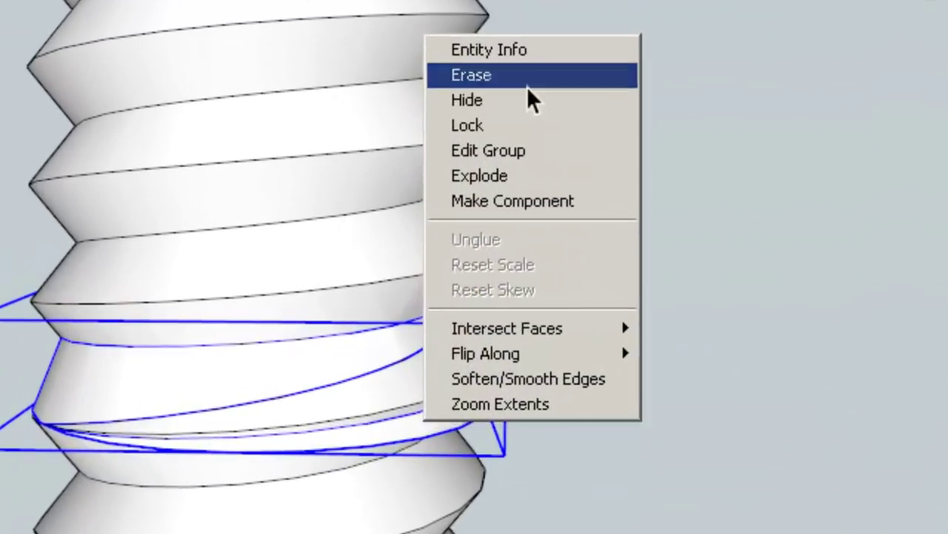
pyautogui.click(519, 93)
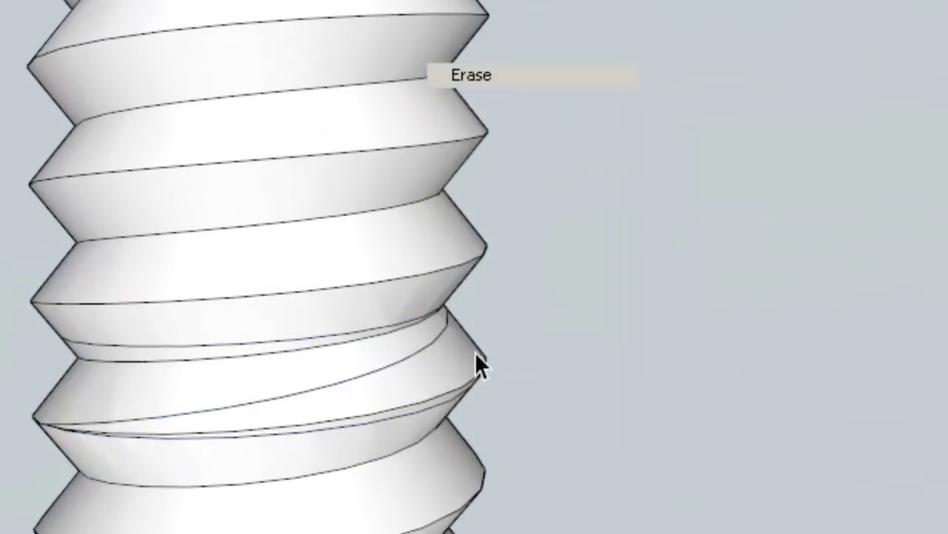
pyautogui.click(455, 387)
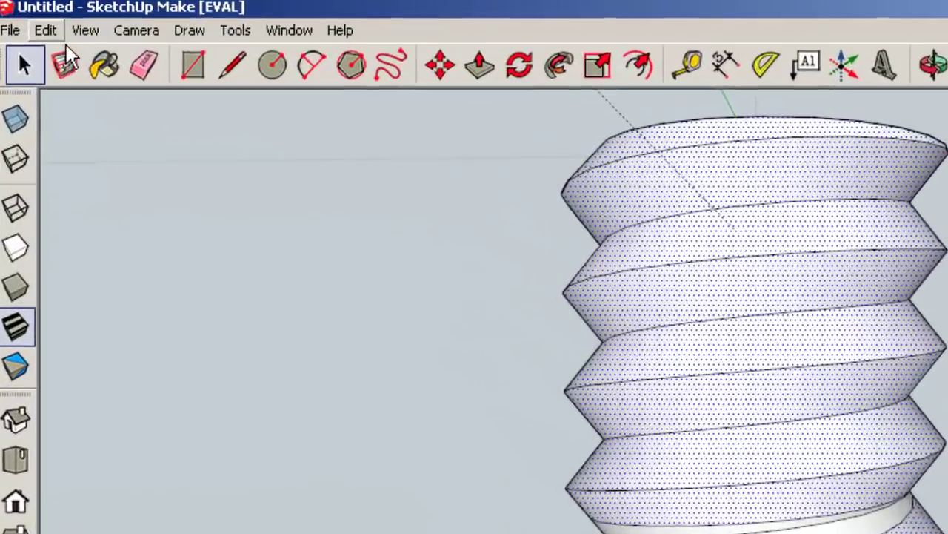
pyautogui.click(45, 30)
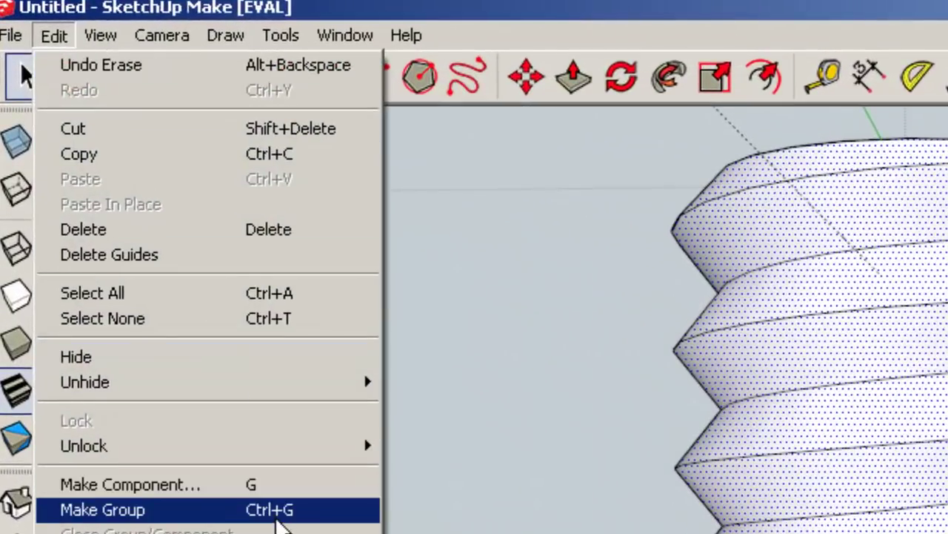
pyautogui.click(278, 518)
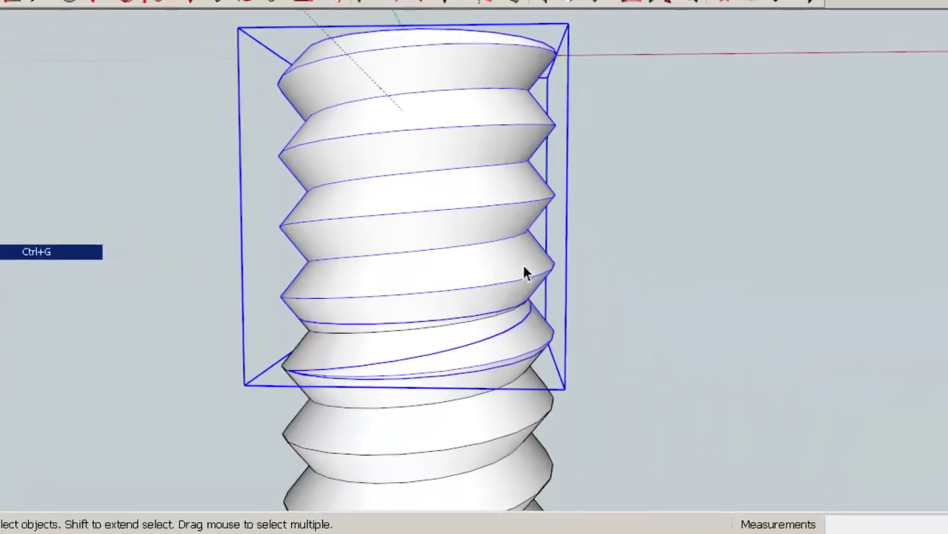
pyautogui.rightClick(466, 252)
pyautogui.click(548, 276)
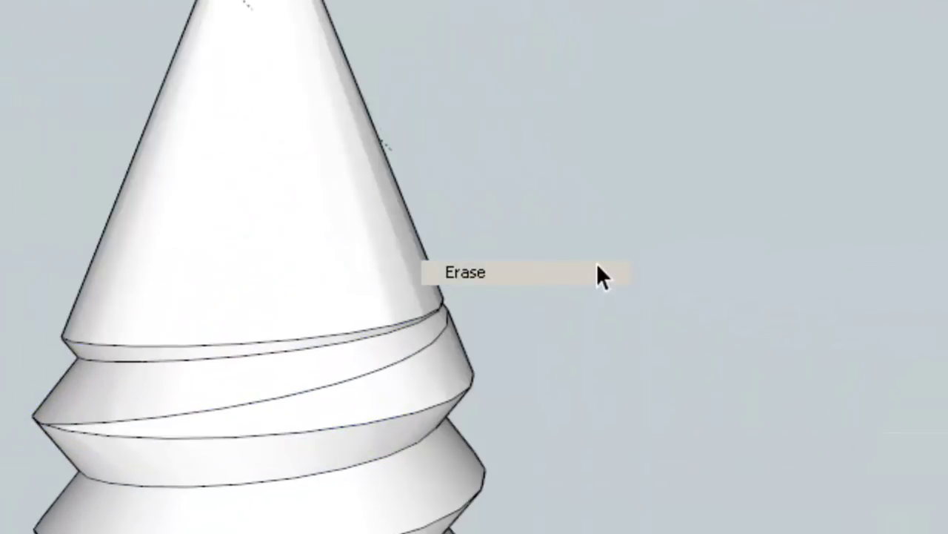
pyautogui.moveTo(598, 275)
pyautogui.mouseDown(button='middle')
pyautogui.moveTo(728, 299)
pyautogui.moveTo(669, 335)
pyautogui.moveTo(561, 290)
pyautogui.moveTo(608, 307)
pyautogui.moveTo(578, 356)
pyautogui.moveTo(582, 248)
pyautogui.moveTo(583, 279)
pyautogui.moveTo(526, 246)
pyautogui.mouseUp(button='middle')
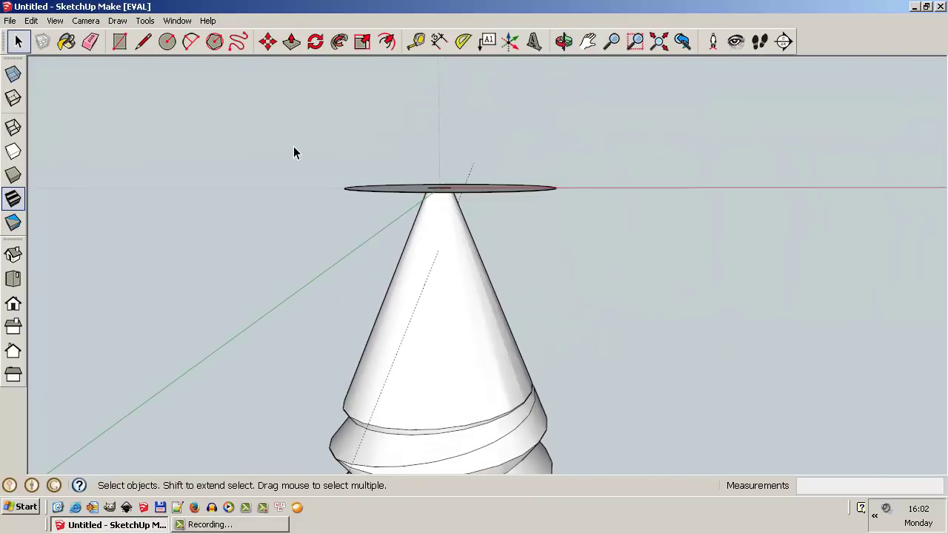
# - Group and erase the flat disc capping the cone's point
pyautogui.moveTo(294, 152); pyautogui.dragTo(646, 209)
pyautogui.moveTo(571, 269); pyautogui.dragTo(534, 307, button='middle')
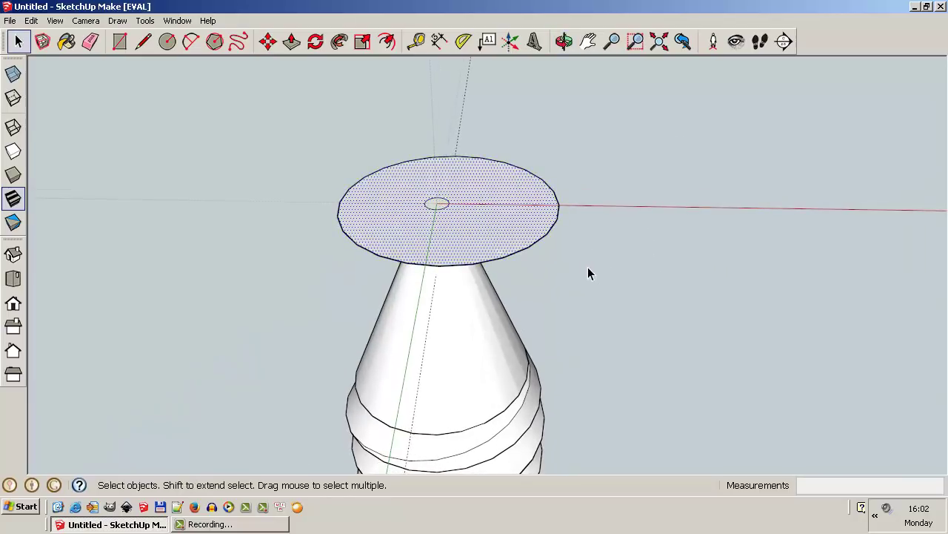
pyautogui.moveTo(587, 274); pyautogui.dragTo(625, 201, button='middle')
pyautogui.moveTo(583, 180); pyautogui.dragTo(597, 196, button='middle')
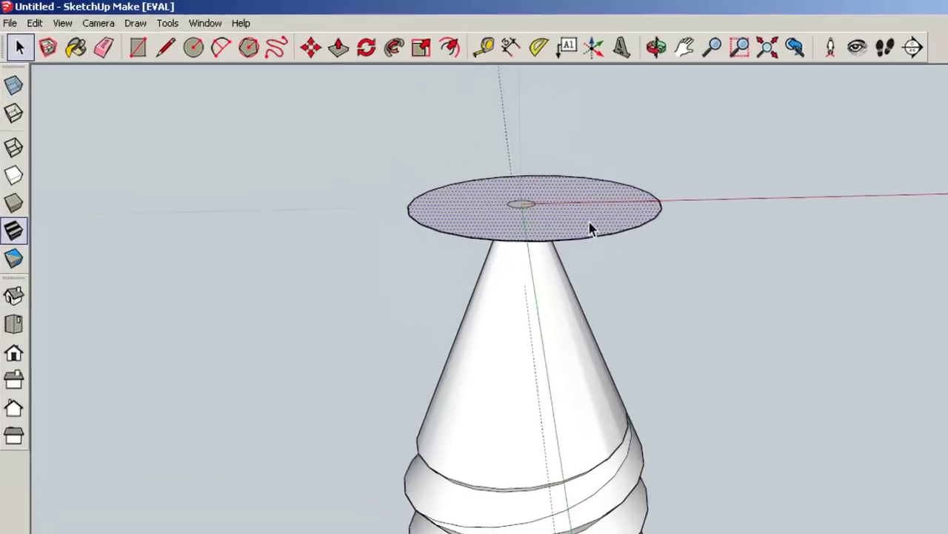
pyautogui.click(30, 20)
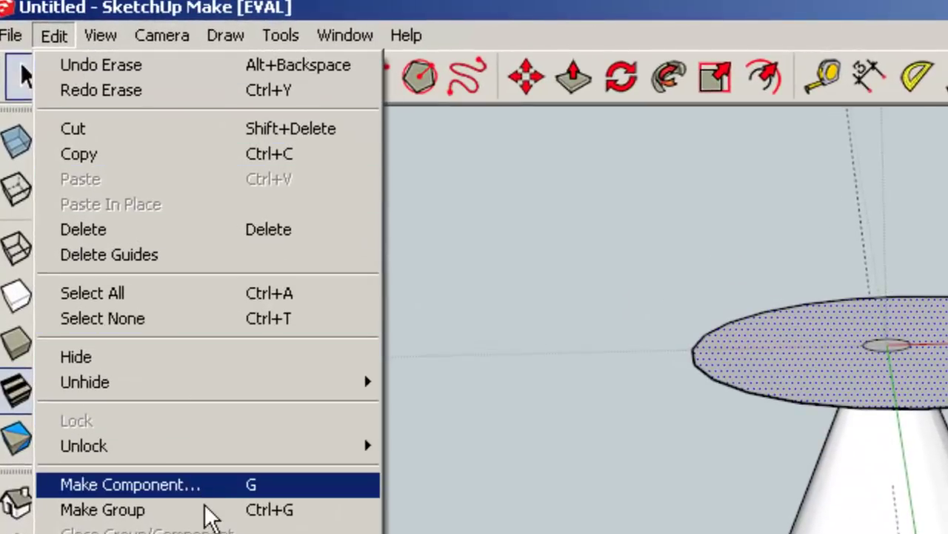
pyautogui.click(210, 510)
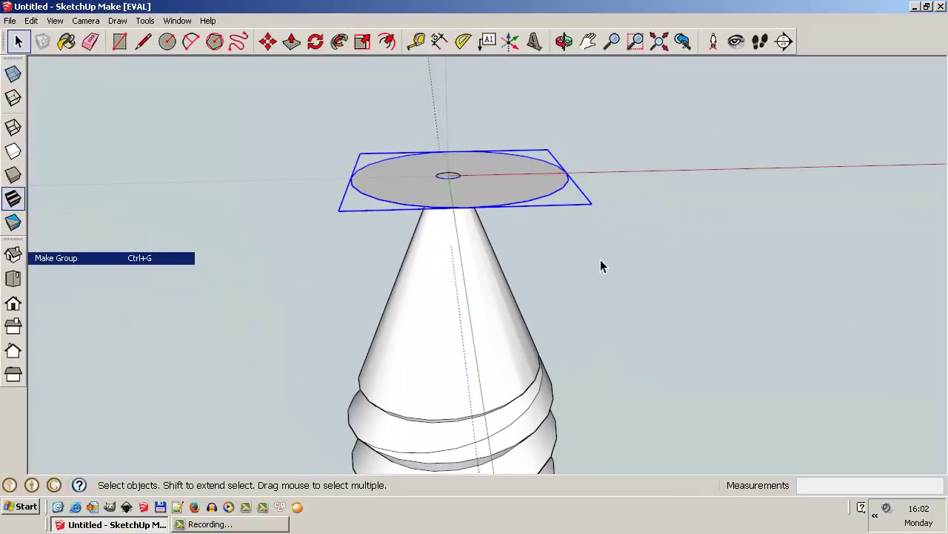
pyautogui.rightClick(558, 181)
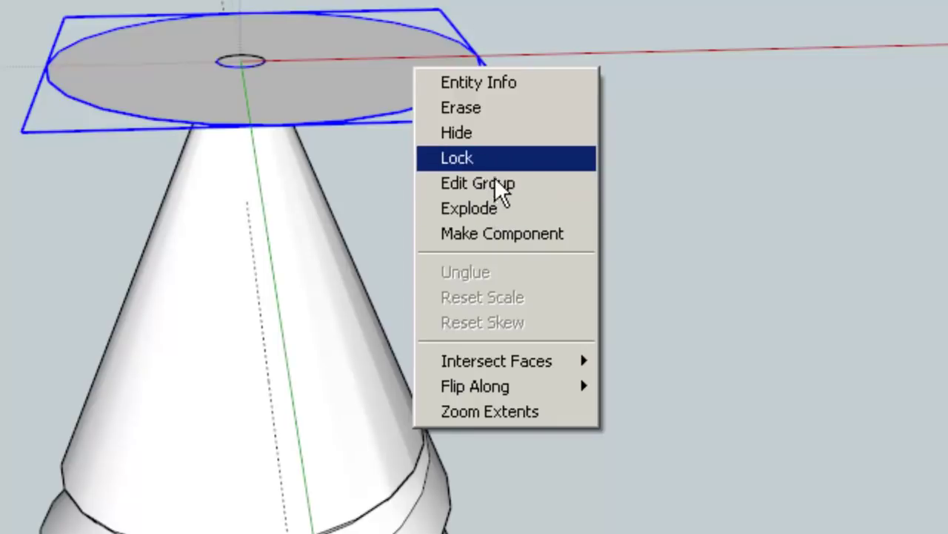
pyautogui.click(496, 111)
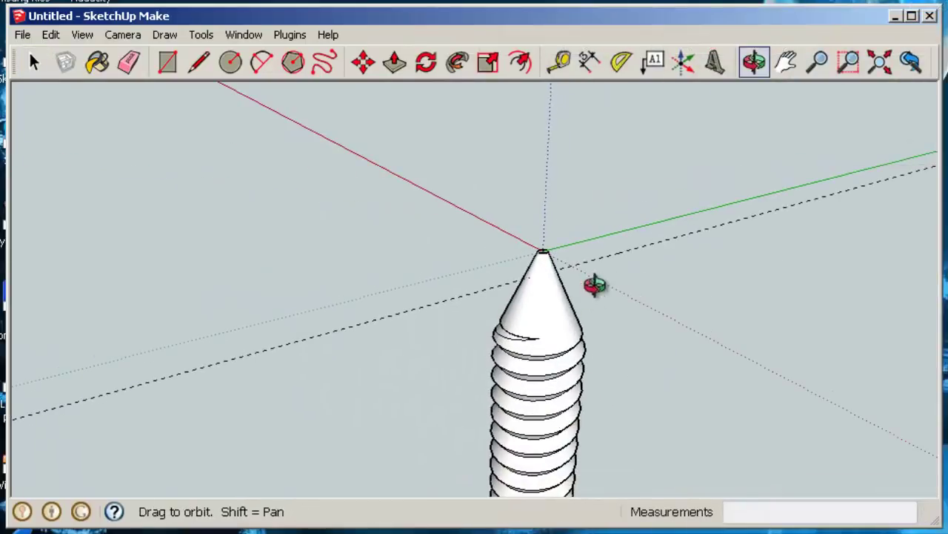
# - Orbit out to the whole screw and window-select all its geometry
pyautogui.moveTo(595, 284)
pyautogui.mouseDown(button='middle')
pyautogui.moveTo(584, 350)
pyautogui.moveTo(616, 457)
pyautogui.moveTo(624, 339)
pyautogui.moveTo(646, 395)
pyautogui.moveTo(688, 241)
pyautogui.moveTo(672, 396)
pyautogui.moveTo(650, 354)
pyautogui.moveTo(673, 311)
pyautogui.moveTo(649, 317)
pyautogui.mouseUp(button='middle')
pyautogui.press('space')
pyautogui.moveTo(513, 296); pyautogui.dragTo(687, 407)
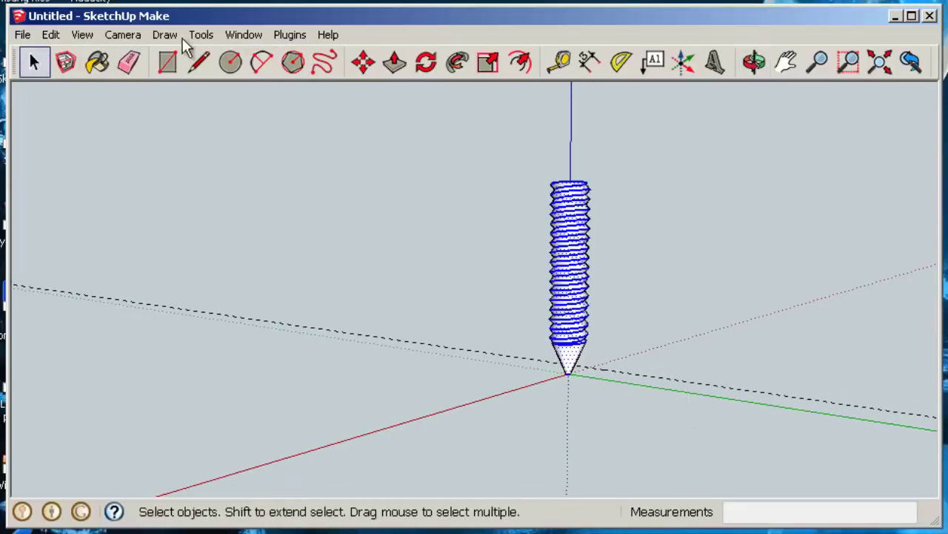
# - Group the entire screw geometry, then orbit so the screw stands upright showing its top
pyautogui.click(50, 35)
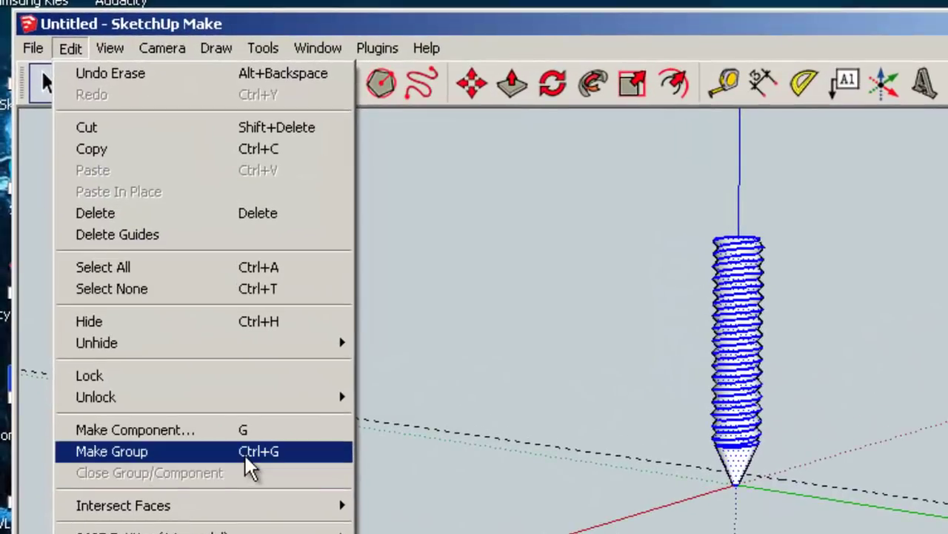
pyautogui.click(247, 453)
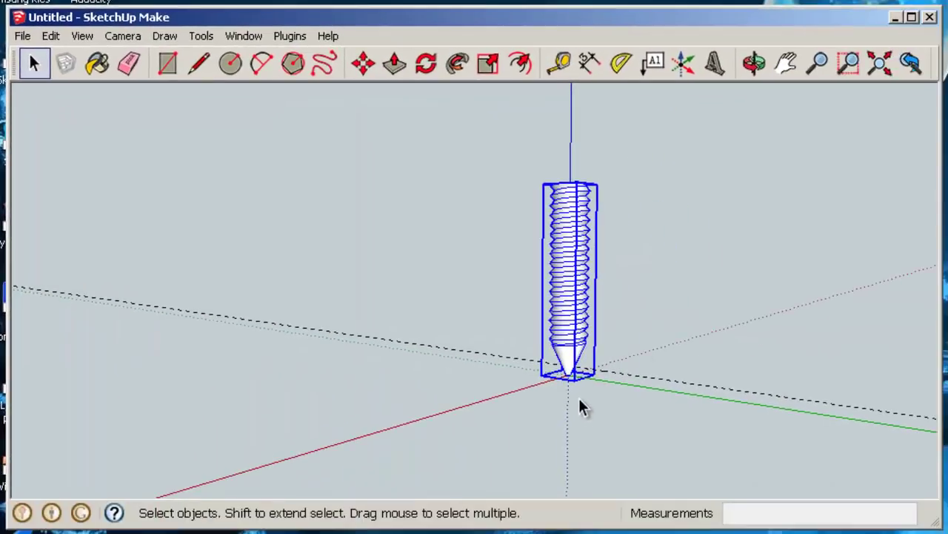
pyautogui.scroll(3, 576, 400)
pyautogui.scroll(2, 577, 403)
pyautogui.moveTo(577, 406); pyautogui.dragTo(612, 336, button='middle')
pyautogui.scroll(-5, 600, 258)
pyautogui.moveTo(601, 259); pyautogui.dragTo(597, 475, button='middle')
pyautogui.scroll(5, 571, 244)
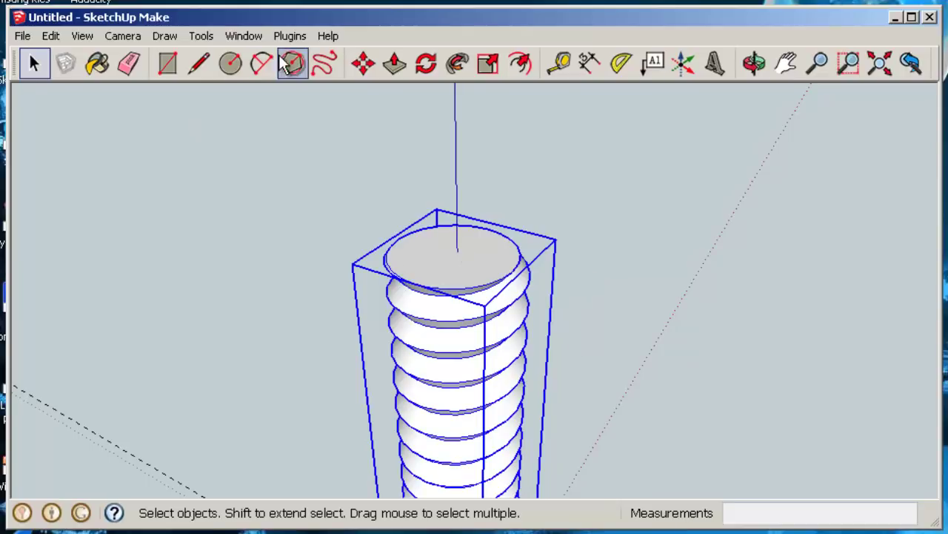
pyautogui.moveTo(437, 257); pyautogui.dragTo(437, 294, button='middle')
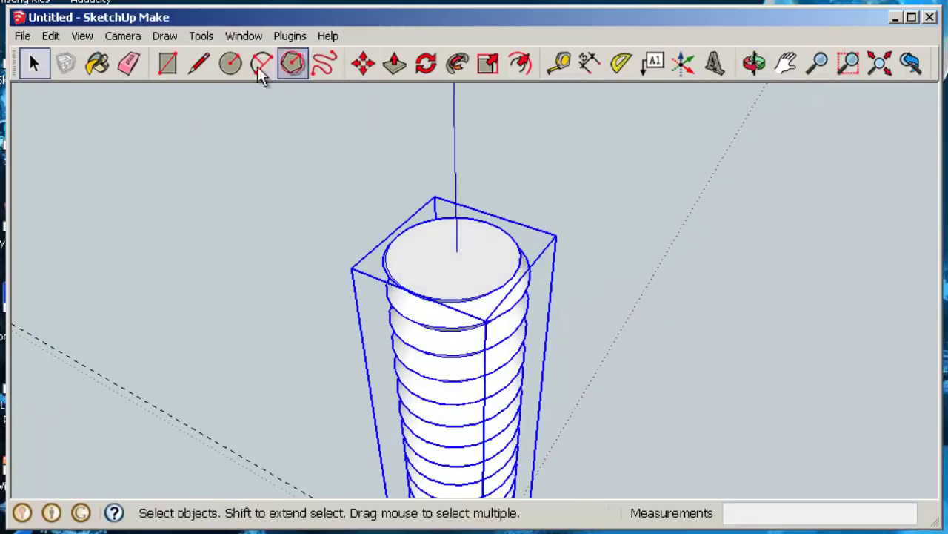
pyautogui.click(231, 64)
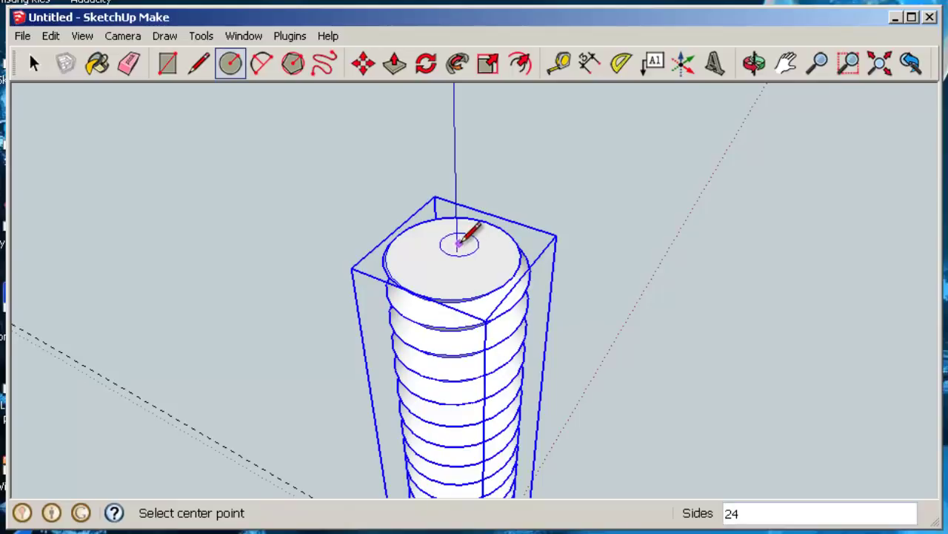
pyautogui.scroll(2, 455, 255)
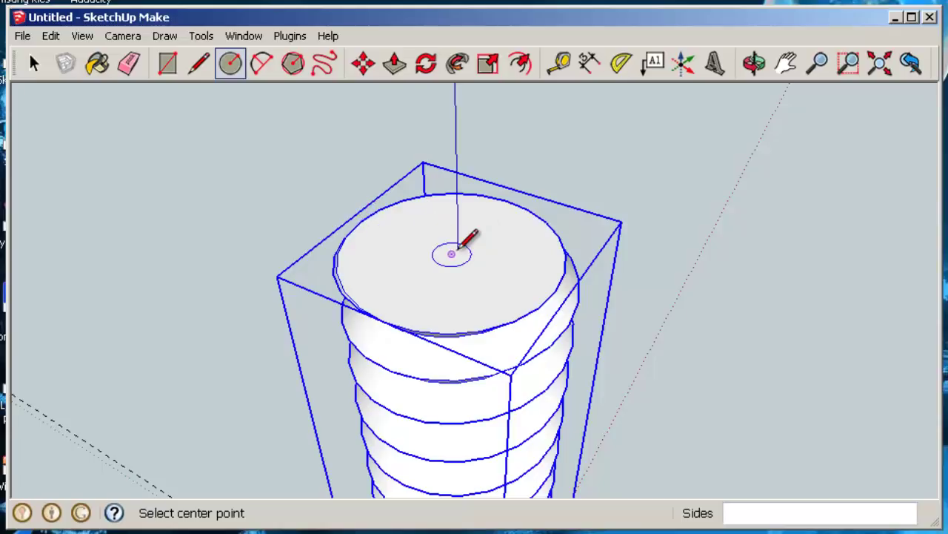
pyautogui.moveTo(465, 234); pyautogui.dragTo(682, 260, button='middle')
pyautogui.press('space')
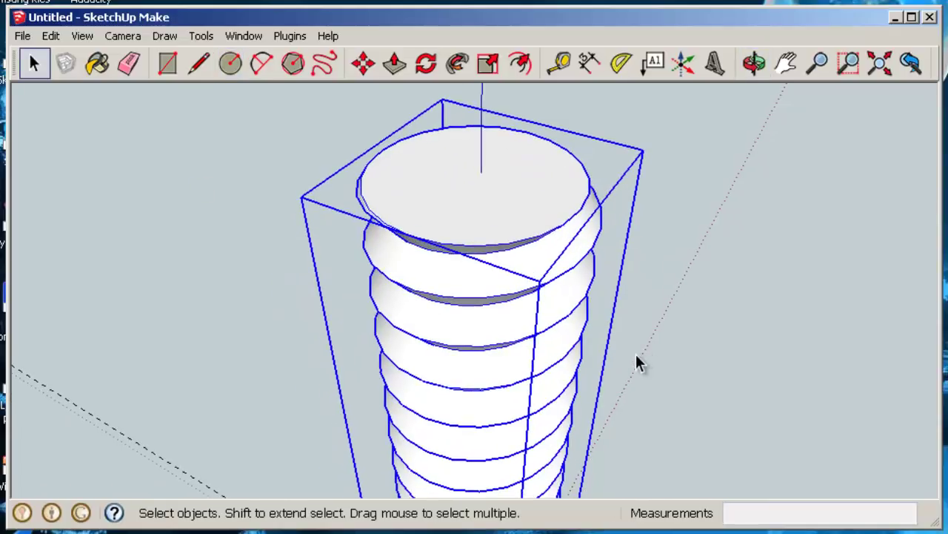
pyautogui.scroll(-3, 626, 363)
pyautogui.scroll(-3, 622, 370)
pyautogui.moveTo(653, 381); pyautogui.dragTo(571, 288, button='middle')
pyautogui.scroll(10, 582, 350)
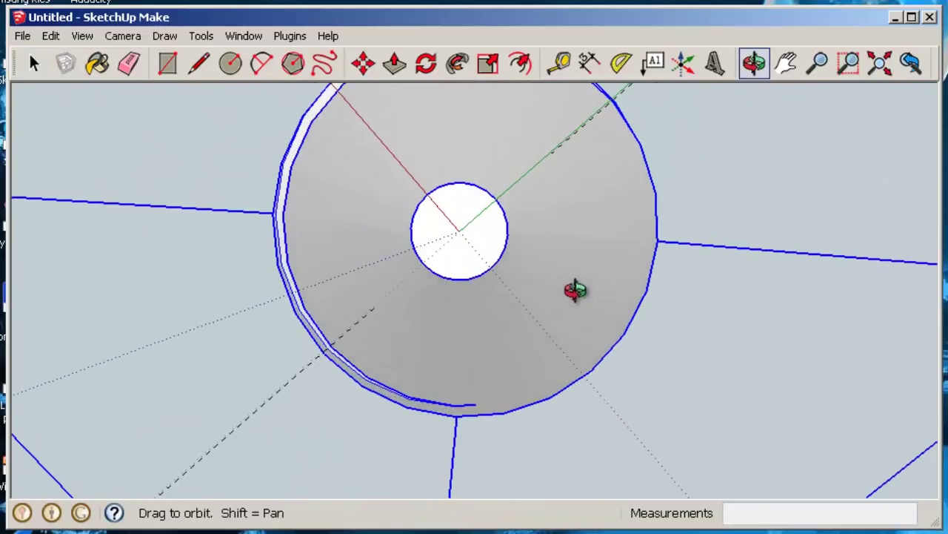
pyautogui.scroll(3, 485, 254)
pyautogui.moveTo(484, 254); pyautogui.dragTo(523, 295, button='middle')
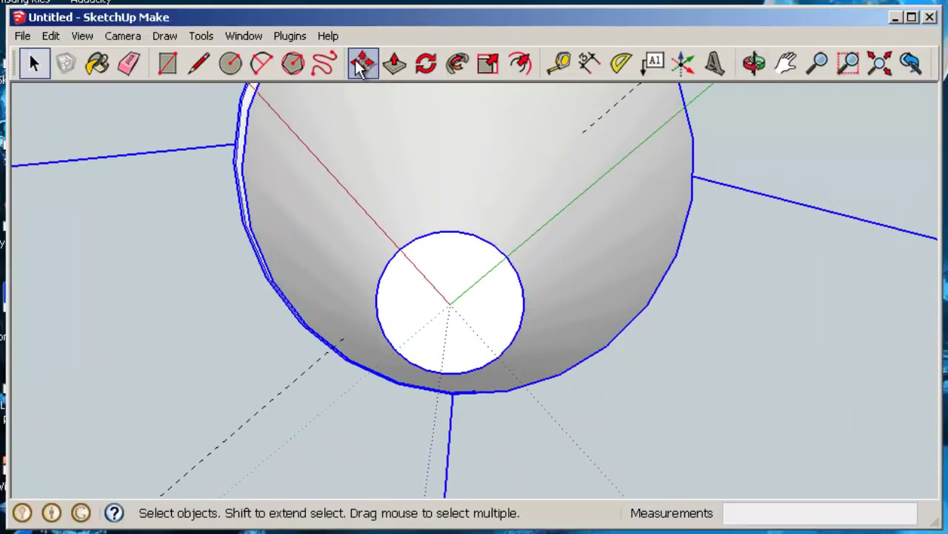
# - Draw a vertical line from the centre of the screw's top face up the blue axis
pyautogui.click(198, 64)
pyautogui.click(450, 304)
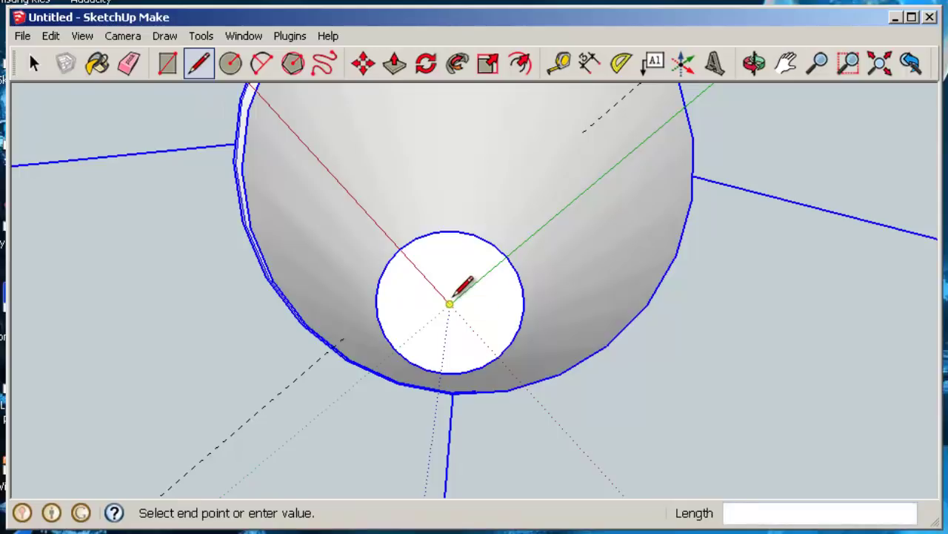
pyautogui.moveTo(600, 222); pyautogui.dragTo(563, 363, button='middle')
pyautogui.scroll(-8, 571, 357)
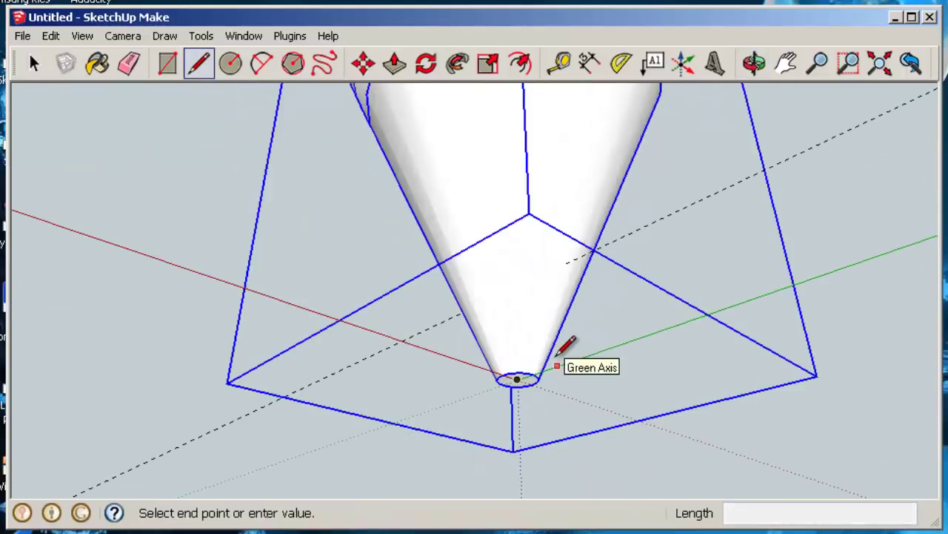
pyautogui.moveTo(595, 248); pyautogui.dragTo(546, 220, button='middle')
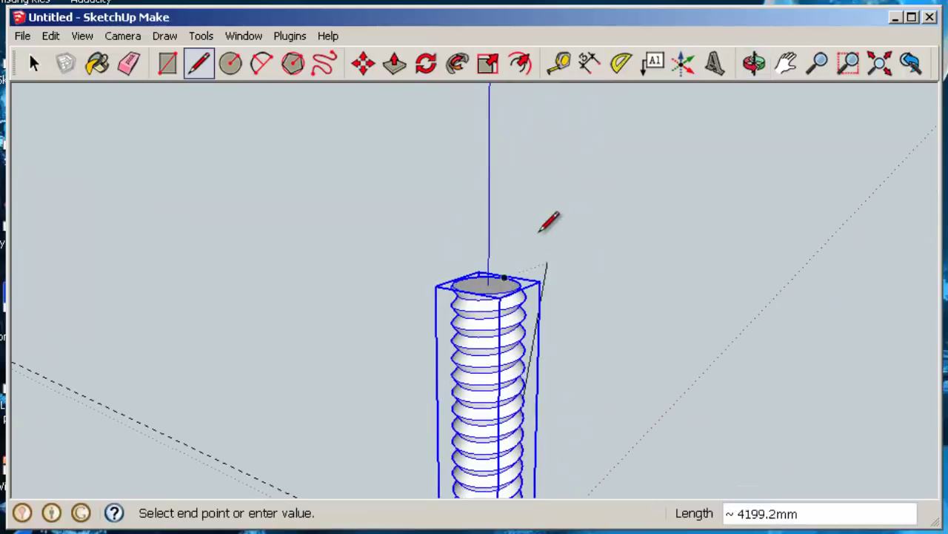
pyautogui.click(508, 115)
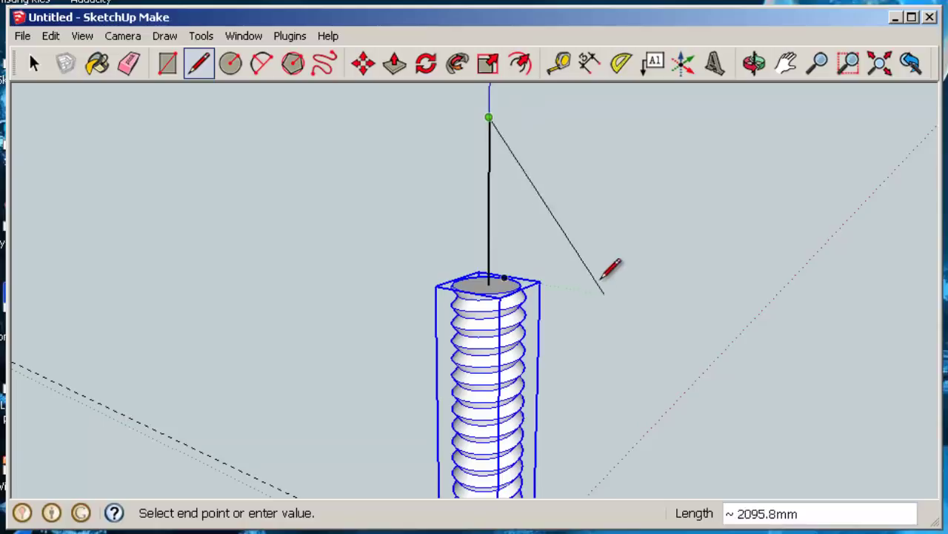
pyautogui.click(34, 64)
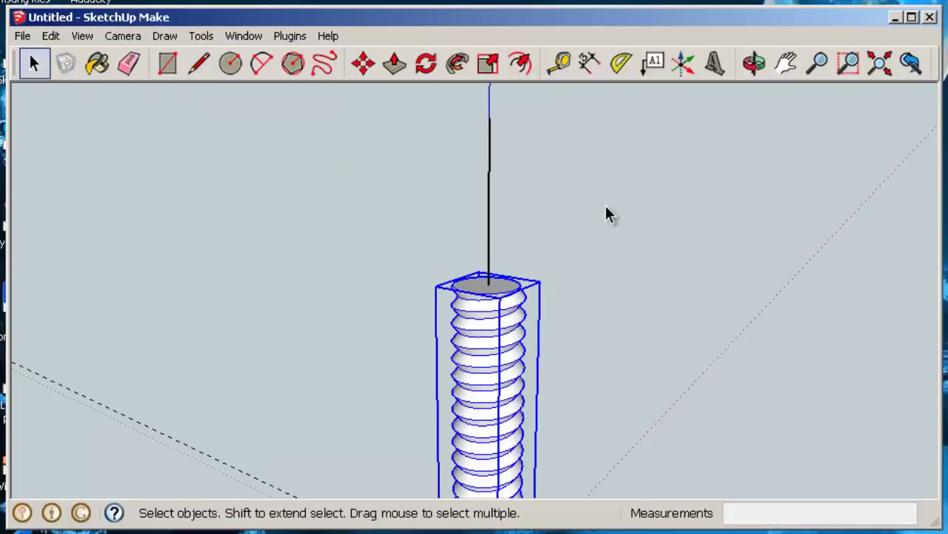
pyautogui.moveTo(605, 203); pyautogui.dragTo(508, 195, button='middle')
# - Select the new vertical edge and zoom and pan to centre the screw's top face
pyautogui.click(505, 194)
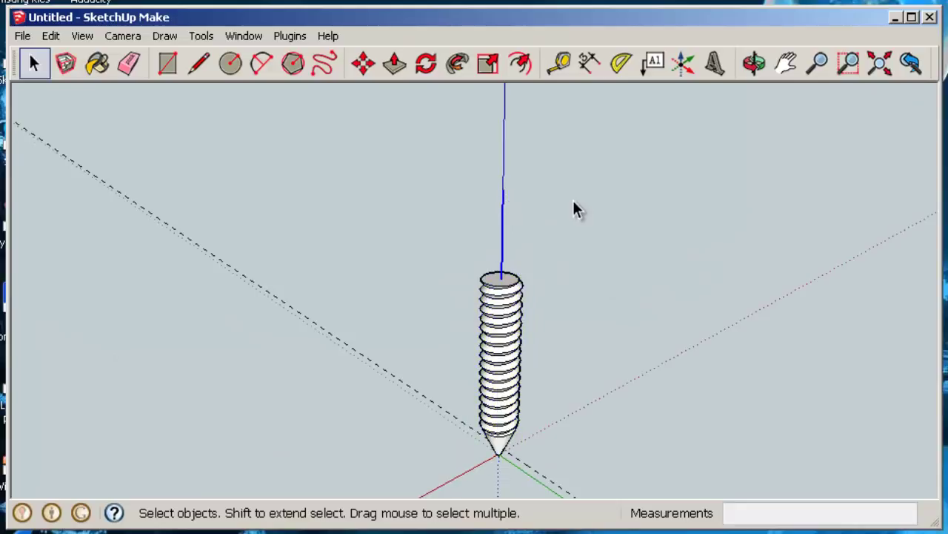
pyautogui.moveTo(574, 205); pyautogui.dragTo(499, 191, button='middle')
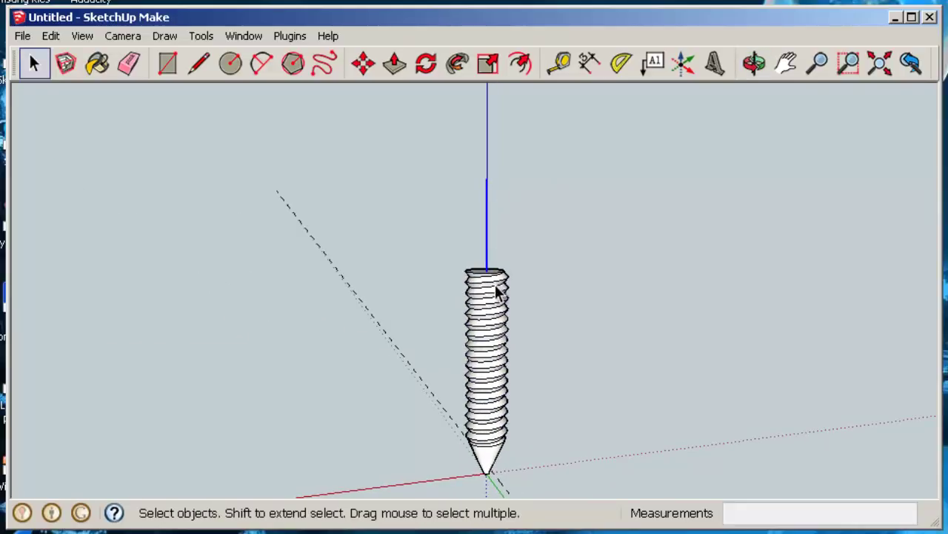
pyautogui.scroll(2, 504, 274)
pyautogui.moveTo(511, 254); pyautogui.dragTo(542, 342, button='middle')
pyautogui.scroll(3, 492, 269)
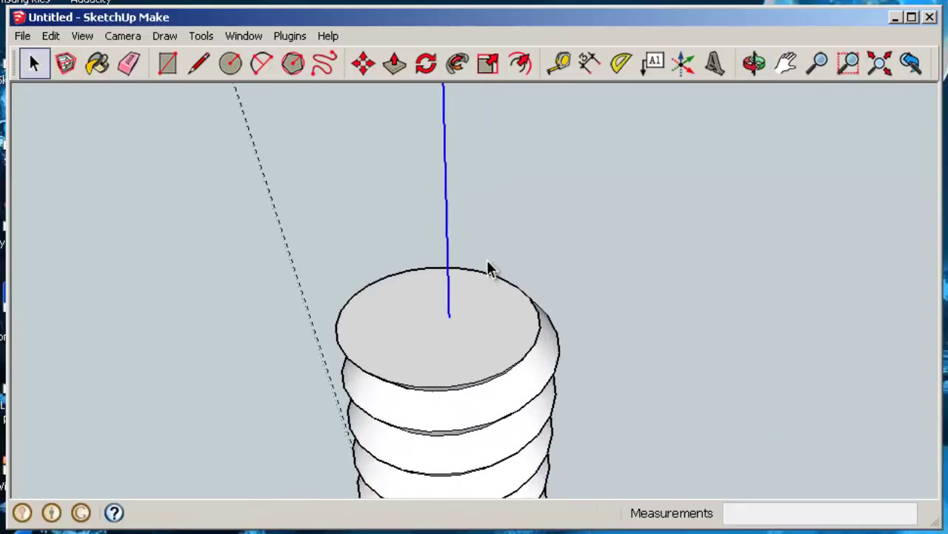
pyautogui.keyDown('shift'); pyautogui.moveTo(502, 277); pyautogui.dragTo(599, 282, button='middle'); pyautogui.keyUp('shift')
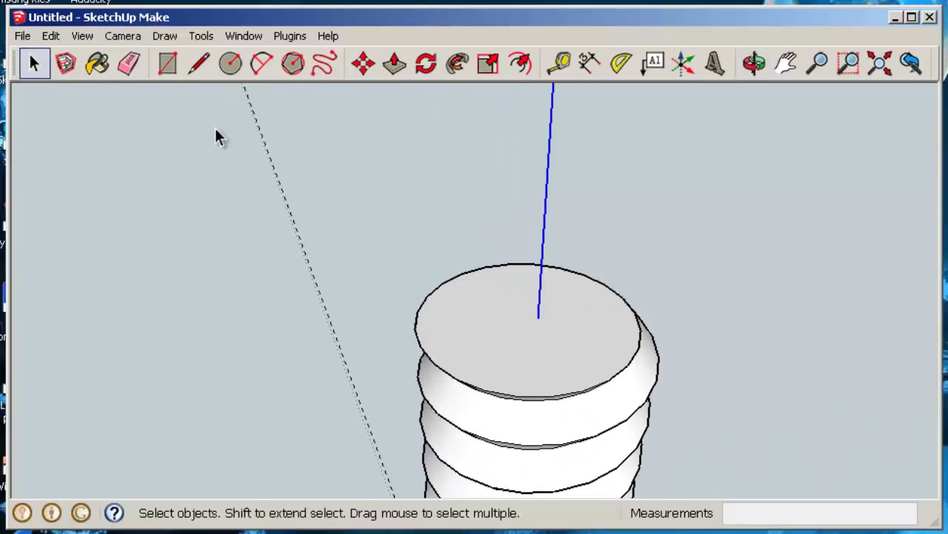
# - Draw a 320 mm-radius circle centred on the axis point of the screw's top face
pyautogui.click(229, 62)
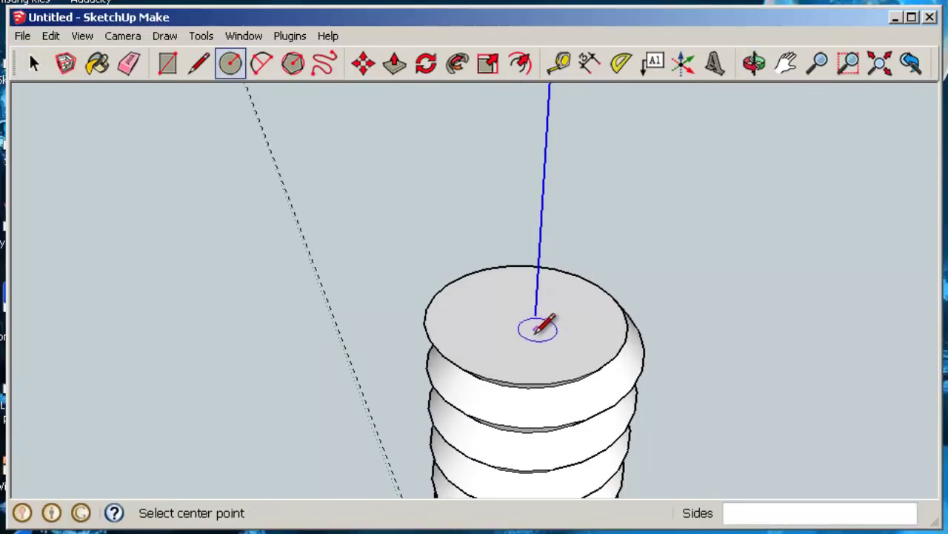
pyautogui.scroll(2, 539, 320)
pyautogui.click(518, 302)
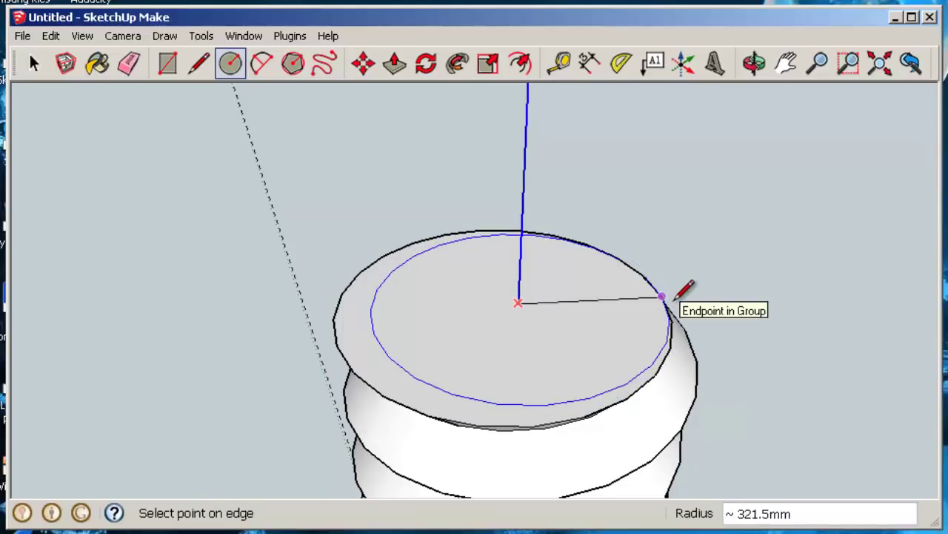
pyautogui.moveTo(684, 289); pyautogui.dragTo(527, 328, button='middle')
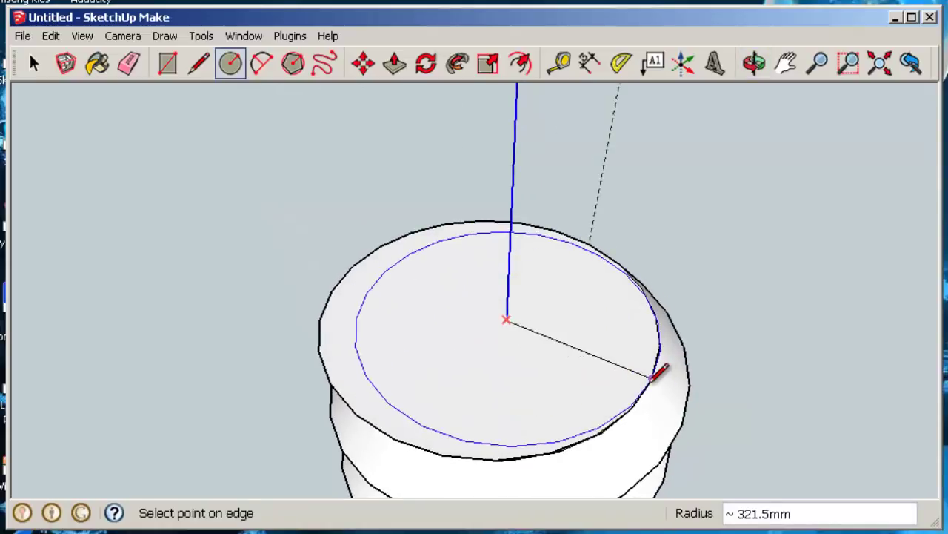
pyautogui.scroll(2, 654, 378)
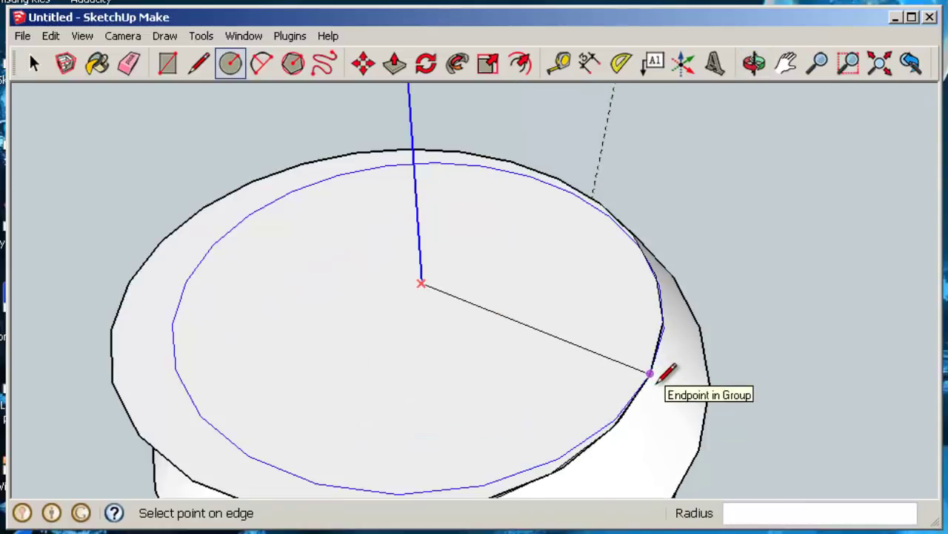
pyautogui.scroll(-1, 661, 332)
pyautogui.scroll(1, 662, 330)
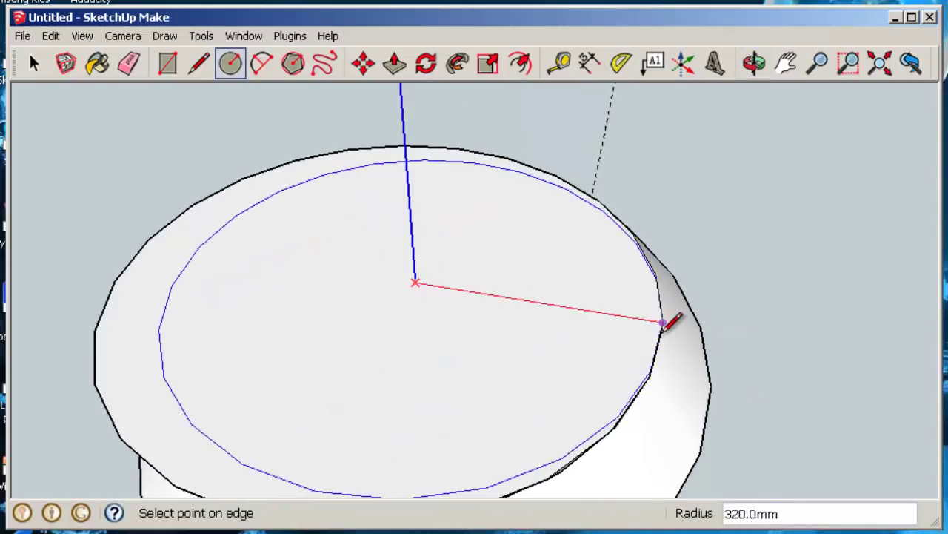
pyautogui.scroll(-1, 663, 323)
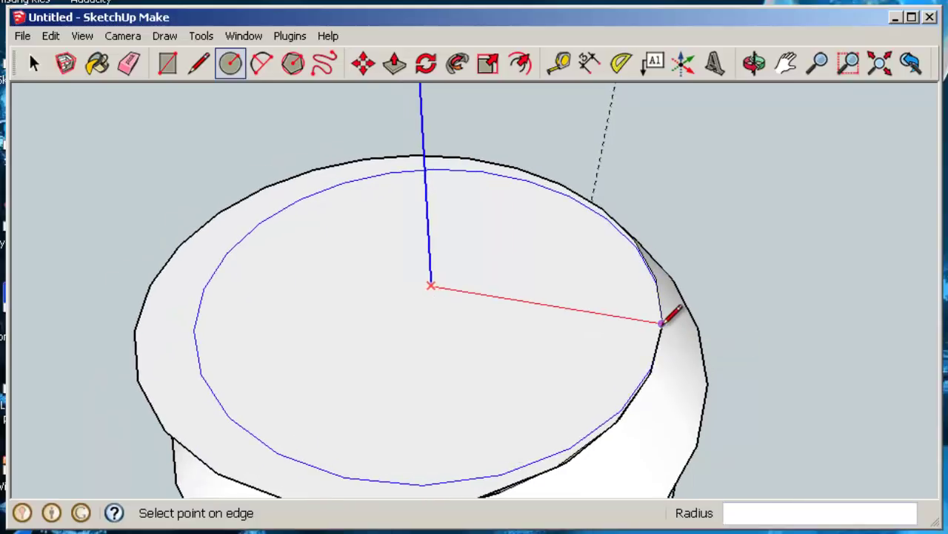
pyautogui.scroll(1, 662, 323)
pyautogui.scroll(1, 662, 323)
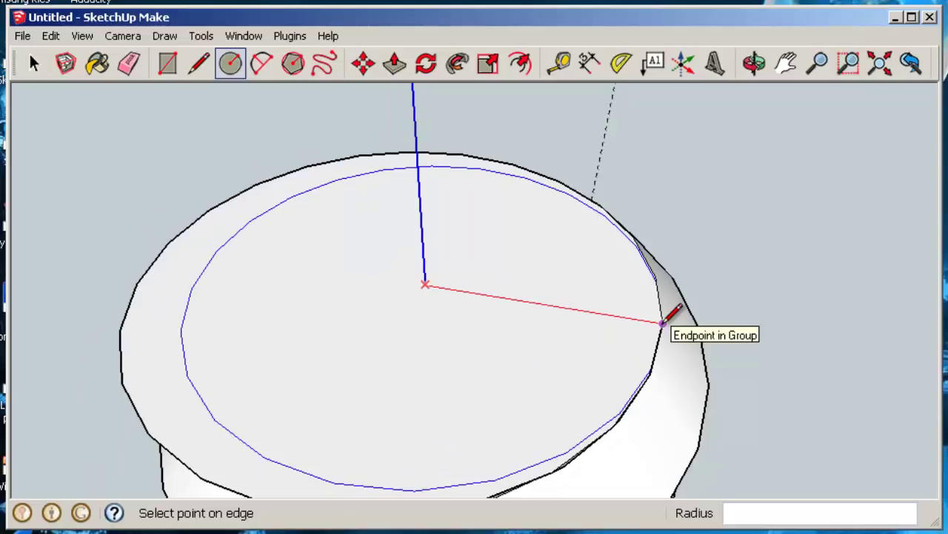
pyautogui.click(662, 323)
pyautogui.scroll(-2, 756, 382)
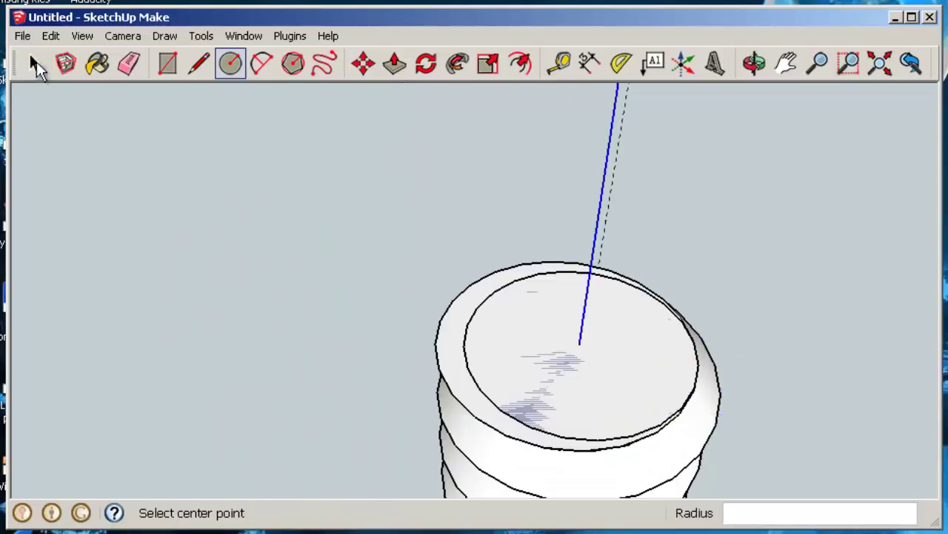
# - Turn the new circular face on the shaft top into its own group
pyautogui.click(34, 65)
pyautogui.click(576, 391)
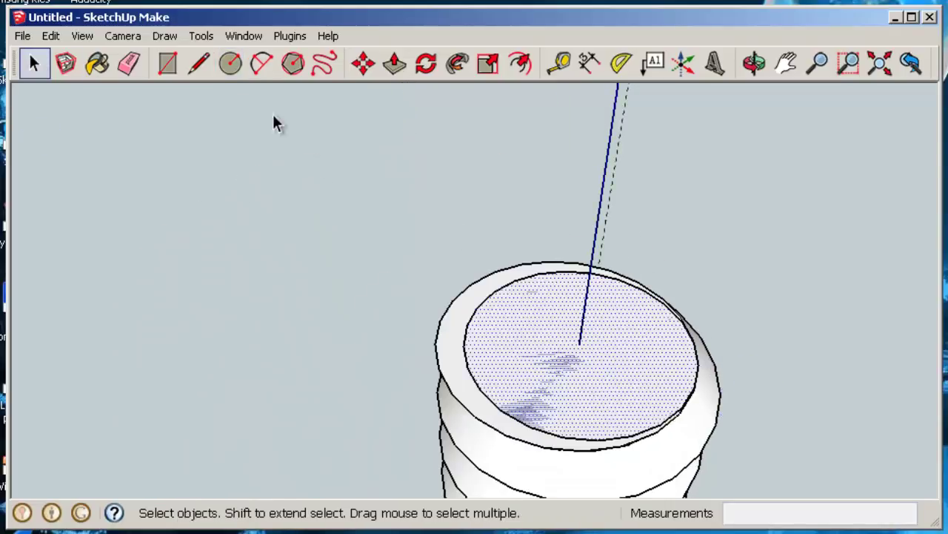
pyautogui.click(49, 36)
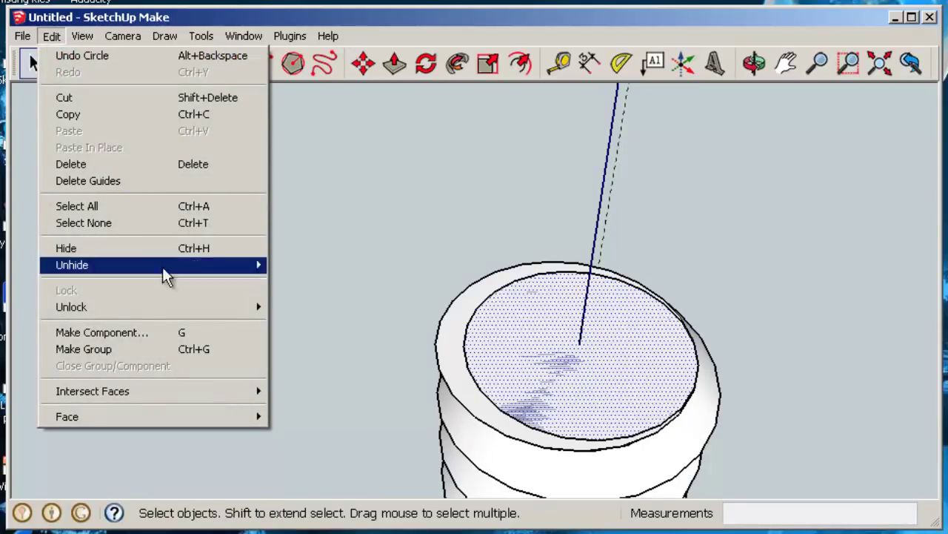
pyautogui.click(184, 349)
# - Open the shaft-top group for editing and select its circular top face
pyautogui.moveTo(829, 414); pyautogui.dragTo(576, 297, button='middle')
pyautogui.moveTo(485, 323); pyautogui.dragTo(621, 371, button='middle')
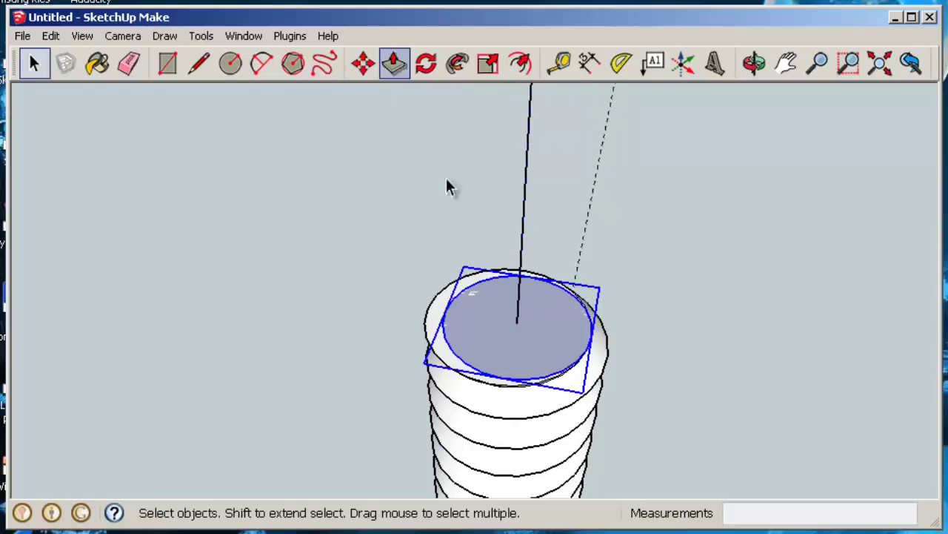
pyautogui.doubleClick(533, 324)
pyautogui.click(539, 337)
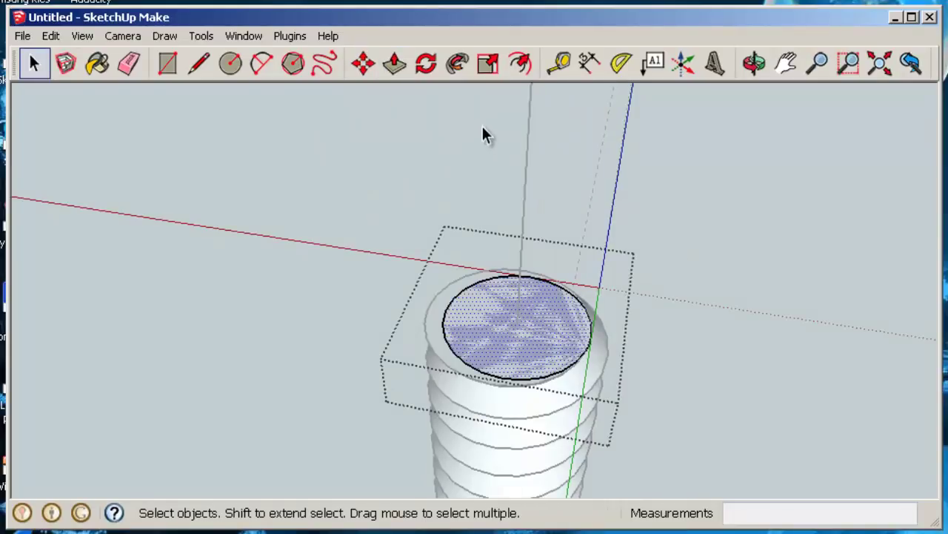
pyautogui.moveTo(661, 299); pyautogui.dragTo(511, 194, button='middle')
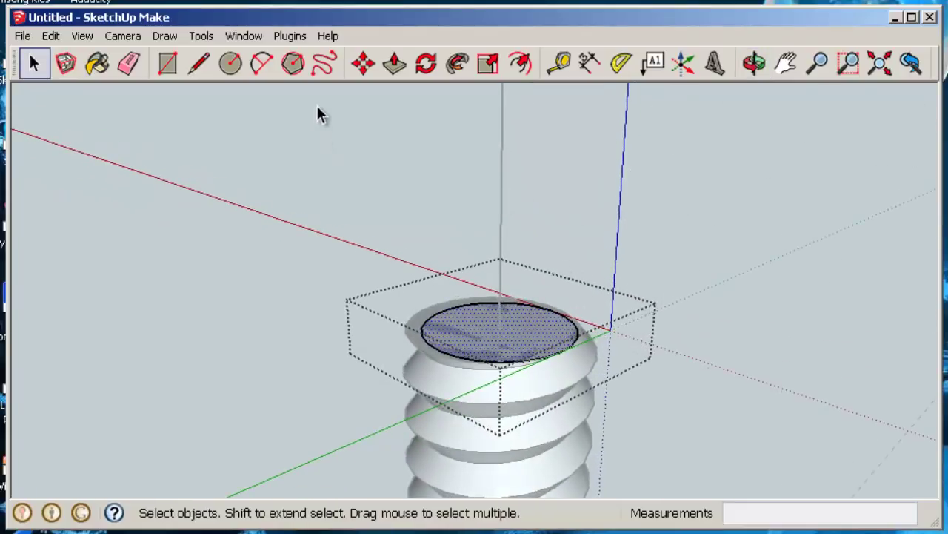
pyautogui.click(167, 63)
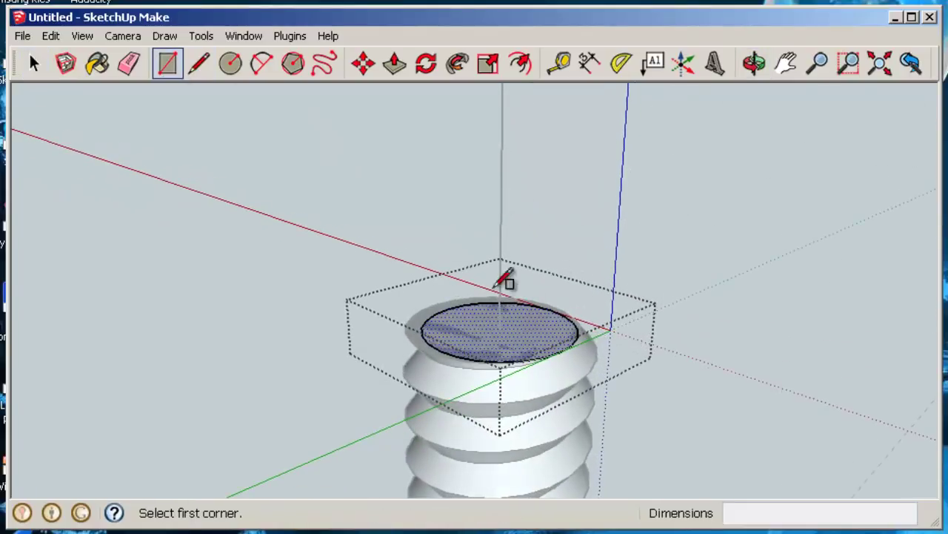
# - Draw a 206.4 mm by 626.1 mm upright rectangle rising from the top circle's centre
pyautogui.click(500, 326)
pyautogui.moveTo(600, 391); pyautogui.dragTo(645, 329, button='middle')
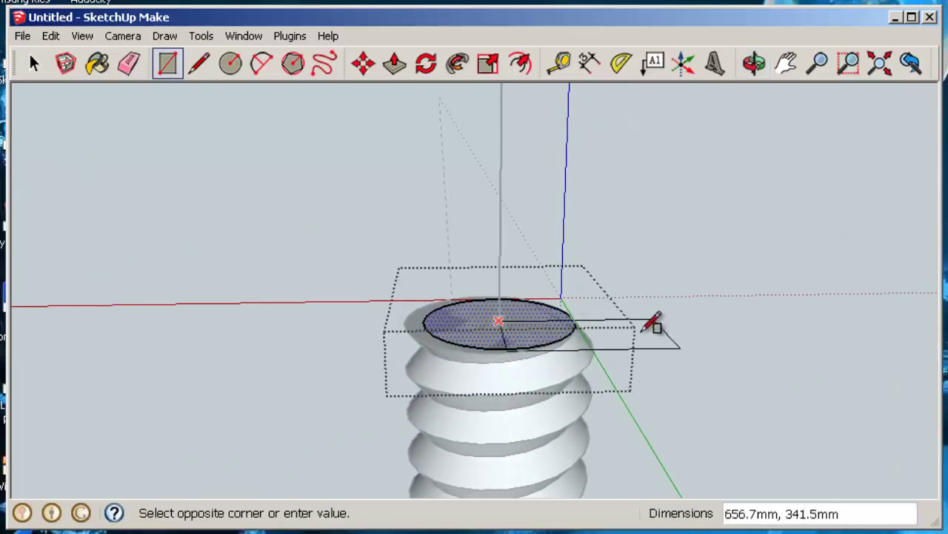
pyautogui.moveTo(663, 275); pyautogui.dragTo(604, 274, button='middle')
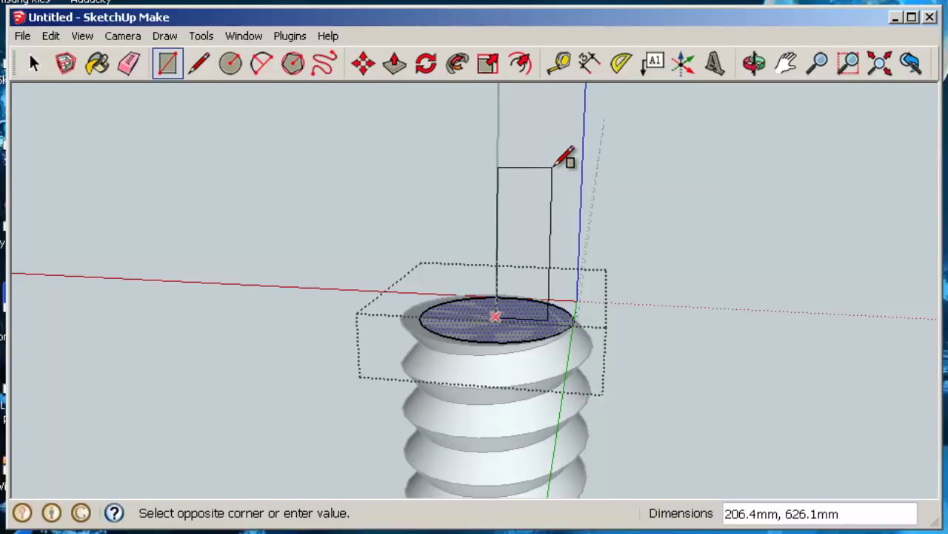
pyautogui.click(565, 157)
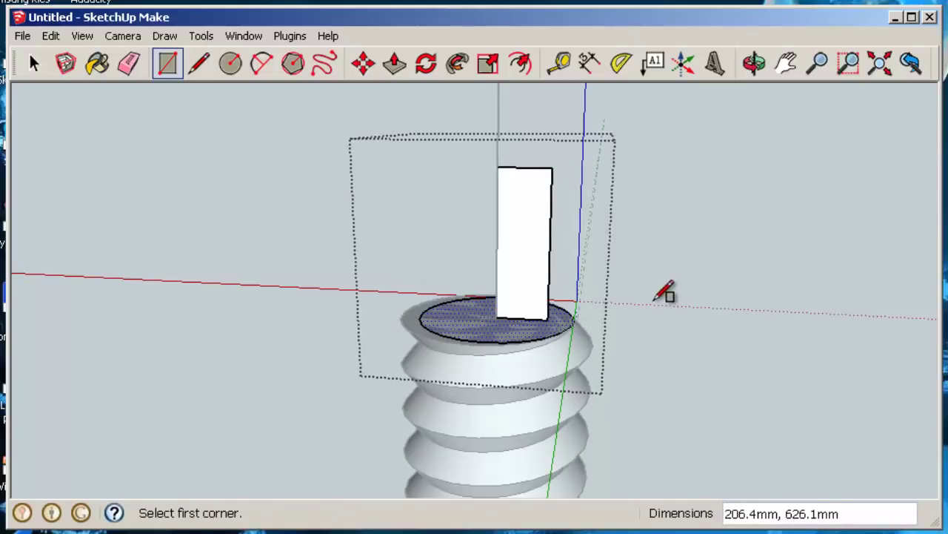
pyautogui.moveTo(662, 290); pyautogui.dragTo(728, 332, button='middle')
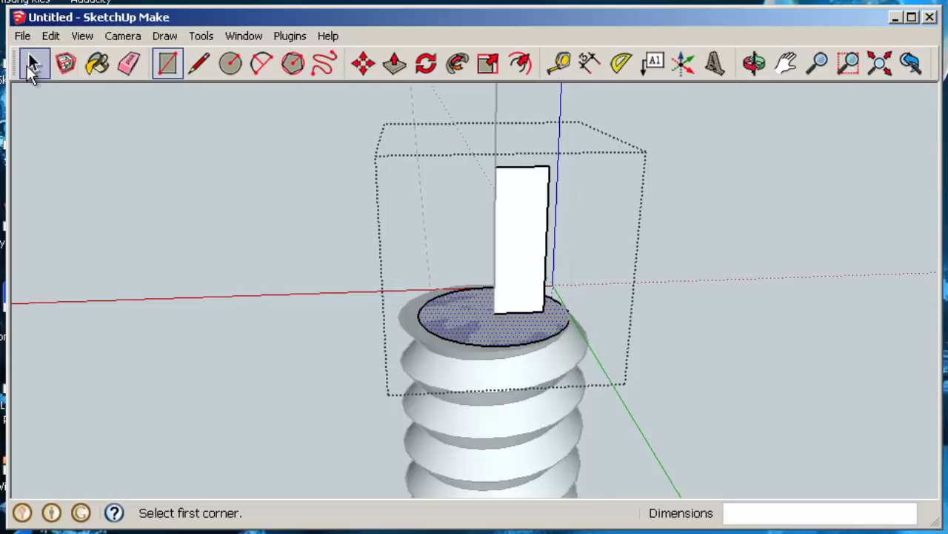
# - Make the upright rectangle face its own group via Edit > Make Group
pyautogui.click(34, 63)
pyautogui.moveTo(681, 266); pyautogui.dragTo(688, 367, button='middle')
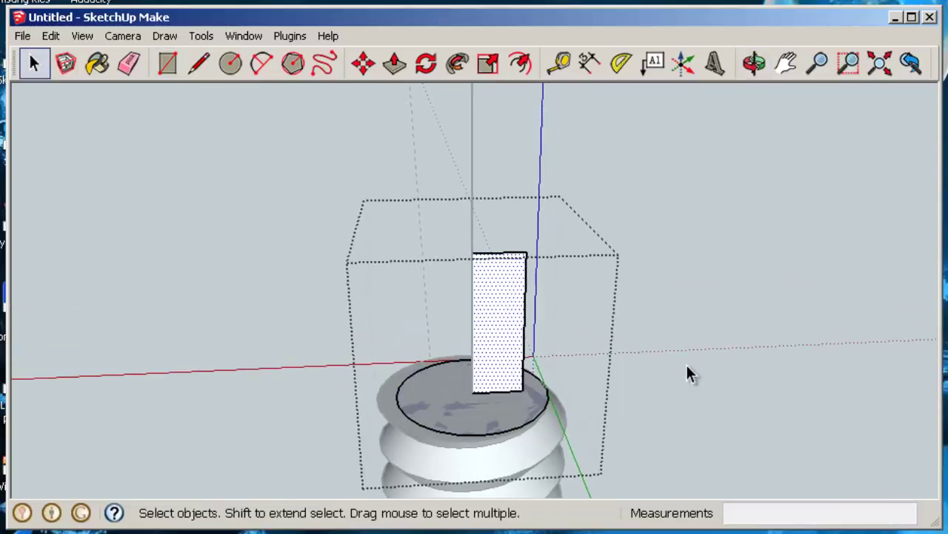
pyautogui.click(52, 35)
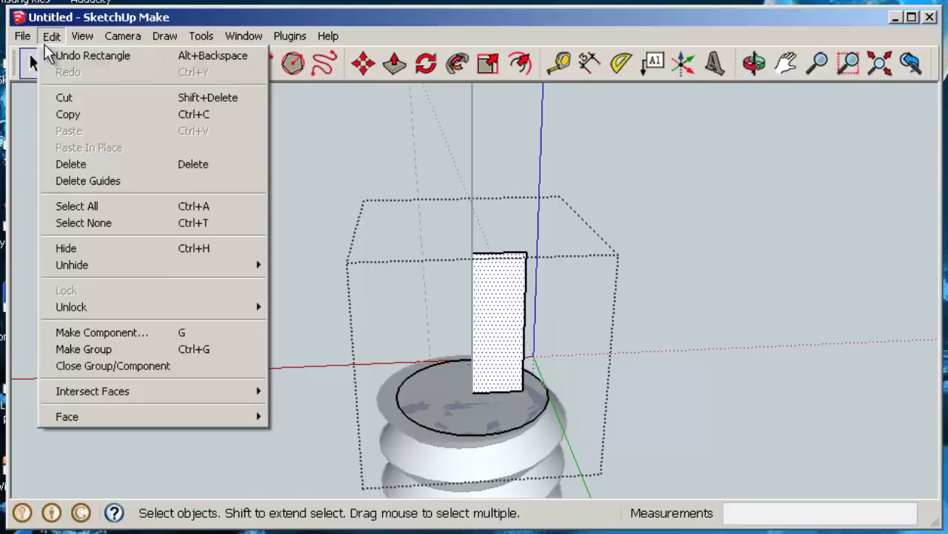
pyautogui.click(187, 349)
pyautogui.moveTo(585, 334); pyautogui.dragTo(538, 307, button='middle')
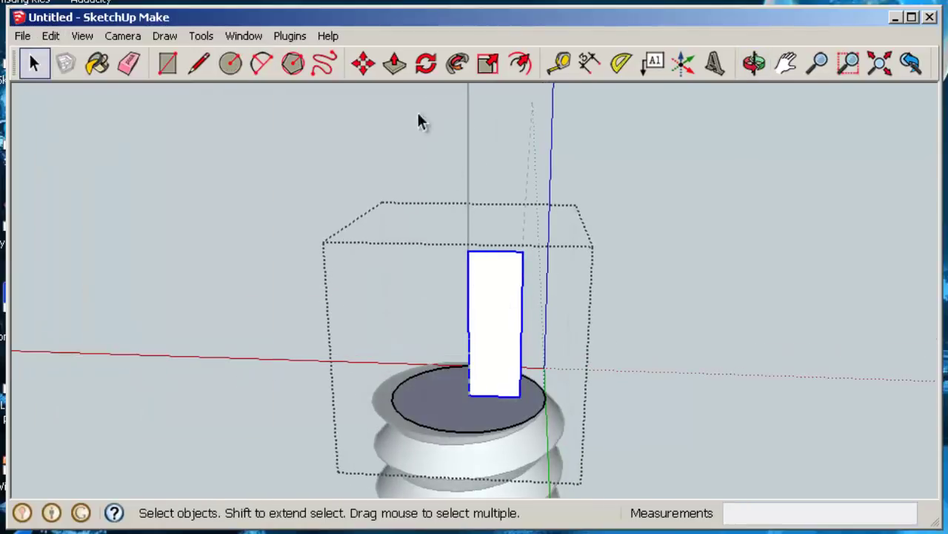
# - Scale the rectangle group taller and widen it toward the right
pyautogui.click(489, 67)
pyautogui.moveTo(495, 253); pyautogui.dragTo(496, 170)
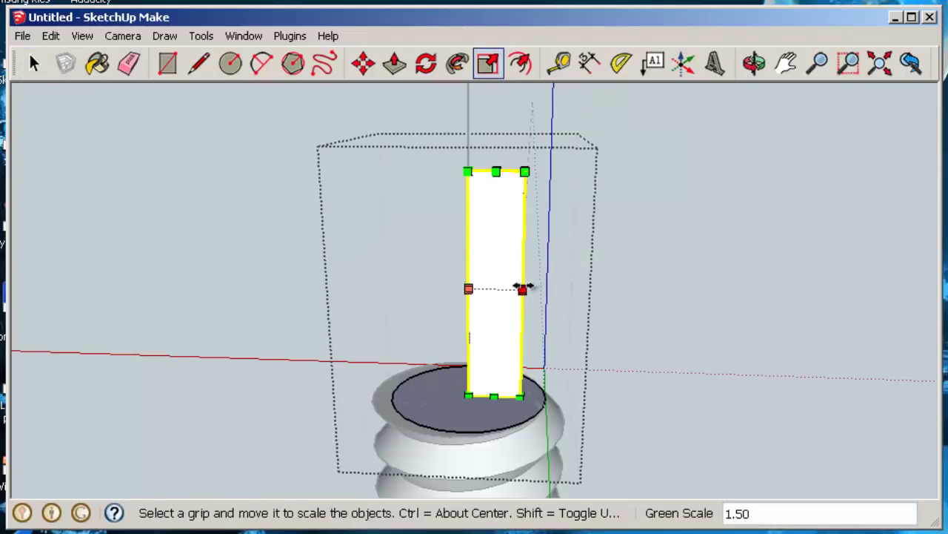
pyautogui.moveTo(523, 289); pyautogui.dragTo(620, 315)
pyautogui.scroll(-2, 578, 317)
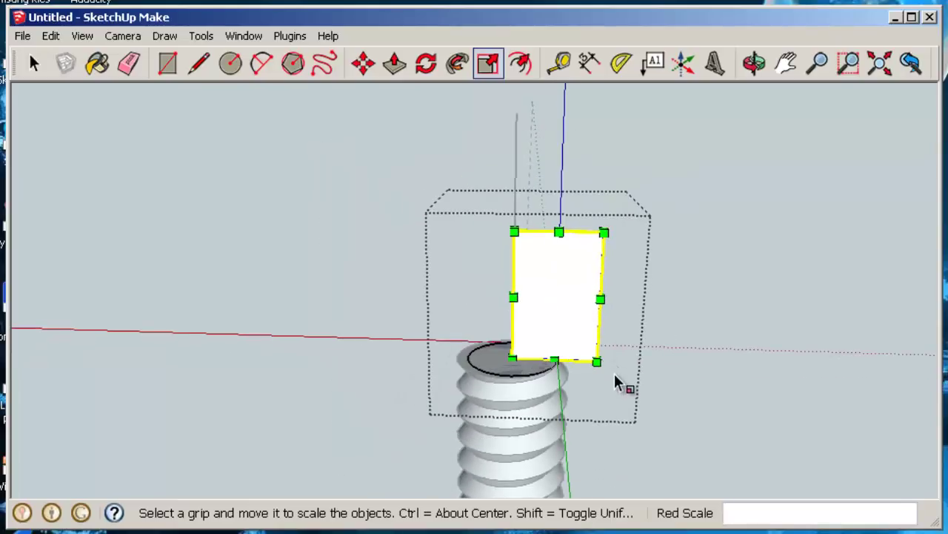
pyautogui.scroll(-2, 614, 375)
pyautogui.moveTo(692, 436); pyautogui.dragTo(615, 376, button='middle')
# - Stretch the rectangle taller again and widen it to 1.40, ending at 1.12 green-axis scale
pyautogui.moveTo(524, 147); pyautogui.dragTo(524, 114)
pyautogui.moveTo(550, 172); pyautogui.dragTo(573, 175)
pyautogui.scroll(-3, 589, 242)
pyautogui.keyDown('shift'); pyautogui.moveTo(591, 207); pyautogui.dragTo(508, 233, button='middle'); pyautogui.keyUp('shift')
pyautogui.scroll(3, 504, 230)
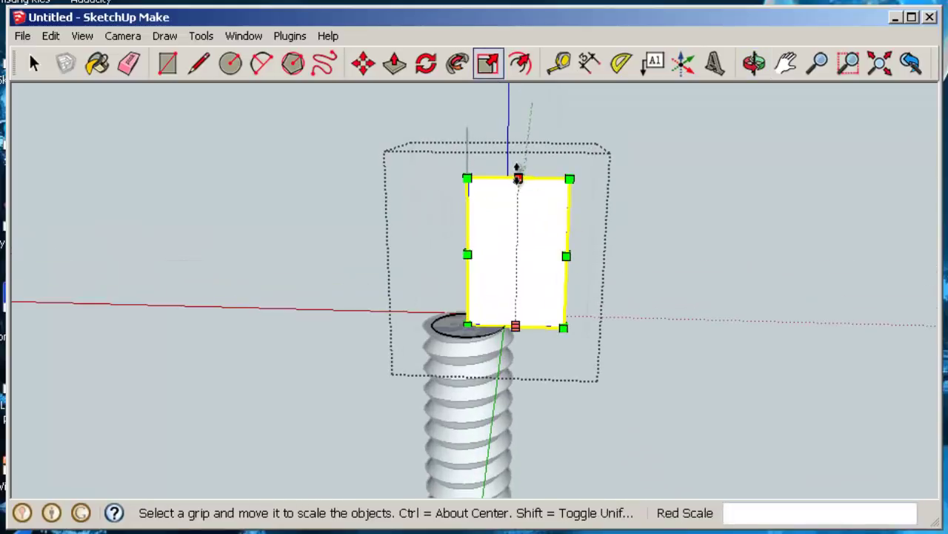
pyautogui.moveTo(517, 170); pyautogui.dragTo(519, 157)
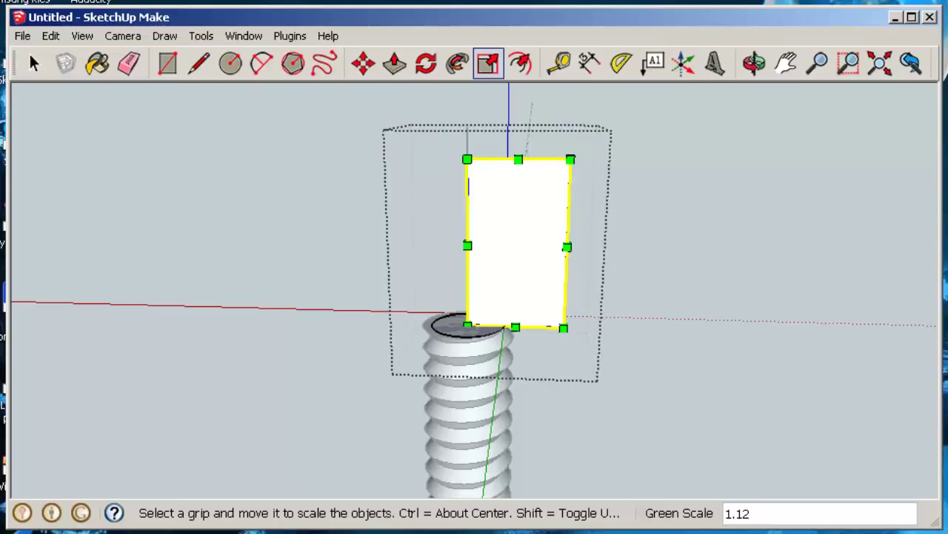
pyautogui.click(33, 63)
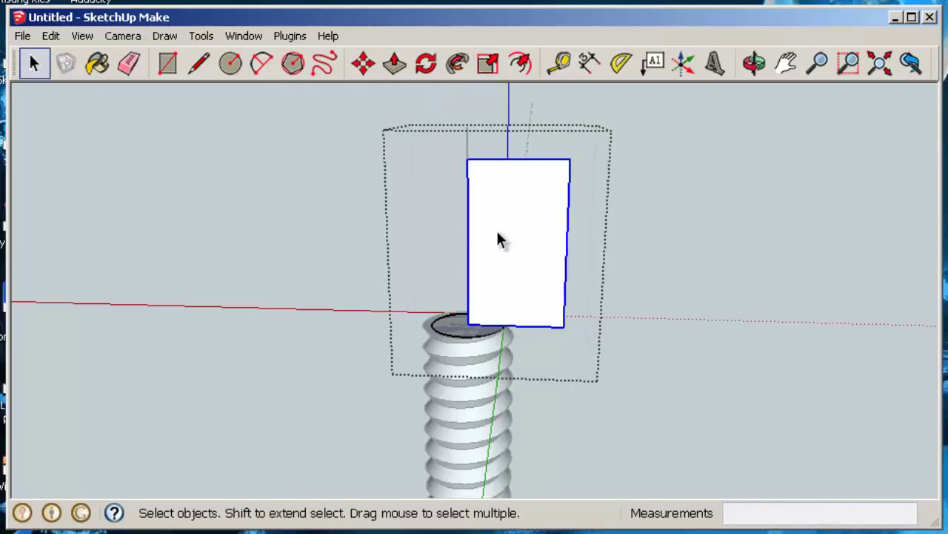
# - Inside the rectangle group, start an arc from its right edge to its bottom edge, bulging about 136.4 mm
pyautogui.doubleClick(519, 210)
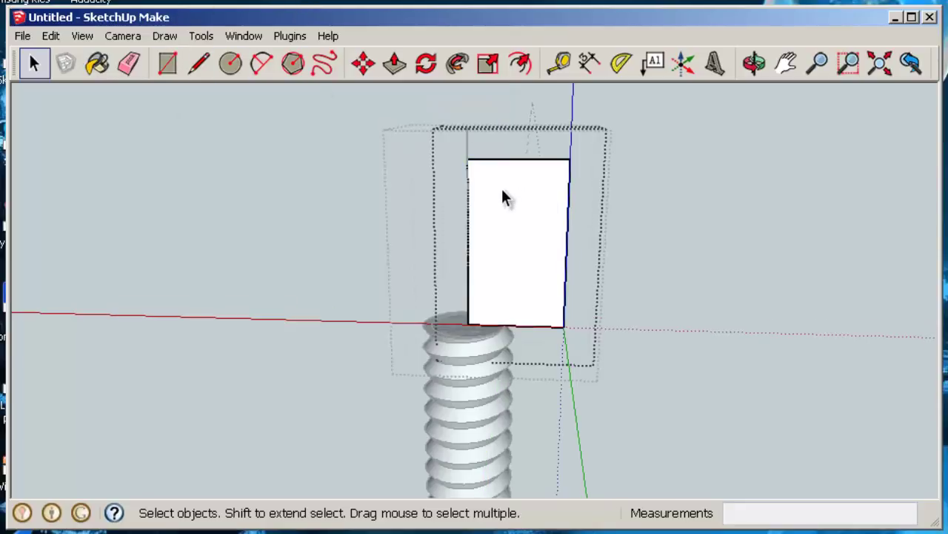
pyautogui.scroll(2, 502, 199)
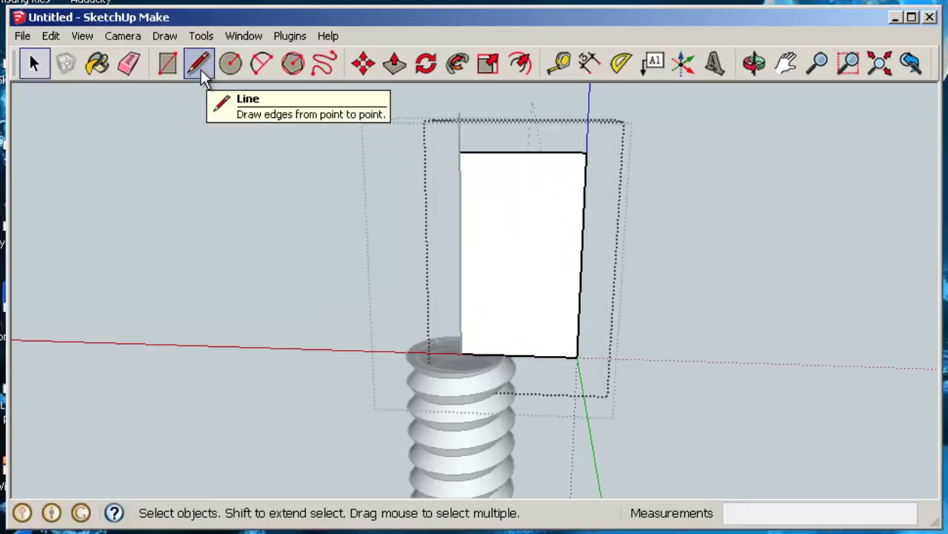
pyautogui.click(262, 63)
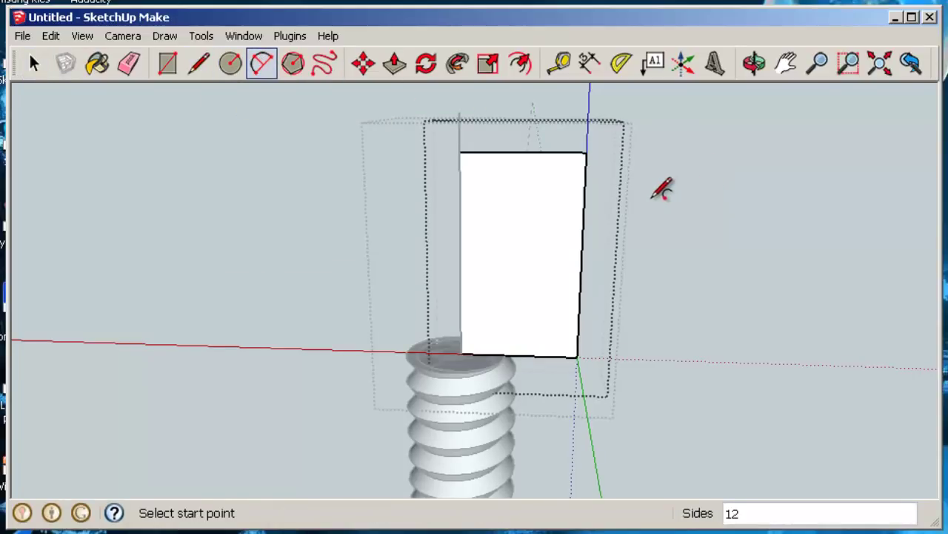
pyautogui.click(584, 201)
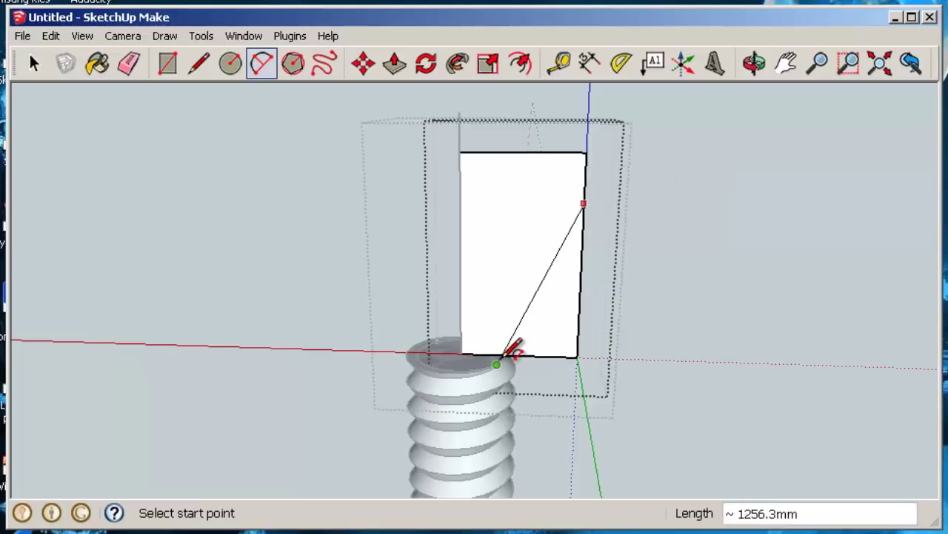
pyautogui.scroll(2, 508, 349)
pyautogui.scroll(2, 510, 354)
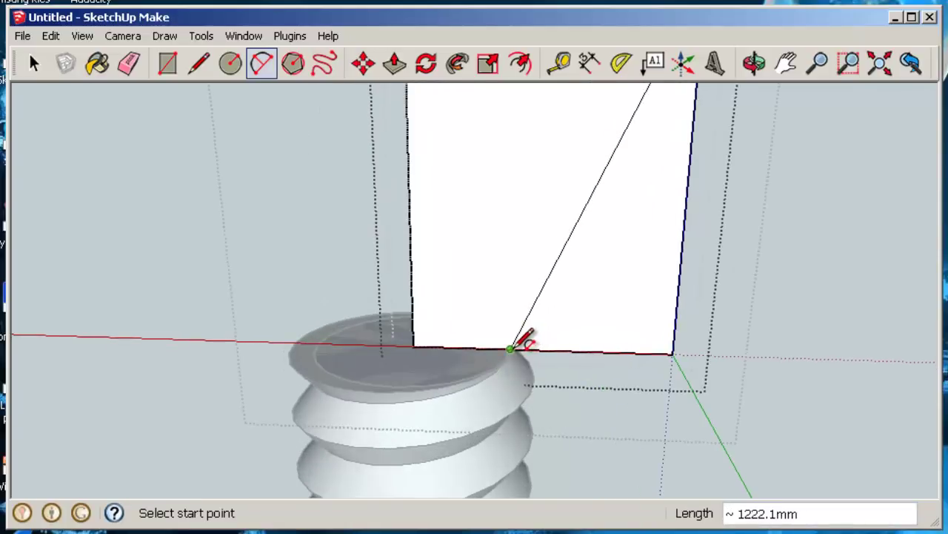
pyautogui.click(510, 348)
pyautogui.scroll(-2, 597, 275)
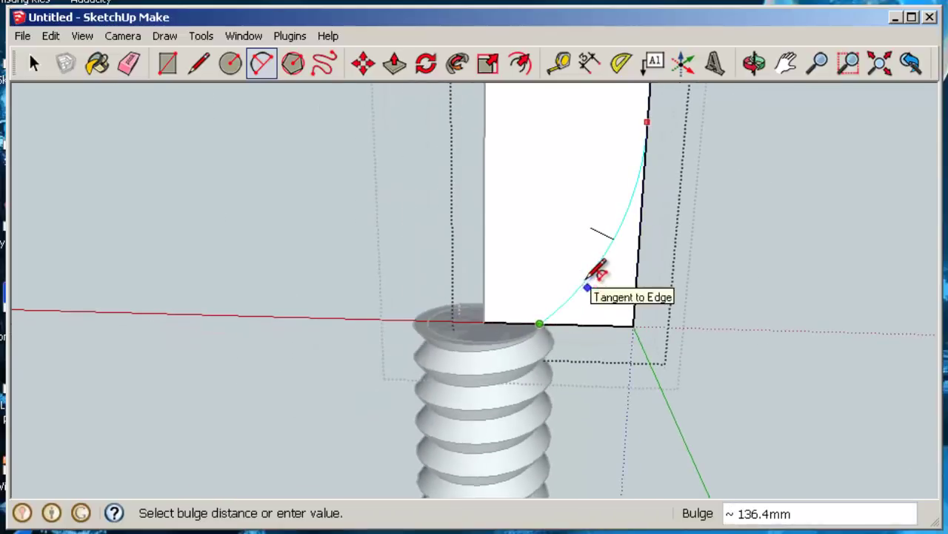
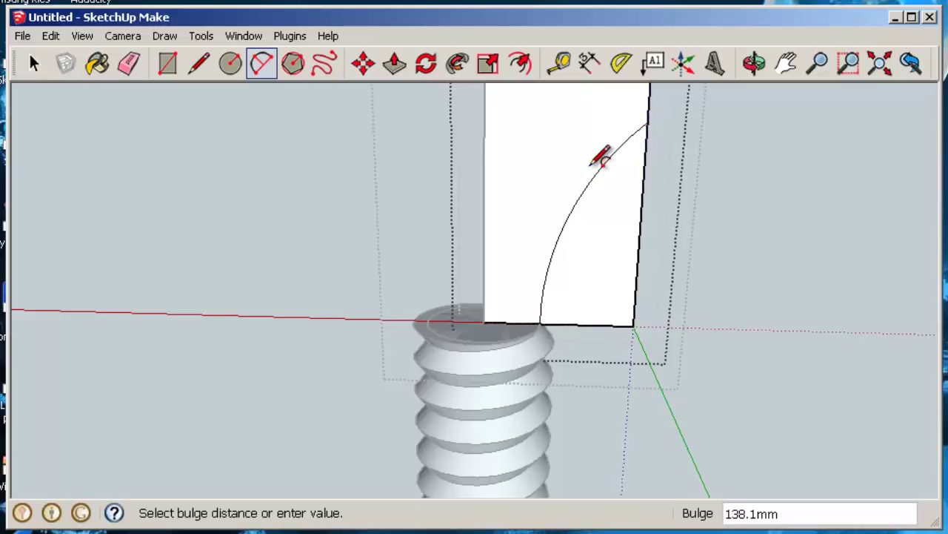
# - Complete the curved arc along the profile face's flaring side
pyautogui.click(600, 154)
pyautogui.scroll(-2, 699, 269)
pyautogui.moveTo(704, 271)
pyautogui.keyDown('shift'); pyautogui.mouseDown(button='middle')
pyautogui.moveTo(713, 331)
pyautogui.moveTo(682, 371)
pyautogui.mouseUp(button='middle'); pyautogui.keyUp('shift')
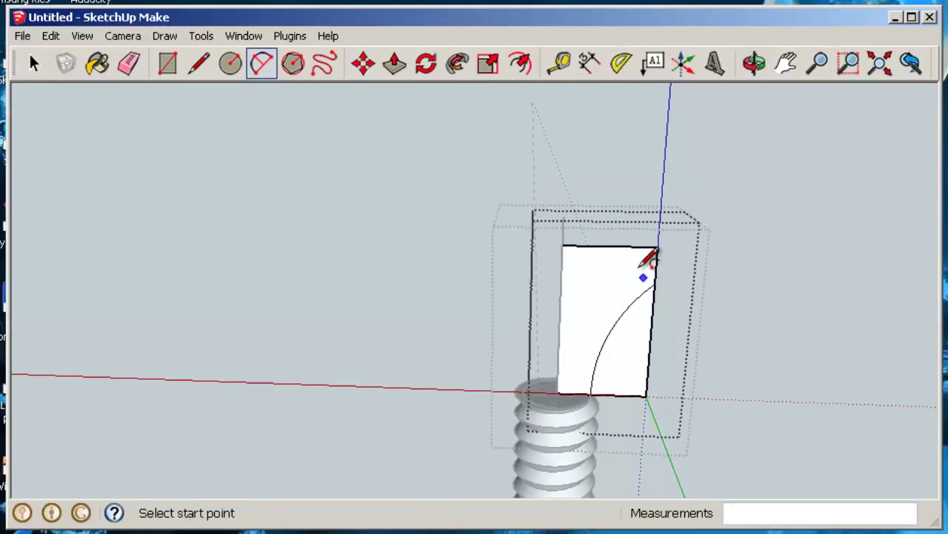
pyautogui.scroll(1, 645, 259)
pyautogui.scroll(3, 641, 250)
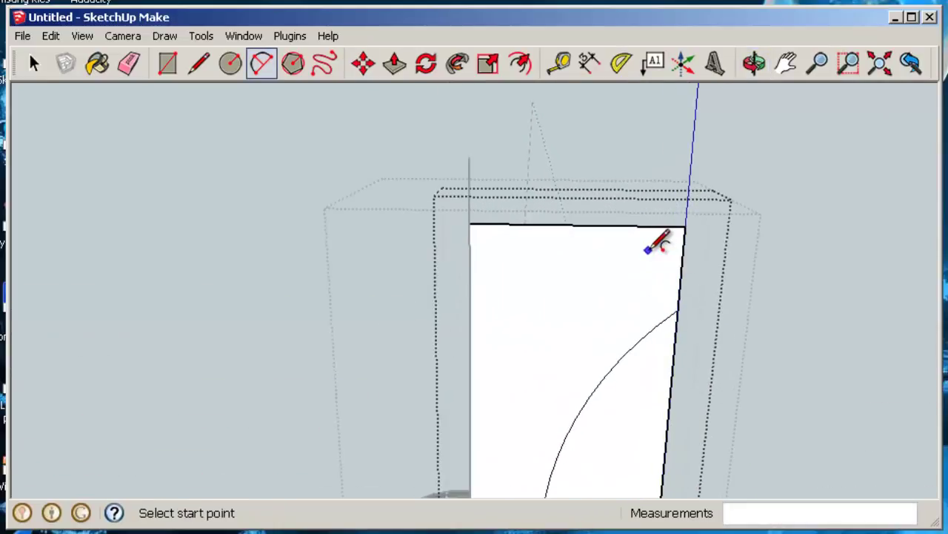
# - Round the top-right corner with a tangent arc of about 219.2mm radius
pyautogui.click(618, 213)
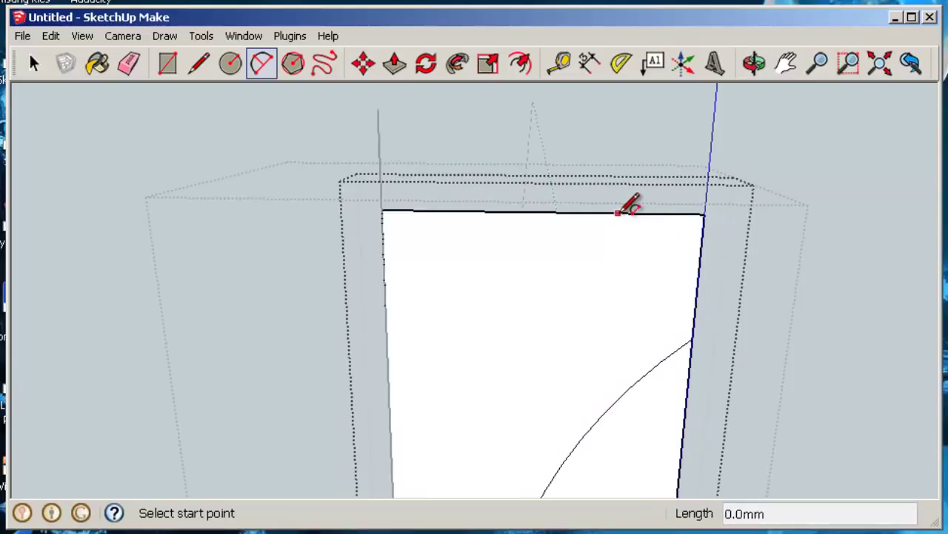
pyautogui.click(696, 296)
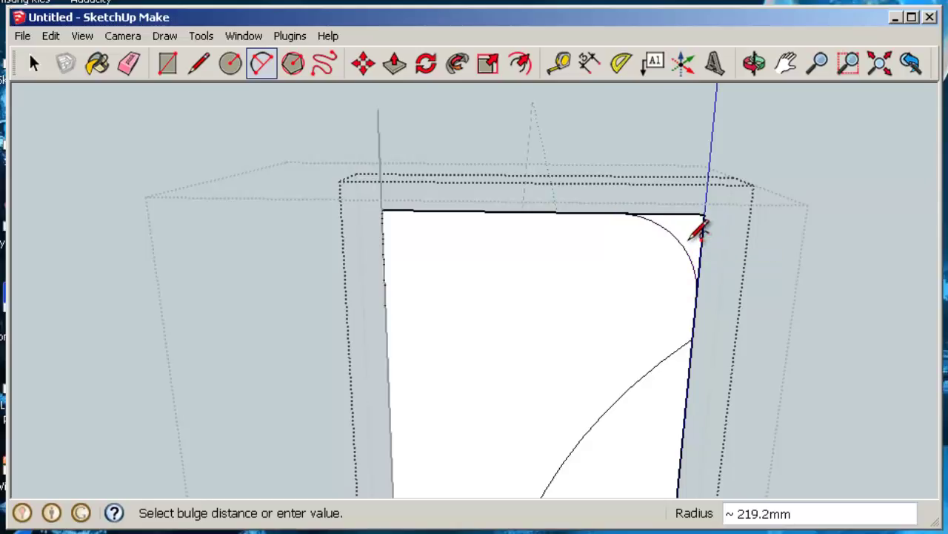
pyautogui.click(701, 232)
# - Erase the square corner edges behind both arcs so the profile face follows the curves
pyautogui.click(132, 67)
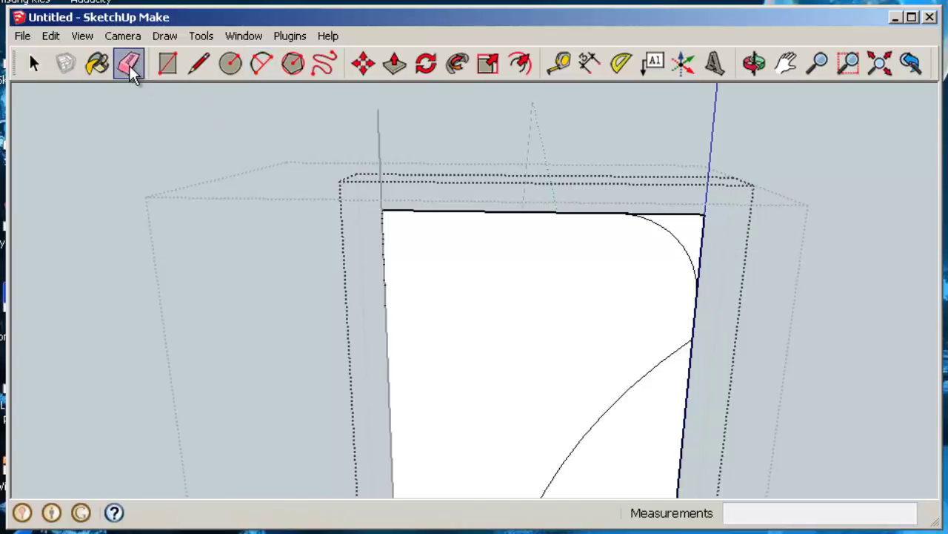
pyautogui.scroll(4, 704, 216)
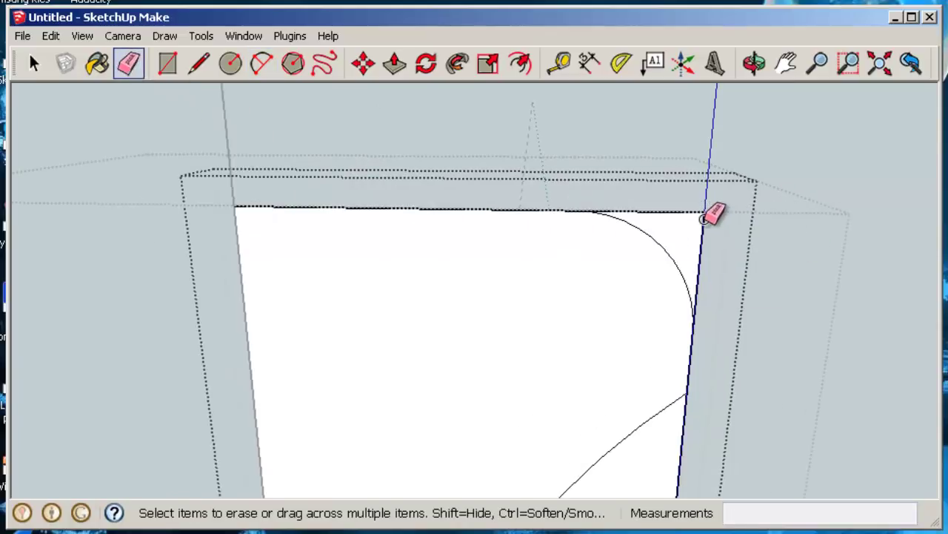
pyautogui.moveTo(700, 208); pyautogui.dragTo(709, 205)
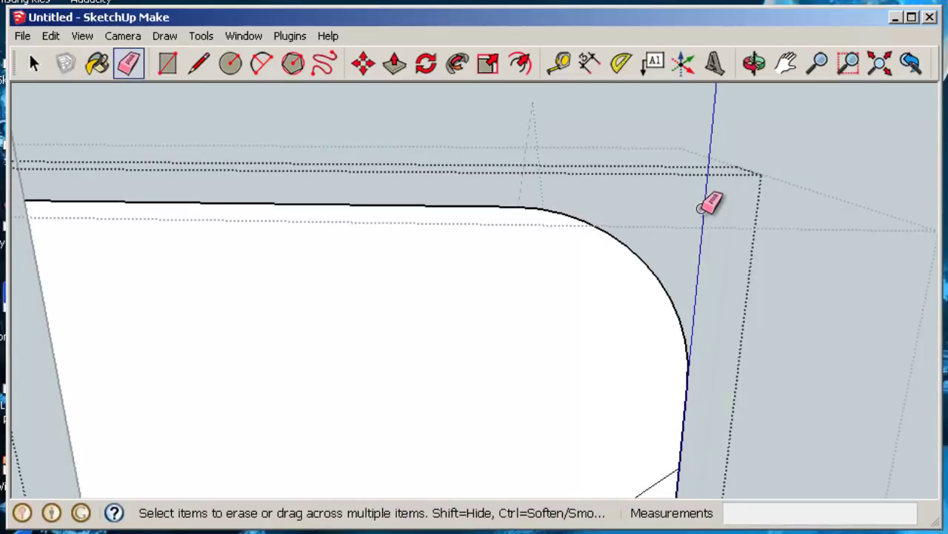
pyautogui.scroll(-3, 709, 384)
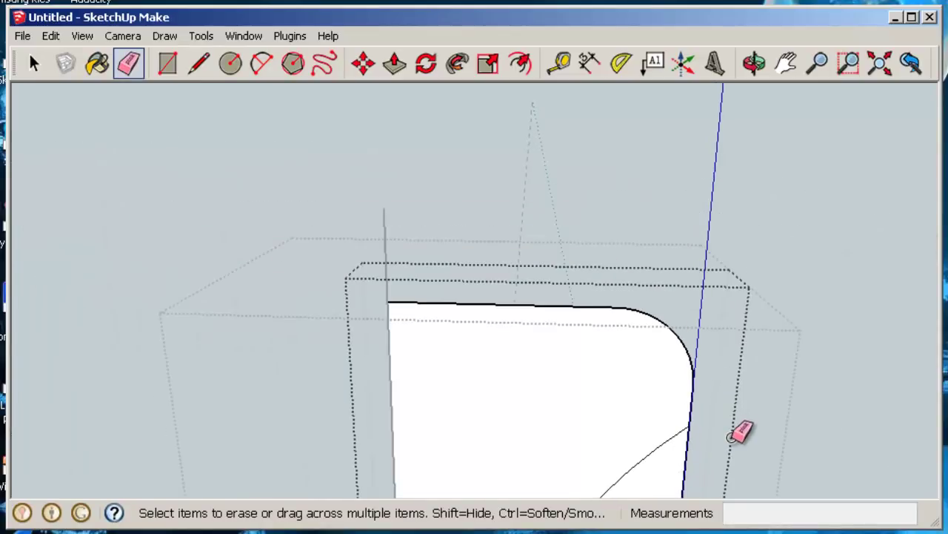
pyautogui.moveTo(741, 433); pyautogui.dragTo(652, 207, button='middle')
pyautogui.moveTo(640, 430); pyautogui.dragTo(586, 318, button='middle')
pyautogui.scroll(3, 572, 363)
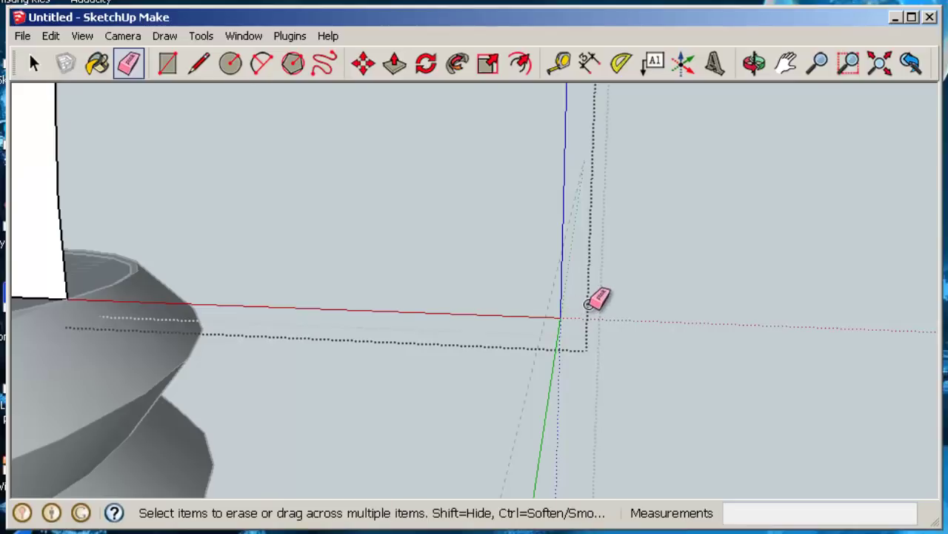
pyautogui.scroll(4, 558, 296)
pyautogui.keyDown('shift'); pyautogui.moveTo(670, 270); pyautogui.dragTo(555, 401, button='middle'); pyautogui.keyUp('shift')
pyautogui.press('e')
pyautogui.scroll(-5, 568, 360)
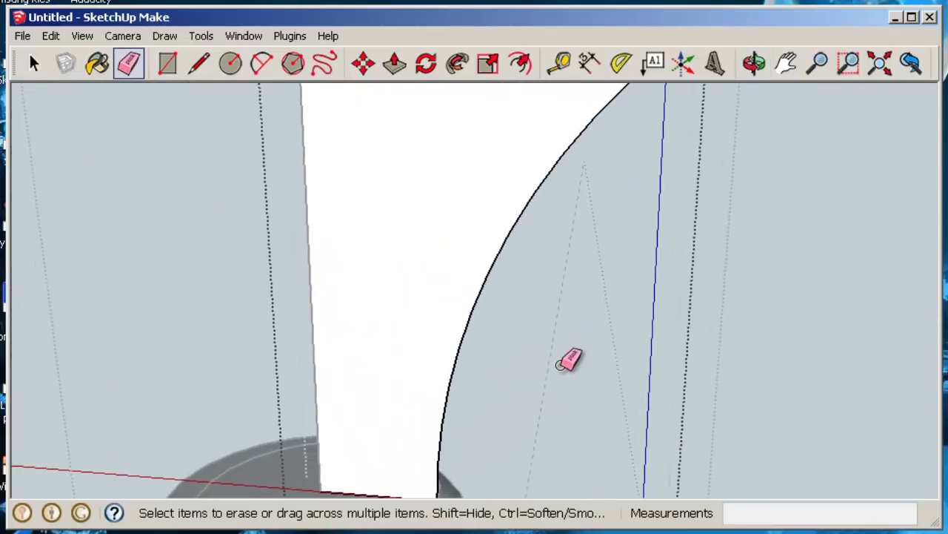
# - Explode the head profile's group and pick the circle atop the thread as the path
pyautogui.click(35, 64)
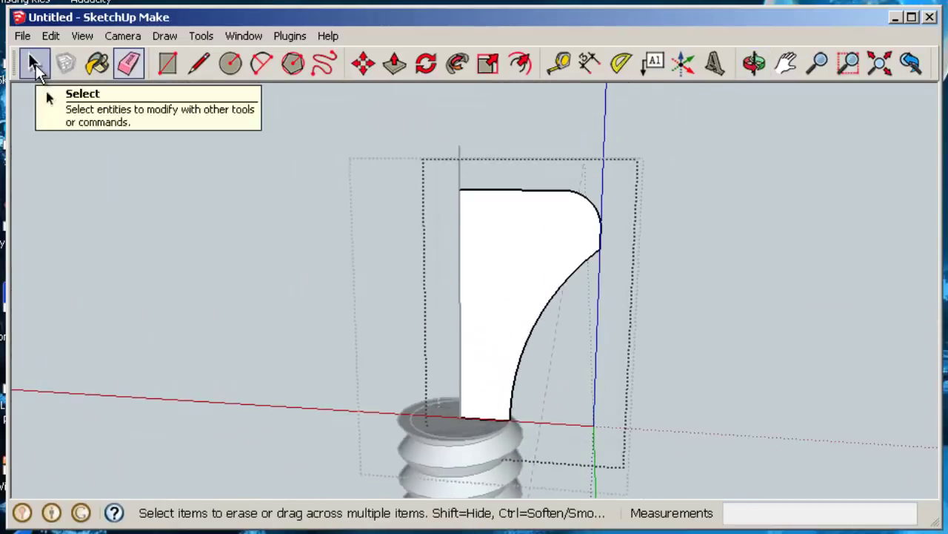
pyautogui.moveTo(673, 309); pyautogui.dragTo(647, 326, button='middle')
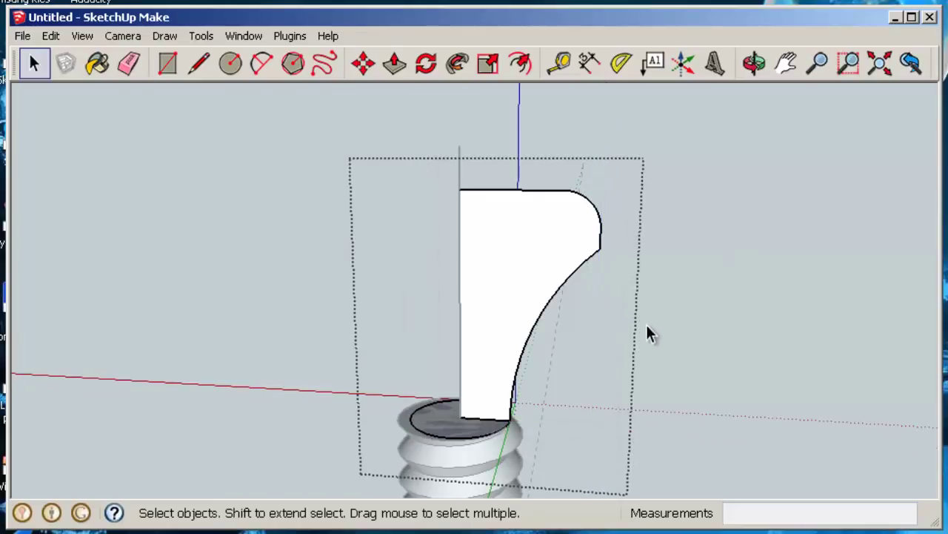
pyautogui.tripleClick(507, 326)
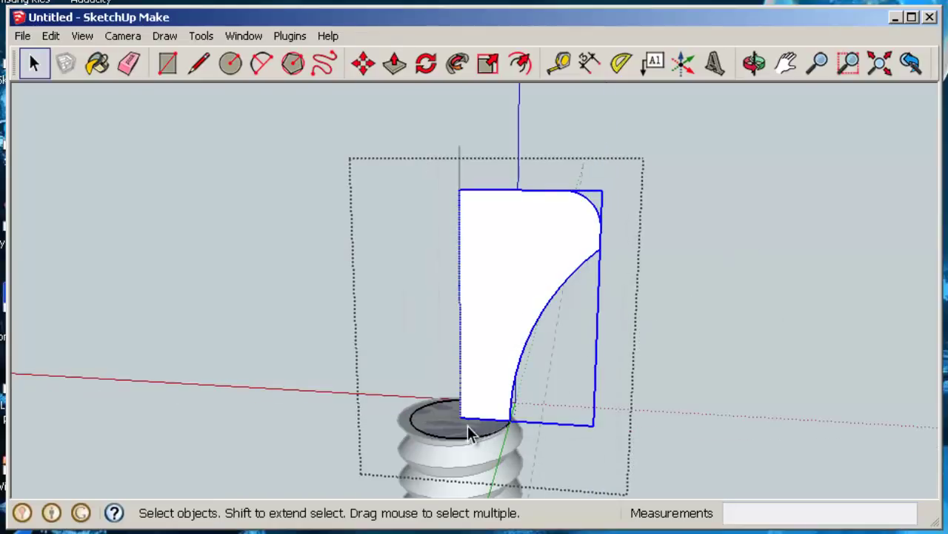
pyautogui.moveTo(468, 434); pyautogui.dragTo(519, 400, button='middle')
pyautogui.click(52, 37)
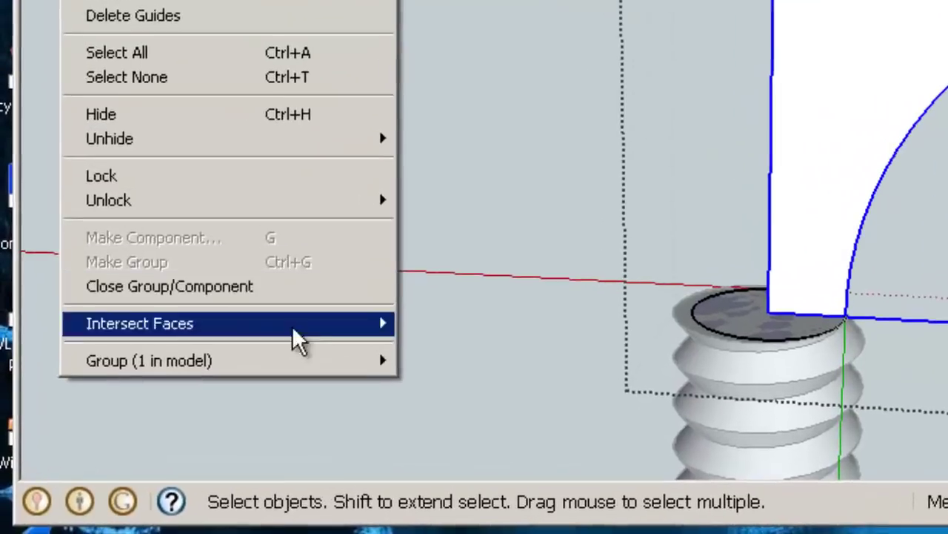
pyautogui.moveTo(230, 416)
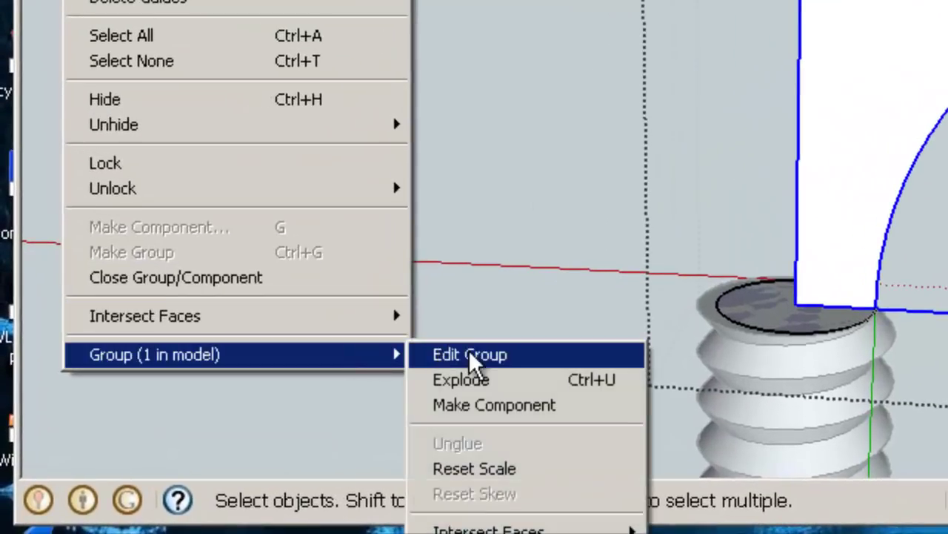
pyautogui.click(498, 396)
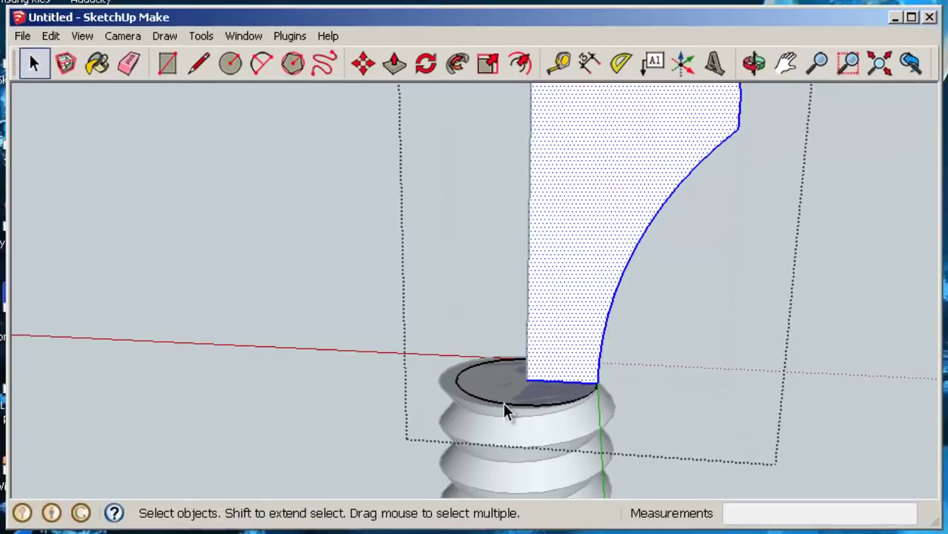
pyautogui.click(504, 403)
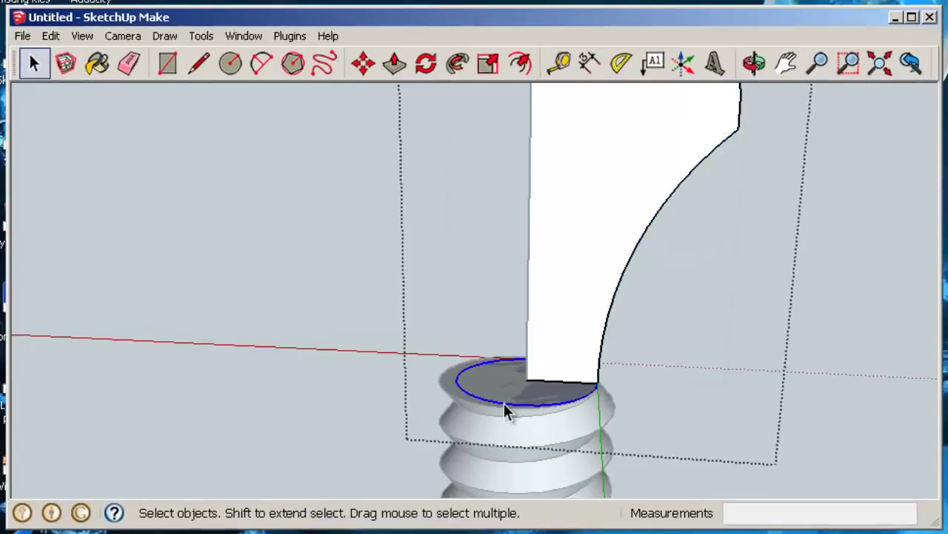
pyautogui.scroll(-2, 644, 395)
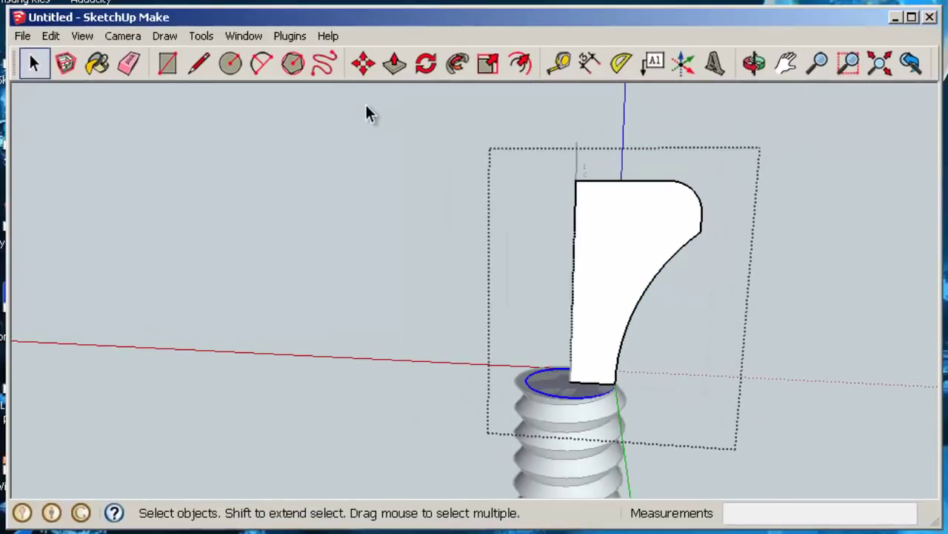
# - Sweep the curved profile around the top circle with Follow Me, then close the group
pyautogui.click(459, 61)
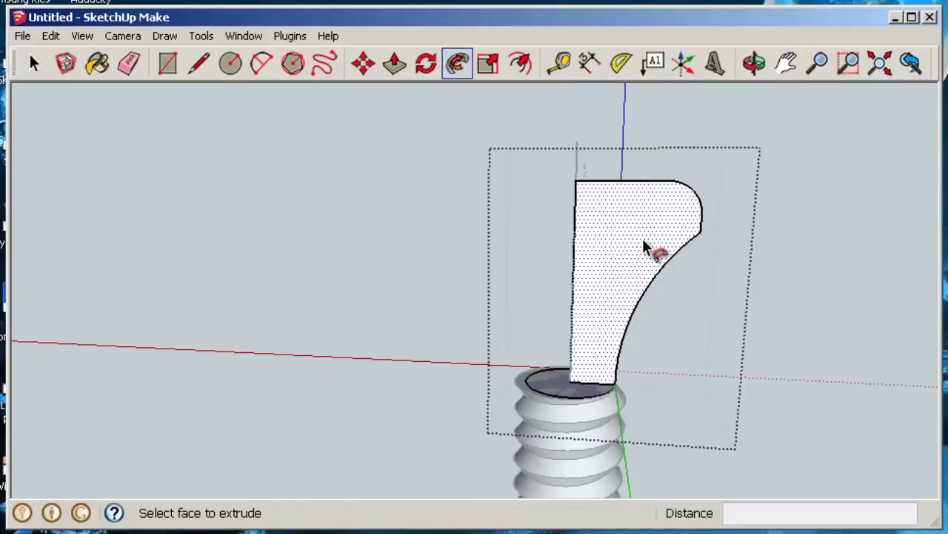
pyautogui.moveTo(643, 237); pyautogui.dragTo(438, 349)
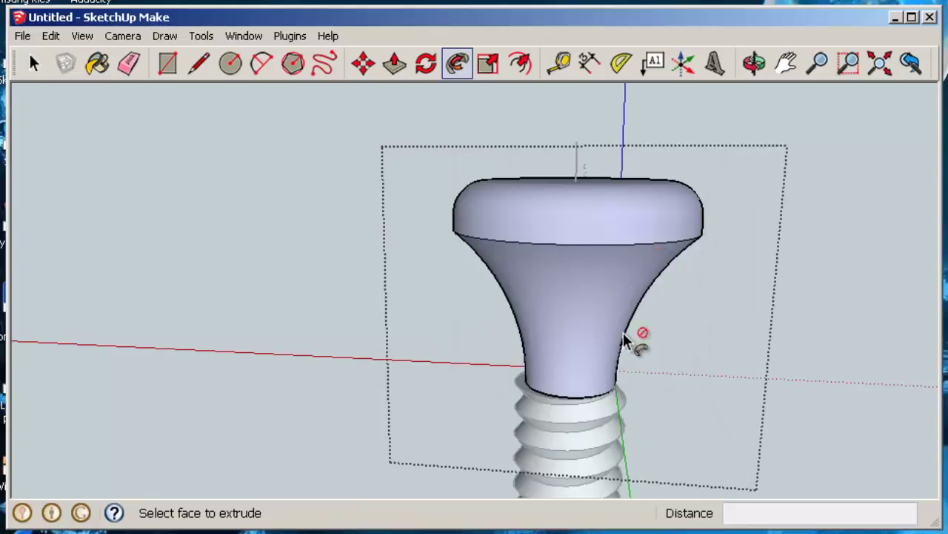
pyautogui.moveTo(566, 220); pyautogui.dragTo(676, 318, button='middle')
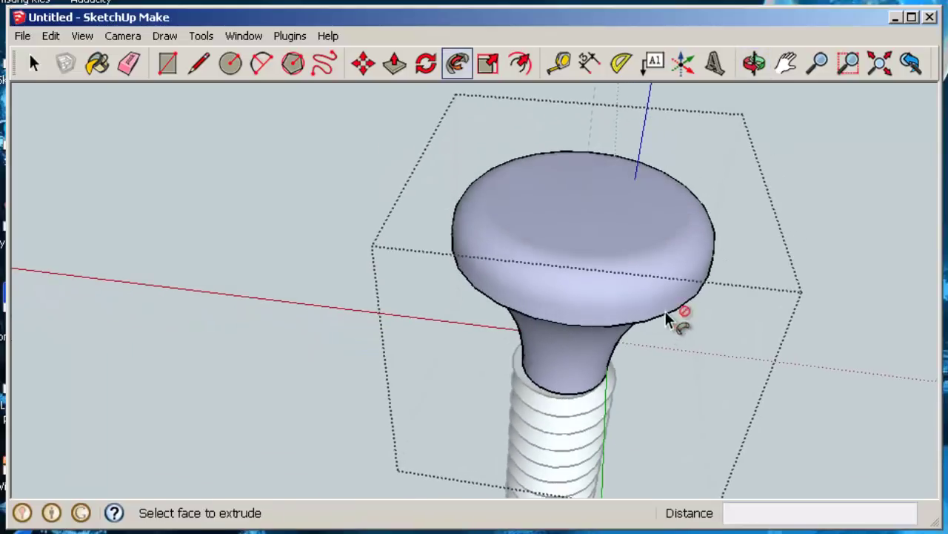
pyautogui.moveTo(675, 282); pyautogui.dragTo(517, 269, button='middle')
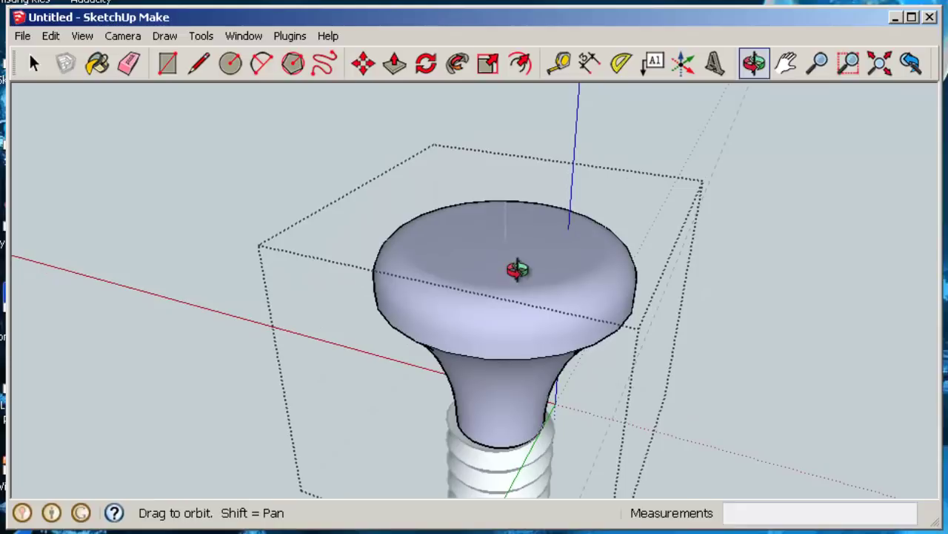
pyautogui.click(32, 67)
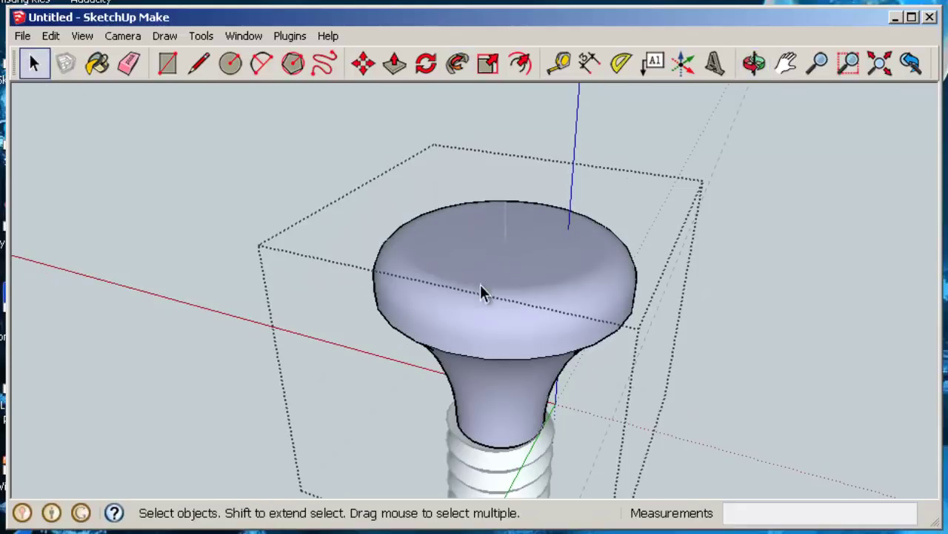
pyautogui.click(749, 260)
pyautogui.moveTo(605, 304); pyautogui.dragTo(747, 340, button='middle')
# - Draw a slot rectangle on the screw head's top surface
pyautogui.moveTo(519, 241); pyautogui.dragTo(554, 281, button='middle')
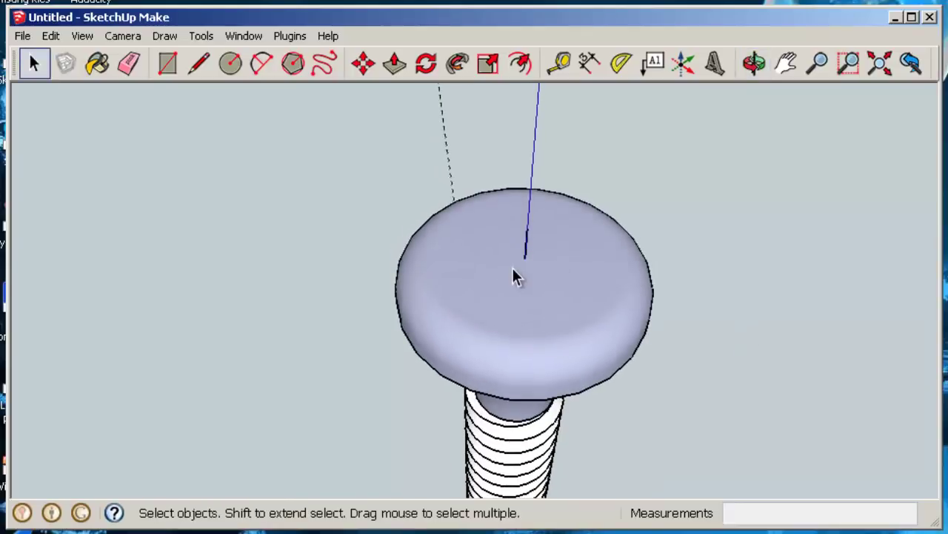
pyautogui.scroll(4, 516, 276)
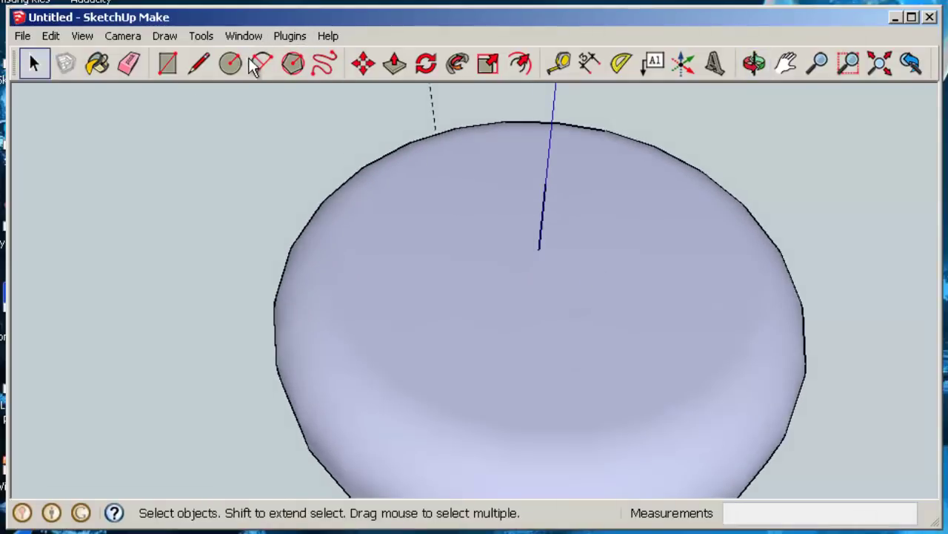
pyautogui.click(161, 64)
pyautogui.click(472, 157)
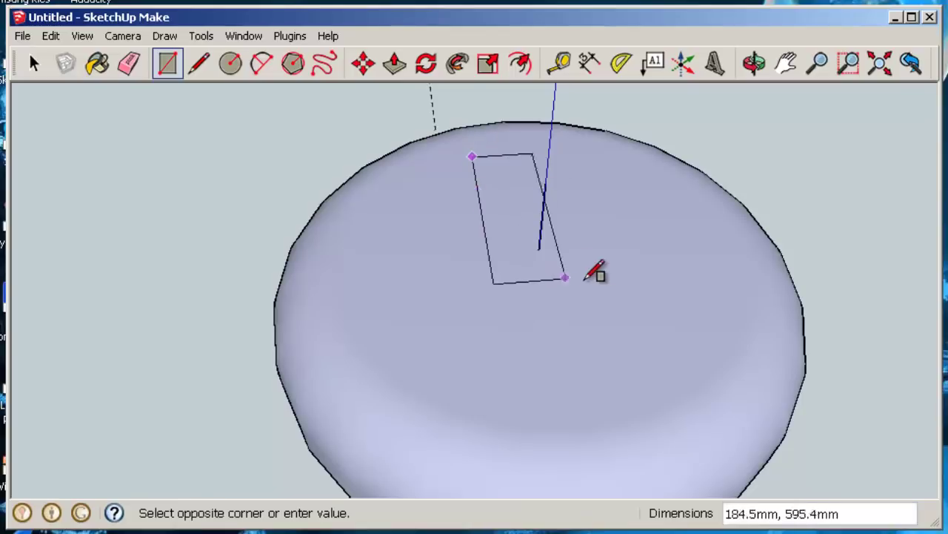
pyautogui.click(606, 283)
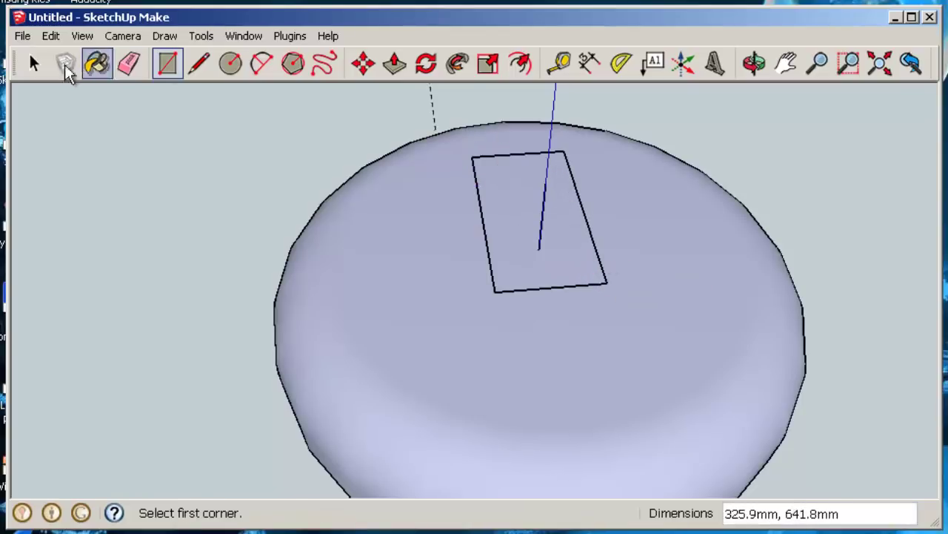
# - Make the rectangle a group with Edit > Make Group
pyautogui.click(33, 64)
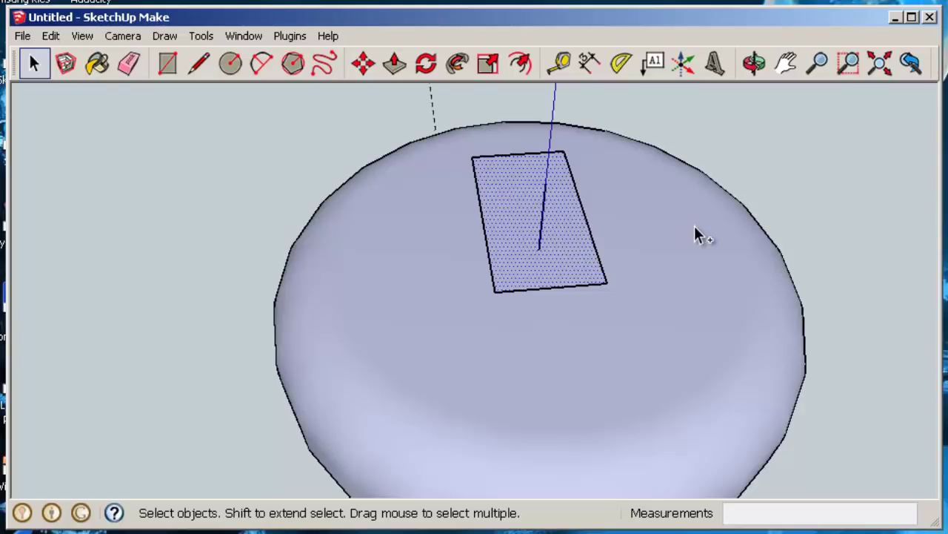
pyautogui.click(51, 37)
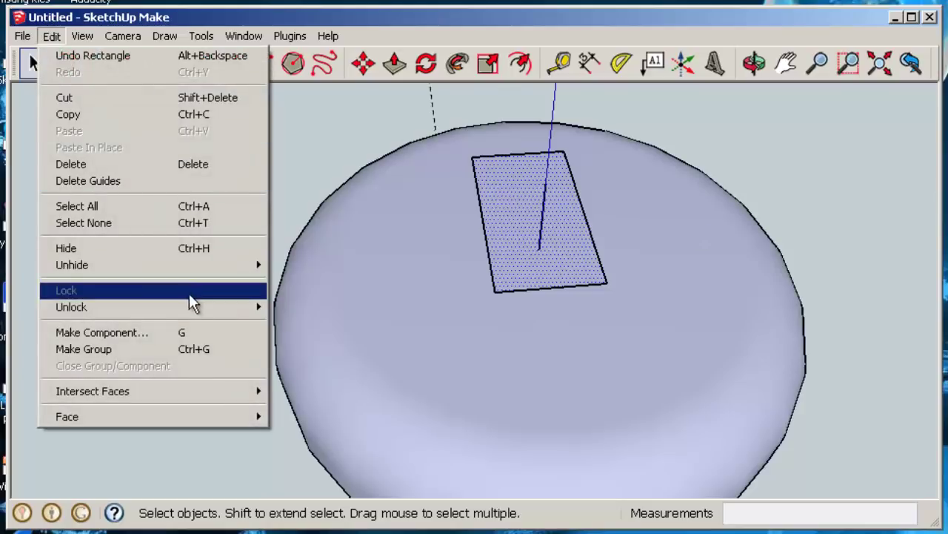
pyautogui.click(189, 349)
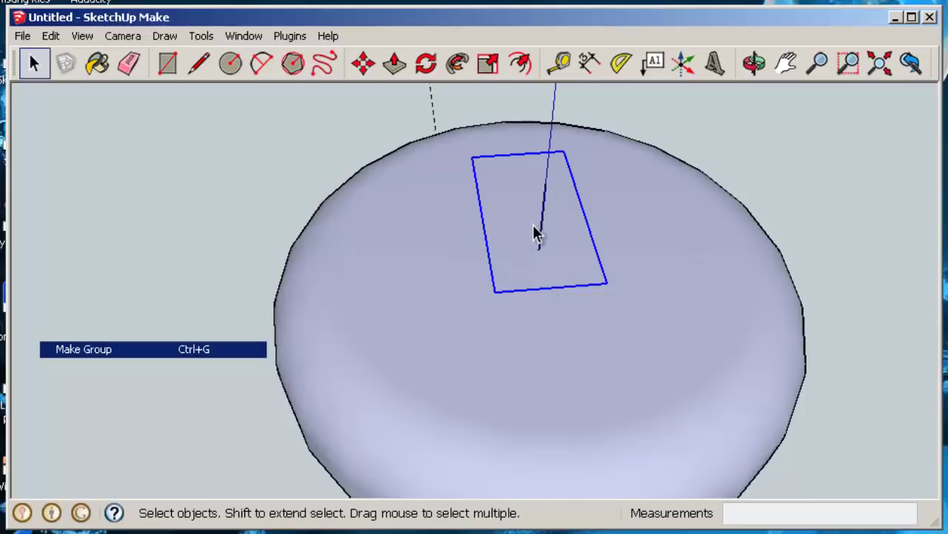
pyautogui.scroll(1, 533, 226)
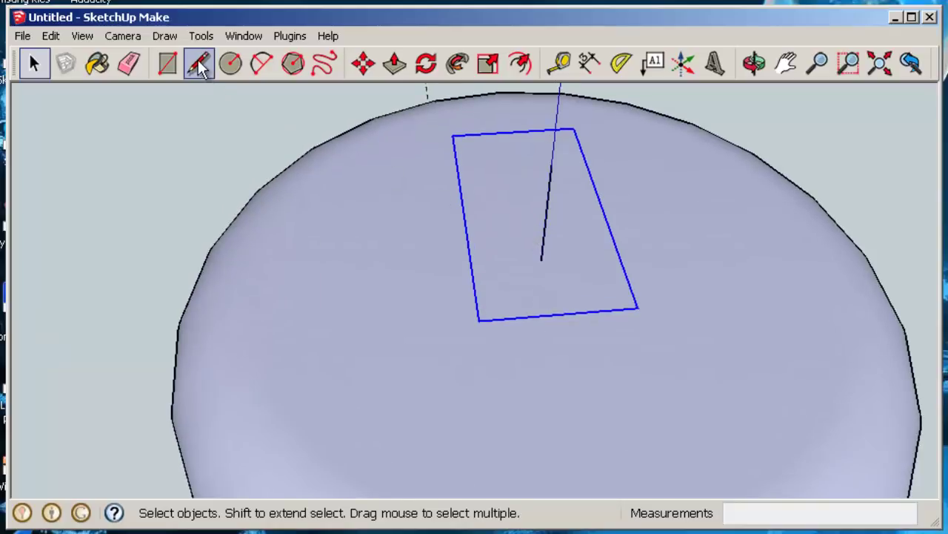
# - Place a guide line 200 from the rectangle's left edge
pyautogui.scroll(1, 405, 173)
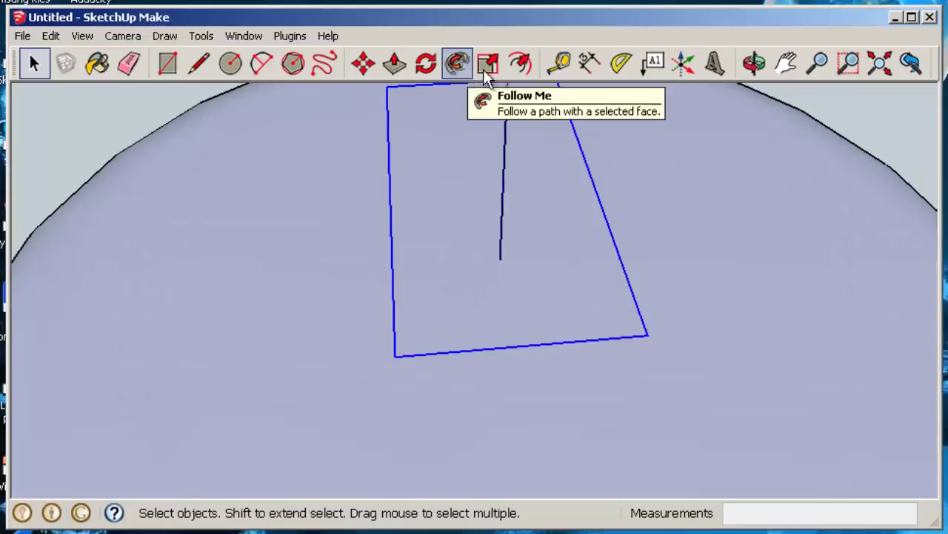
pyautogui.click(560, 64)
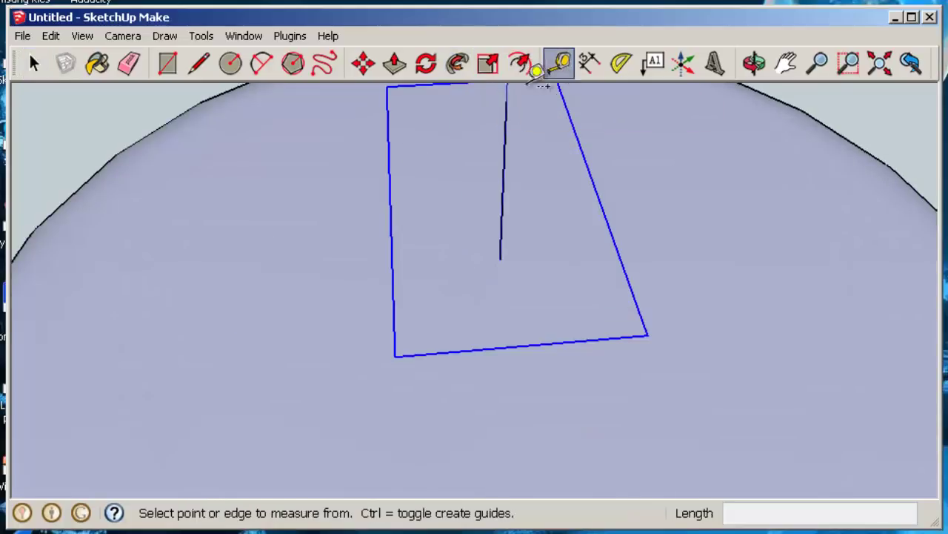
pyautogui.click(391, 220)
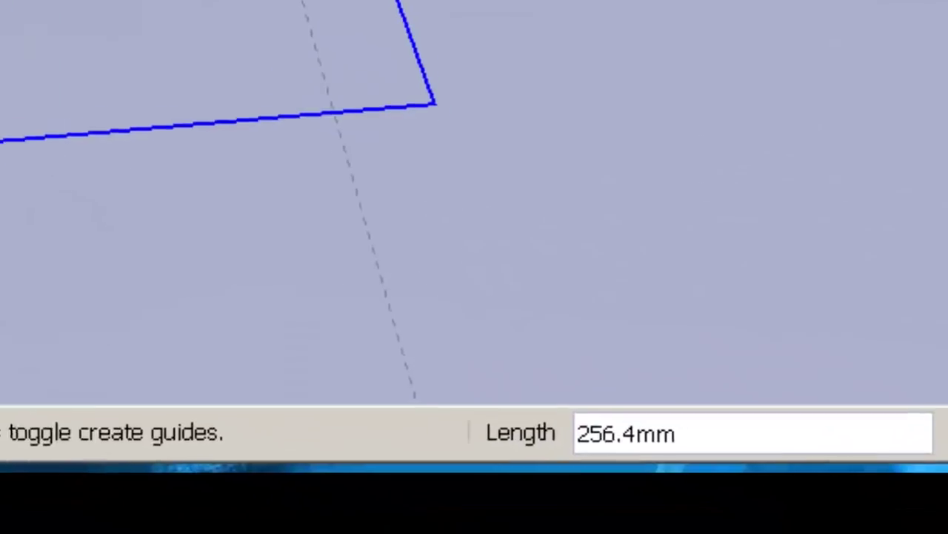
pyautogui.write('200')
pyautogui.press('Return')
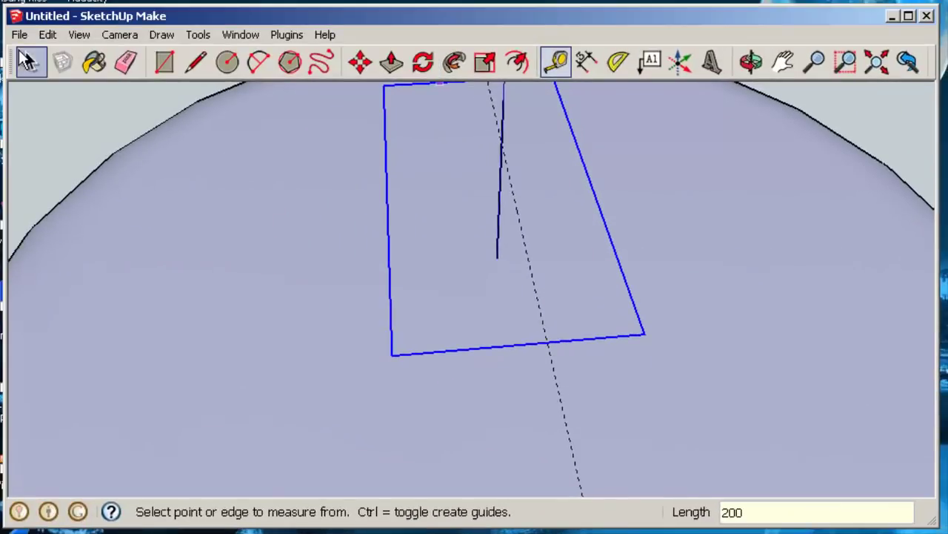
pyautogui.click(27, 61)
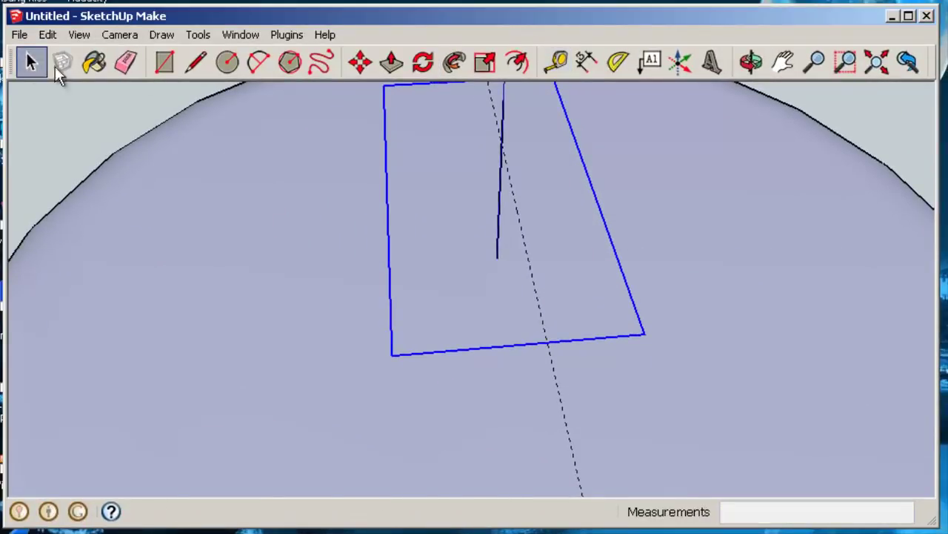
# - Scale the rectangle's width to about 0.61 from its right-middle grip
pyautogui.click(485, 64)
pyautogui.moveTo(588, 178); pyautogui.dragTo(520, 208)
pyautogui.scroll(-3, 441, 180)
pyautogui.moveTo(446, 184); pyautogui.dragTo(493, 235, button='middle')
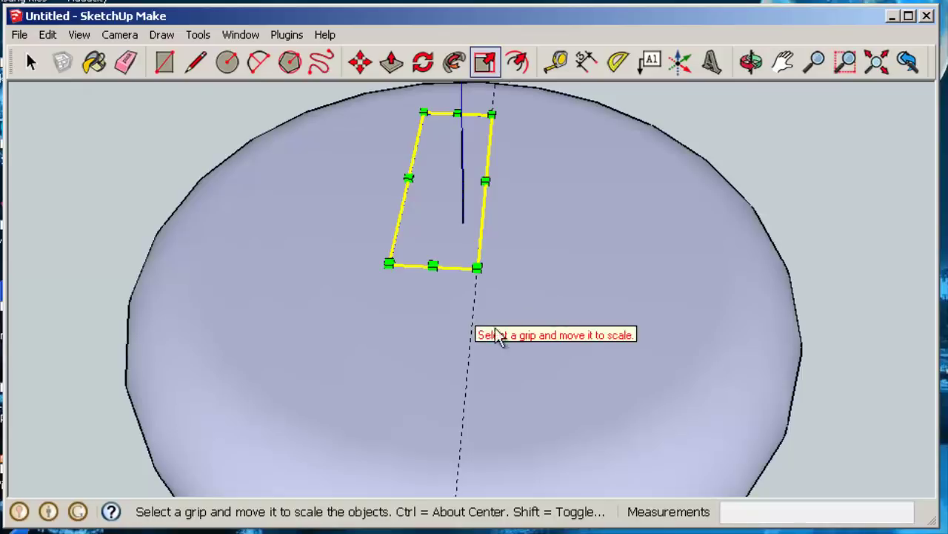
# - Add another guide line inside the rectangle, measured from its left edge
pyautogui.click(29, 61)
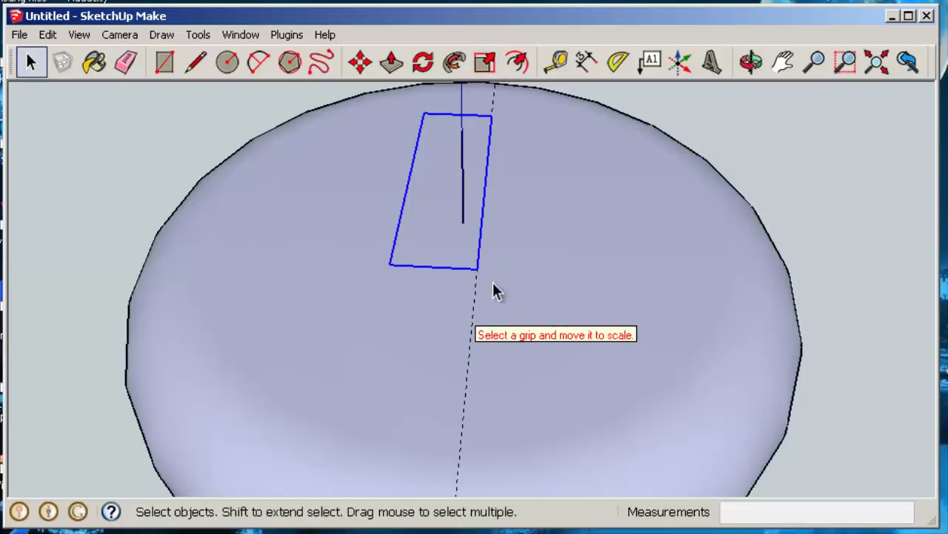
pyautogui.click(493, 283)
pyautogui.scroll(3, 511, 192)
pyautogui.click(557, 62)
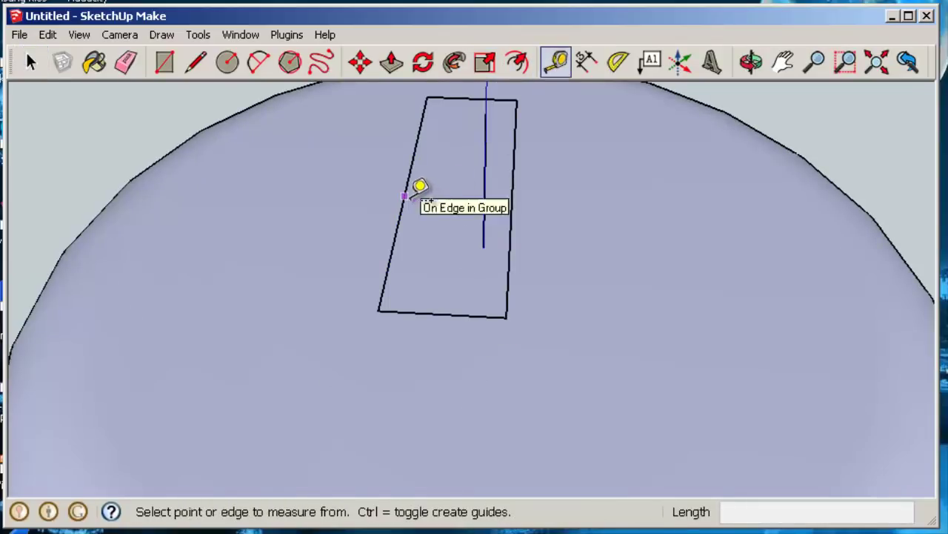
pyautogui.click(404, 196)
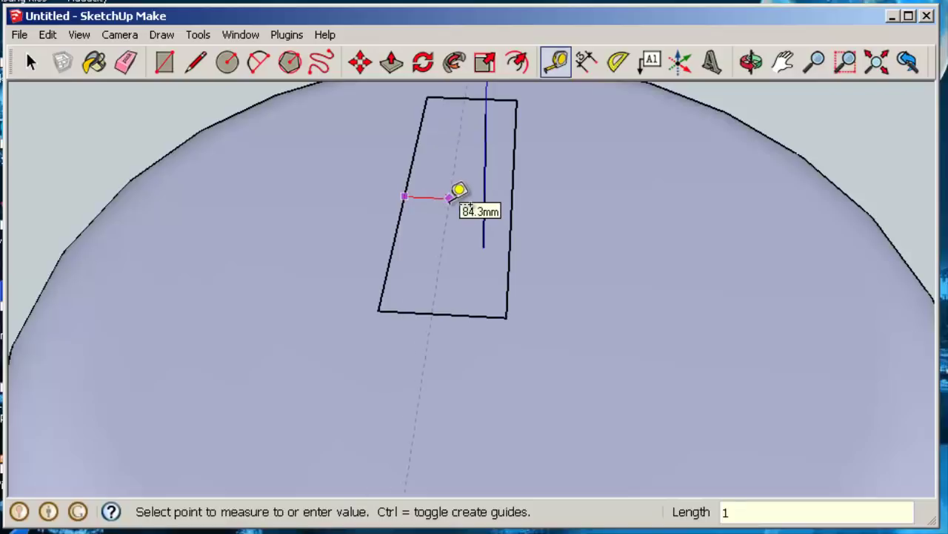
pyautogui.click(450, 196)
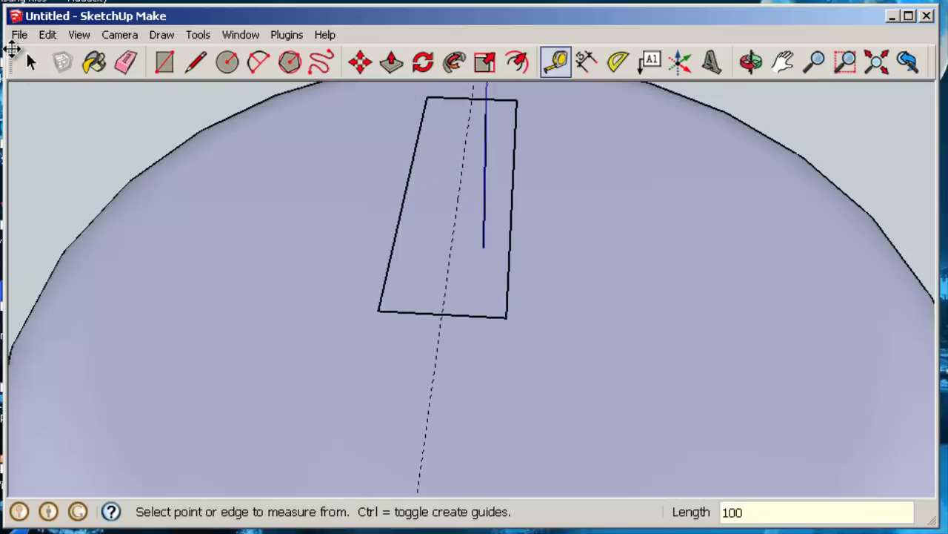
# - Move the grouped rectangle from its bottom-edge guide intersection onto the blue axis intersection
pyautogui.click(31, 63)
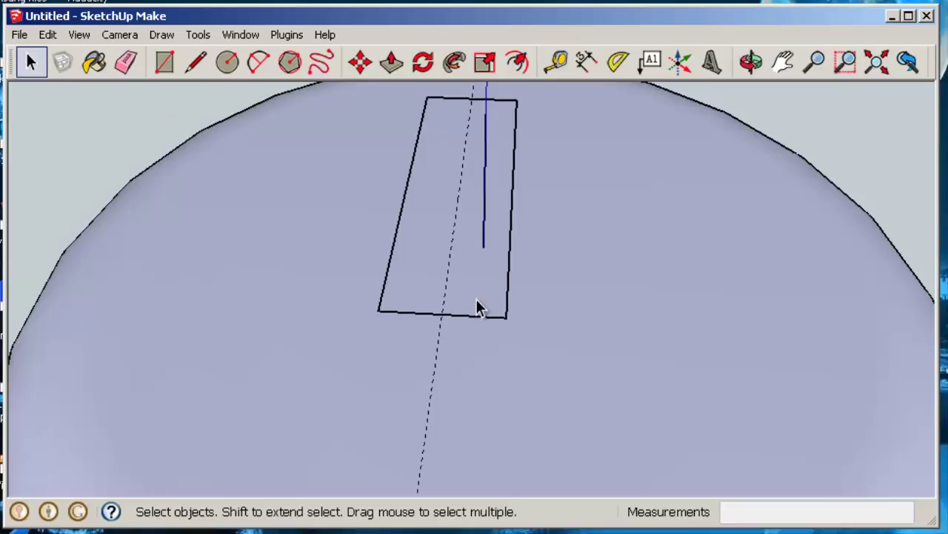
pyautogui.tripleClick(401, 312)
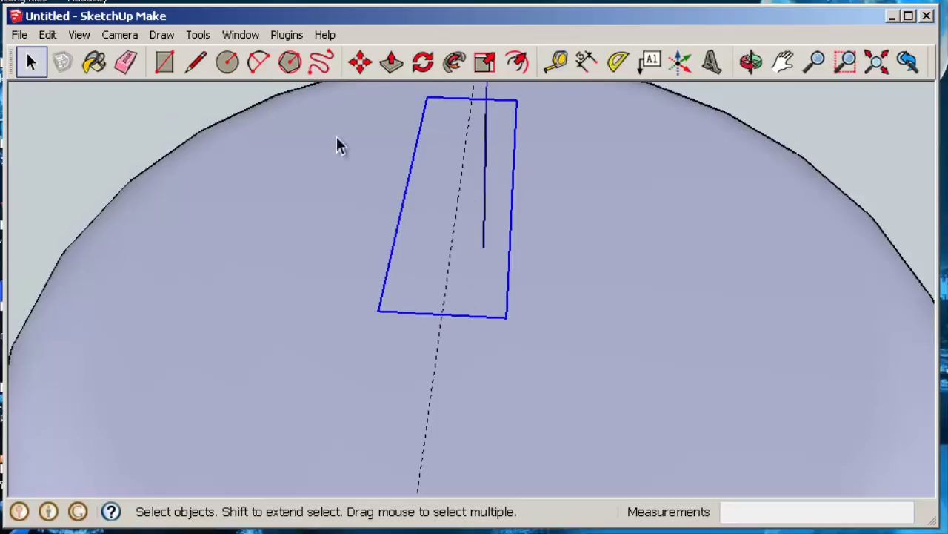
pyautogui.click(367, 68)
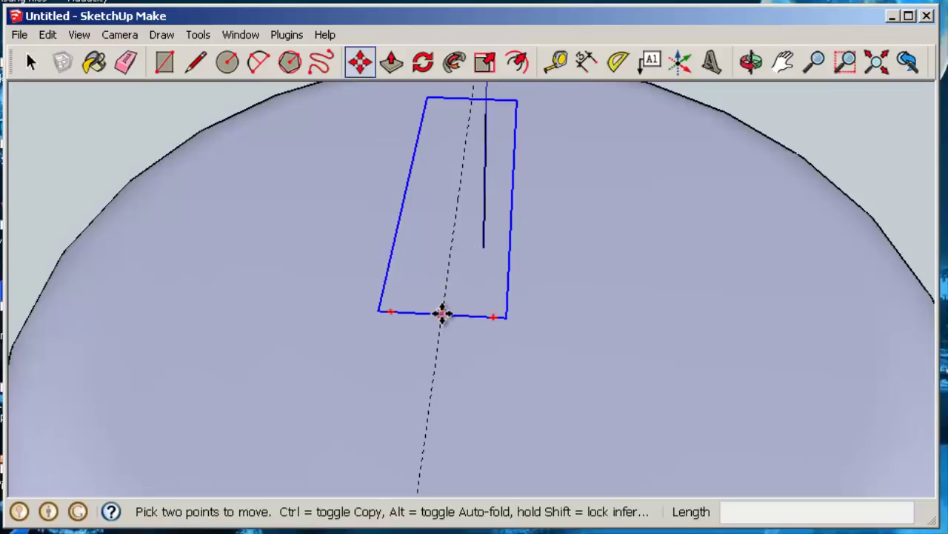
pyautogui.scroll(1, 442, 313)
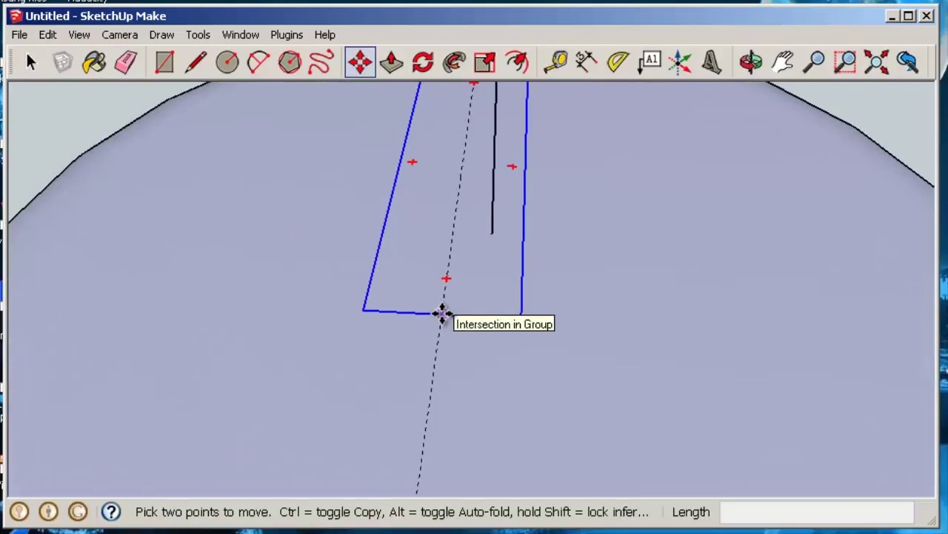
pyautogui.click(443, 313)
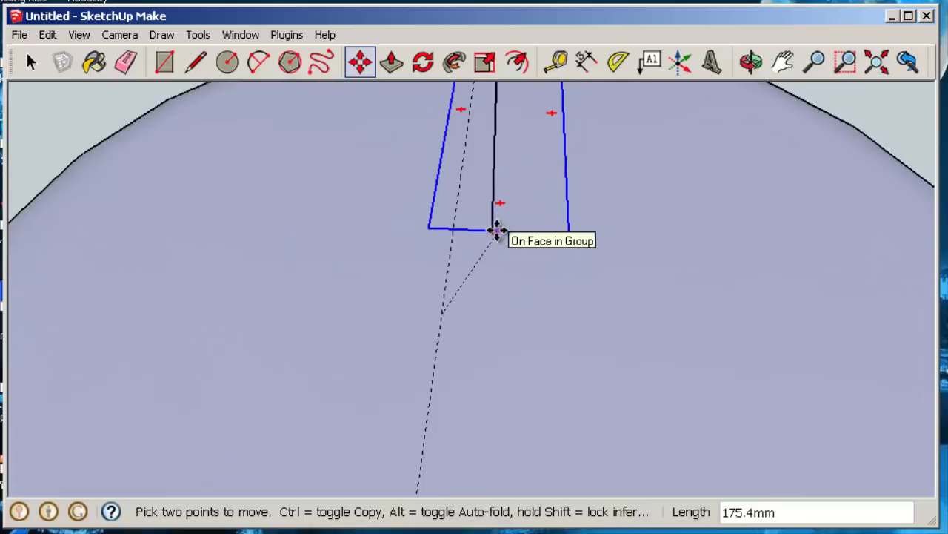
pyautogui.scroll(2, 491, 244)
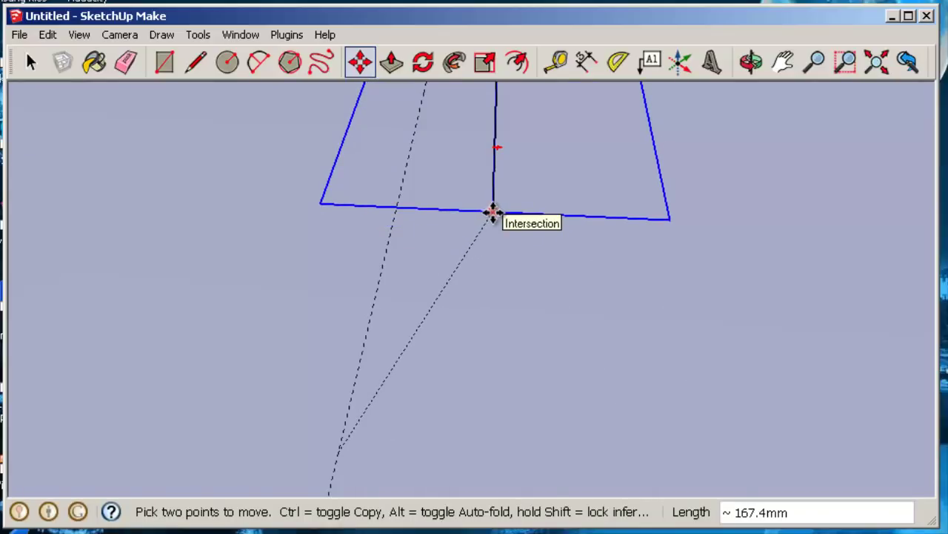
pyautogui.click(494, 213)
pyautogui.moveTo(514, 256); pyautogui.dragTo(528, 340, button='middle')
pyautogui.scroll(-5, 529, 238)
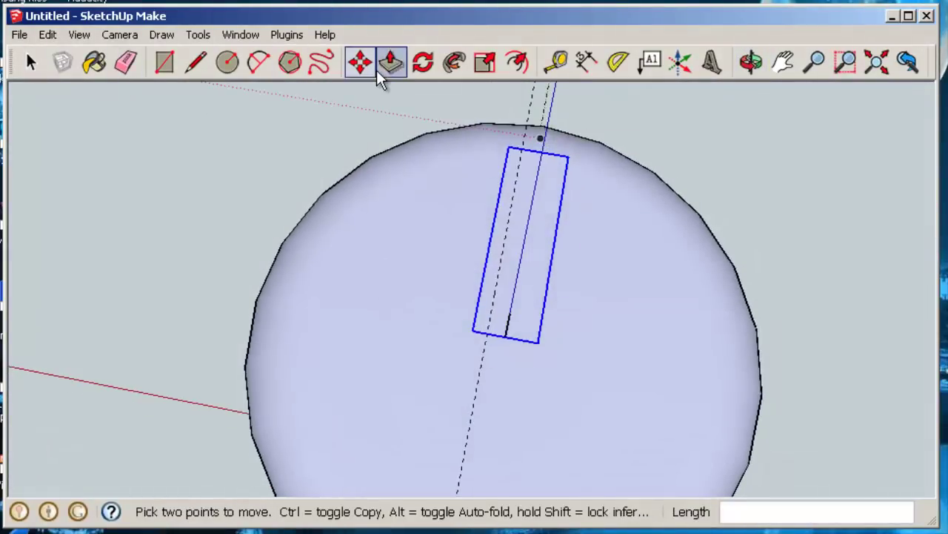
# - Scale the rectangle to 0.67 along green from its top-middle grip
pyautogui.click(484, 62)
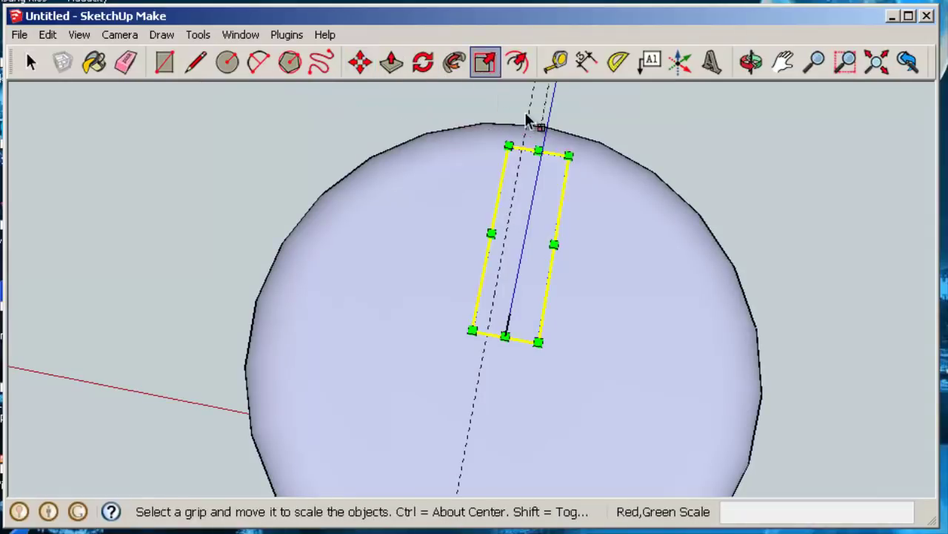
pyautogui.moveTo(538, 151); pyautogui.dragTo(528, 211)
pyautogui.press('o')
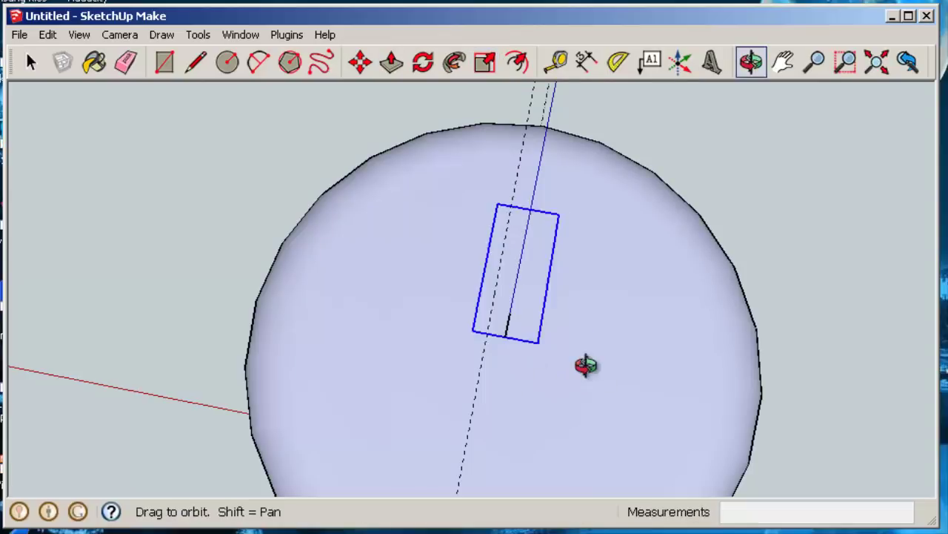
pyautogui.moveTo(585, 365); pyautogui.dragTo(474, 315)
pyautogui.press('s')
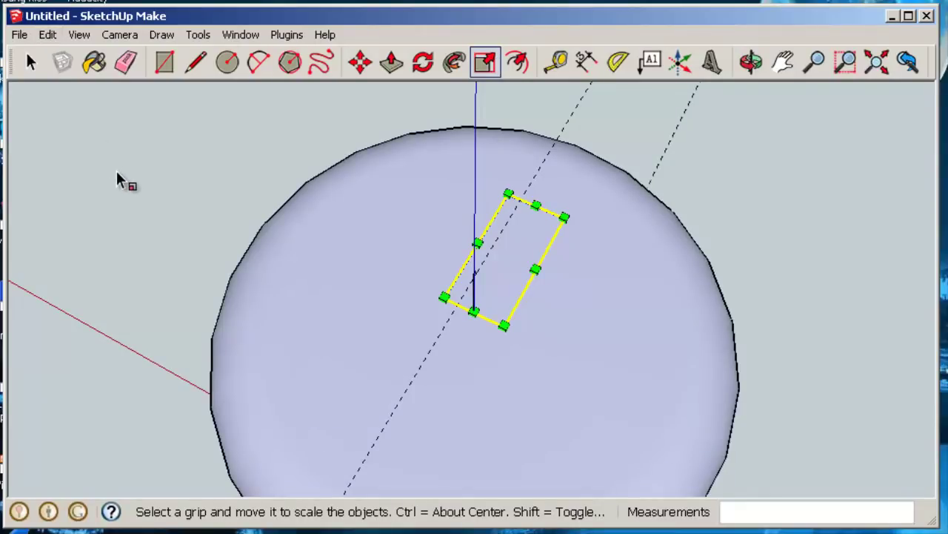
# - Delete all guide lines with Edit > Delete Guides
pyautogui.click(47, 35)
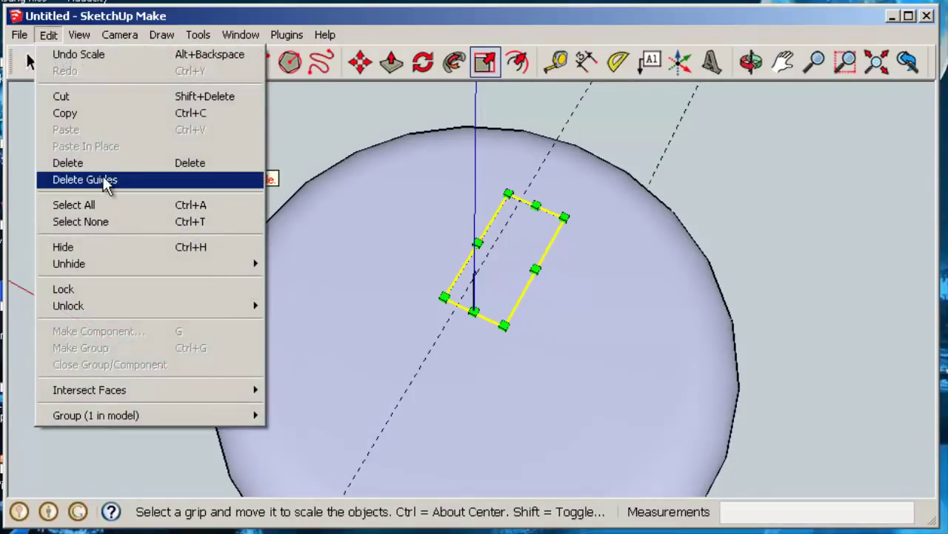
pyautogui.click(118, 180)
pyautogui.press('o')
pyautogui.moveTo(619, 319); pyautogui.dragTo(492, 246)
pyautogui.press('s')
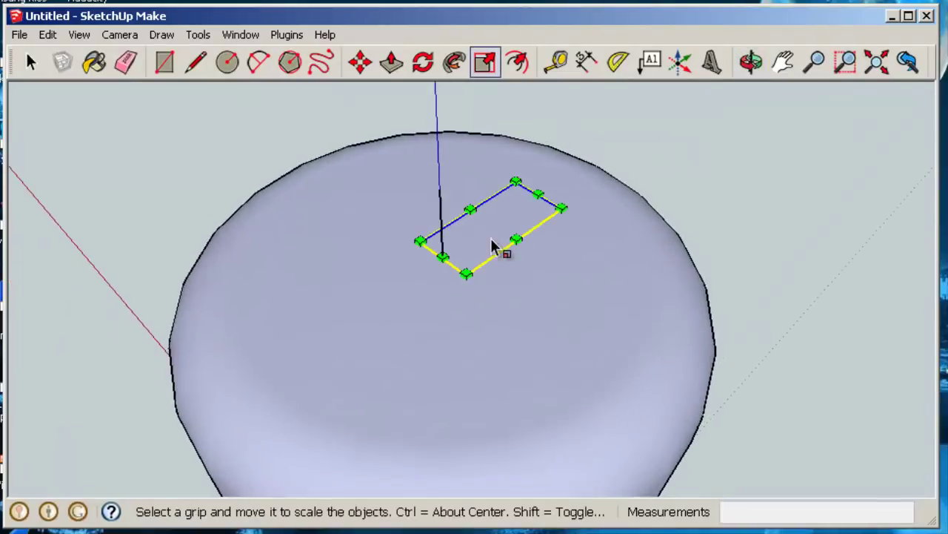
pyautogui.moveTo(433, 315); pyautogui.dragTo(699, 323, button='middle')
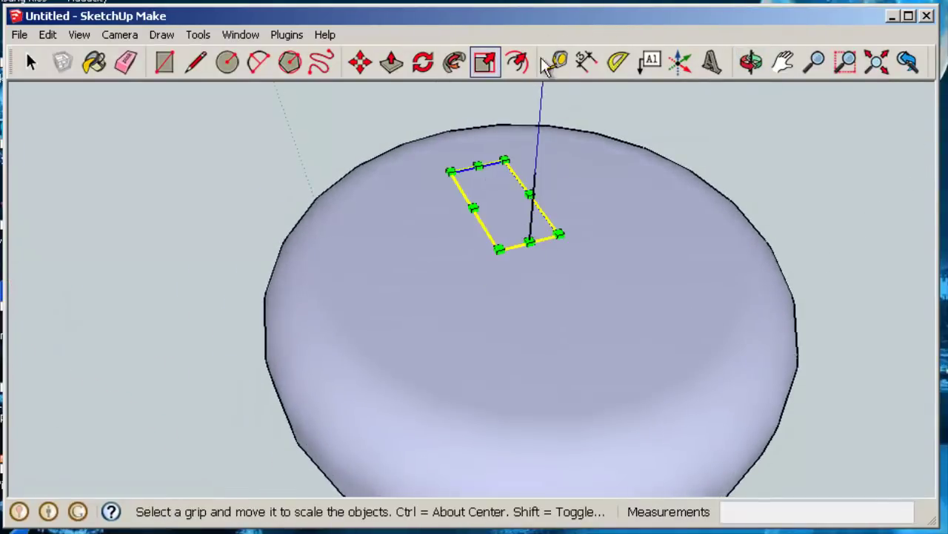
# - Rotate-copy the rectangle 90° about the head's centre, making three copies at 90° steps
pyautogui.click(423, 63)
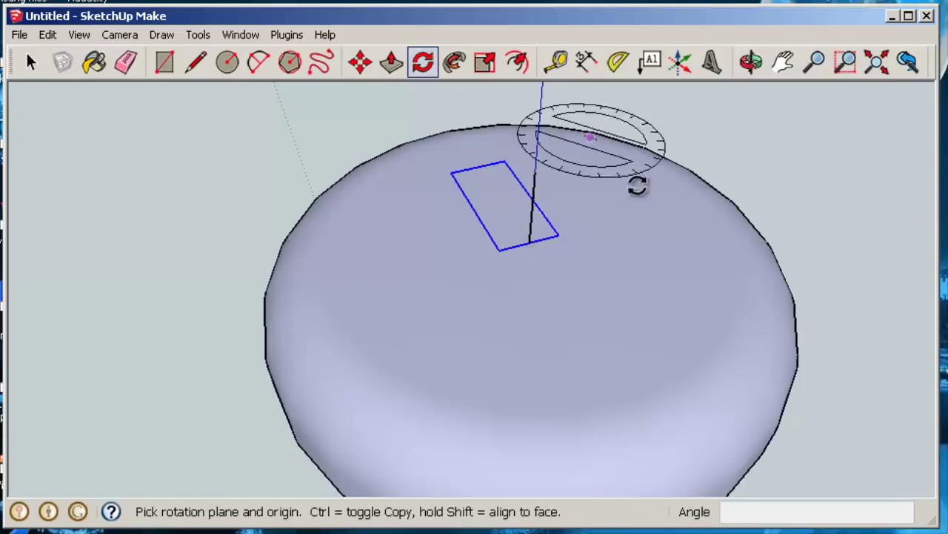
pyautogui.press('ctrl')
pyautogui.scroll(3, 532, 242)
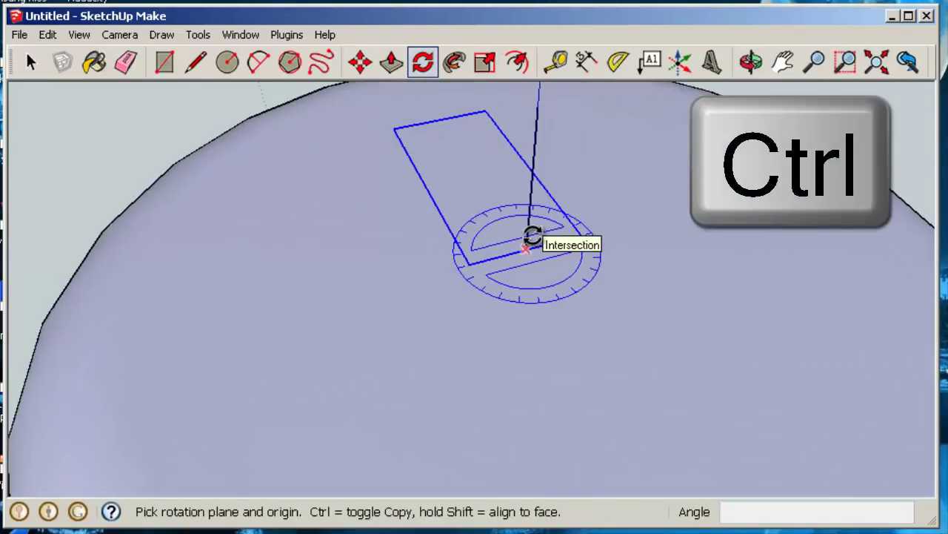
pyautogui.moveTo(524, 256); pyautogui.dragTo(454, 147)
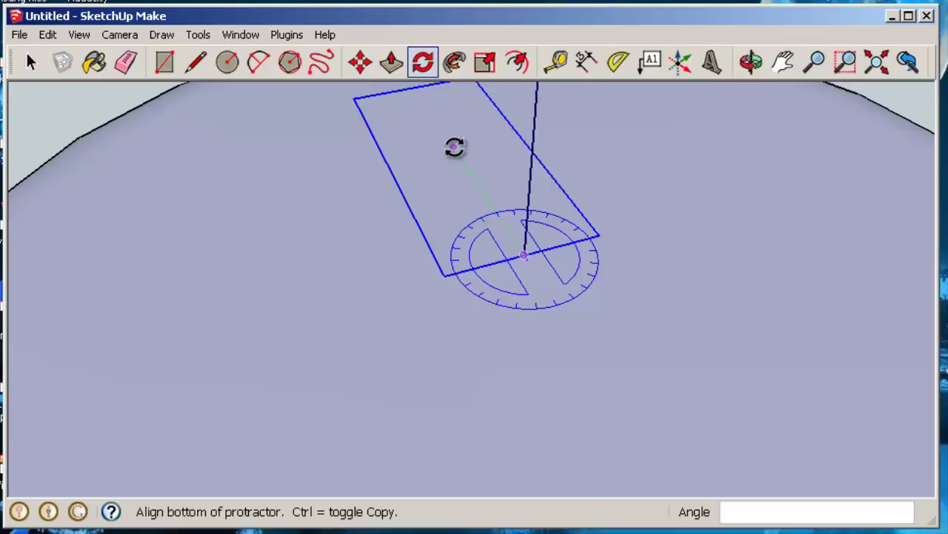
pyautogui.click(455, 147)
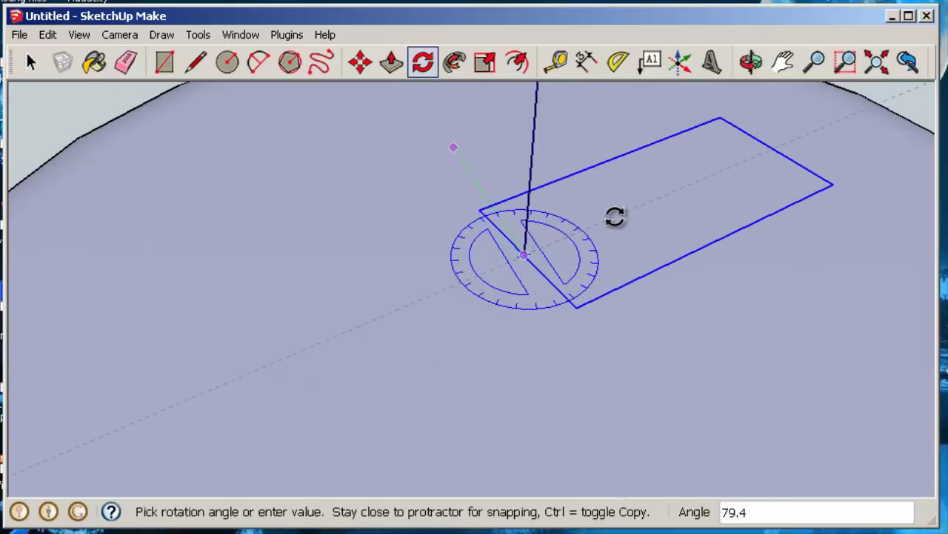
pyautogui.press('ctrl')
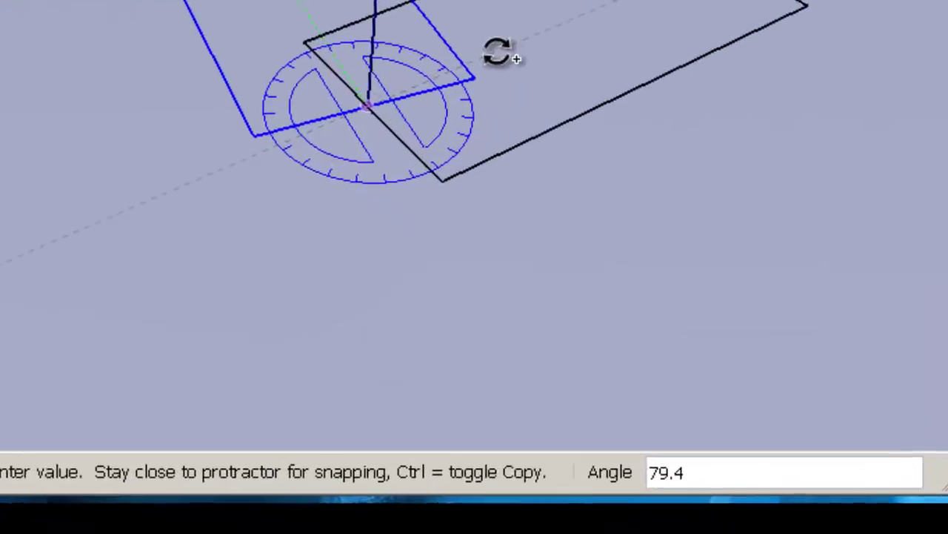
pyautogui.write('90')
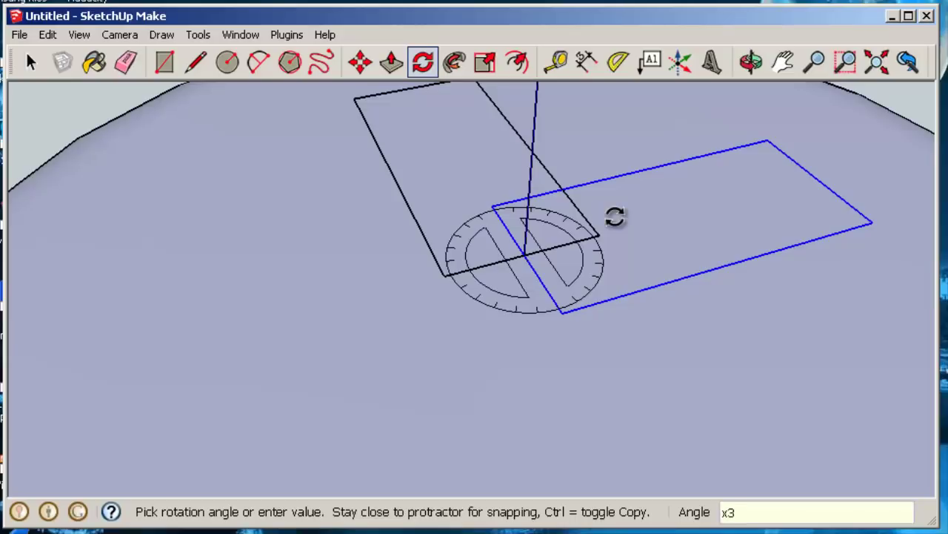
pyautogui.press('Return')
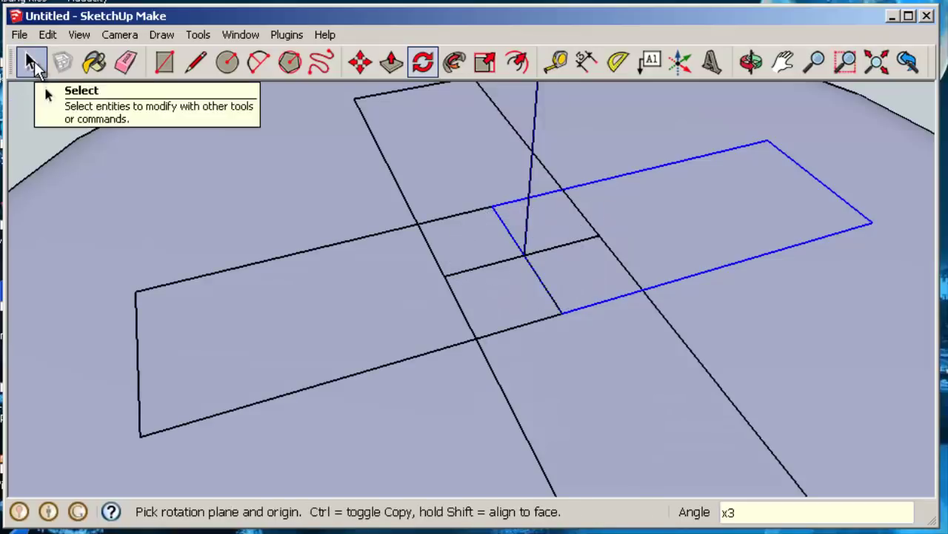
# - Explode the first and the lower rectangle groups of the cross
pyautogui.click(34, 62)
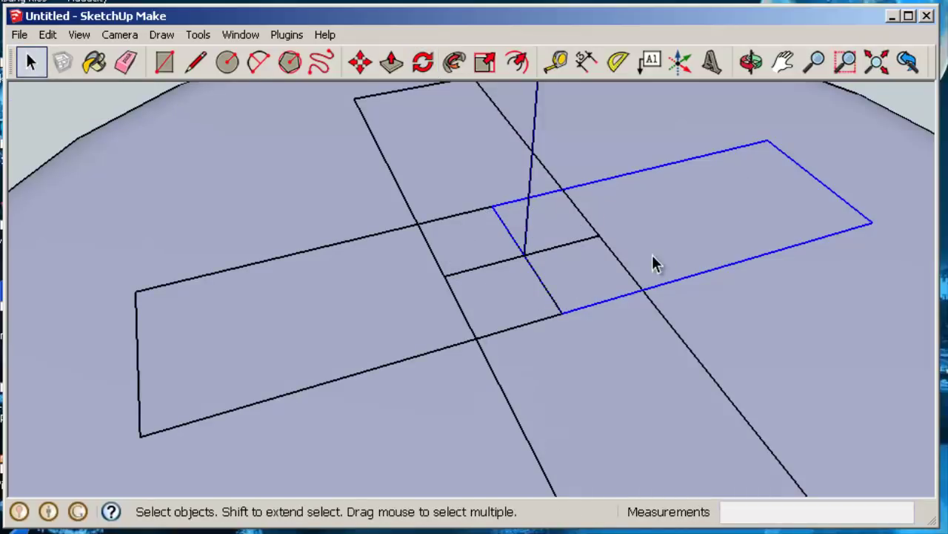
pyautogui.scroll(-3, 652, 246)
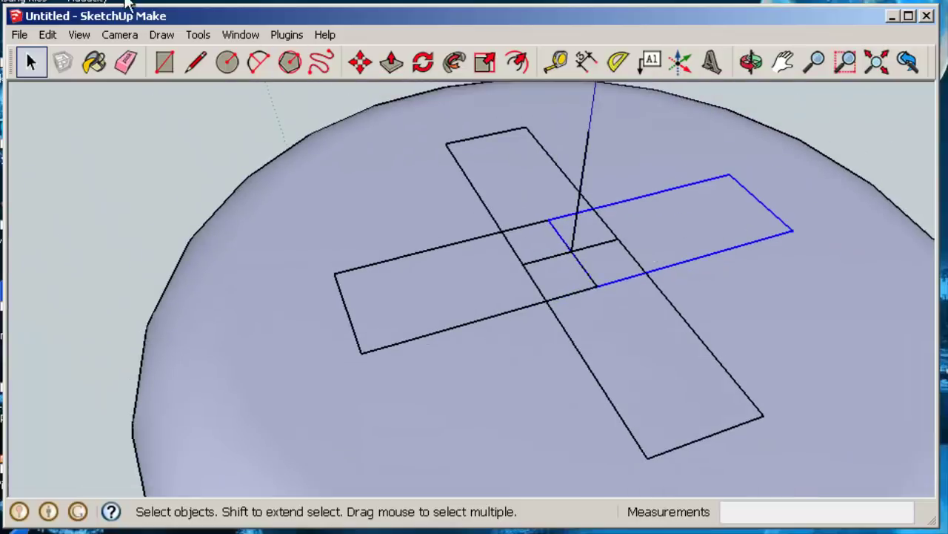
pyautogui.click(49, 35)
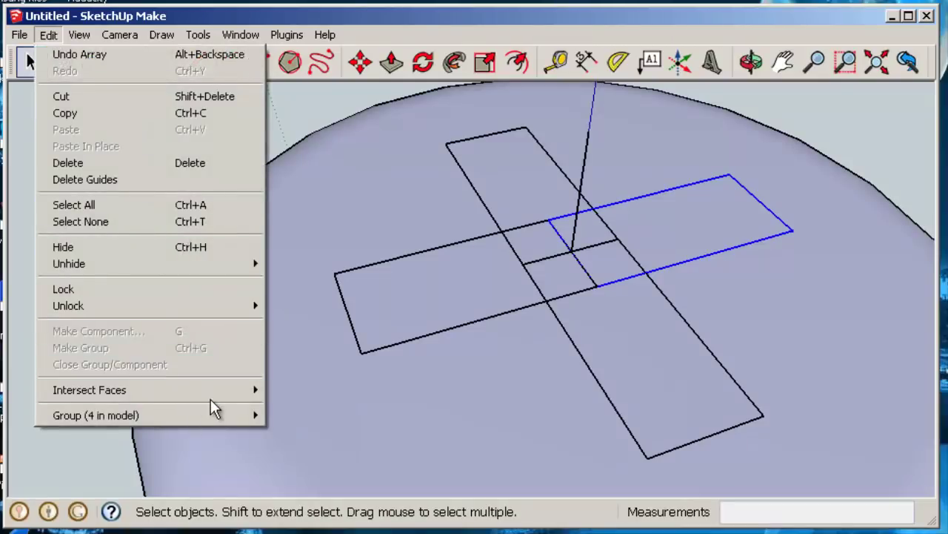
pyautogui.moveTo(223, 415)
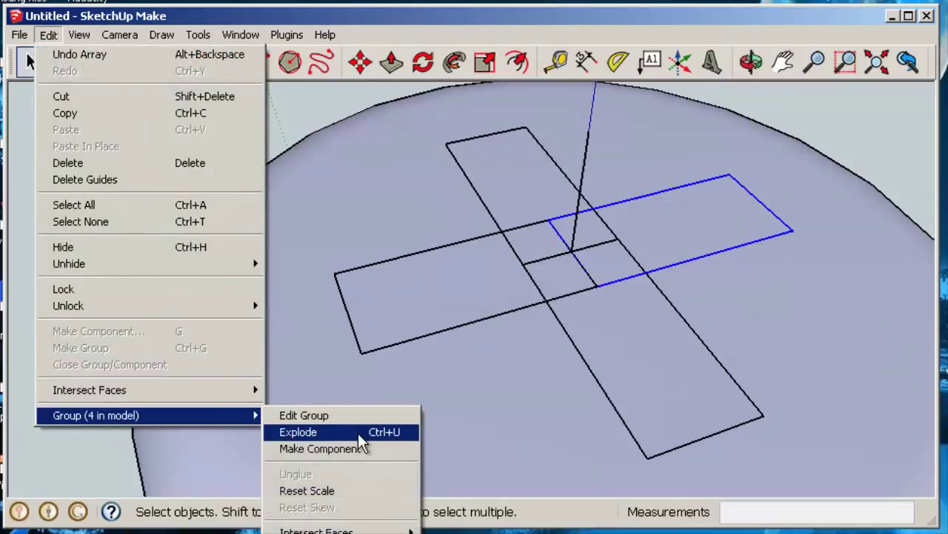
pyautogui.click(358, 433)
pyautogui.click(667, 346)
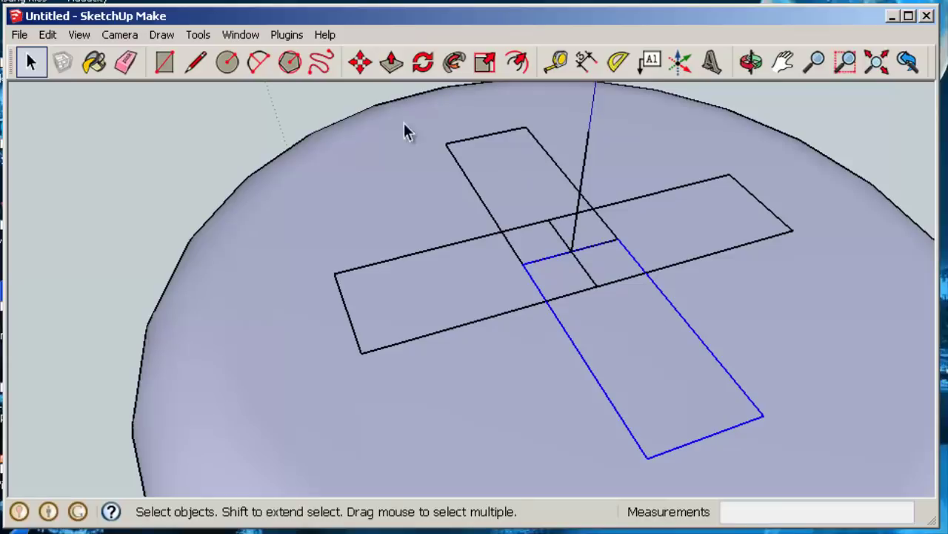
pyautogui.click(49, 35)
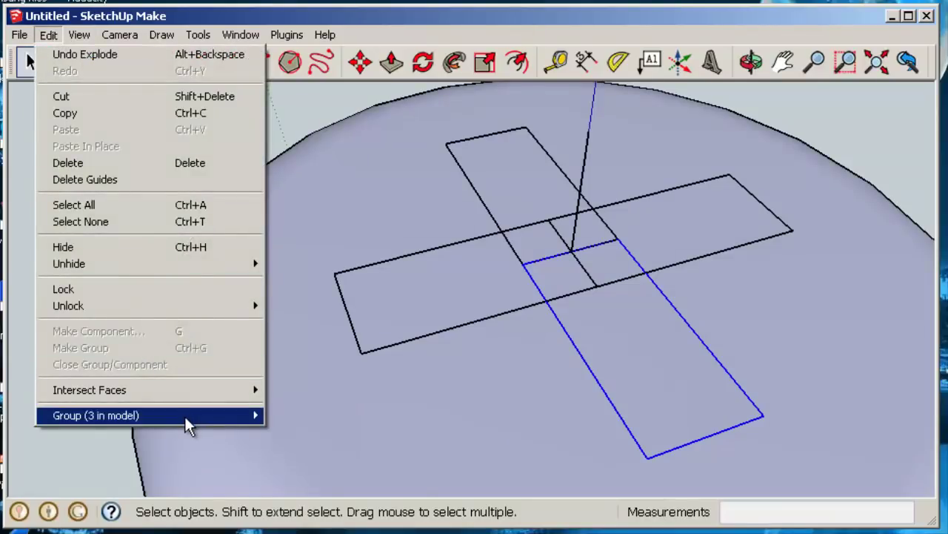
pyautogui.moveTo(185, 415)
pyautogui.click(337, 431)
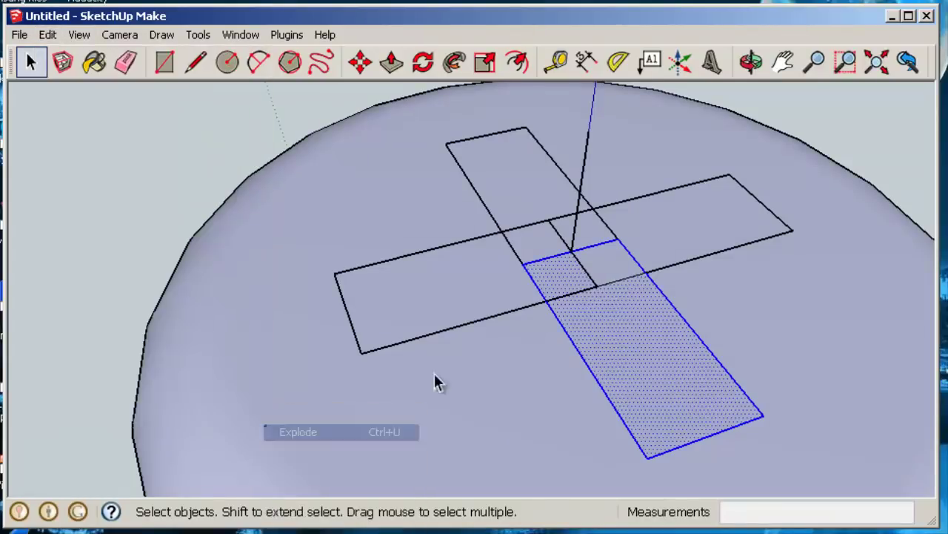
# - Explode the left and the top rectangle groups of the cross
pyautogui.click(473, 305)
pyautogui.click(48, 35)
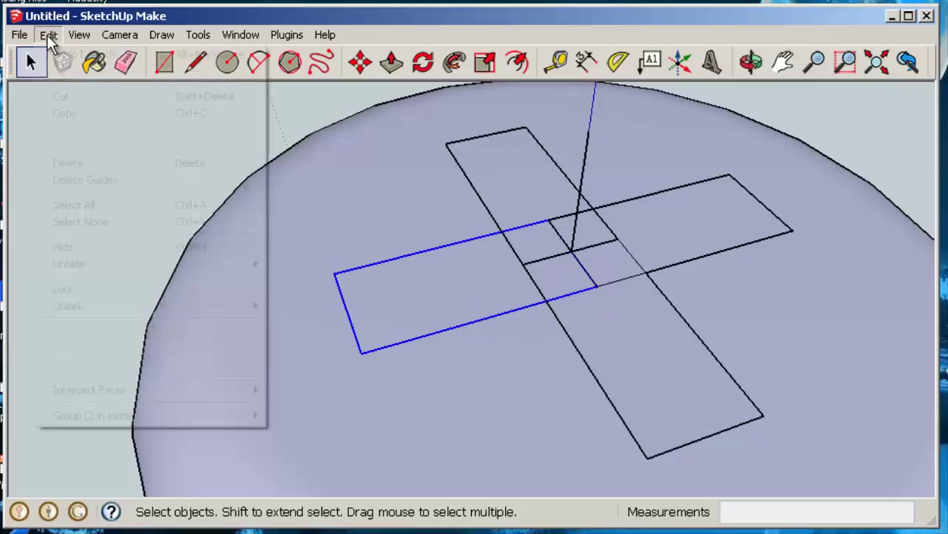
pyautogui.moveTo(214, 415)
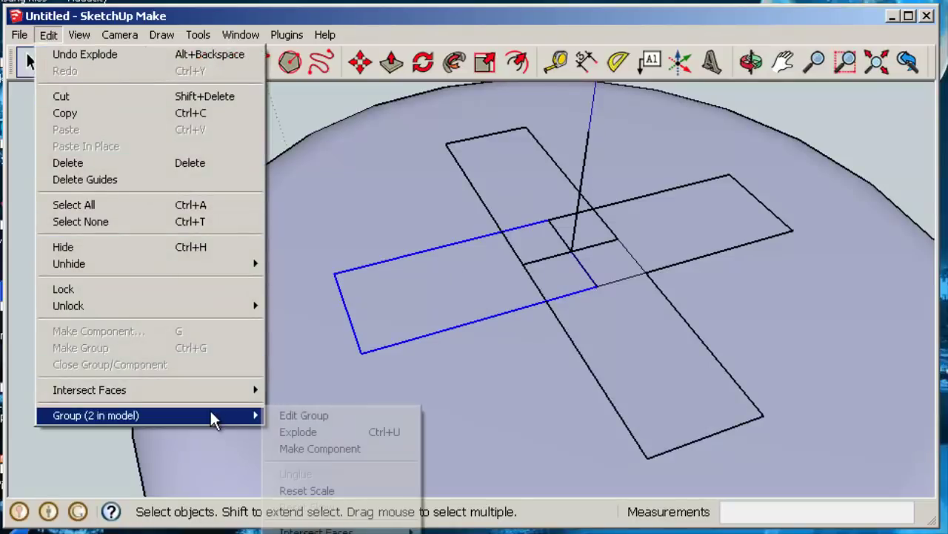
pyautogui.click(366, 428)
pyautogui.click(523, 208)
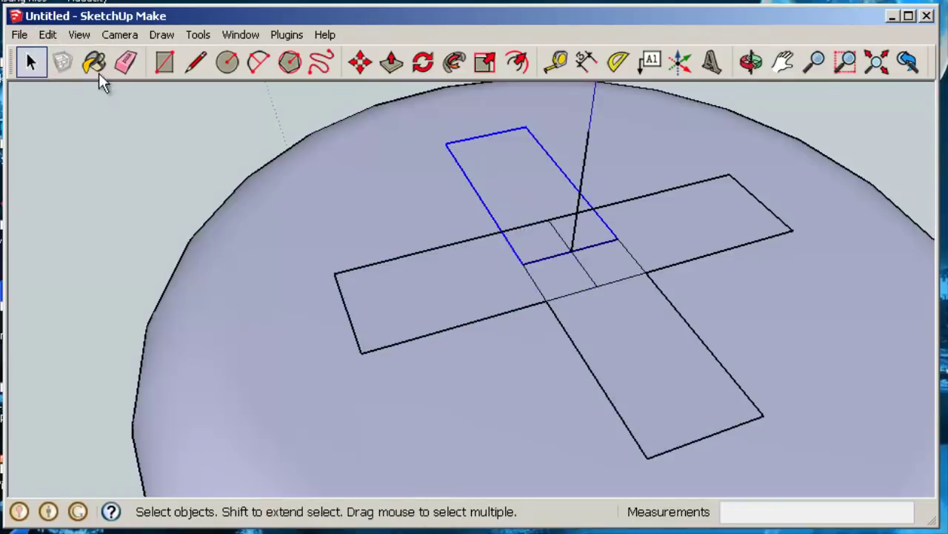
pyautogui.click(48, 35)
pyautogui.moveTo(195, 415)
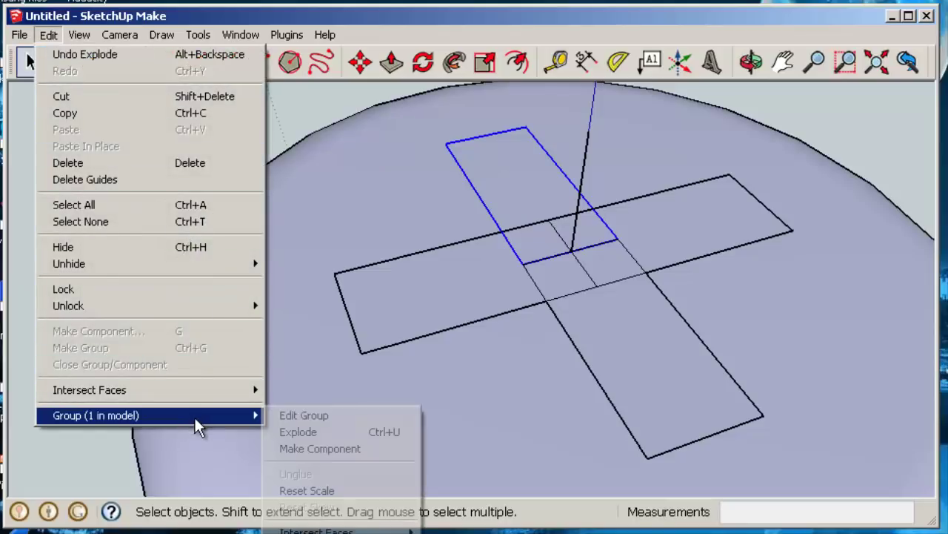
pyautogui.click(344, 432)
# - Delete the leftover interior edges where the rectangles overlap, leaving a clean cross outline
pyautogui.scroll(2, 580, 264)
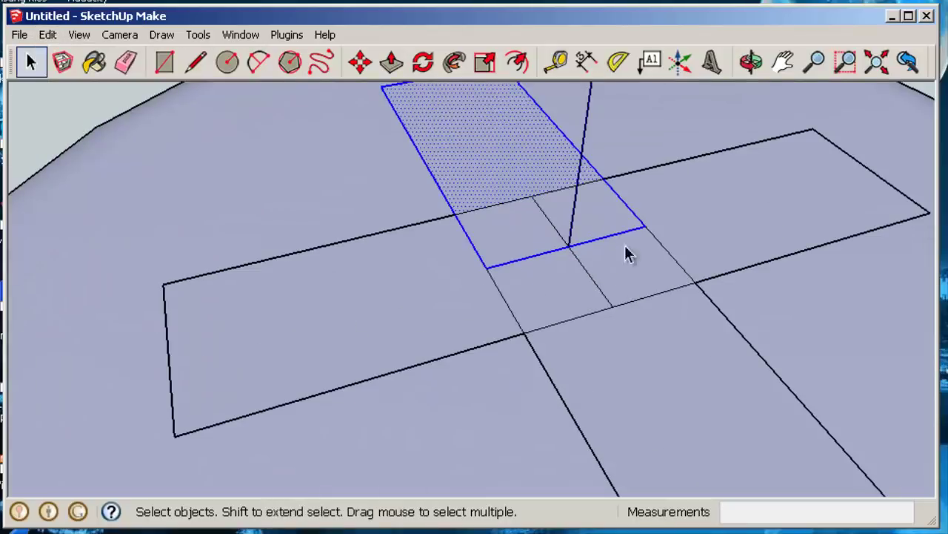
pyautogui.click(664, 248)
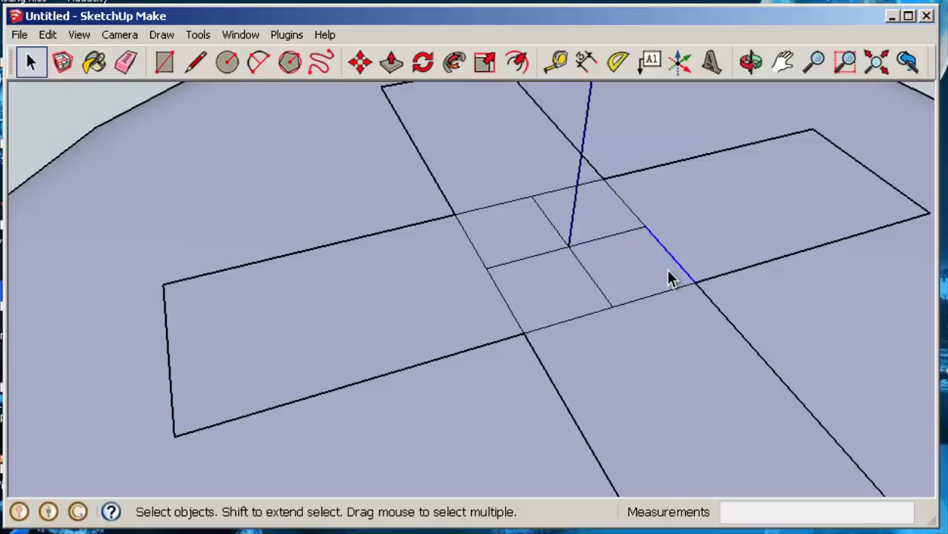
pyautogui.press('Delete')
pyautogui.click(597, 282)
pyautogui.press('Delete')
pyautogui.click(598, 238)
pyautogui.click(552, 224)
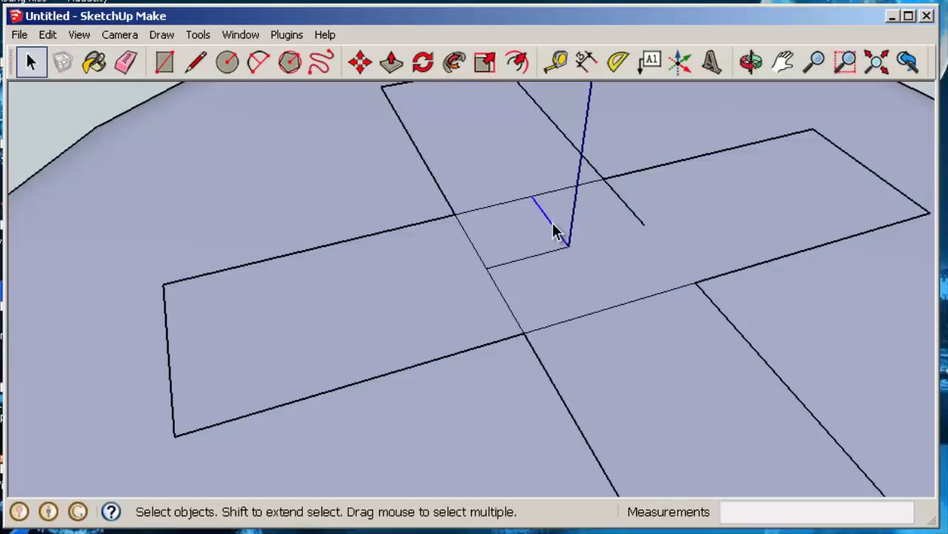
pyautogui.press('Delete')
pyautogui.click(523, 198)
pyautogui.press('Delete')
pyautogui.click(541, 256)
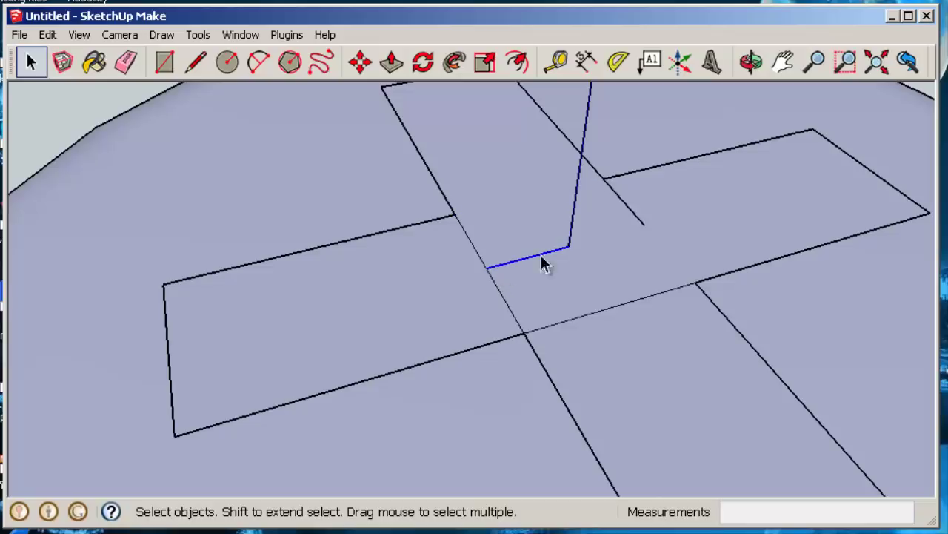
pyautogui.keyDown('shift'); pyautogui.click(637, 224); pyautogui.keyUp('shift')
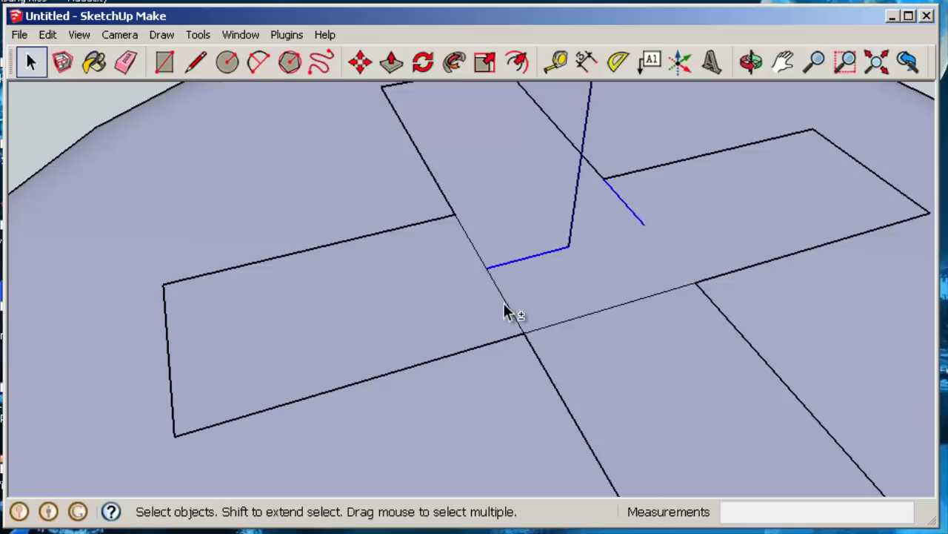
pyautogui.keyDown('shift'); pyautogui.click(582, 316); pyautogui.keyUp('shift')
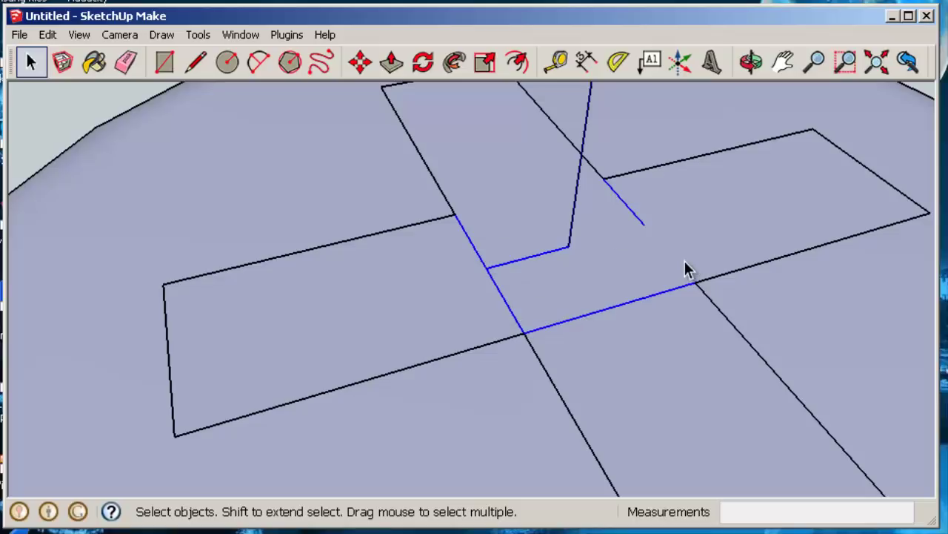
pyautogui.press('Delete')
# - Explode the screw head group with Ctrl+U and select its connected geometry
pyautogui.scroll(-3, 522, 311)
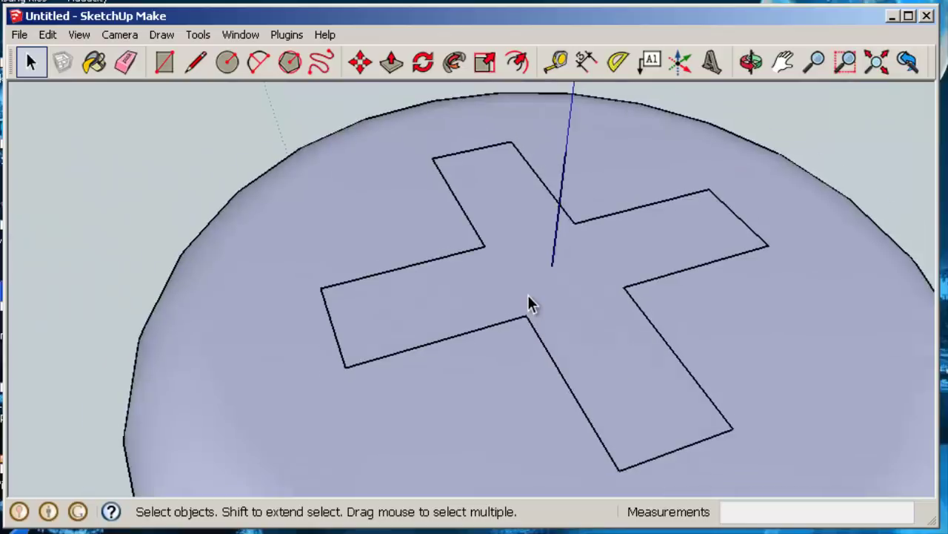
pyautogui.scroll(-2, 527, 296)
pyautogui.click(571, 324)
pyautogui.moveTo(662, 333); pyautogui.dragTo(712, 352, button='middle')
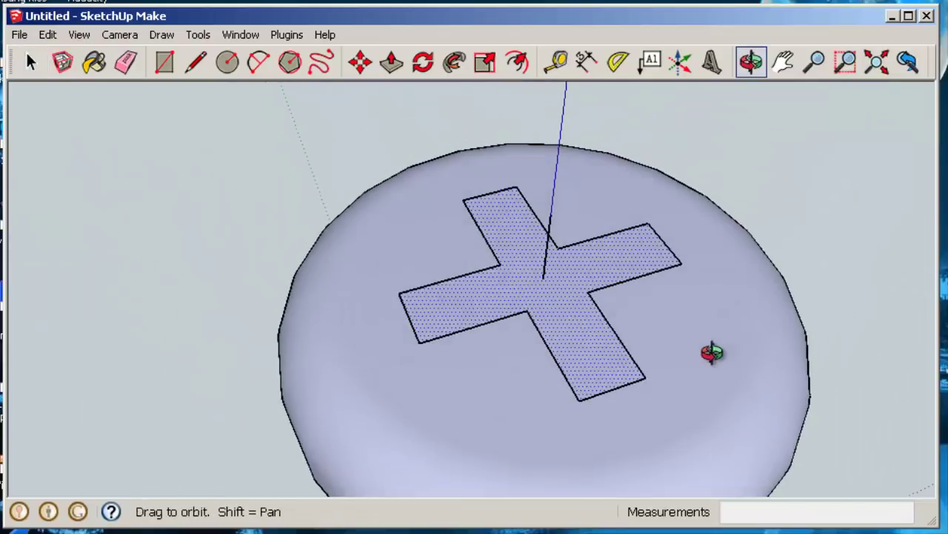
pyautogui.click(688, 324)
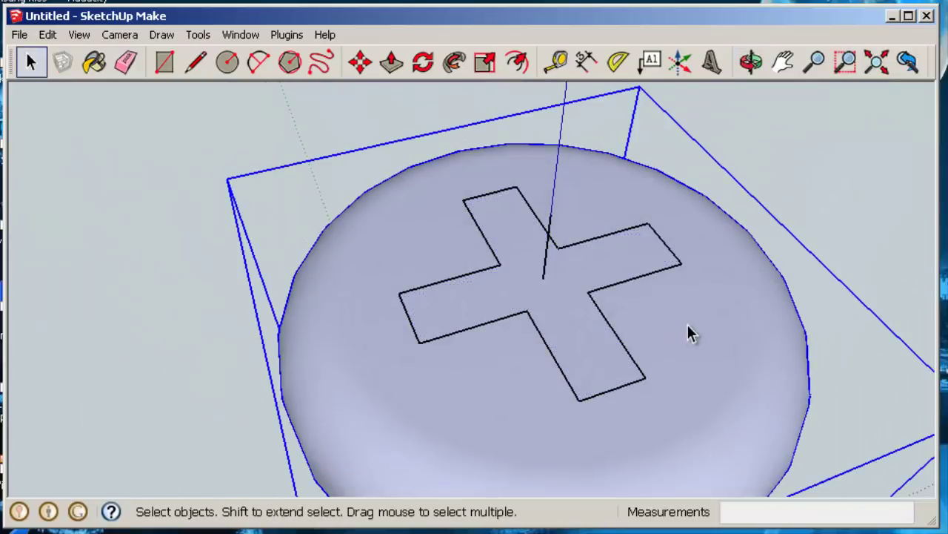
pyautogui.hotkey('ctrl', 'u')
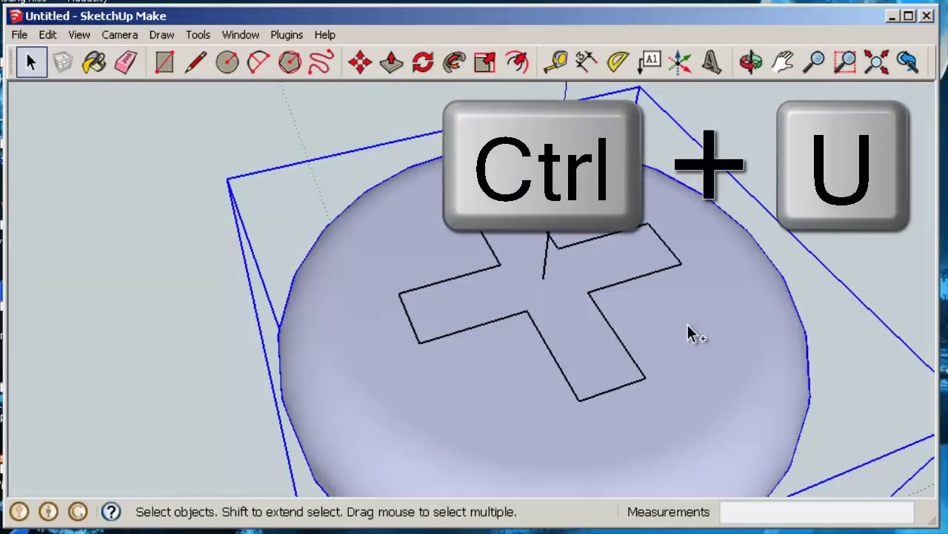
pyautogui.tripleClick(688, 327)
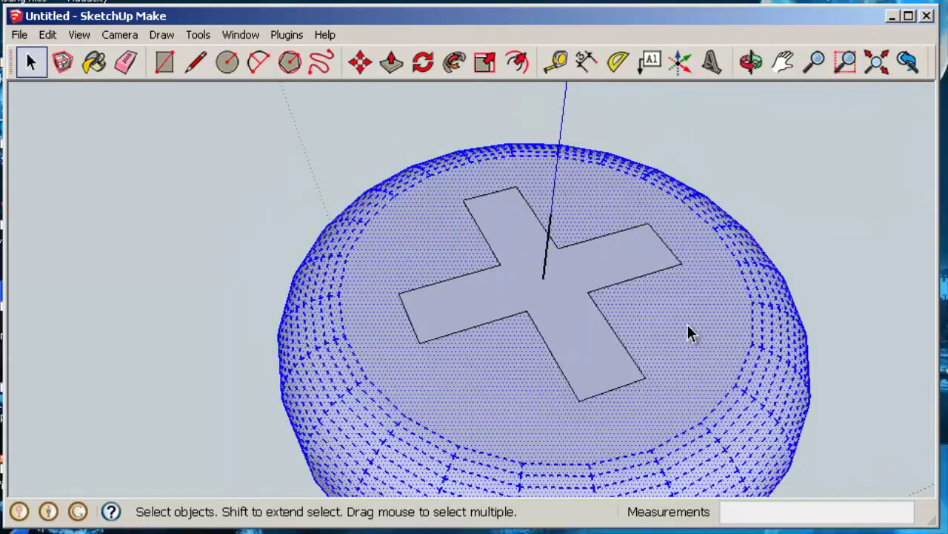
pyautogui.click(788, 172)
# - Push the cross face down into the screw head with Push/Pull, 150mm deep
pyautogui.click(554, 303)
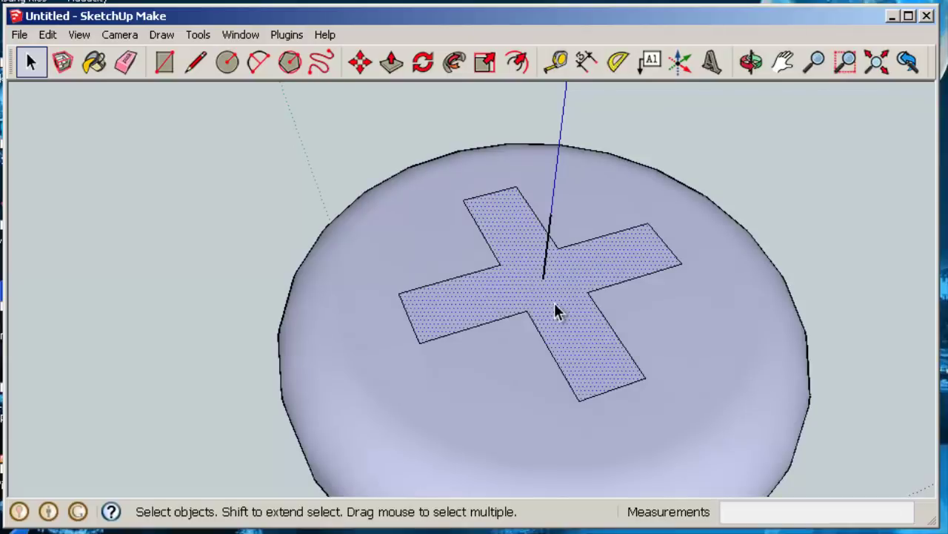
pyautogui.click(706, 330)
pyautogui.click(641, 340)
pyautogui.moveTo(734, 396); pyautogui.dragTo(715, 332, button='middle')
pyautogui.click(581, 289)
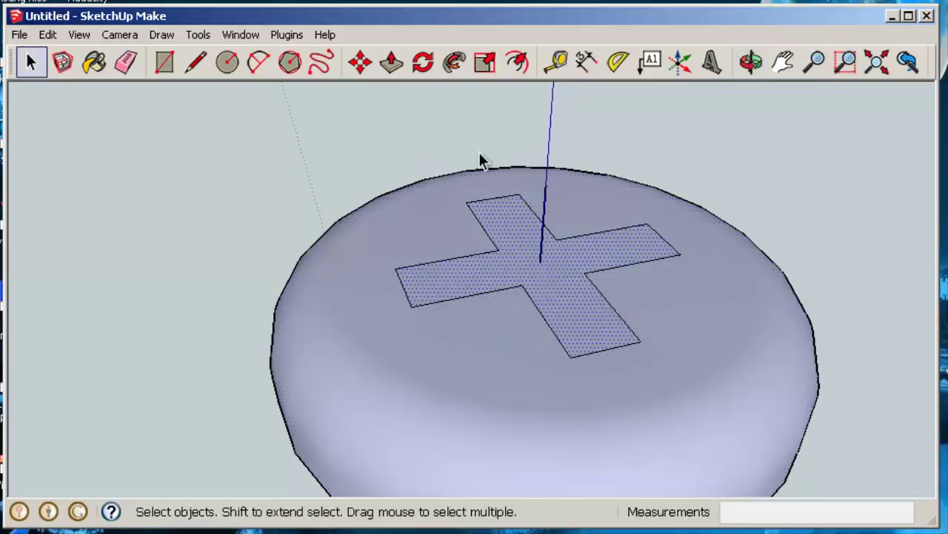
pyautogui.click(392, 62)
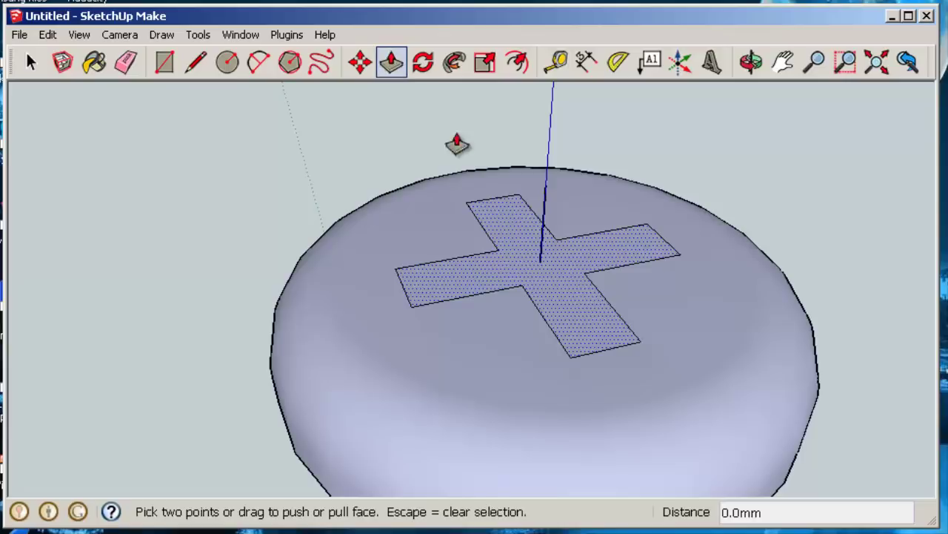
pyautogui.moveTo(552, 275); pyautogui.dragTo(554, 311)
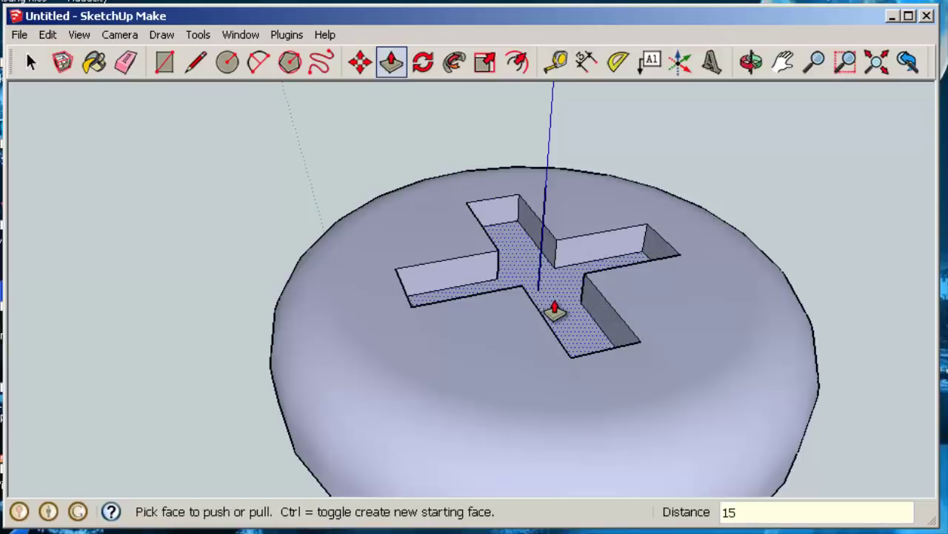
pyautogui.press('Return')
# - Push the recess floor a further 50mm into the head, then select that floor face
pyautogui.moveTo(697, 301); pyautogui.dragTo(600, 309, button='middle')
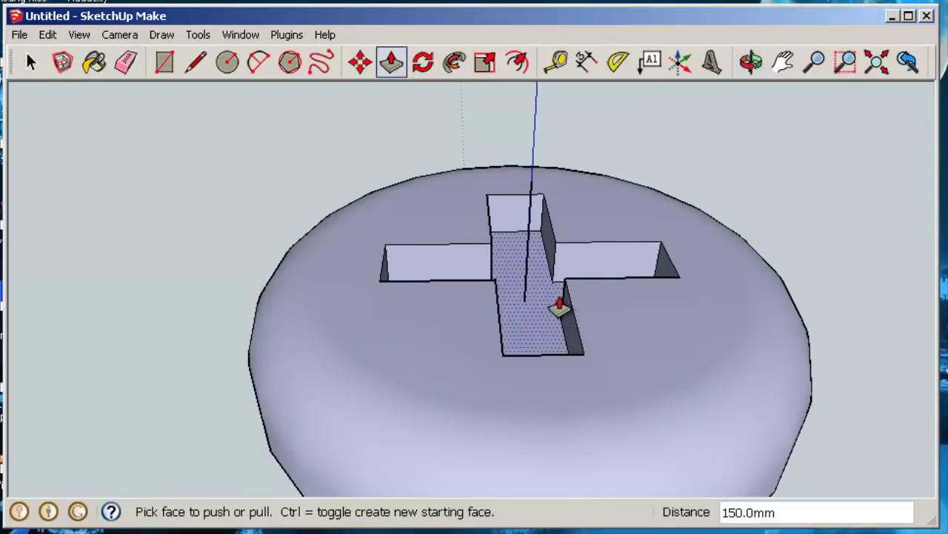
pyautogui.moveTo(538, 304); pyautogui.dragTo(537, 341)
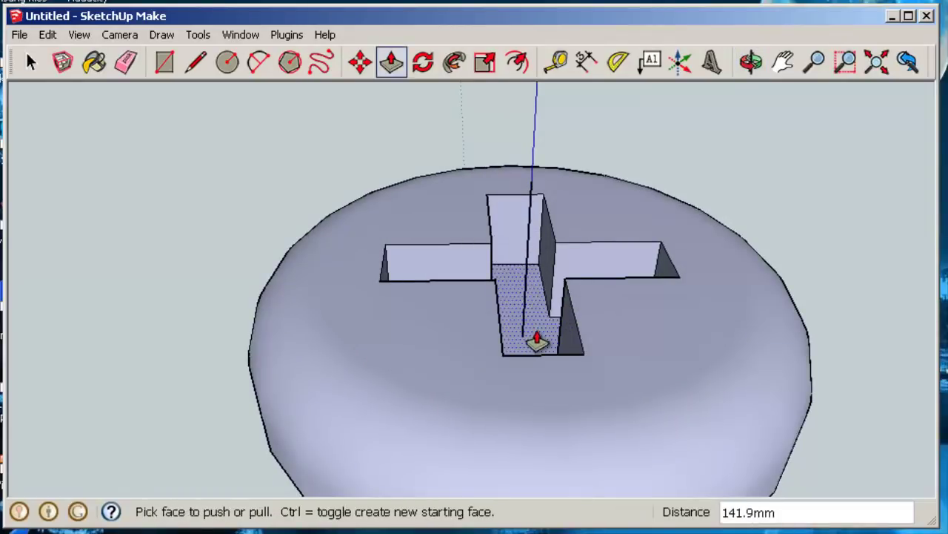
pyautogui.write('50')
pyautogui.press('Return')
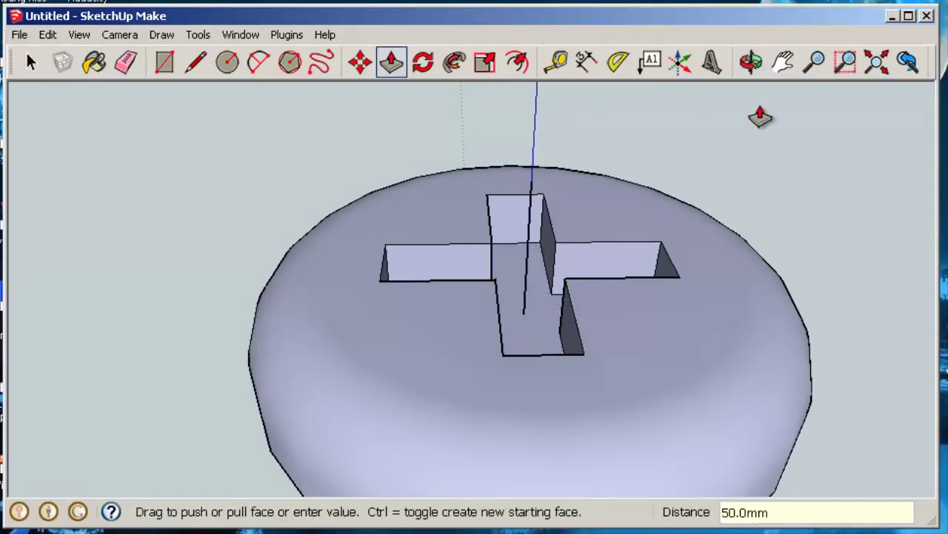
pyautogui.moveTo(600, 292); pyautogui.dragTo(543, 349, button='middle')
pyautogui.scroll(4, 535, 341)
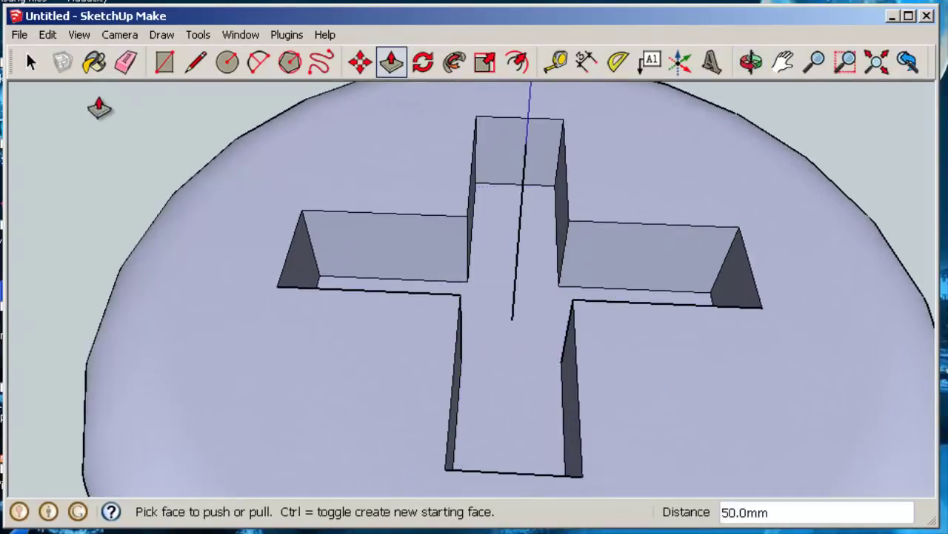
pyautogui.click(29, 63)
pyautogui.click(544, 400)
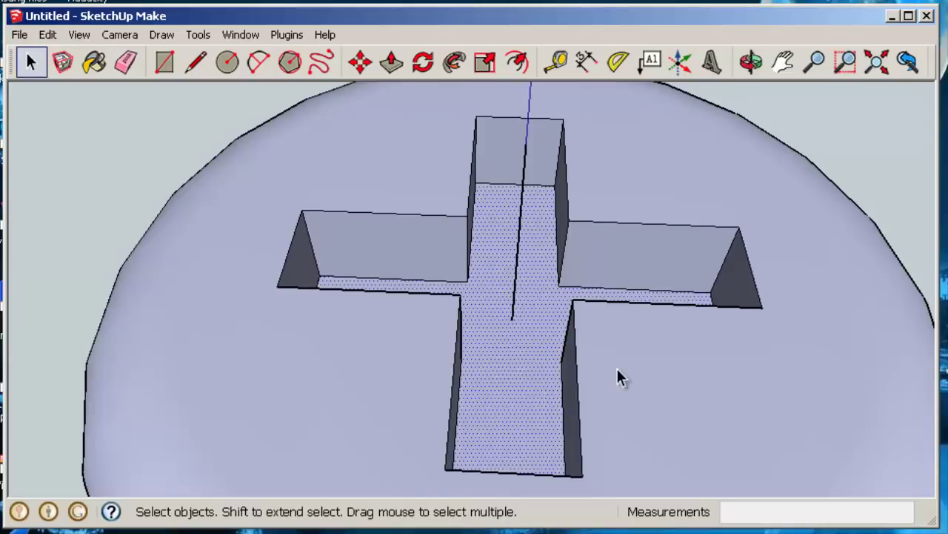
pyautogui.scroll(-5, 631, 373)
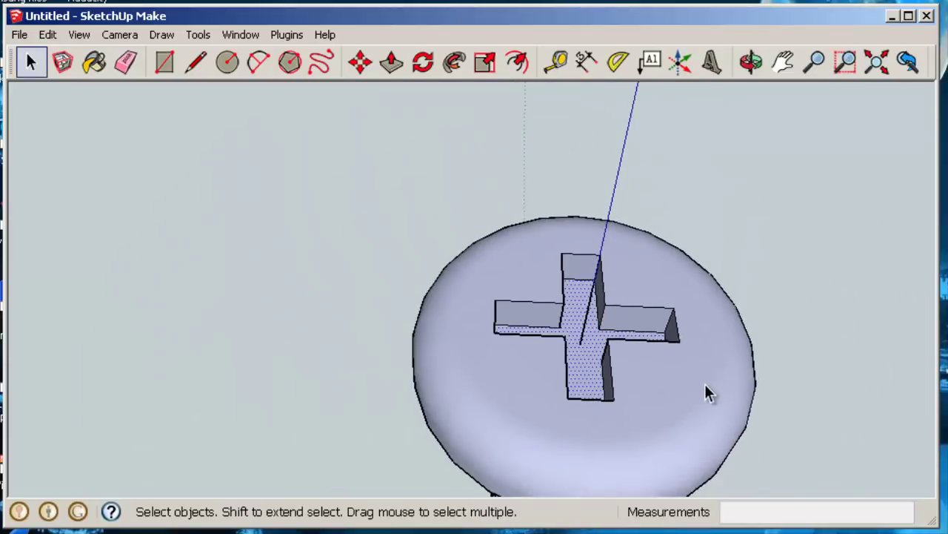
pyautogui.moveTo(708, 393); pyautogui.dragTo(558, 265, button='middle')
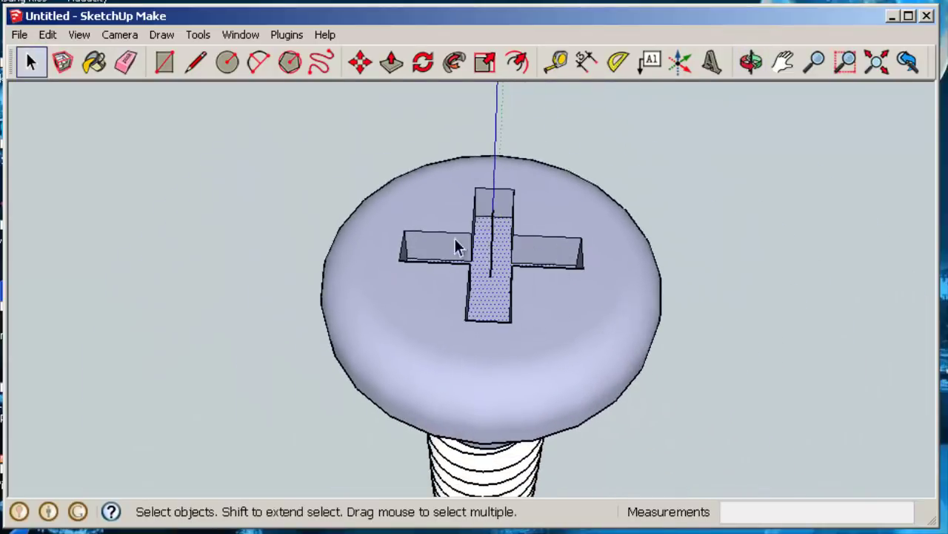
# - Pick the Scale tool and switch the face style to X-ray
pyautogui.click(44, 35)
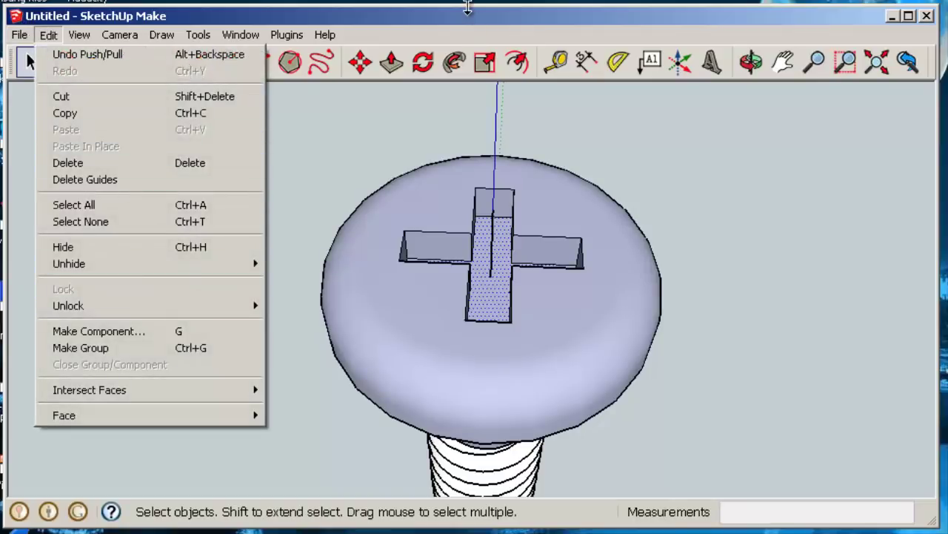
pyautogui.click(395, 69)
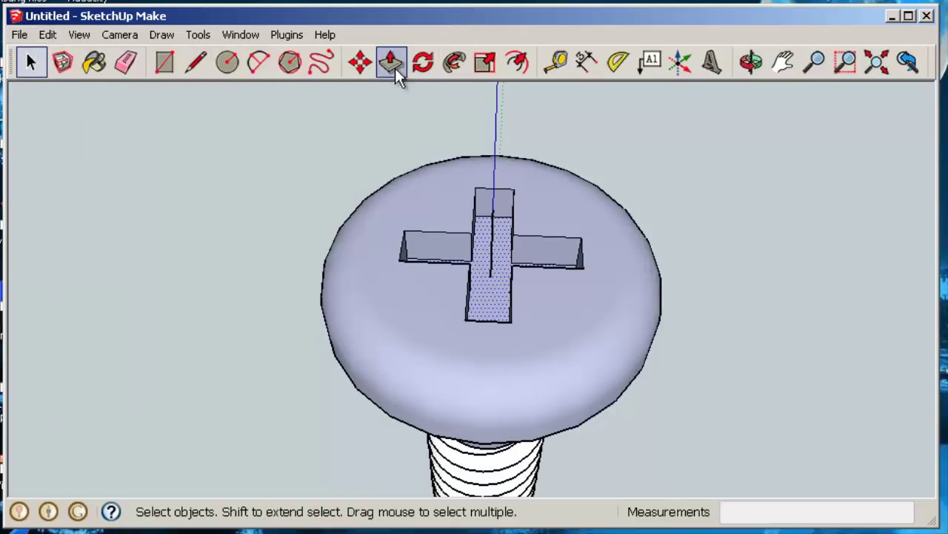
pyautogui.click(479, 64)
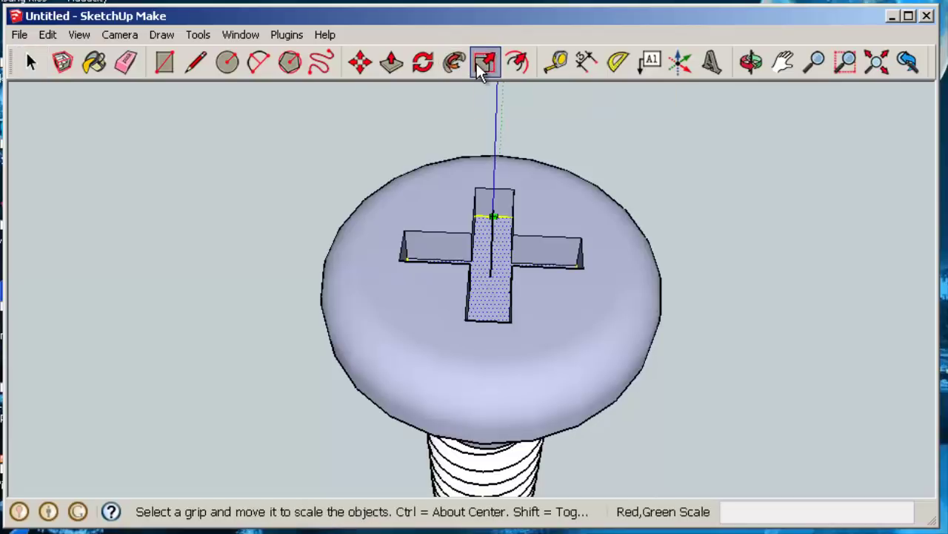
pyautogui.click(78, 35)
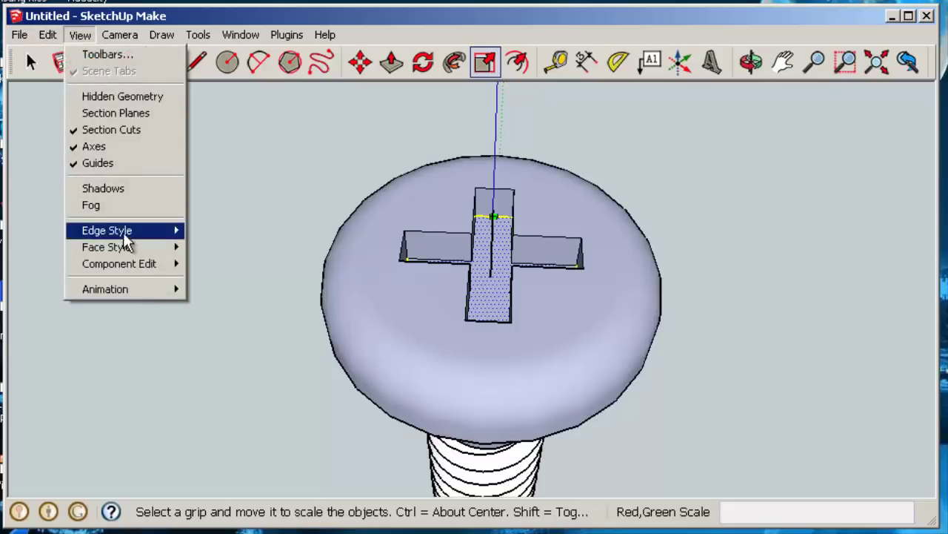
pyautogui.moveTo(174, 255)
pyautogui.click(222, 249)
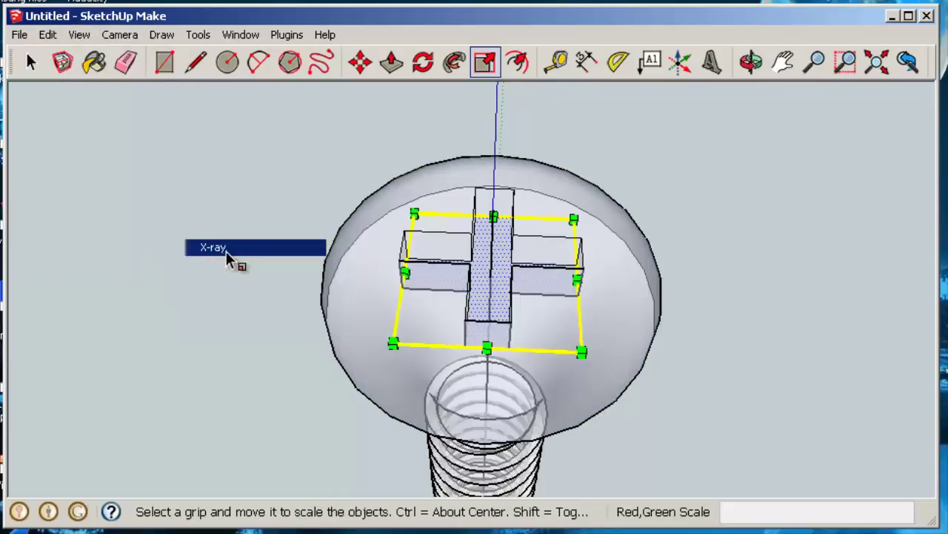
# - Scale the recess floor by 0.5 about its centre so the slot tapers
pyautogui.press('ctrl')
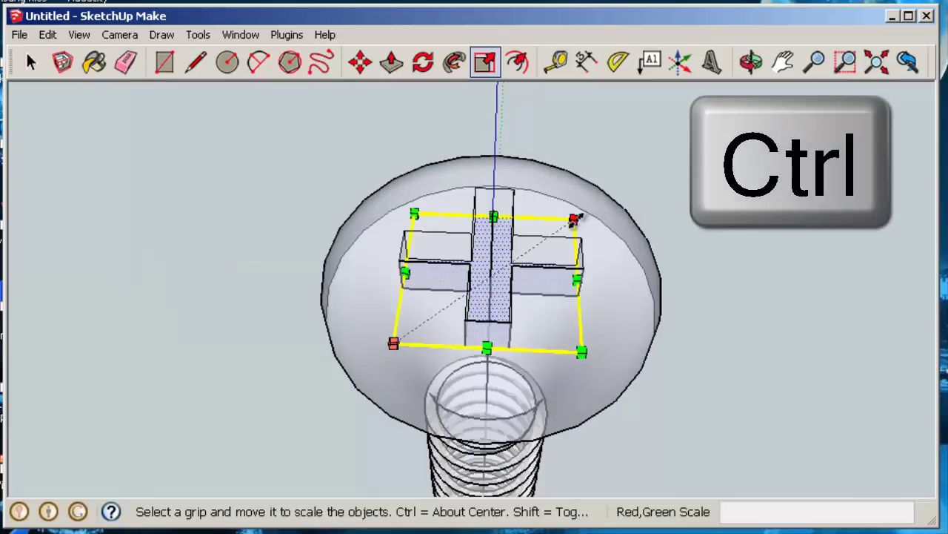
pyautogui.scroll(2, 574, 220)
pyautogui.keyDown('ctrl'); pyautogui.moveTo(574, 220); pyautogui.dragTo(545, 268); pyautogui.keyUp('ctrl')
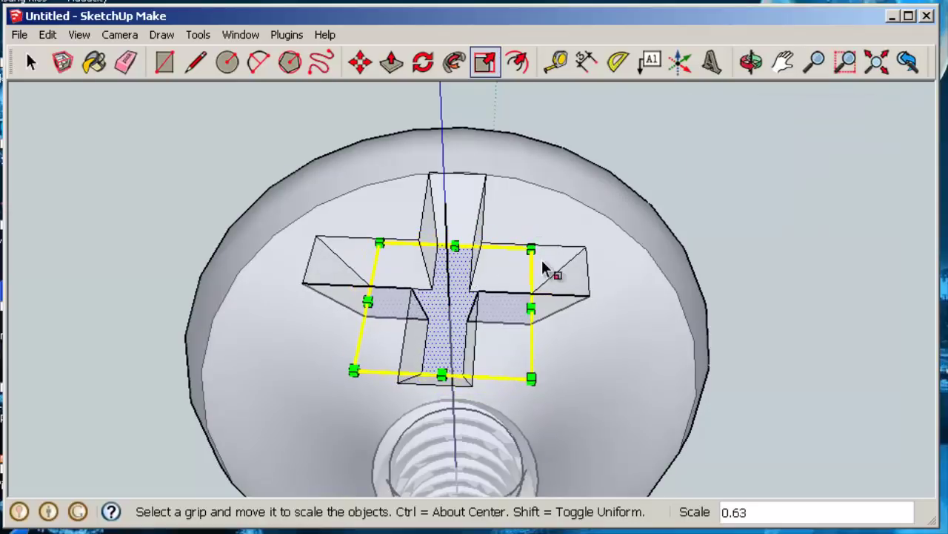
pyautogui.write('.5')
pyautogui.press('Return')
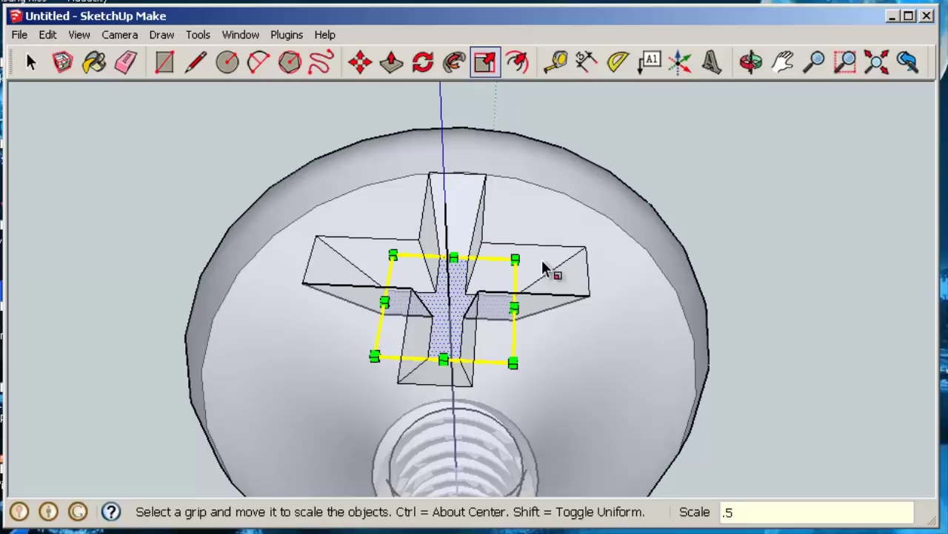
pyautogui.moveTo(593, 339); pyautogui.dragTo(622, 186, button='middle')
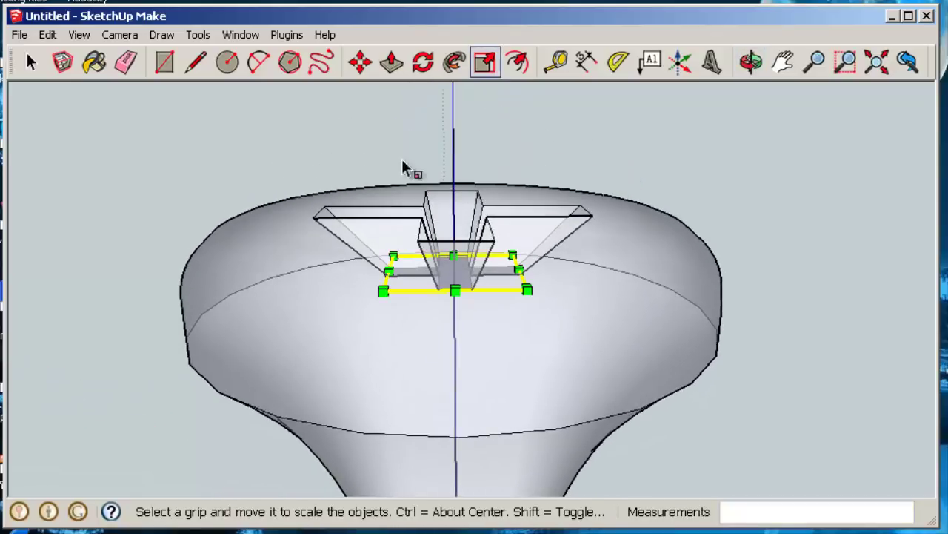
pyautogui.scroll(-3, 514, 302)
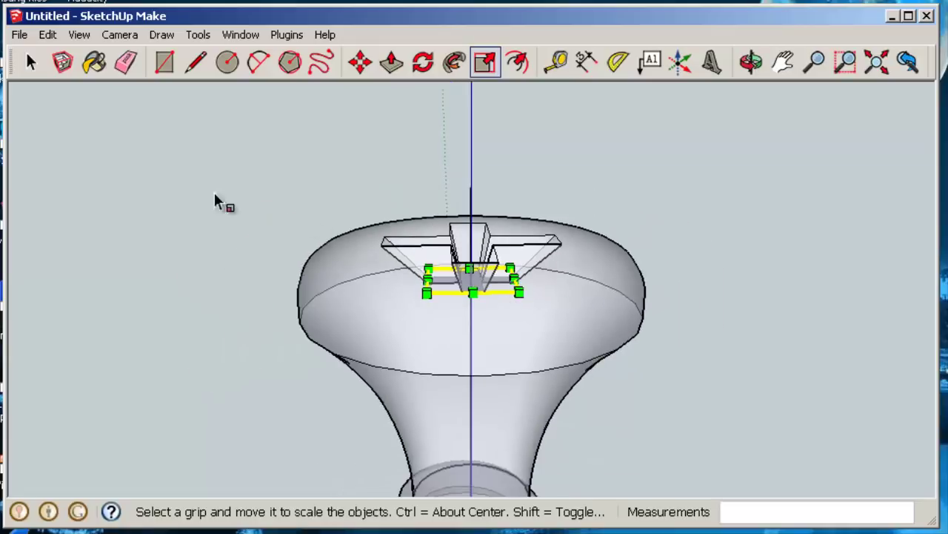
pyautogui.click(30, 61)
pyautogui.click(154, 198)
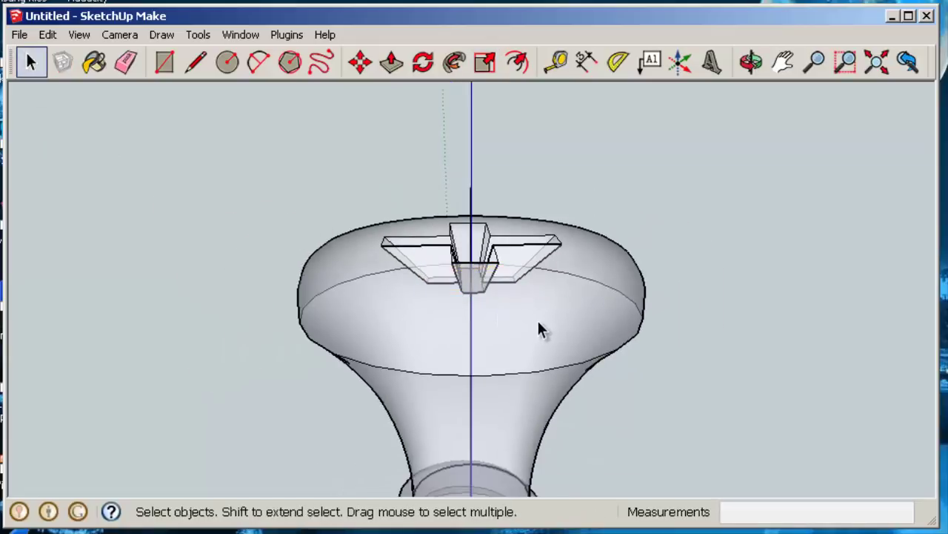
pyautogui.scroll(-3, 540, 326)
pyautogui.moveTo(646, 353); pyautogui.dragTo(600, 329, button='middle')
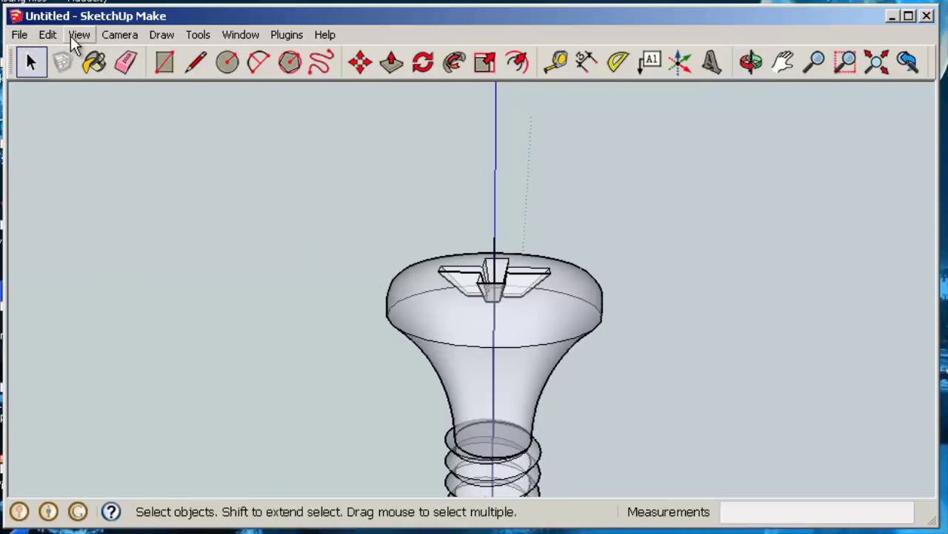
# - Turn off X-ray so the model shows opaque shading again
pyautogui.click(48, 37)
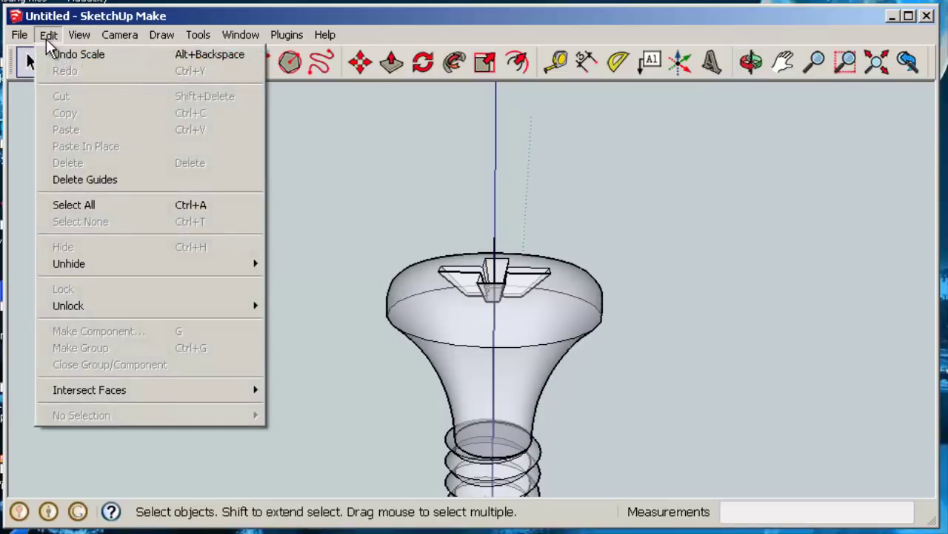
pyautogui.moveTo(80, 36)
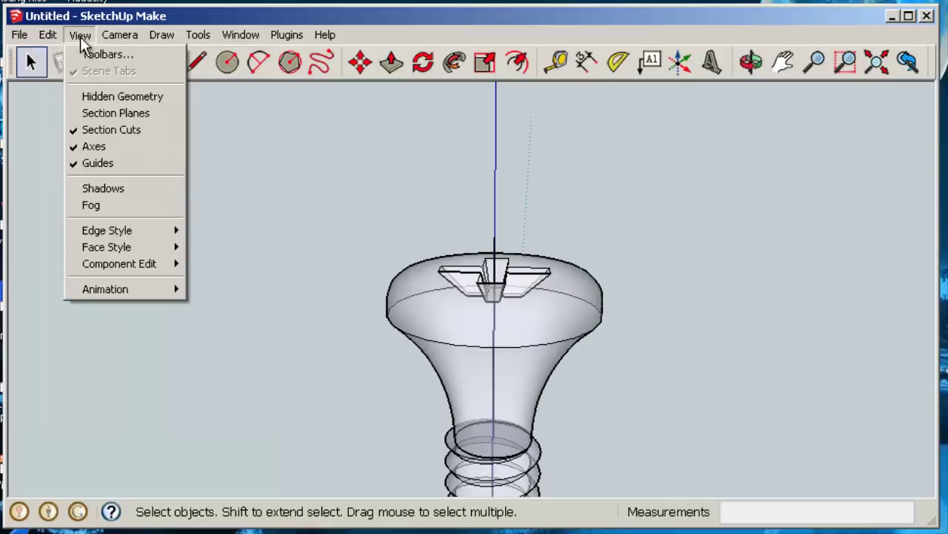
pyautogui.moveTo(164, 247)
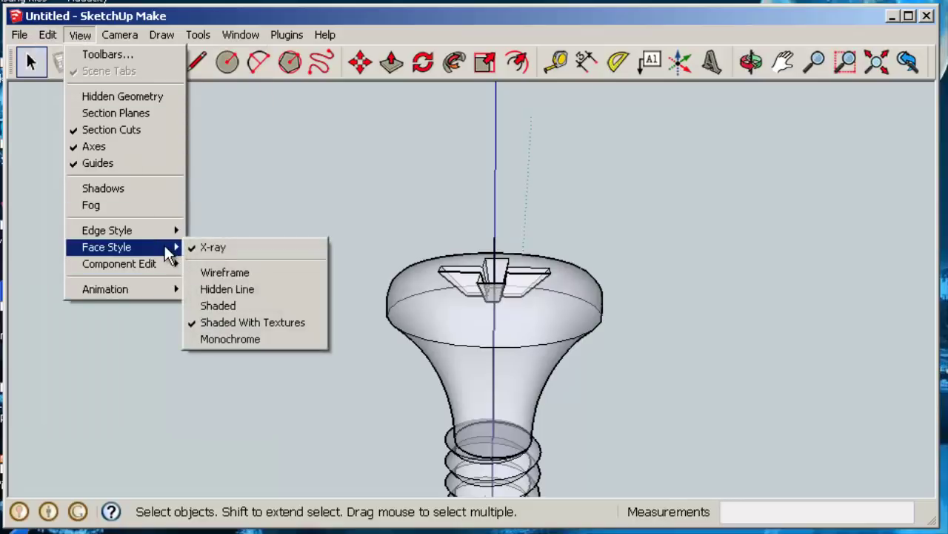
pyautogui.click(222, 250)
pyautogui.scroll(-3, 606, 372)
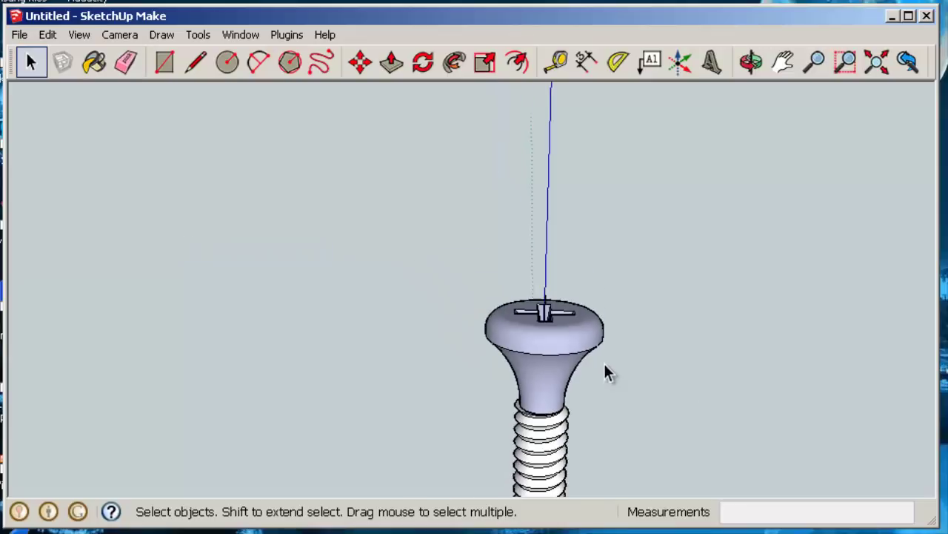
# - Select the head's cone and top faces and group them with G
pyautogui.moveTo(751, 420); pyautogui.dragTo(497, 275, button='middle')
pyautogui.click(496, 276)
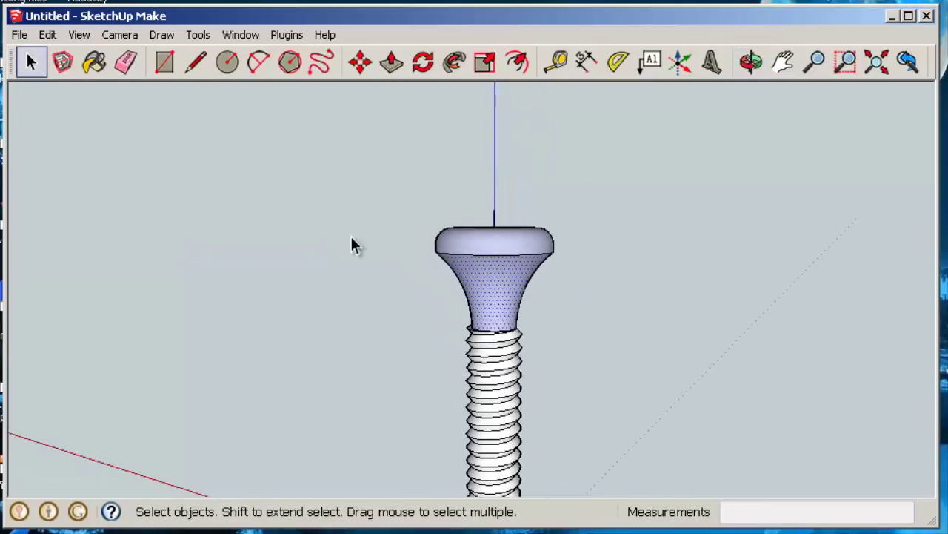
pyautogui.moveTo(370, 190); pyautogui.dragTo(609, 339)
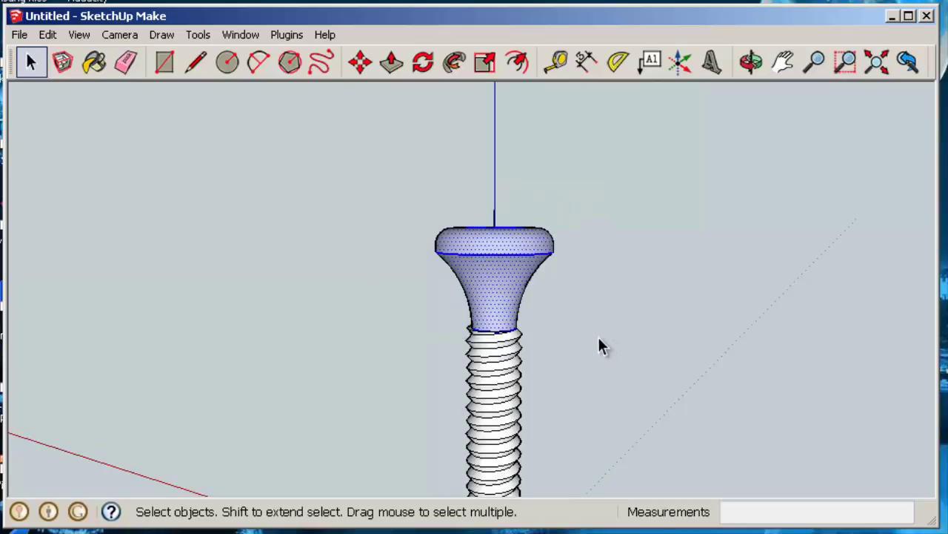
pyautogui.press('g')
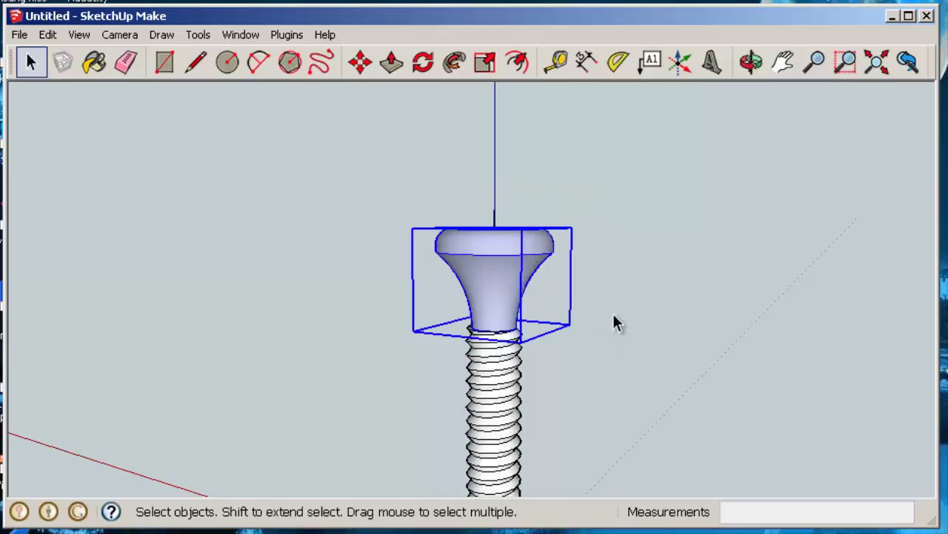
# - Orbit until the screw stands upright and select the grouped head
pyautogui.moveTo(612, 315)
pyautogui.mouseDown(button='middle')
pyautogui.moveTo(580, 377)
pyautogui.moveTo(563, 459)
pyautogui.mouseUp(button='middle')
pyautogui.scroll(-2, 568, 383)
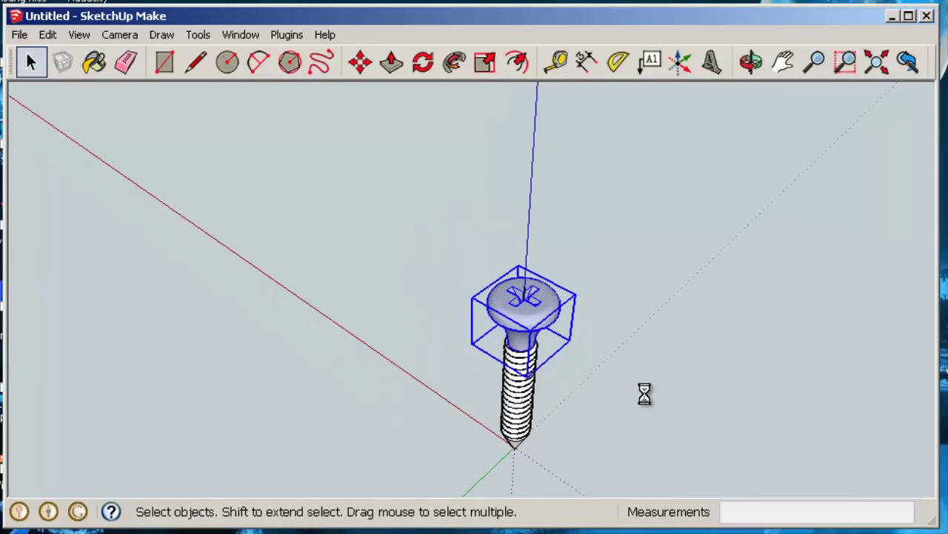
pyautogui.moveTo(667, 391); pyautogui.dragTo(617, 316, button='middle')
pyautogui.click(652, 390)
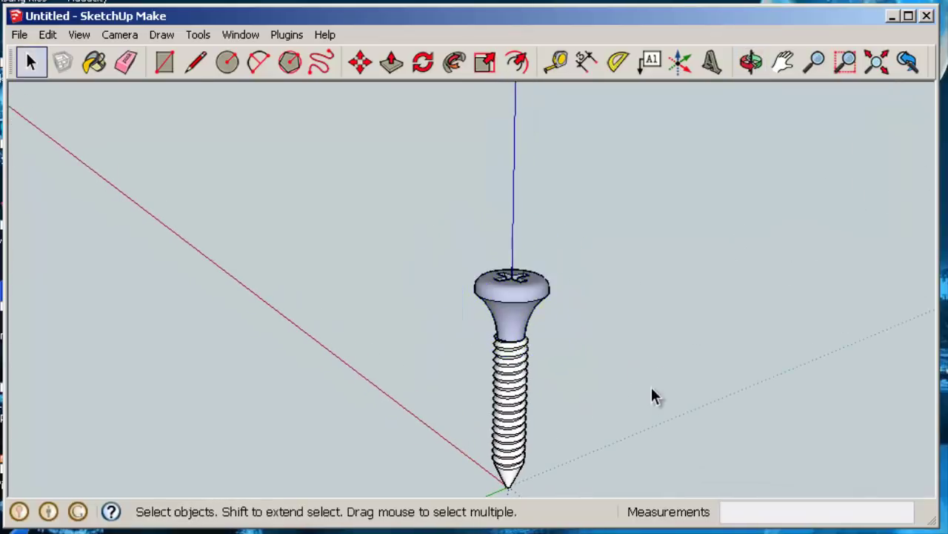
pyautogui.moveTo(550, 429); pyautogui.dragTo(901, 281, button='middle')
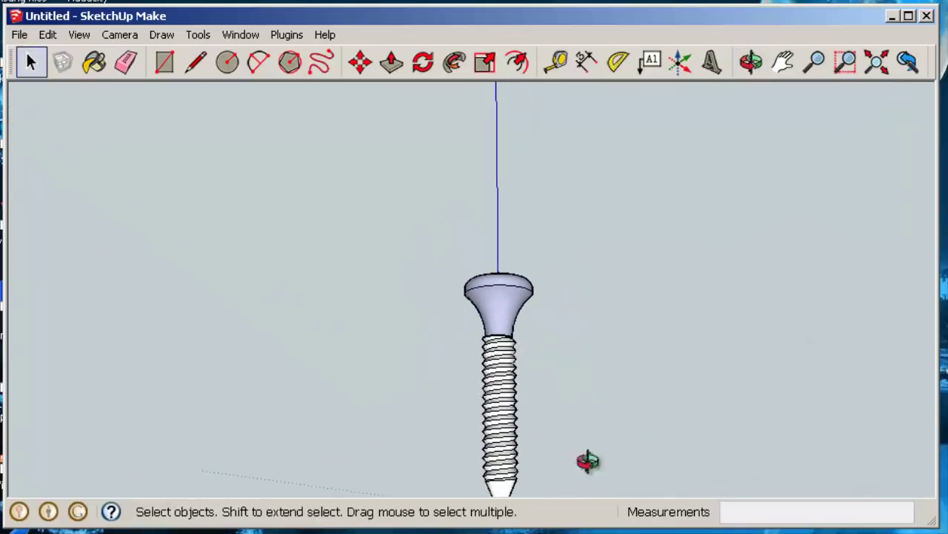
pyautogui.keyDown('shift'); pyautogui.moveTo(588, 459); pyautogui.dragTo(556, 265, button='middle'); pyautogui.keyUp('shift')
pyautogui.moveTo(608, 237); pyautogui.dragTo(475, 237, button='middle')
pyautogui.click(474, 237)
# - Select both the head and threaded shaft and make them into a component
pyautogui.keyDown('shift'); pyautogui.click(498, 384); pyautogui.keyUp('shift')
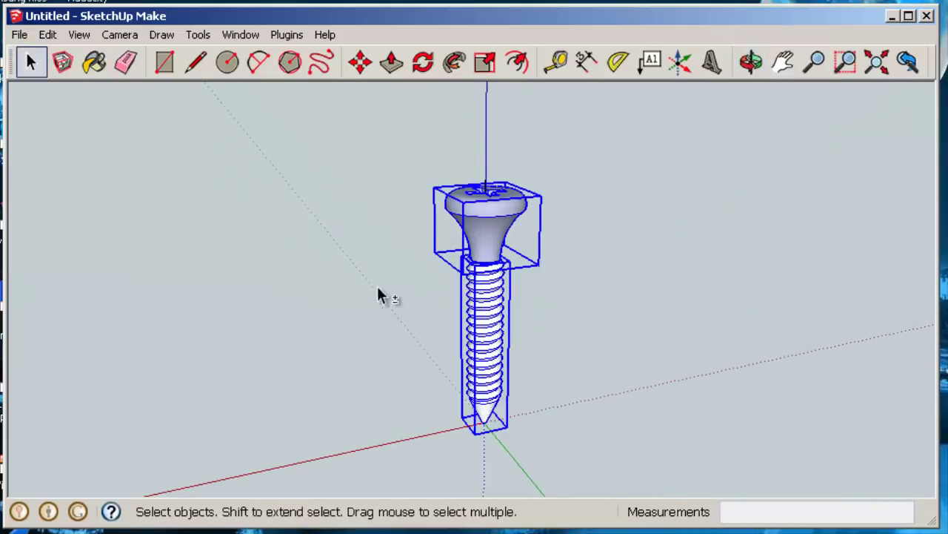
pyautogui.click(47, 35)
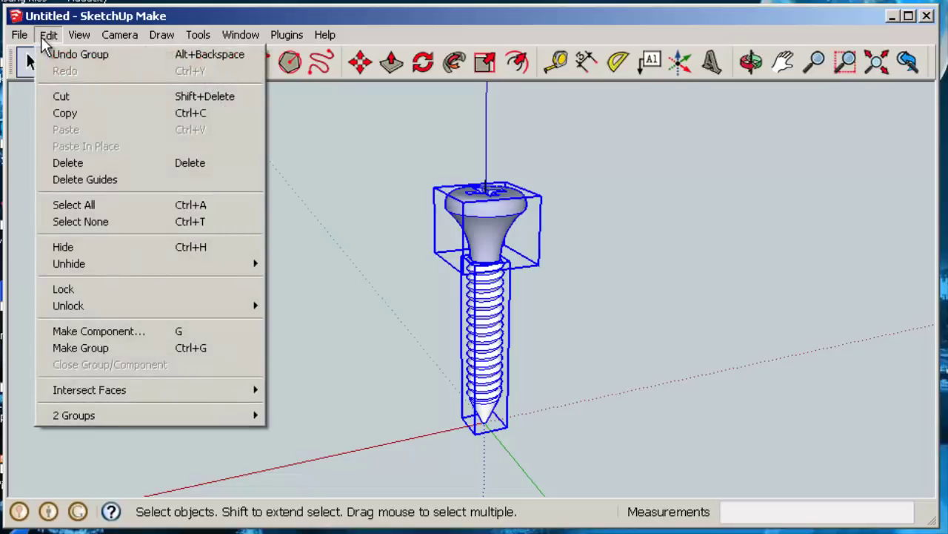
pyautogui.click(135, 339)
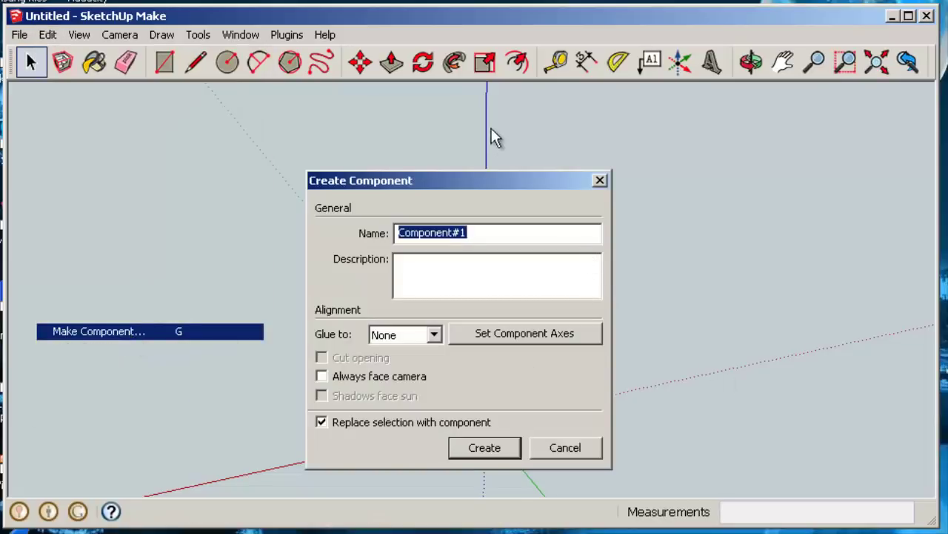
pyautogui.moveTo(473, 187); pyautogui.dragTo(764, 143)
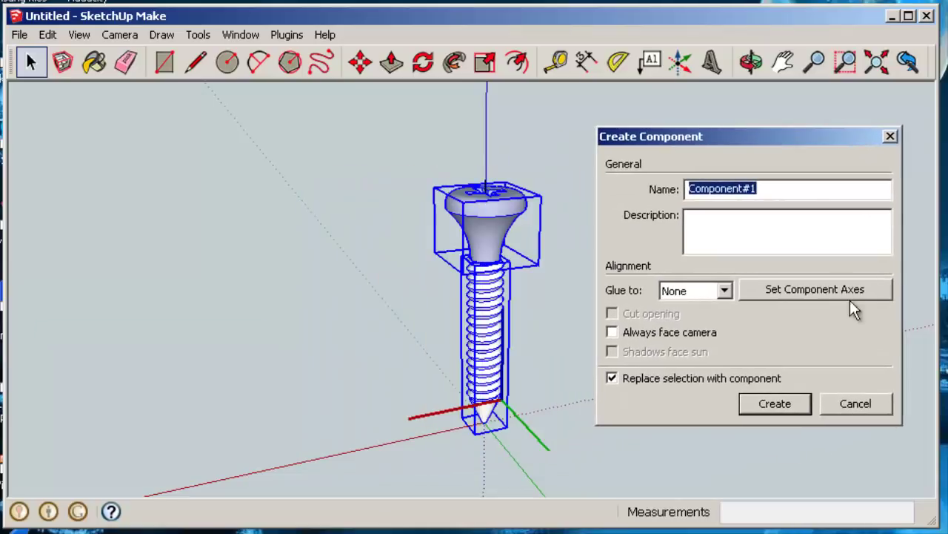
# - Place the component axes at the screw tip and name it con_oc_vit
pyautogui.click(814, 291)
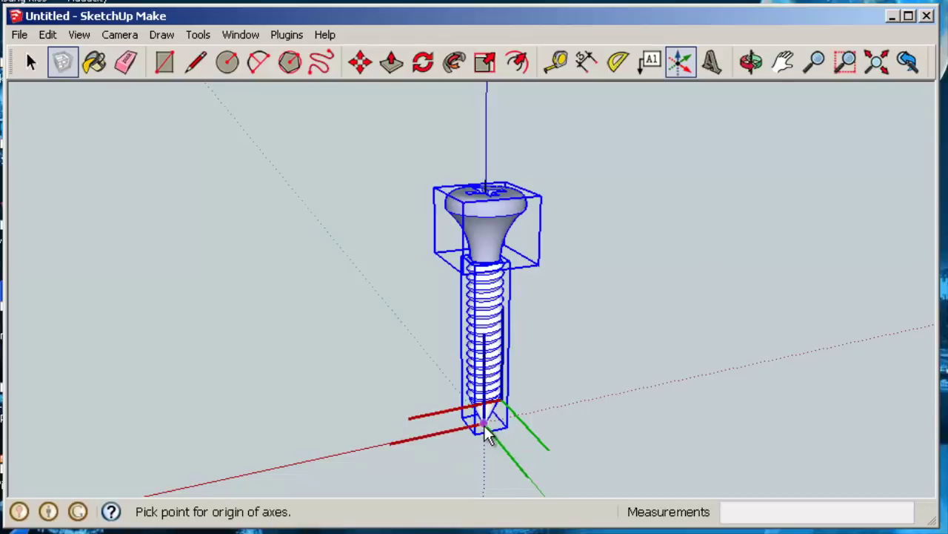
pyautogui.scroll(4, 486, 426)
pyautogui.moveTo(526, 434); pyautogui.dragTo(573, 121, button='middle')
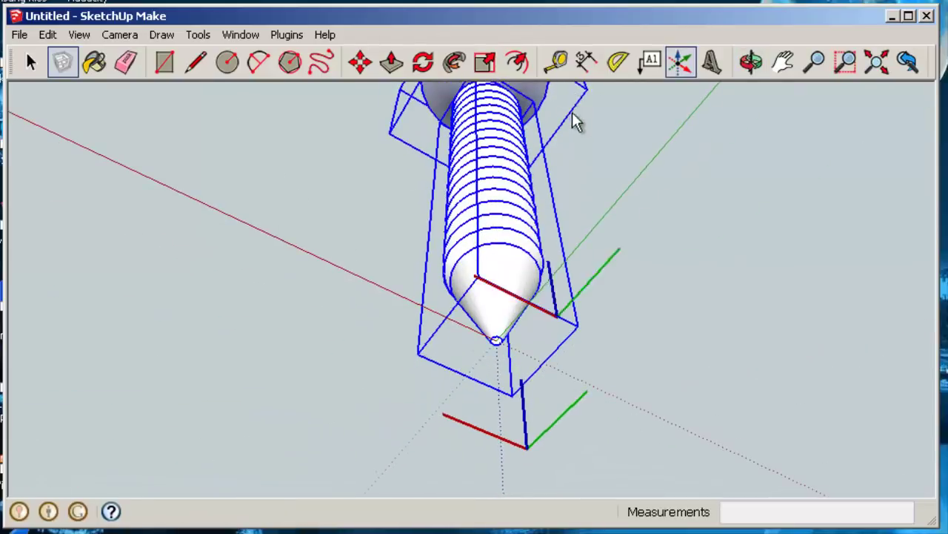
pyautogui.scroll(4, 508, 349)
pyautogui.scroll(-3, 519, 345)
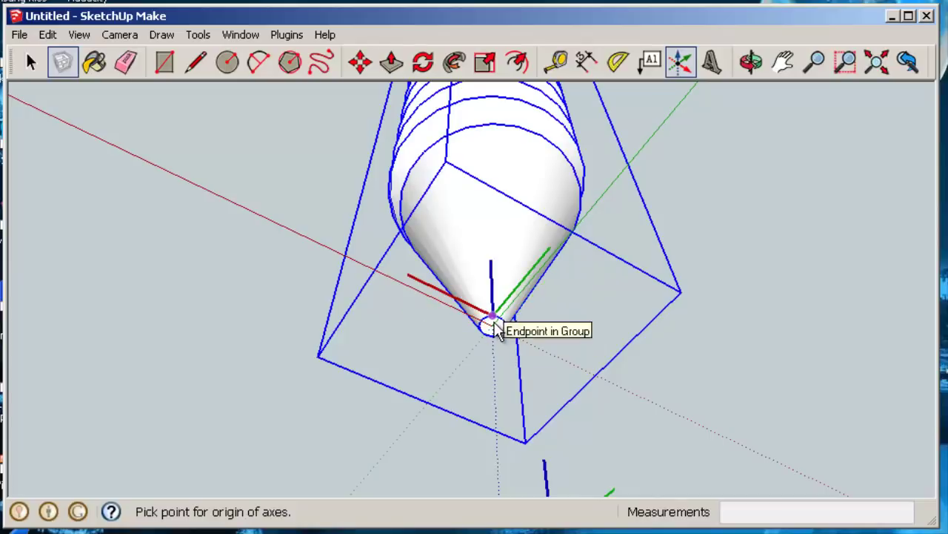
pyautogui.scroll(3, 492, 330)
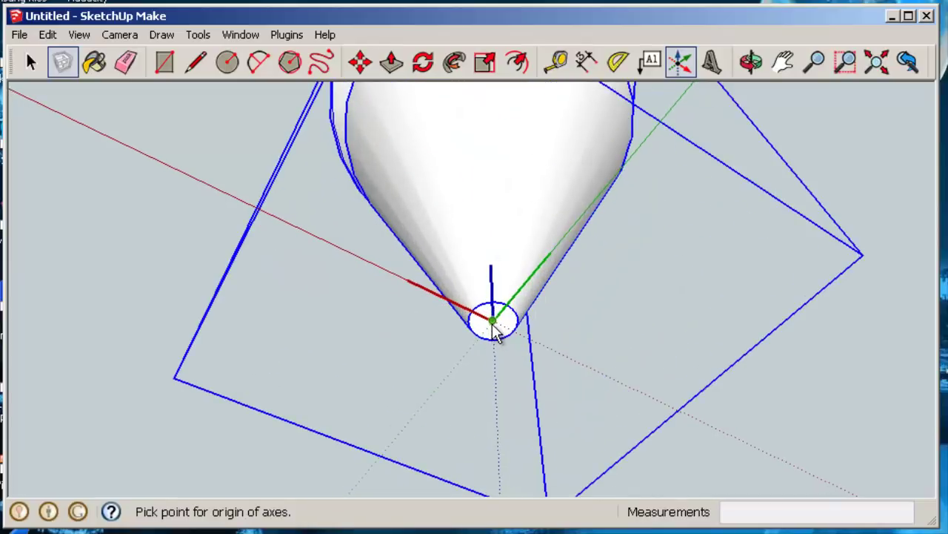
pyautogui.click(492, 323)
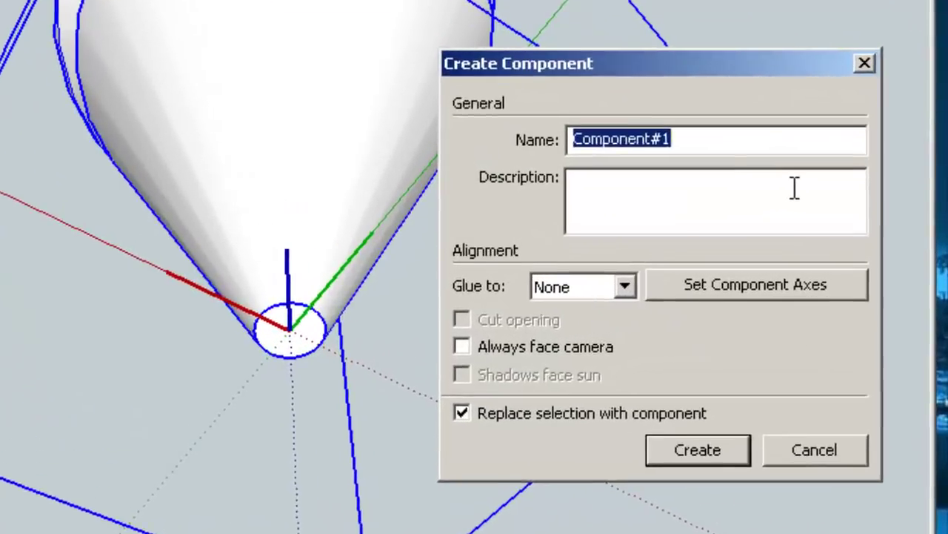
pyautogui.write('s')
pyautogui.press('BackSpace')
pyautogui.write('con_oc_vit')
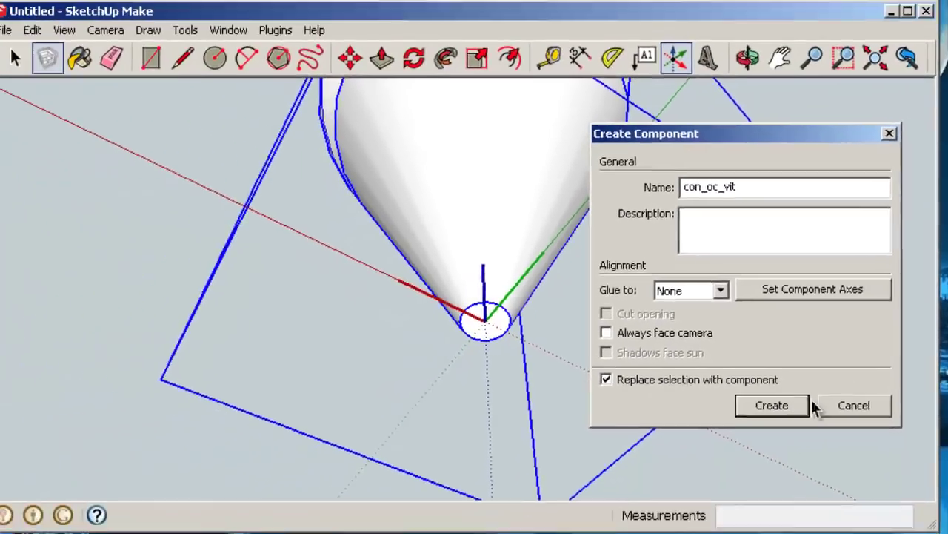
# - Create the con_oc_vit component, orbit to an upright screw, and open the Window menu
pyautogui.click(685, 456)
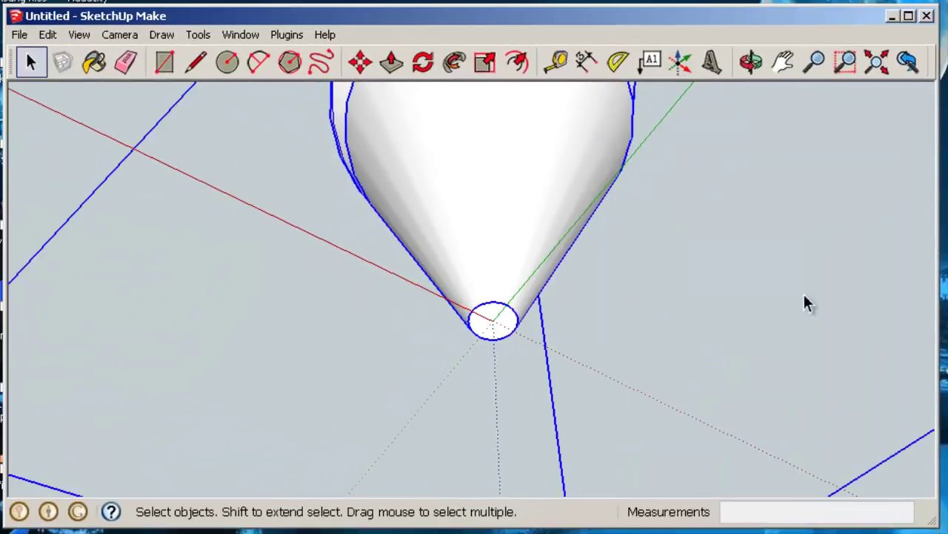
pyautogui.scroll(-6, 637, 298)
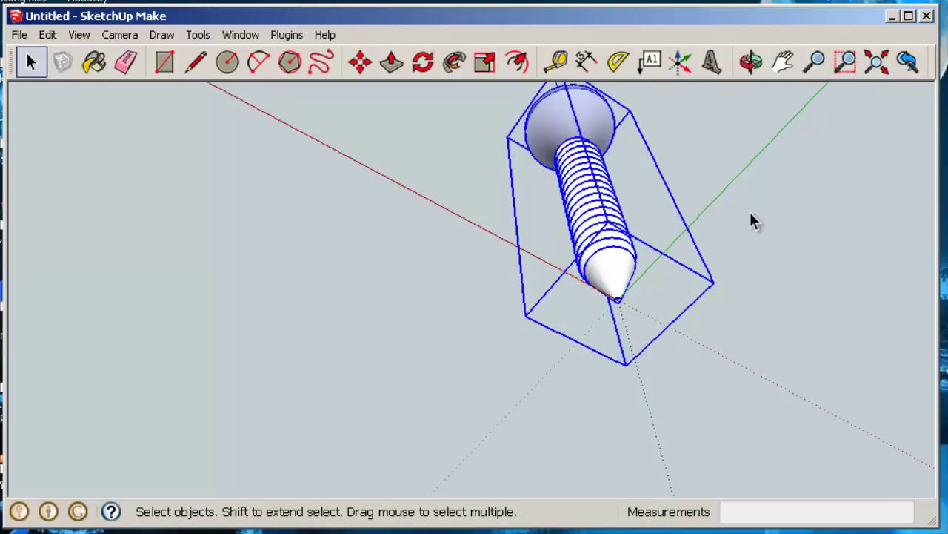
pyautogui.moveTo(751, 218); pyautogui.dragTo(682, 300, button='middle')
pyautogui.scroll(-3, 770, 296)
pyautogui.moveTo(771, 297); pyautogui.dragTo(657, 312, button='middle')
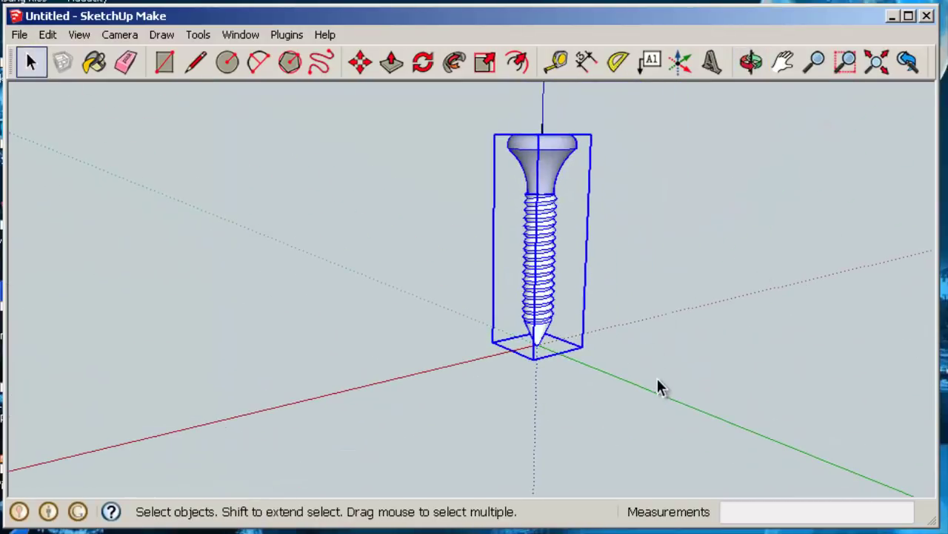
pyautogui.moveTo(660, 387); pyautogui.dragTo(711, 371, button='middle')
pyautogui.press('m')
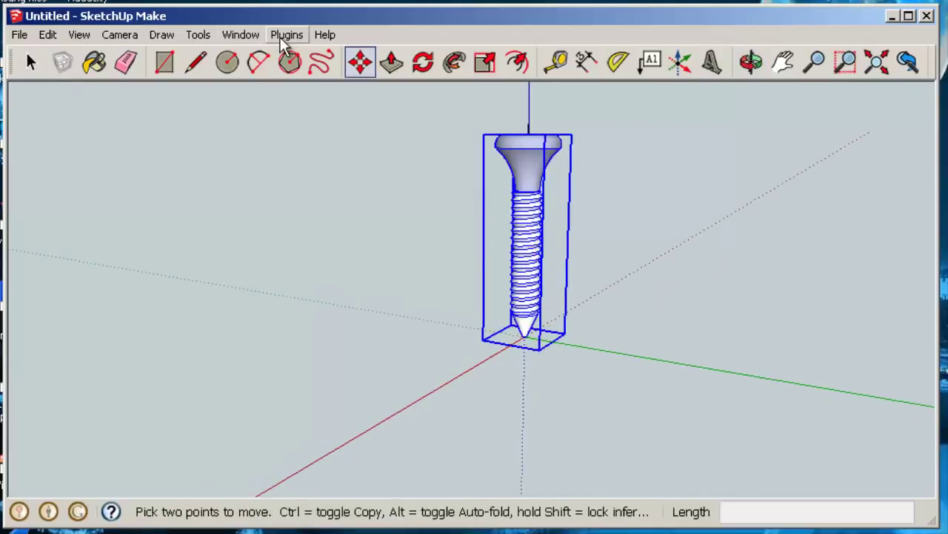
pyautogui.click(241, 37)
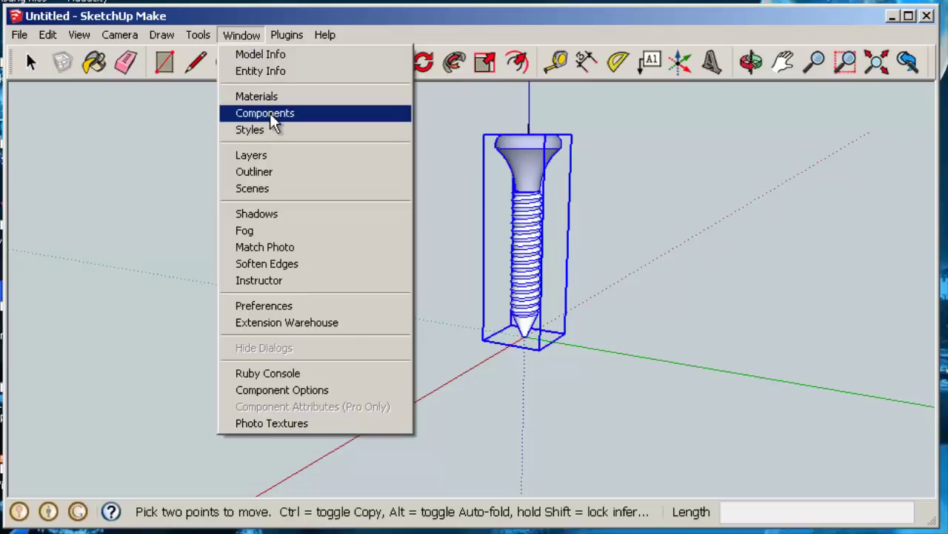
# - In the Components browser, filter to in-model components and place a con_oc_vit copy on the red axis
pyautogui.click(264, 112)
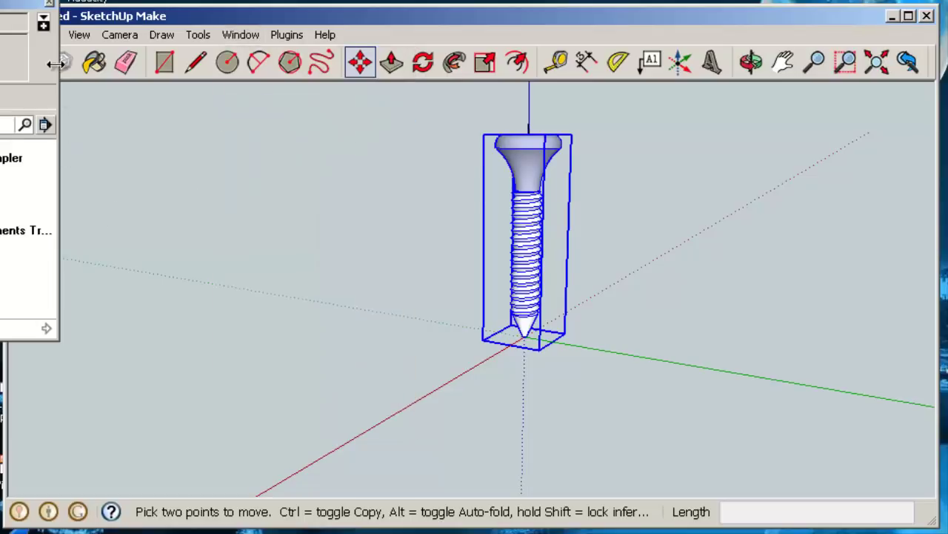
pyautogui.moveTo(22, 4); pyautogui.dragTo(716, 112)
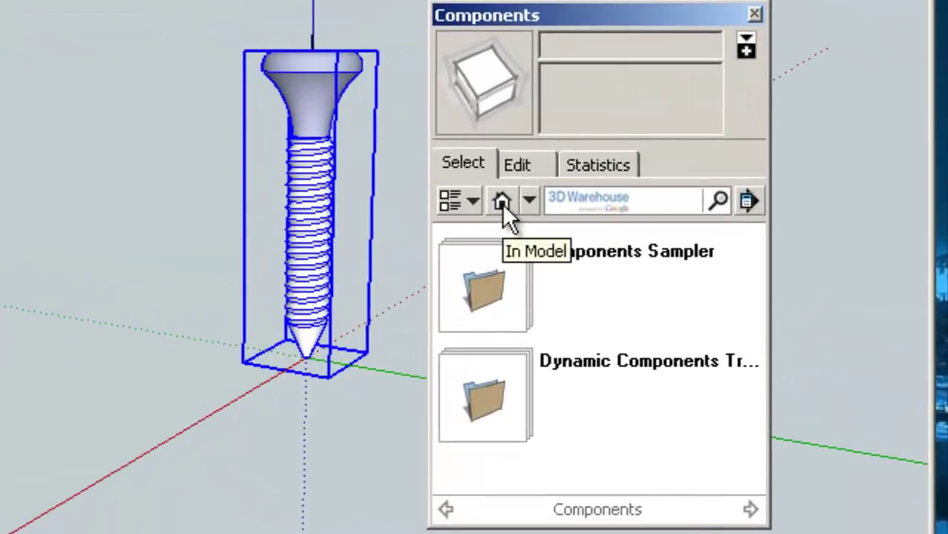
pyautogui.click(503, 203)
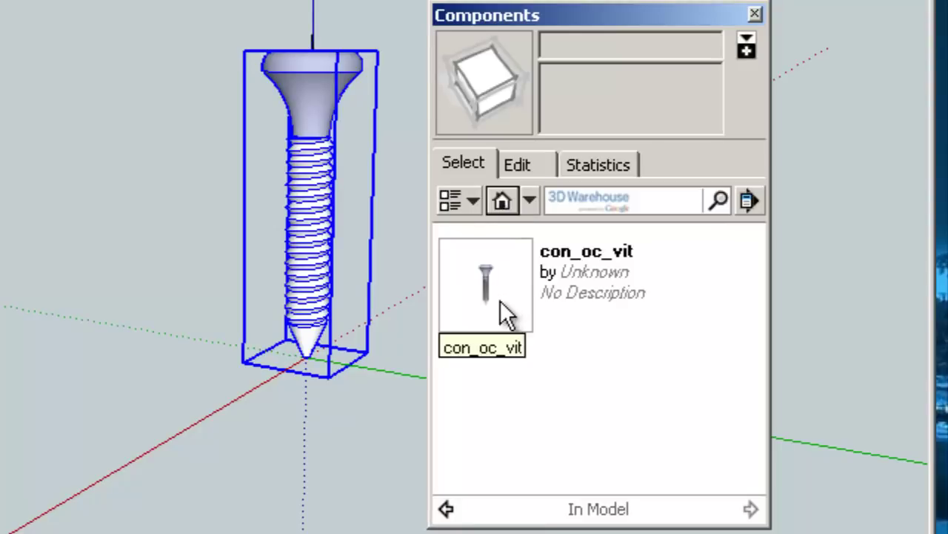
pyautogui.click(522, 282)
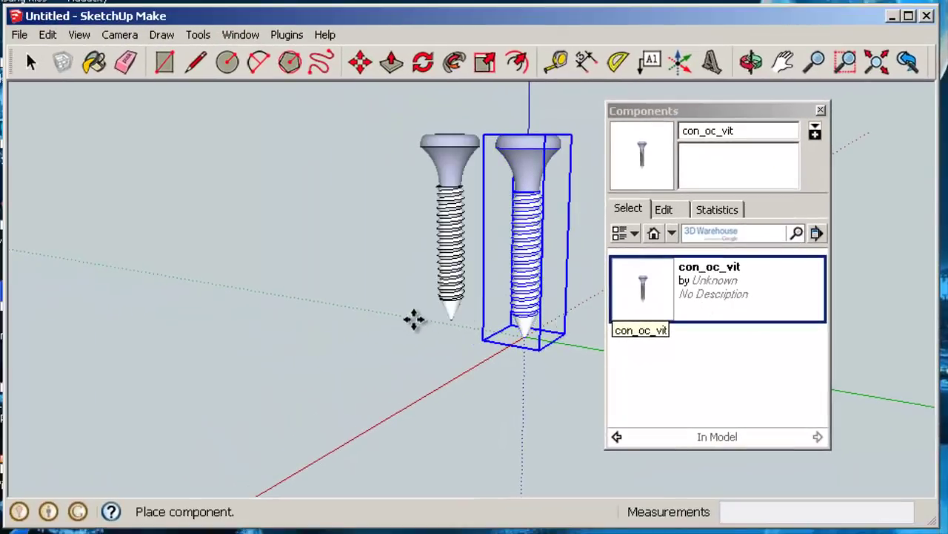
pyautogui.click(424, 398)
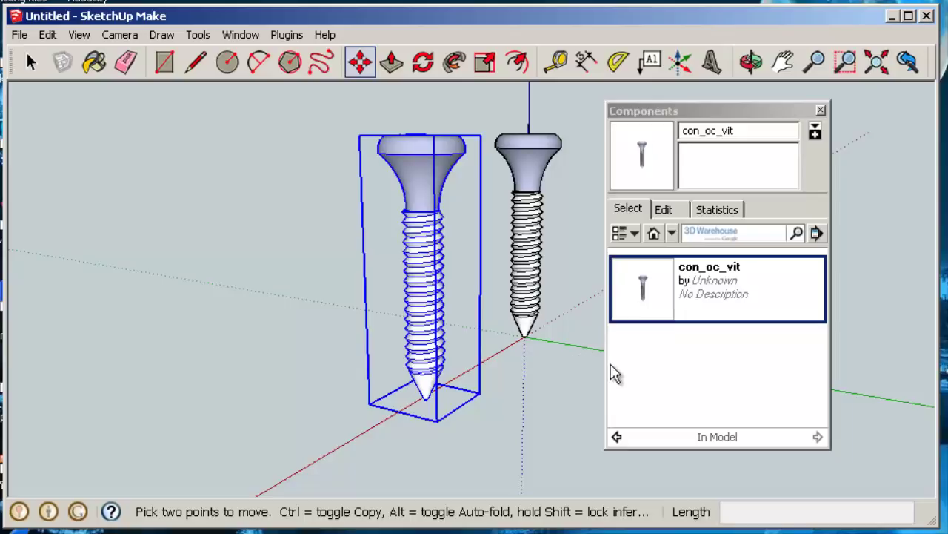
# - Place a third con_oc_vit copy on the green axis and close the Components panel
pyautogui.moveTo(691, 115); pyautogui.dragTo(177, 115)
pyautogui.click(190, 292)
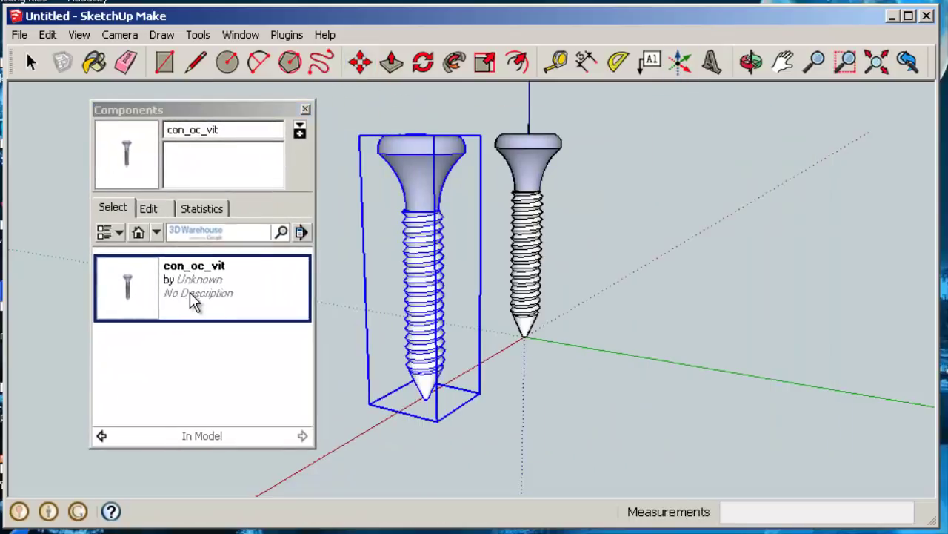
pyautogui.click(674, 364)
pyautogui.scroll(3, 657, 356)
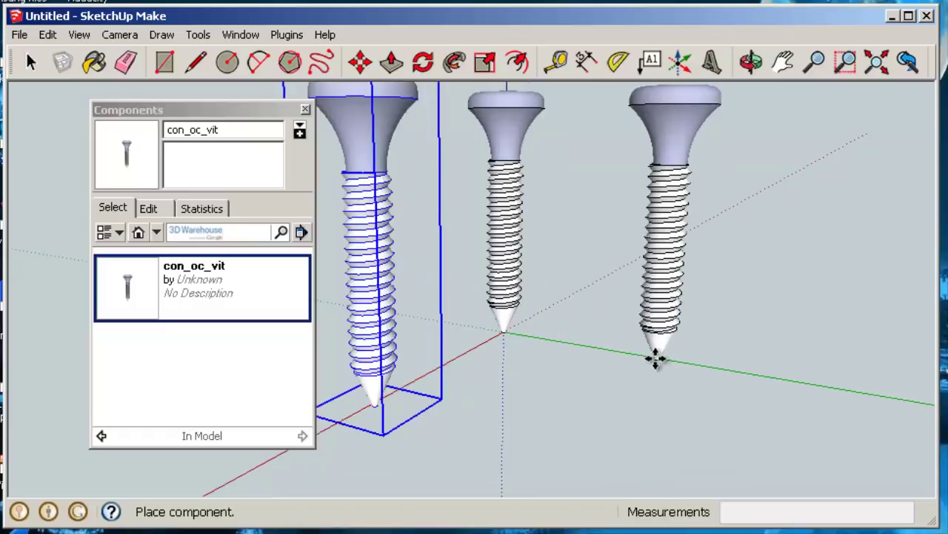
pyautogui.scroll(-5, 525, 335)
pyautogui.moveTo(274, 117); pyautogui.dragTo(232, 106)
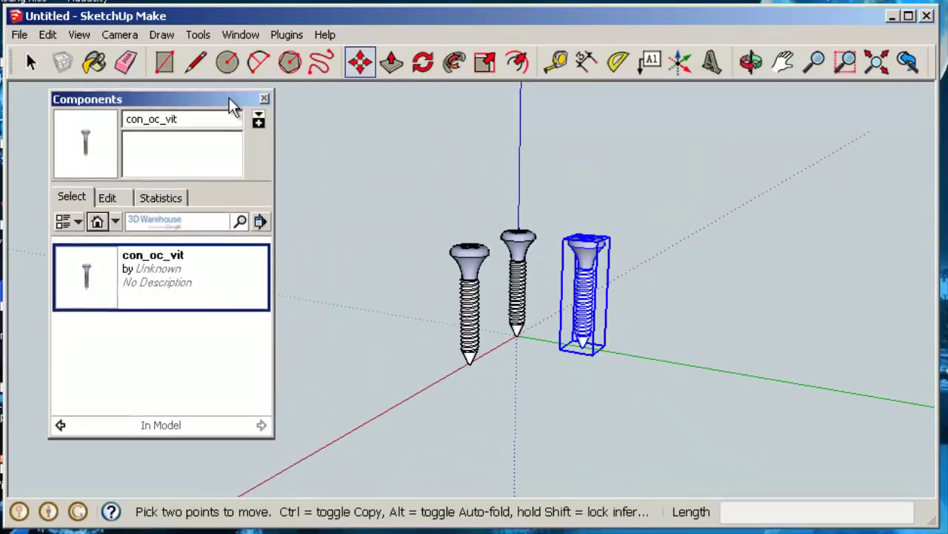
pyautogui.click(264, 98)
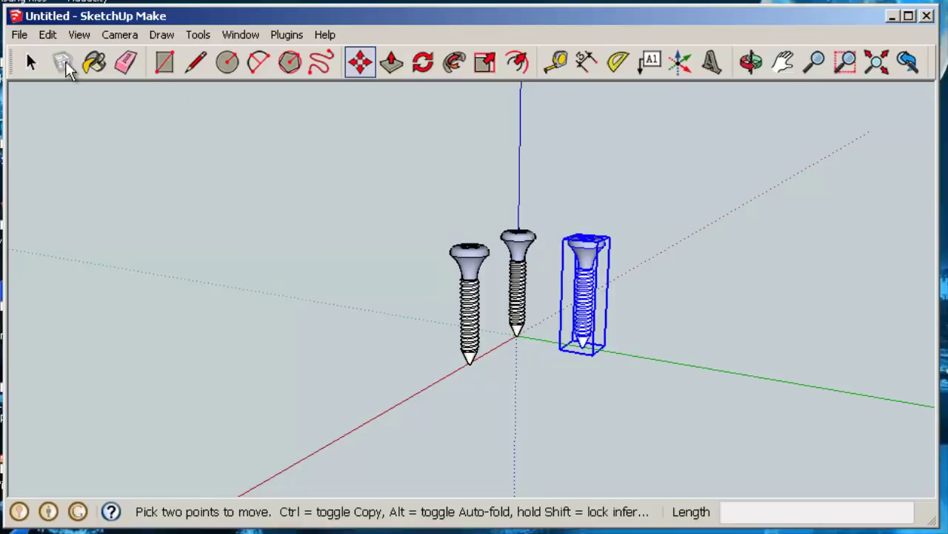
# - Open the right con_oc_vit screw for editing, select its head, and zoom in
pyautogui.click(31, 62)
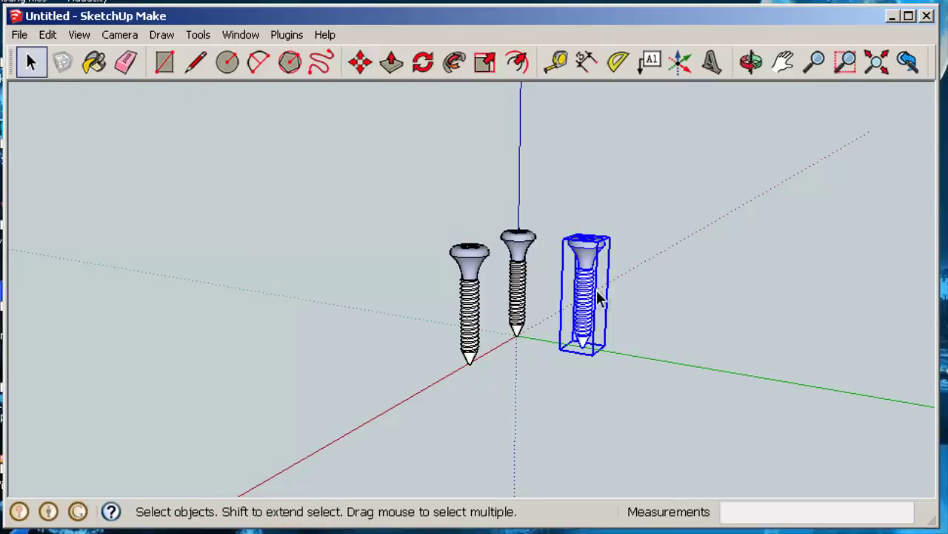
pyautogui.click(526, 256)
pyautogui.scroll(2, 527, 255)
pyautogui.scroll(3, 528, 256)
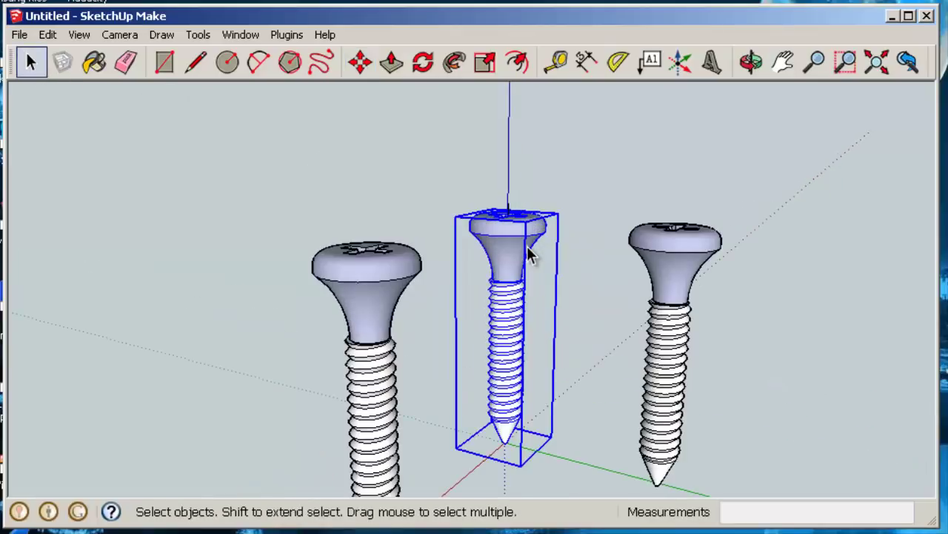
pyautogui.click(686, 260)
pyautogui.doubleClick(676, 254)
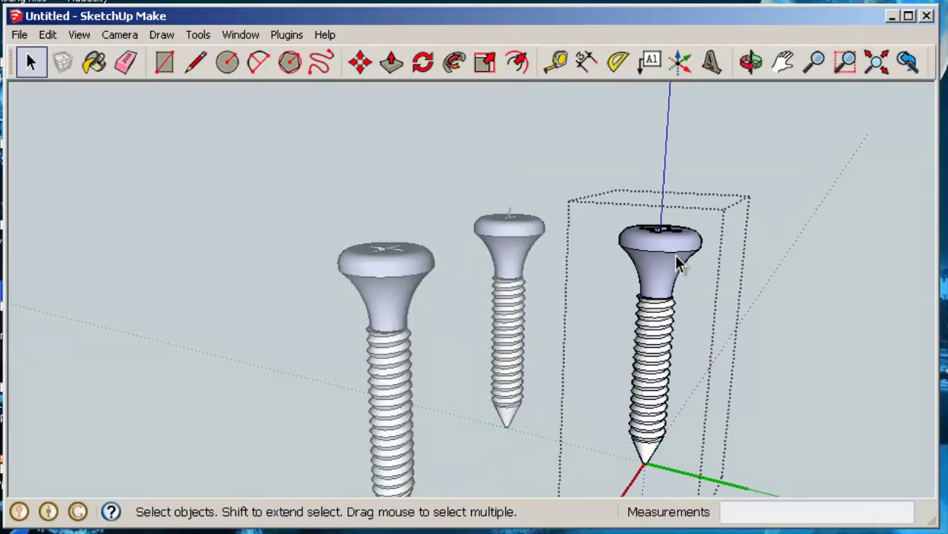
pyautogui.click(668, 255)
pyautogui.scroll(4, 668, 255)
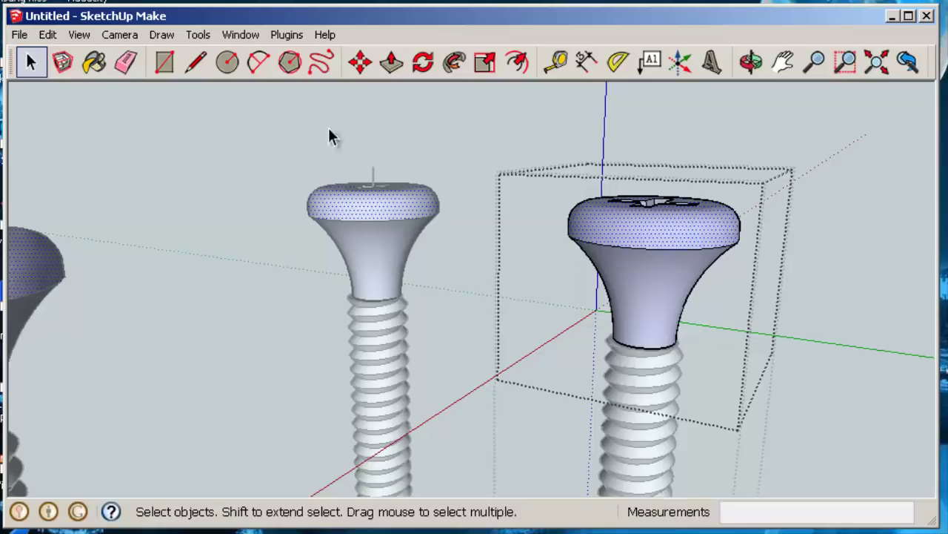
# - Paint the screw head's top and neck with the anodized aluminum material
pyautogui.click(95, 65)
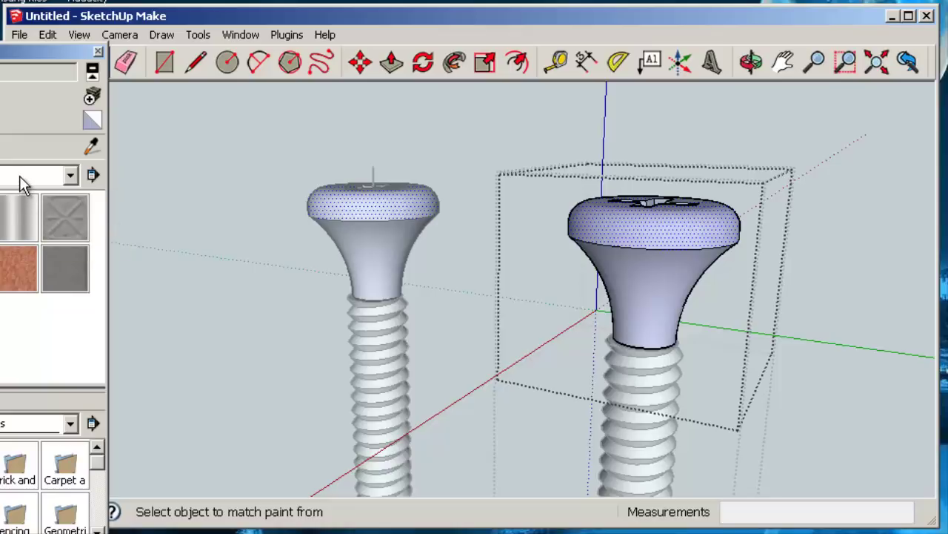
pyautogui.moveTo(37, 54); pyautogui.dragTo(281, 42)
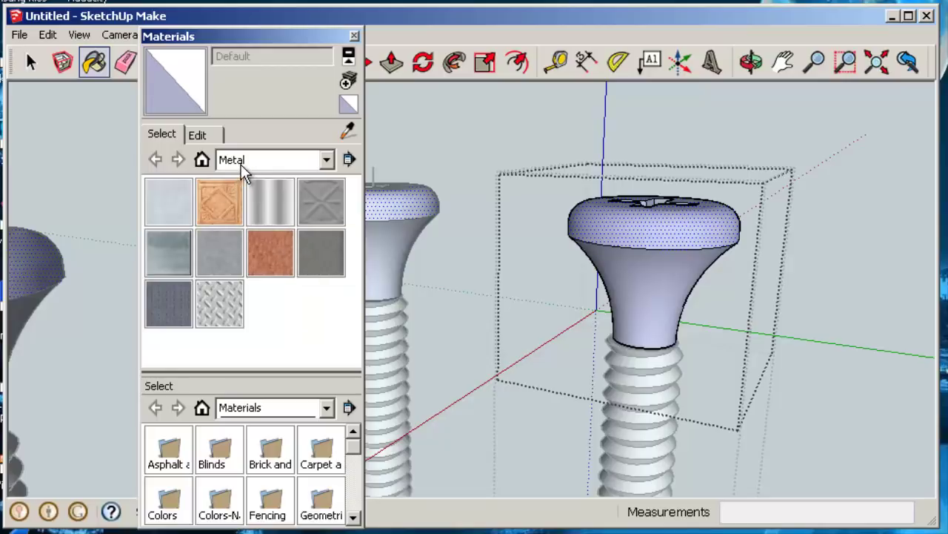
pyautogui.click(168, 205)
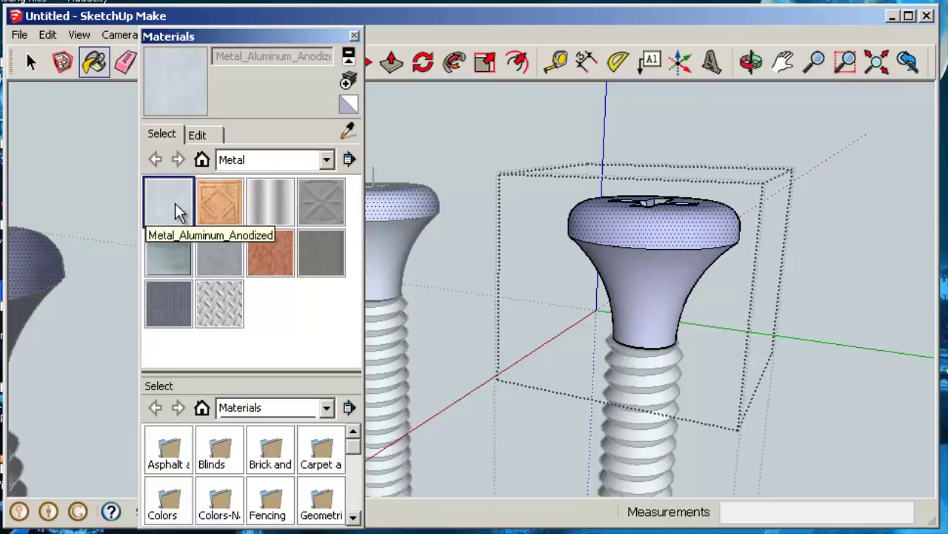
pyautogui.click(653, 219)
pyautogui.click(663, 259)
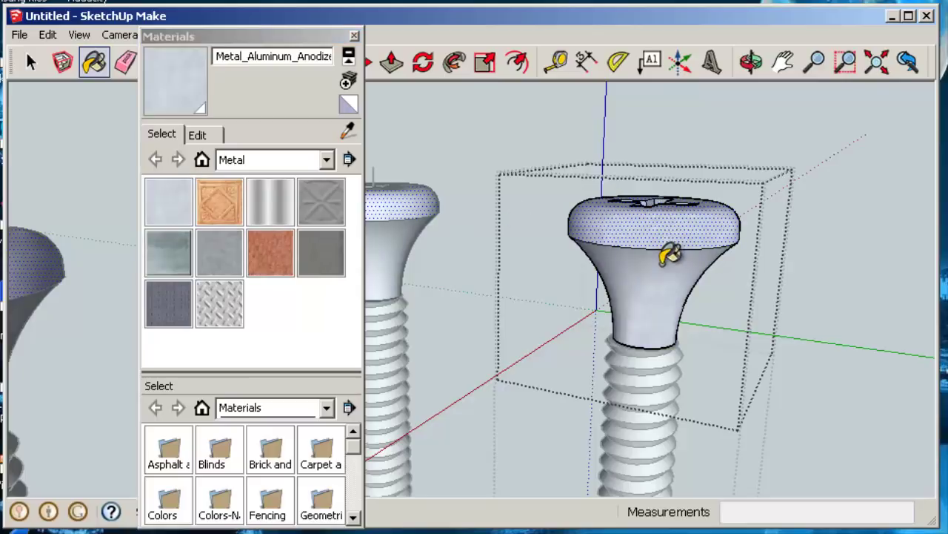
# - Repaint the head top and cone with white Color_000, then close the Materials browser
pyautogui.moveTo(257, 41); pyautogui.dragTo(880, 125)
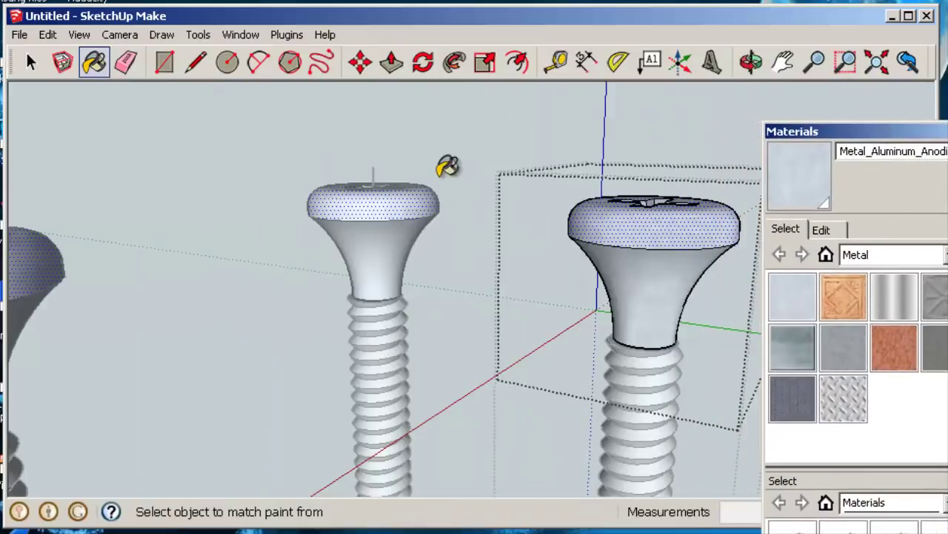
pyautogui.moveTo(321, 383); pyautogui.dragTo(18, 333, button='middle')
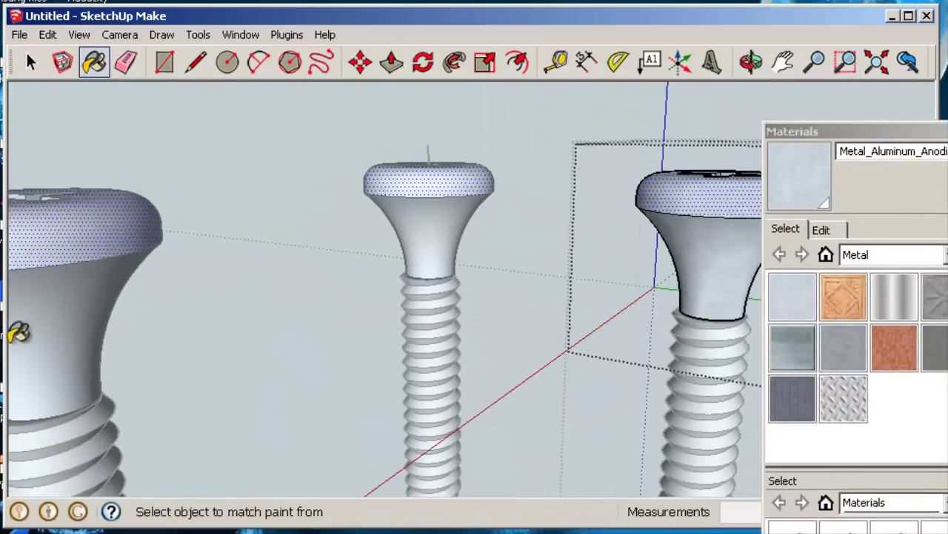
pyautogui.moveTo(881, 131); pyautogui.dragTo(336, 63)
pyautogui.click(324, 193)
pyautogui.click(372, 300)
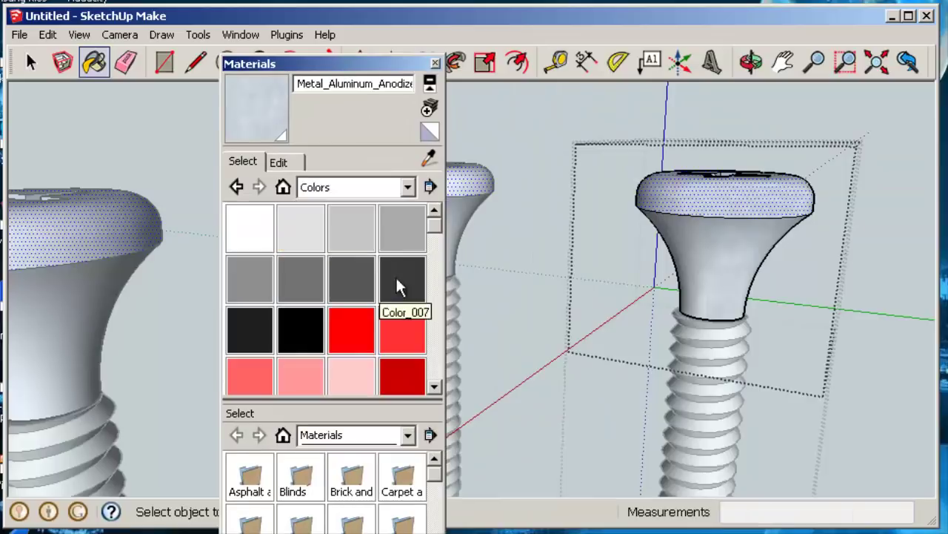
pyautogui.click(247, 228)
pyautogui.click(727, 192)
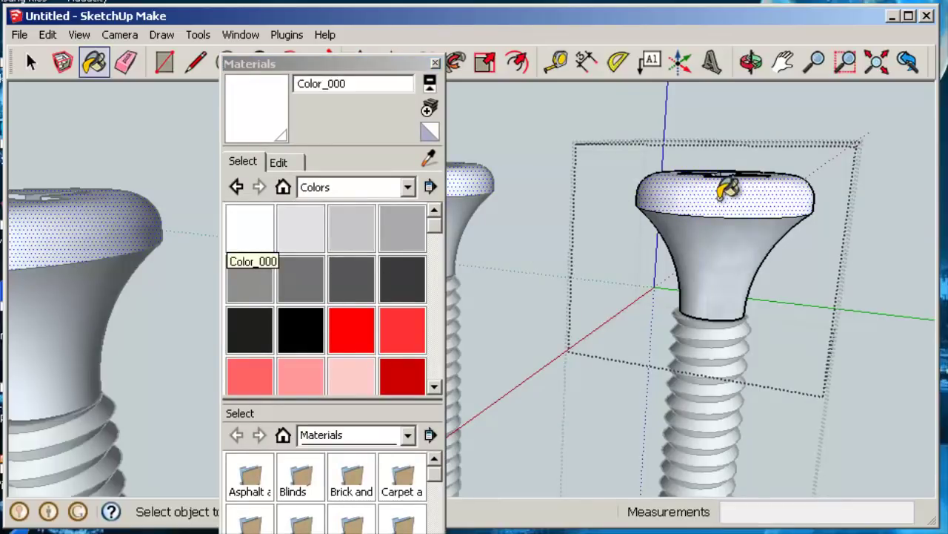
pyautogui.click(731, 226)
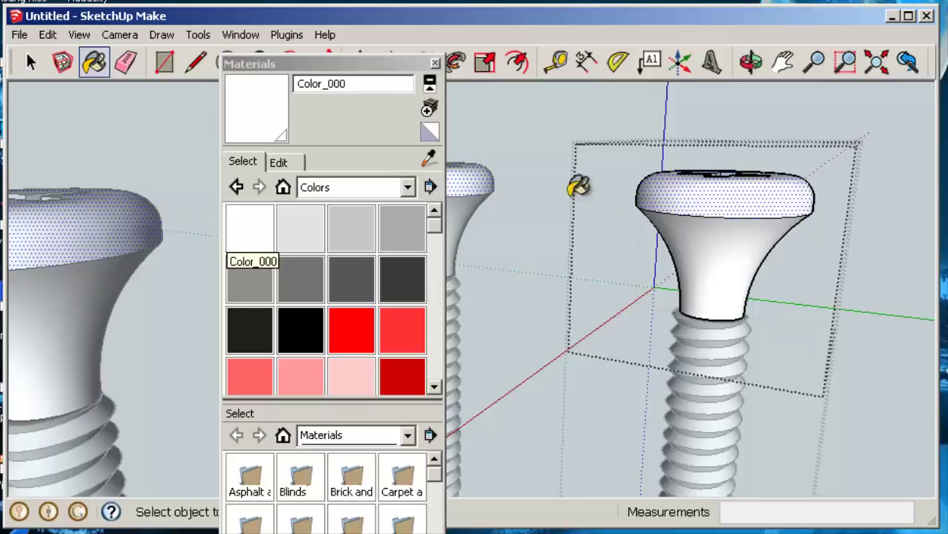
pyautogui.click(435, 63)
pyautogui.click(31, 63)
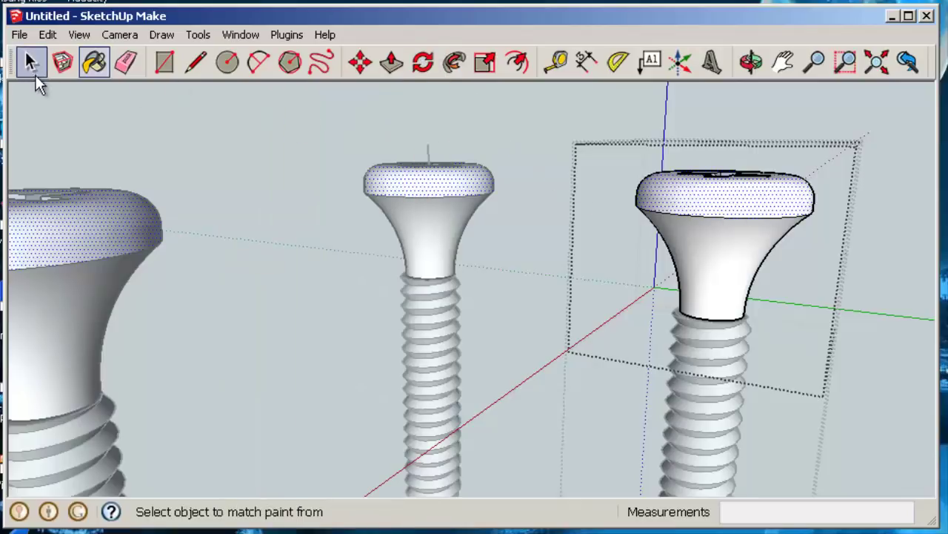
pyautogui.scroll(-5, 525, 258)
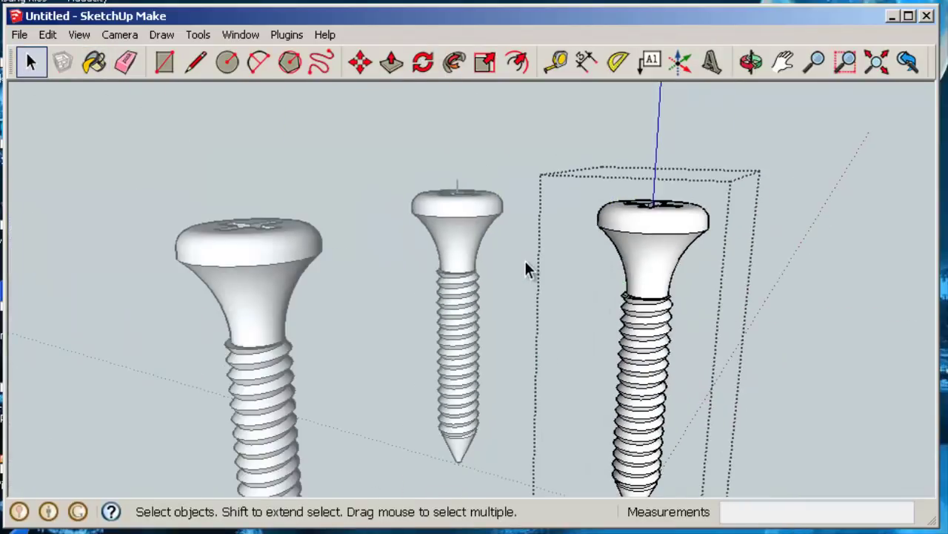
# - Orbit around the three screws and exit the screw component's editing
pyautogui.moveTo(643, 329); pyautogui.dragTo(709, 260, button='middle')
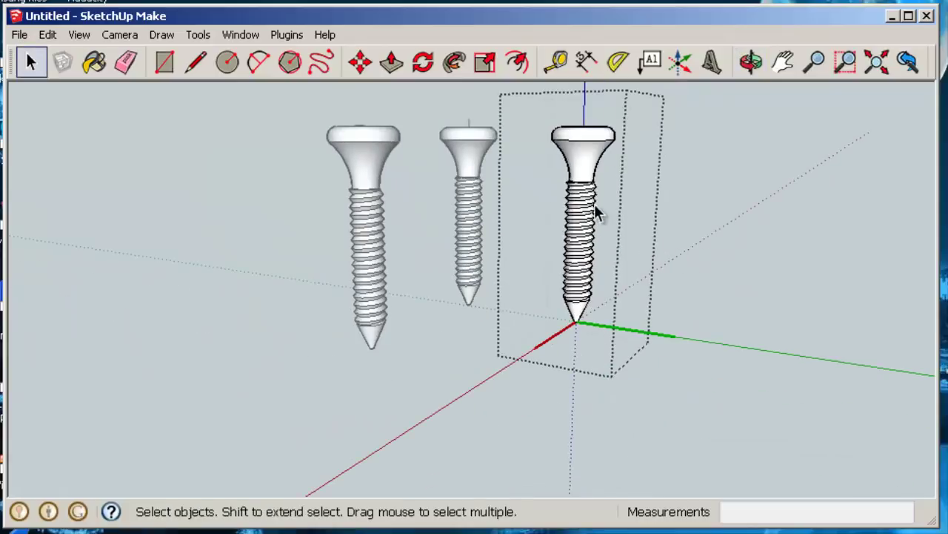
pyautogui.moveTo(595, 208); pyautogui.dragTo(500, 313, button='middle')
pyautogui.click(707, 286)
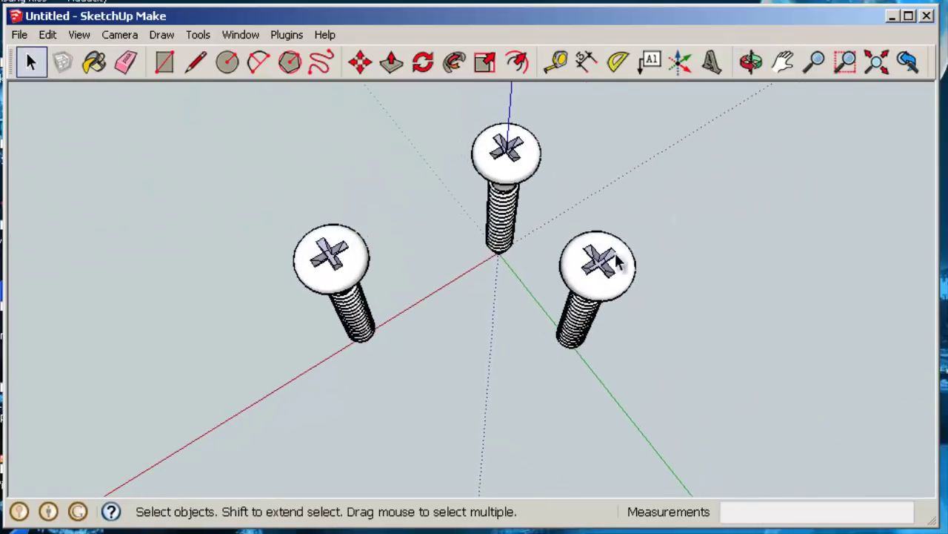
# - Zoom in looking down on the heads, then enter the screw and its head component for editing
pyautogui.scroll(5, 617, 263)
pyautogui.moveTo(649, 320); pyautogui.dragTo(546, 271, button='middle')
pyautogui.scroll(3, 566, 256)
pyautogui.doubleClick(537, 299)
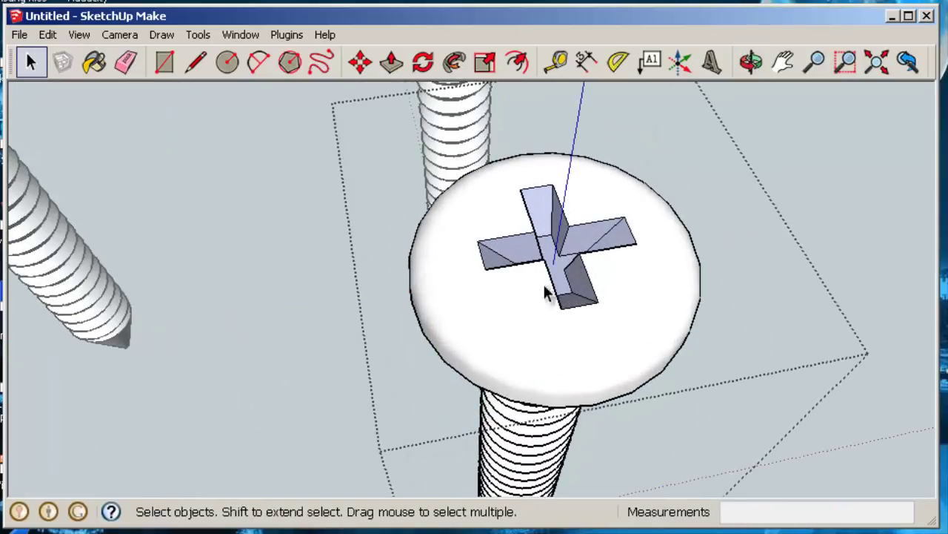
pyautogui.hotkey('ctrl', 'a')
pyautogui.doubleClick(565, 259)
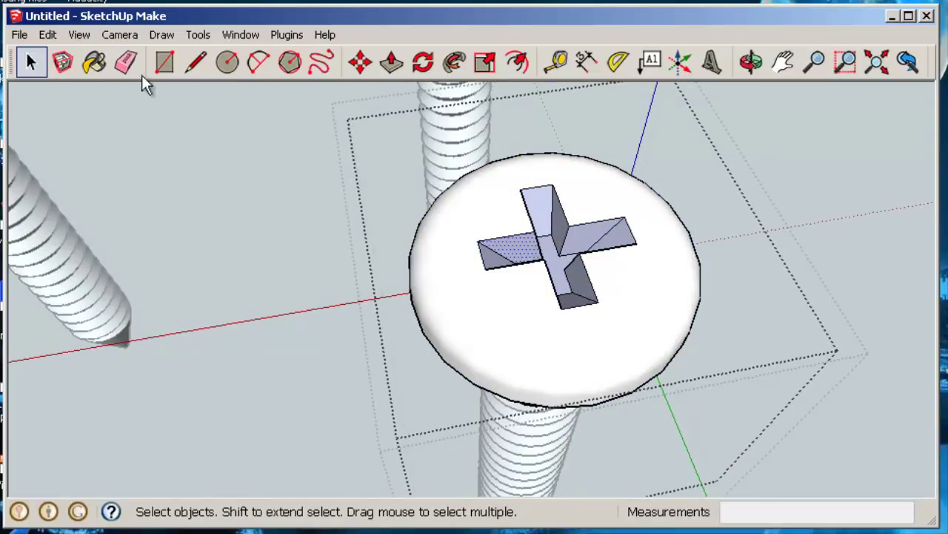
# - Paint the cross slot's recessed and sloped faces with white Color_000
pyautogui.click(95, 63)
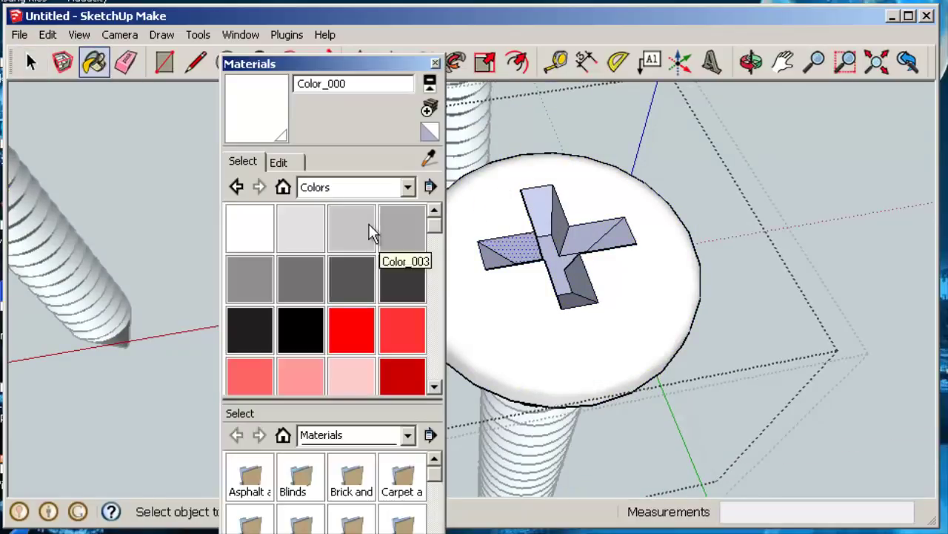
pyautogui.click(518, 235)
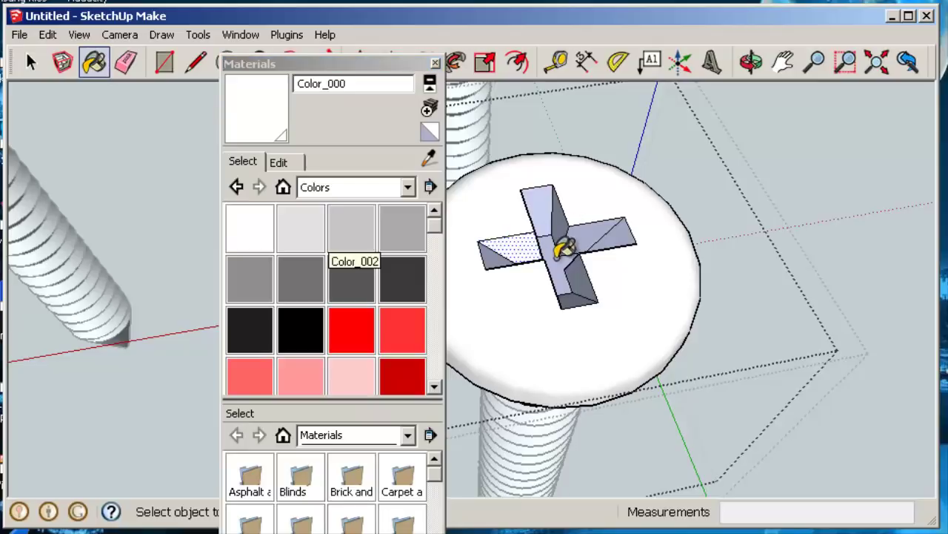
pyautogui.click(564, 248)
pyautogui.click(572, 221)
pyautogui.click(556, 214)
pyautogui.click(550, 232)
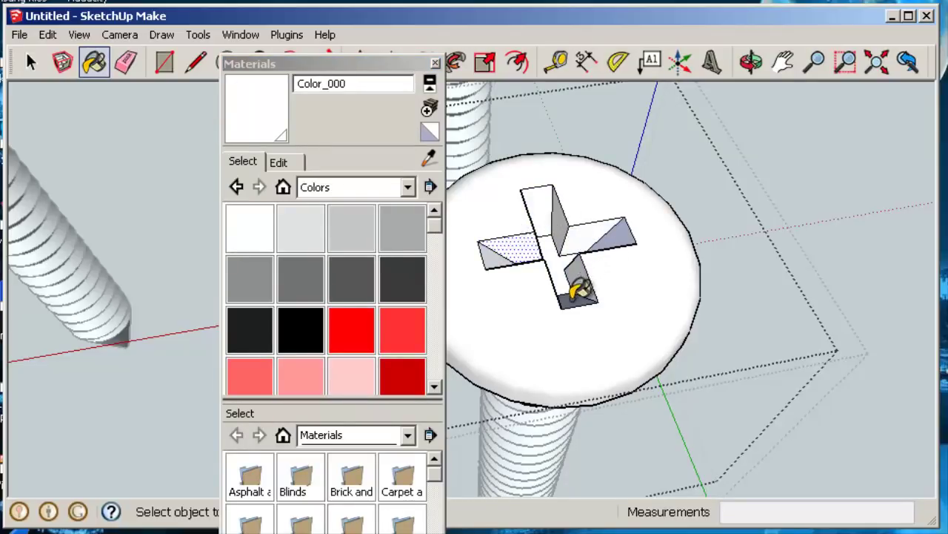
pyautogui.click(623, 231)
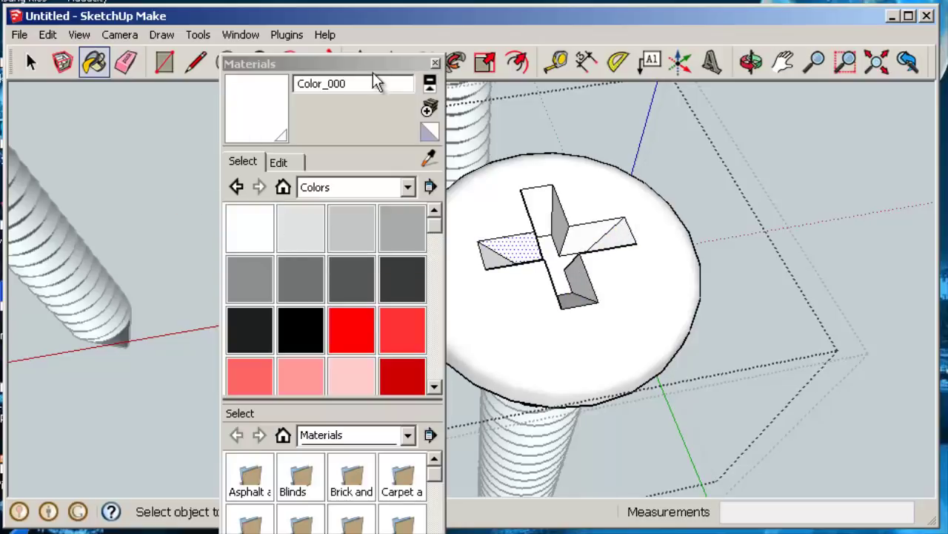
# - Close the Materials browser, orbit to check the slot, and return to the Select tool
pyautogui.click(436, 63)
pyautogui.moveTo(705, 303)
pyautogui.mouseDown(button='middle')
pyautogui.moveTo(600, 191)
pyautogui.moveTo(276, 183)
pyautogui.mouseUp(button='middle')
pyautogui.click(30, 62)
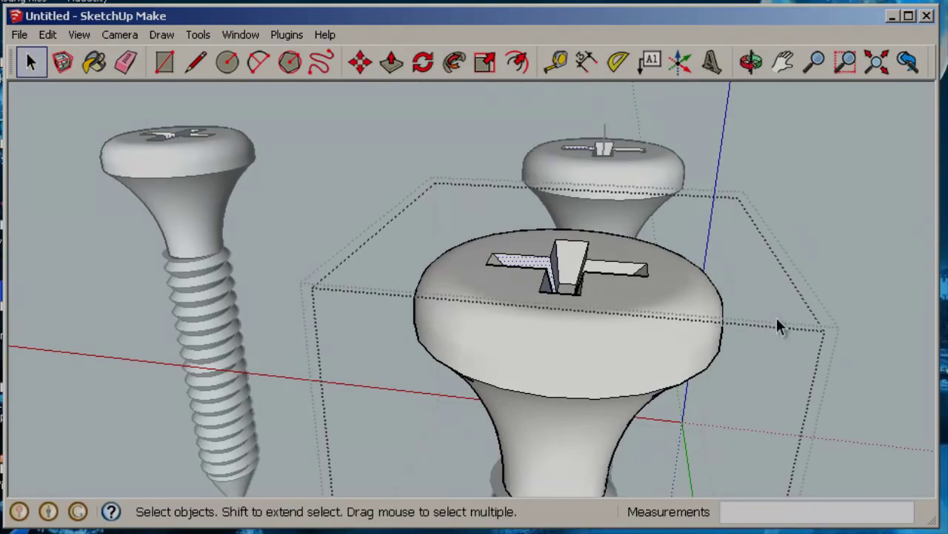